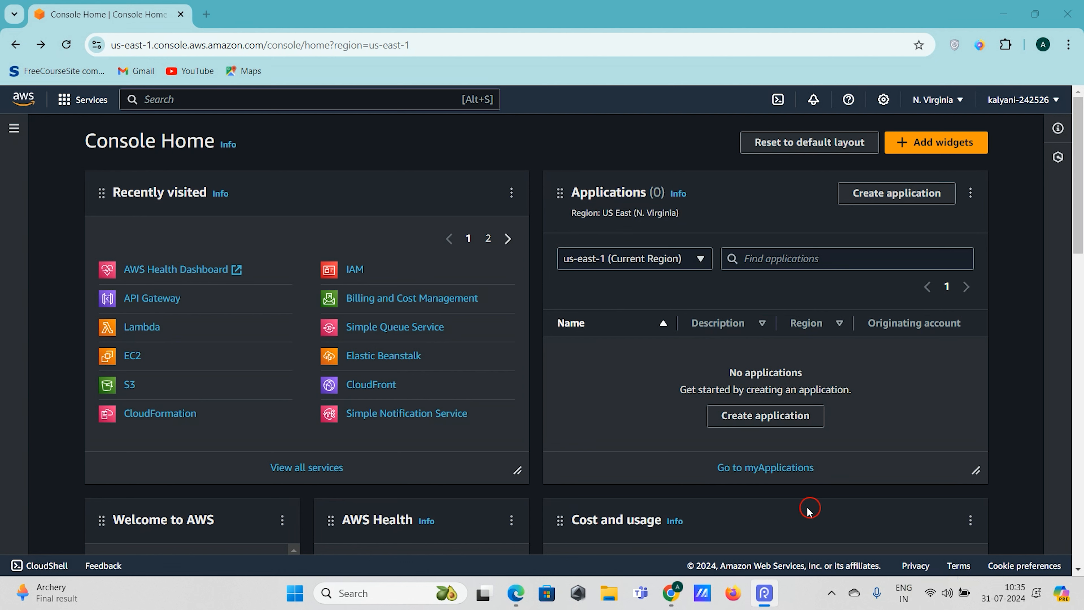
Open the API Gateway service in a new browser tab and switch to that tab
click(152, 299)
click(181, 45)
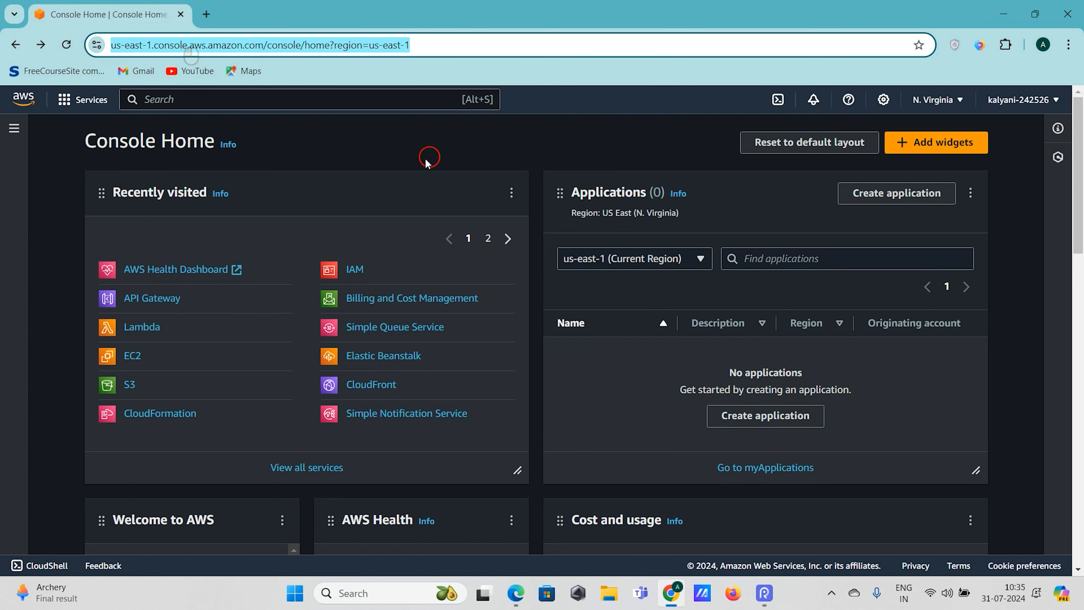
click(410, 164)
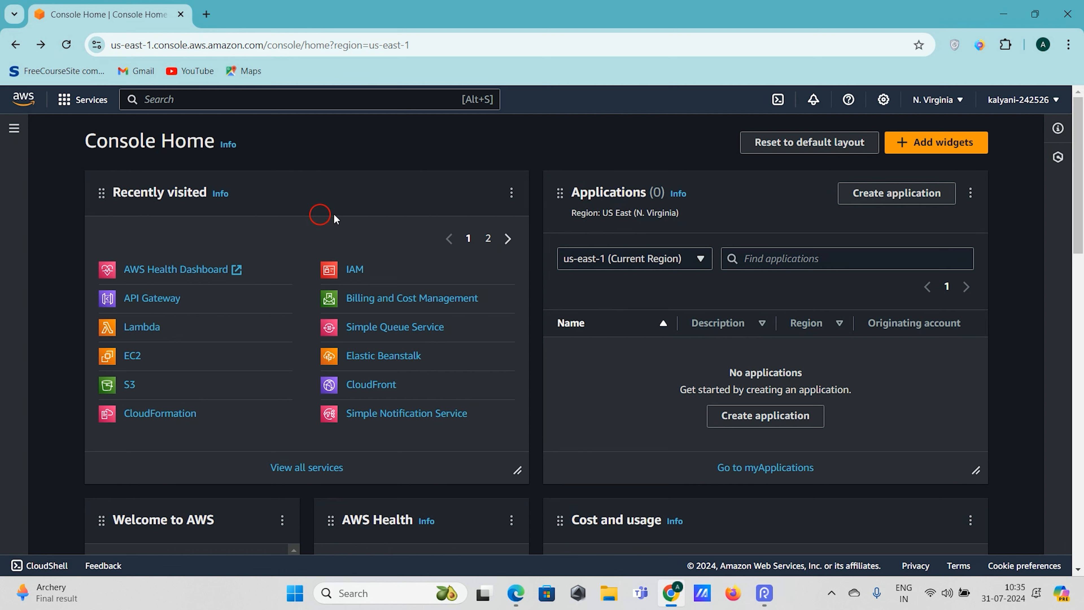
right_click(143, 300)
click(191, 316)
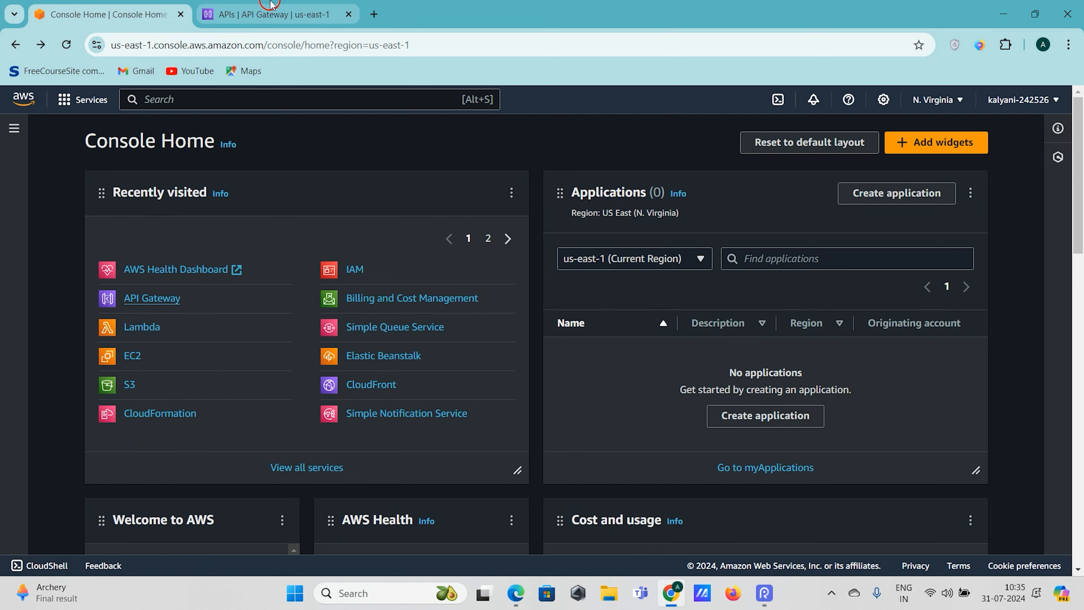
click(277, 12)
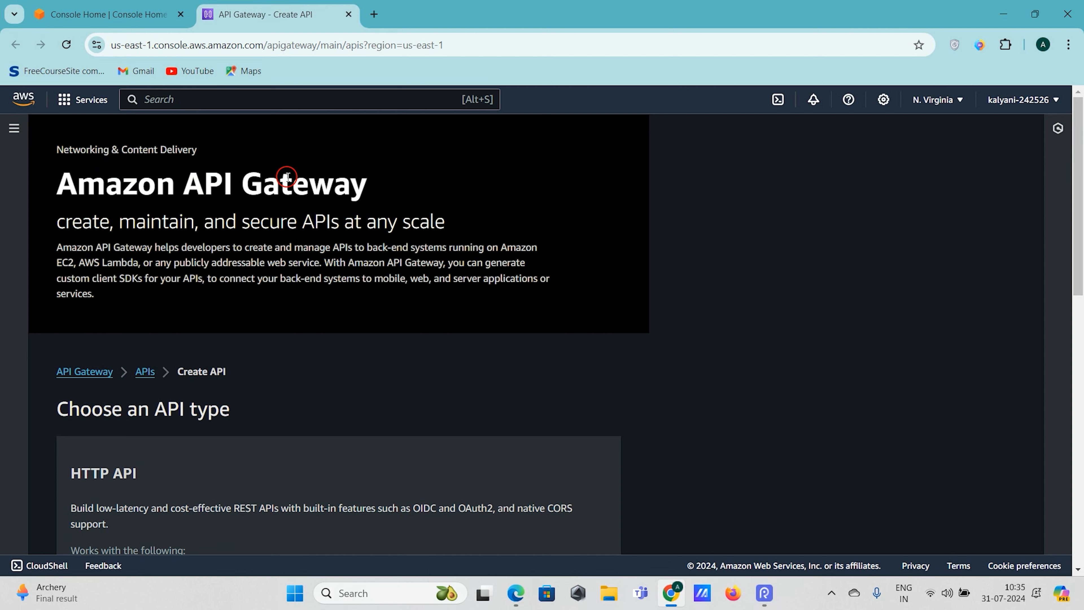
Read the Amazon API Gateway tagline and introductory description of what the service does
double_click(87, 222)
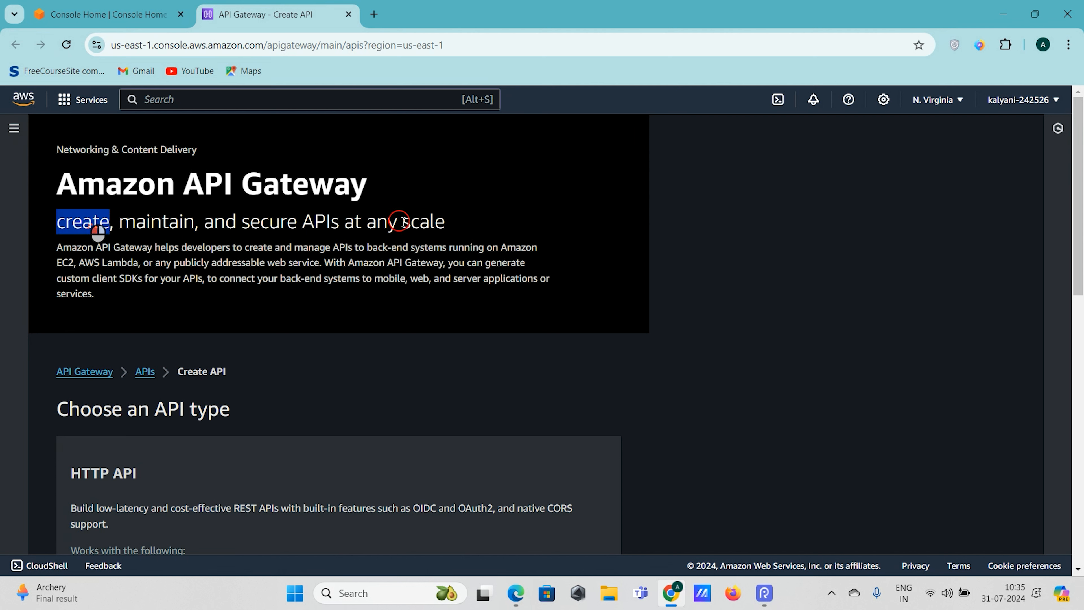
drag(447, 220, 65, 222)
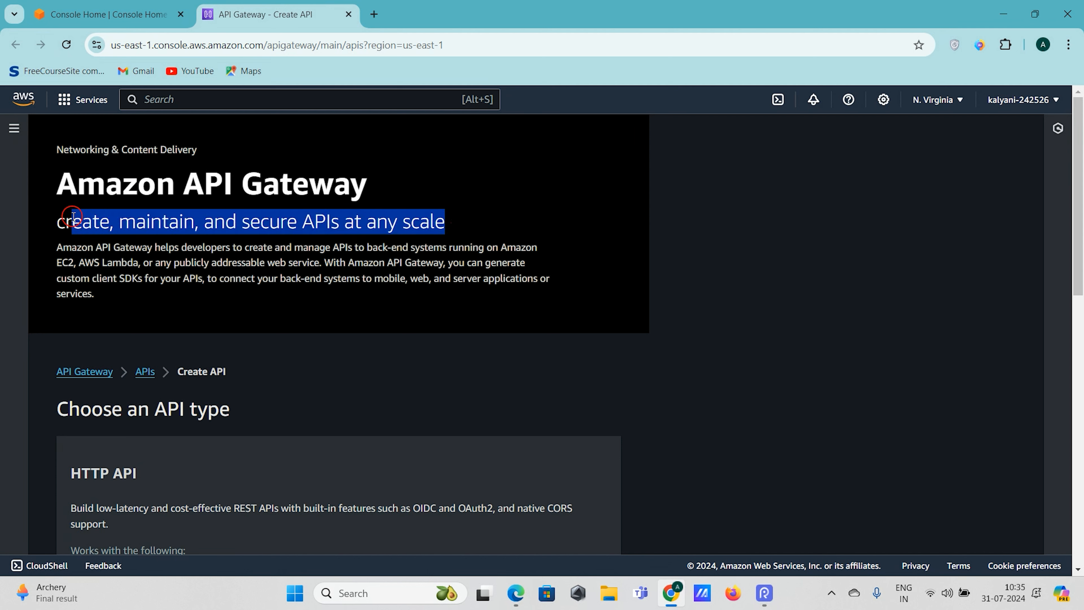
double_click(81, 223)
double_click(169, 220)
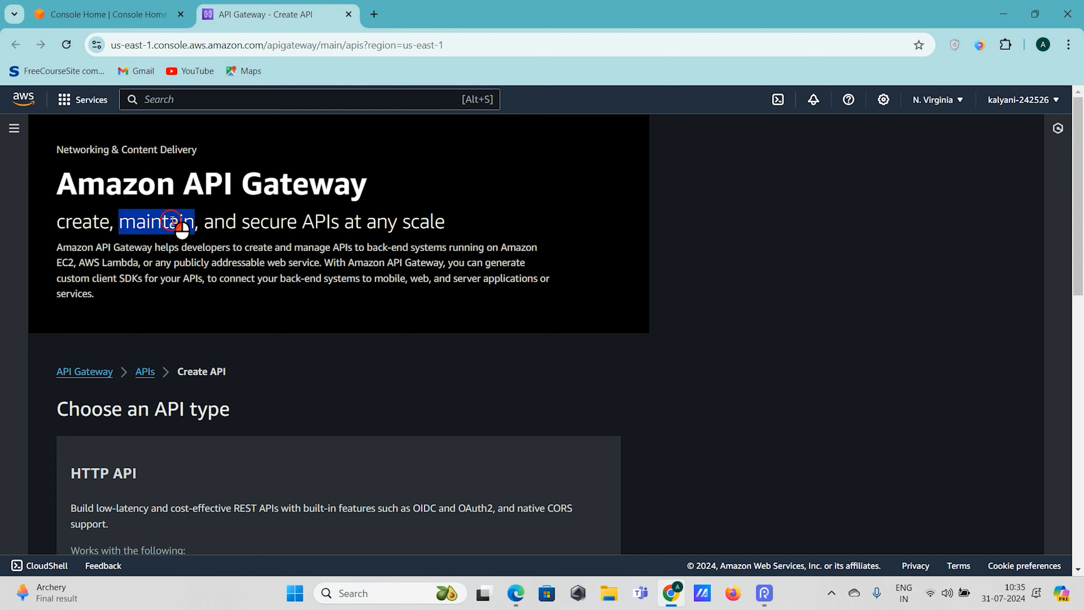
double_click(271, 222)
drag(344, 222, 475, 229)
click(475, 230)
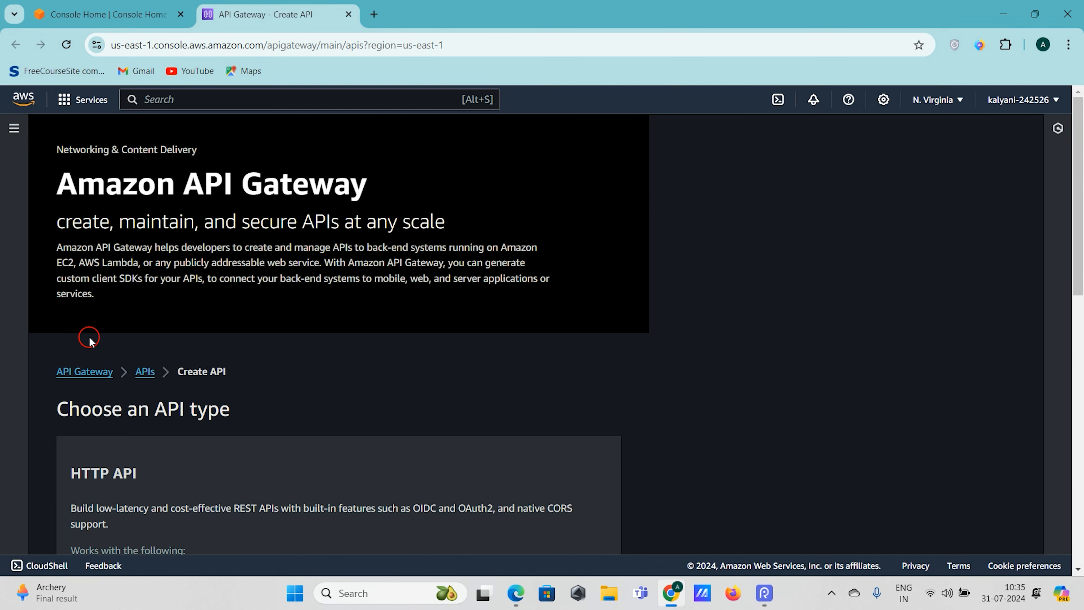
scroll(87, 339, down, 1)
drag(54, 222, 116, 271)
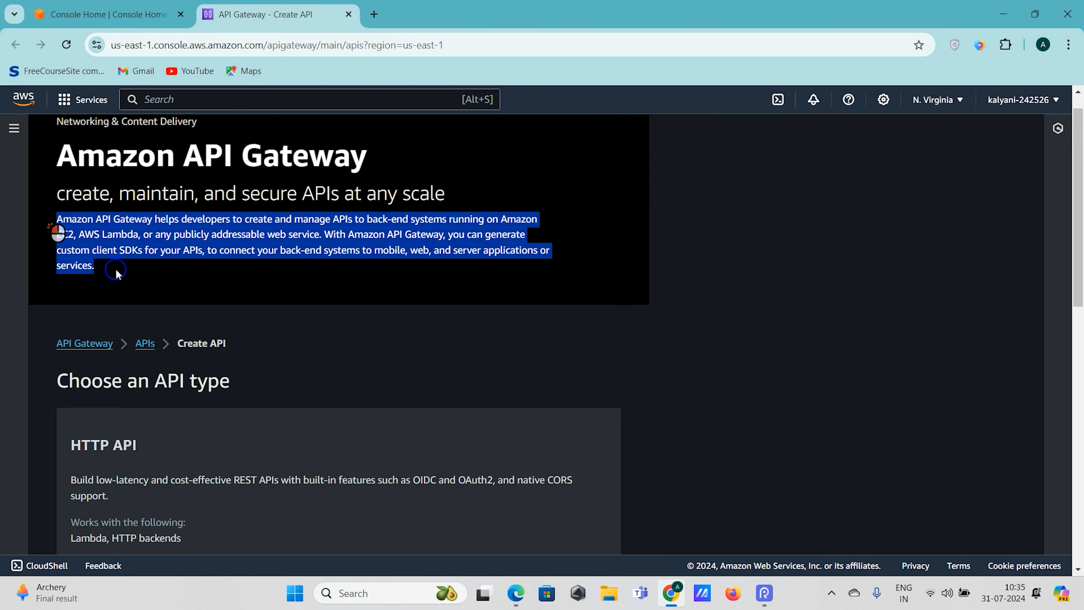
click(118, 274)
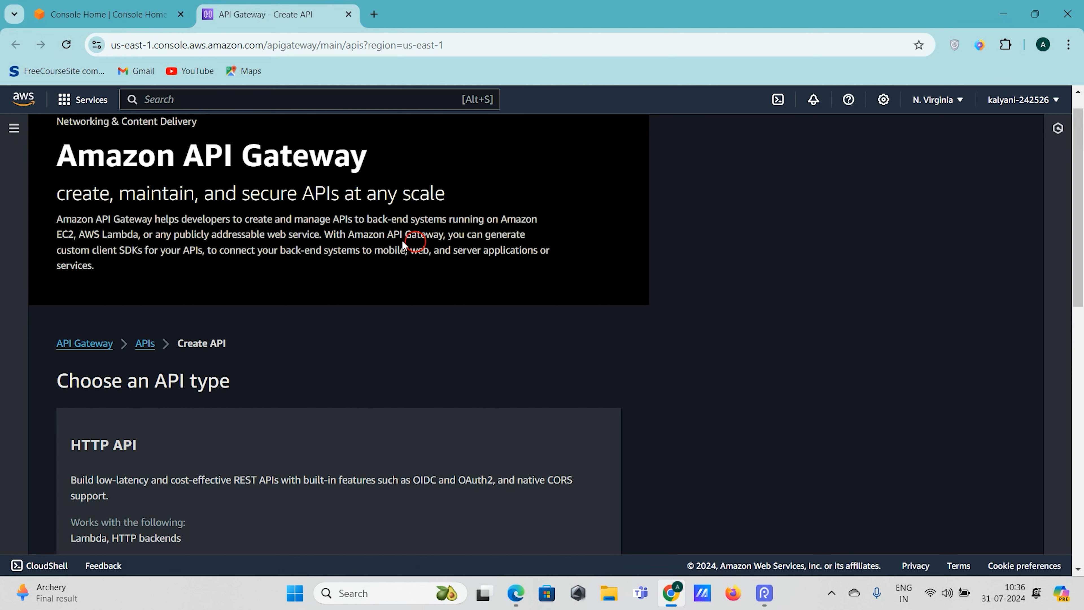
Review the HTTP API and WebSocket API types, including the backends and services each works with
scroll(401, 272, down, 4)
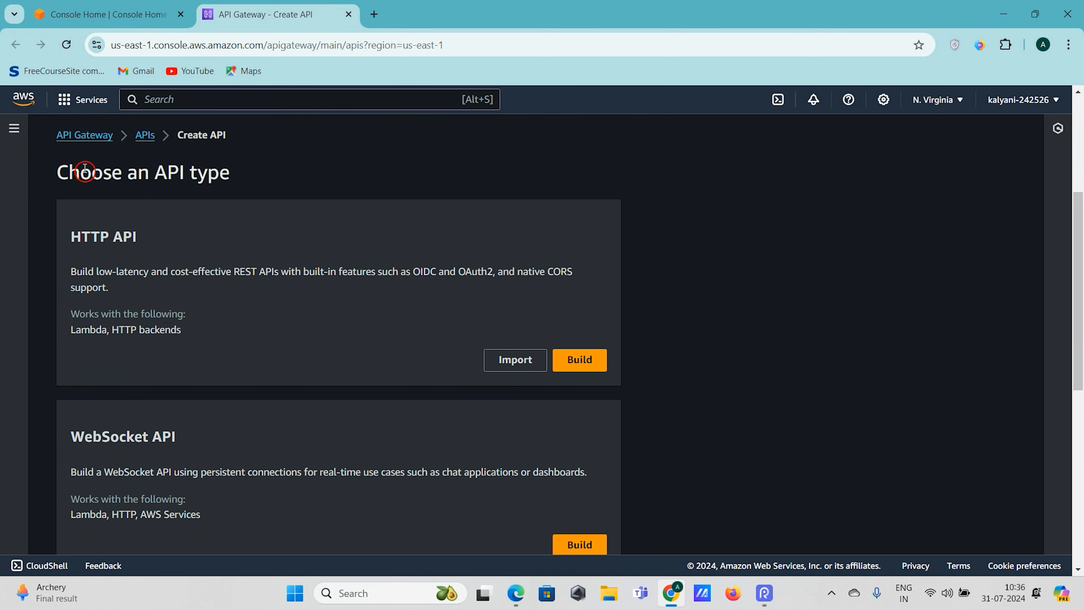
scroll(334, 274, down, 1)
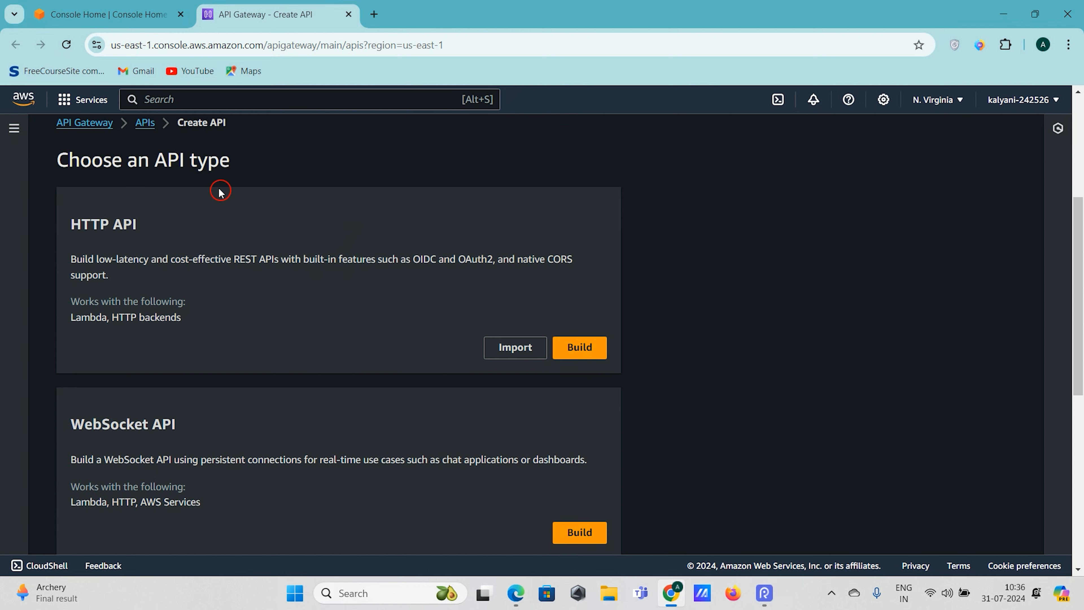
scroll(422, 208, down, 1)
drag(71, 166, 154, 166)
click(155, 164)
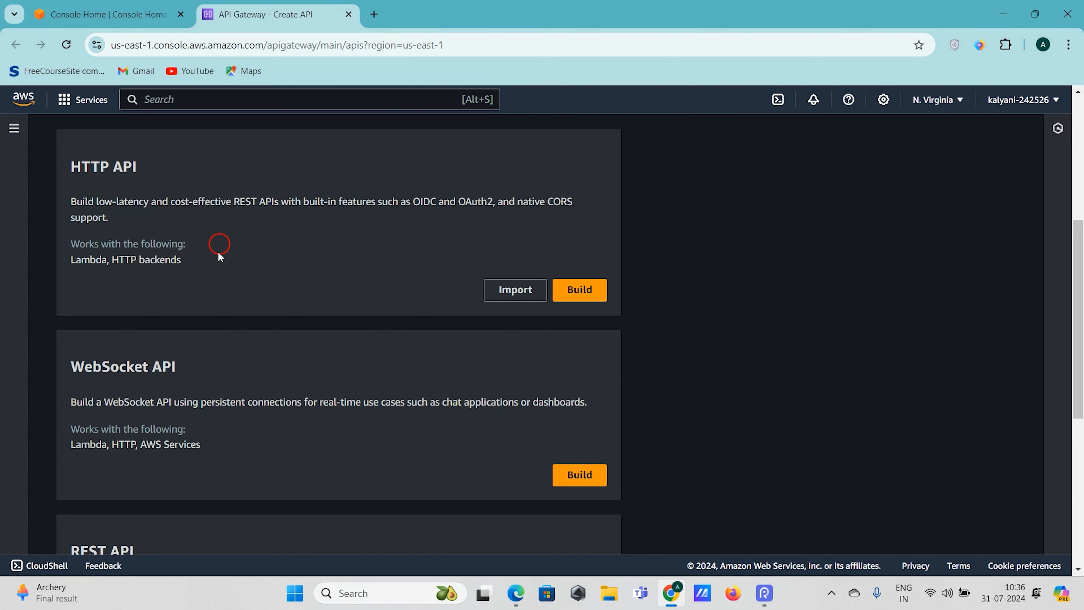
scroll(331, 250, down, 1)
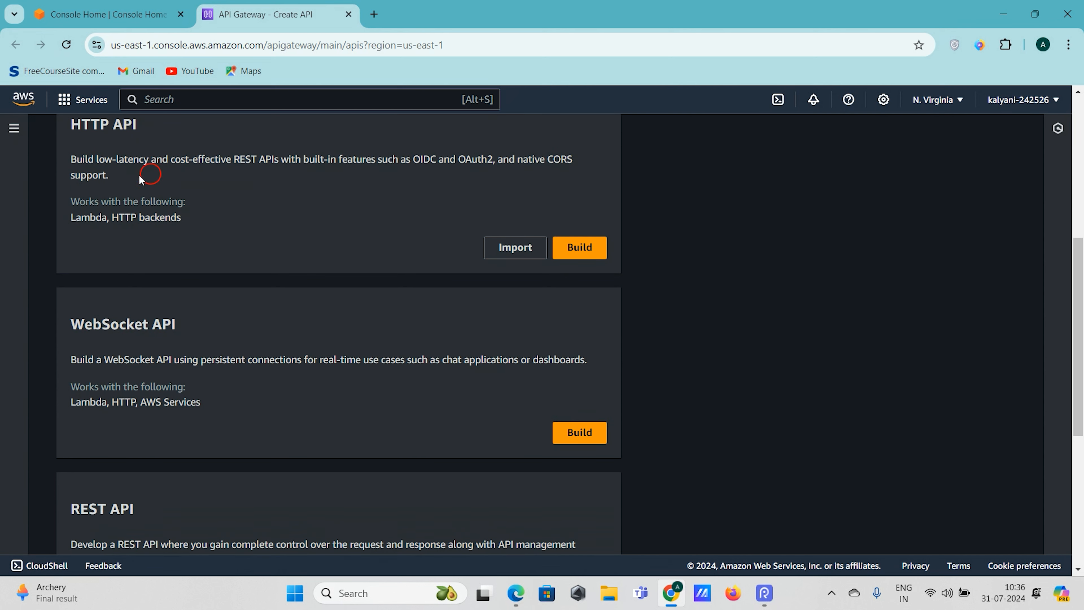
drag(71, 202, 189, 214)
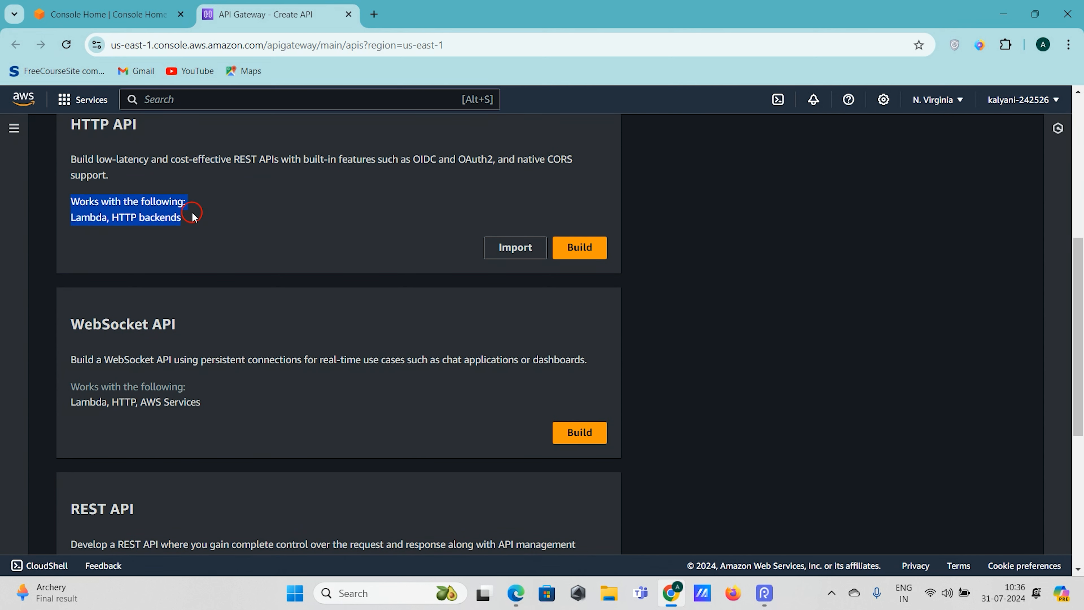
click(192, 215)
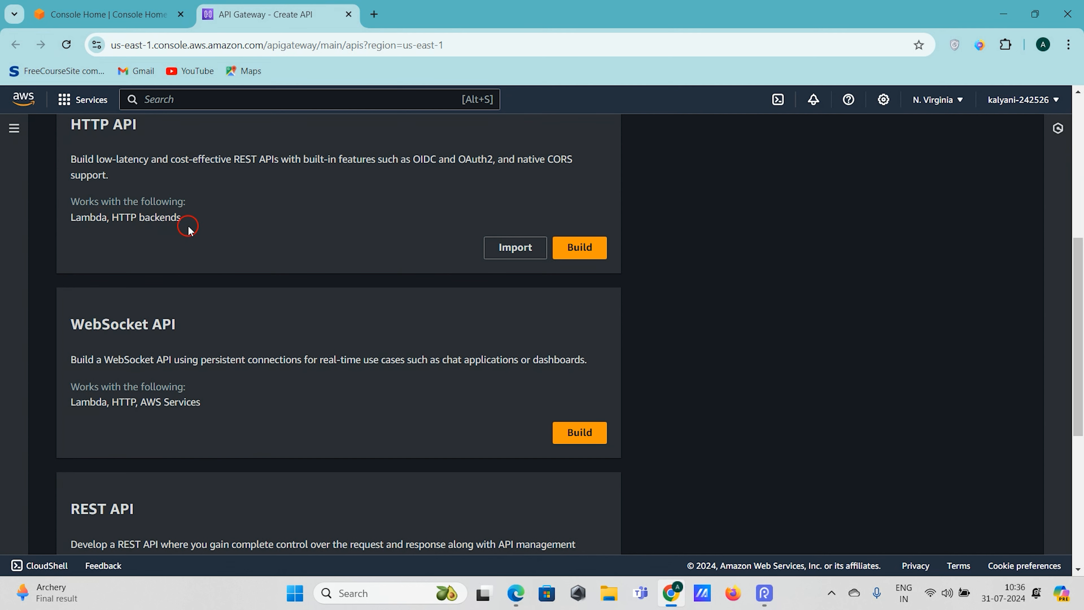
scroll(188, 226, down, 2)
drag(72, 248, 174, 255)
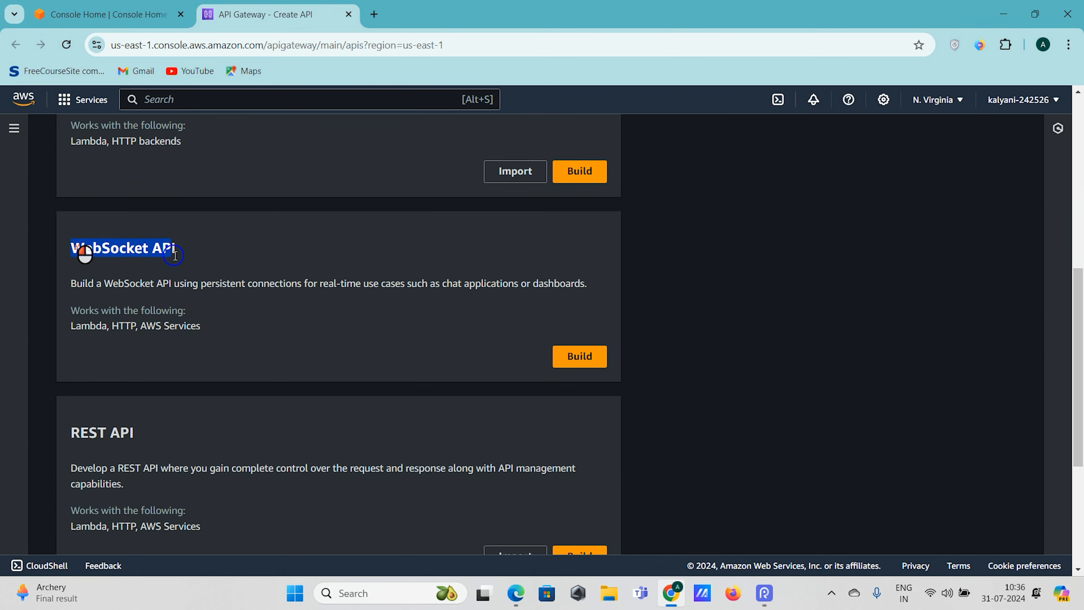
click(186, 256)
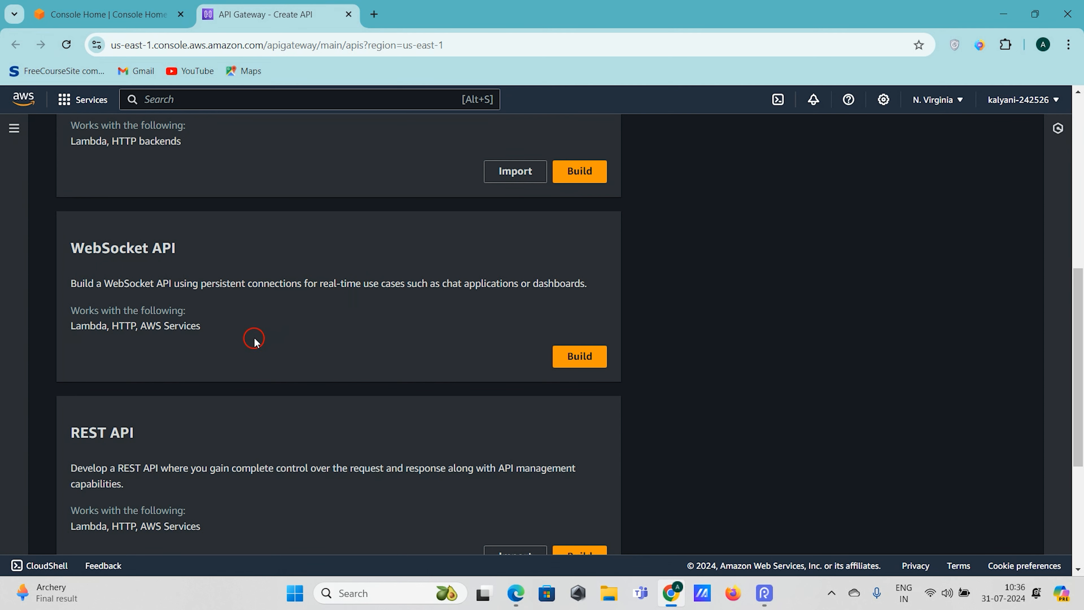
scroll(254, 338, down, 1)
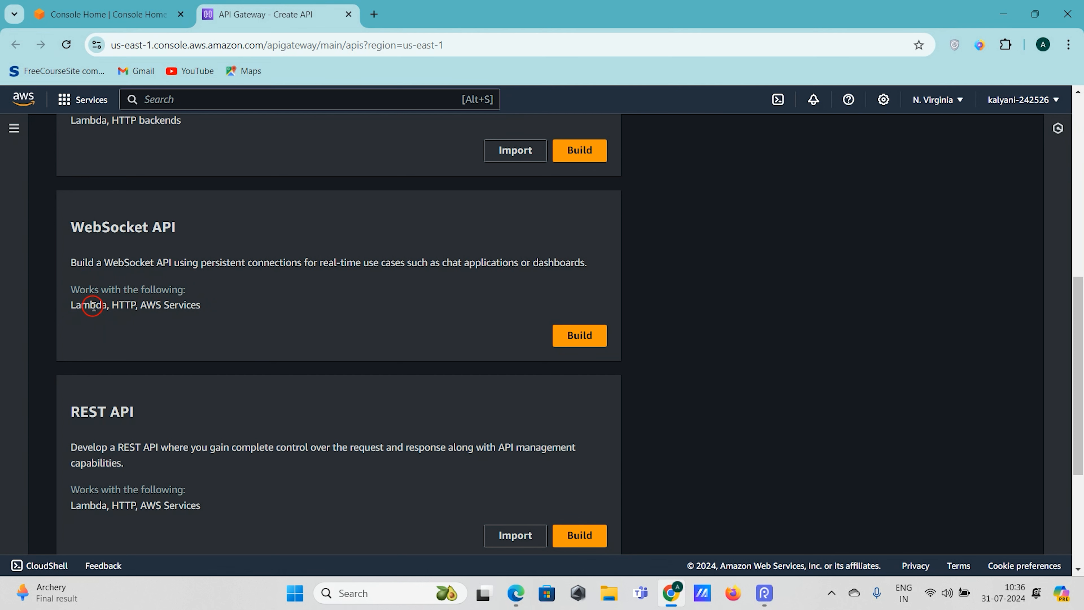
drag(132, 303, 223, 327)
Review the REST API and REST API Private types, including their supported integrations and private access
scroll(215, 324, down, 3)
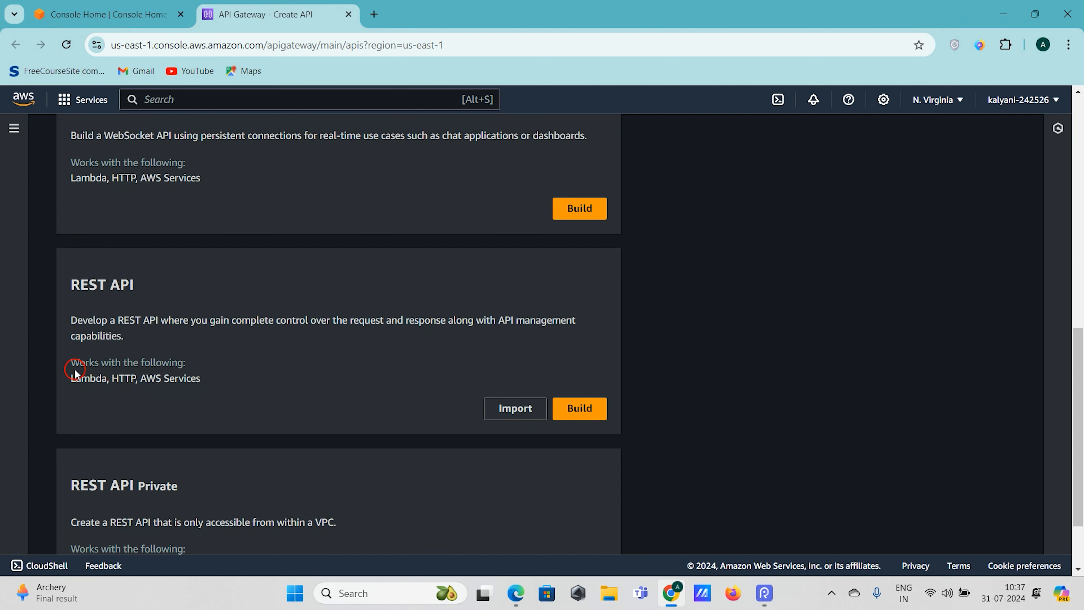
double_click(128, 378)
click(191, 376)
drag(226, 378, 145, 378)
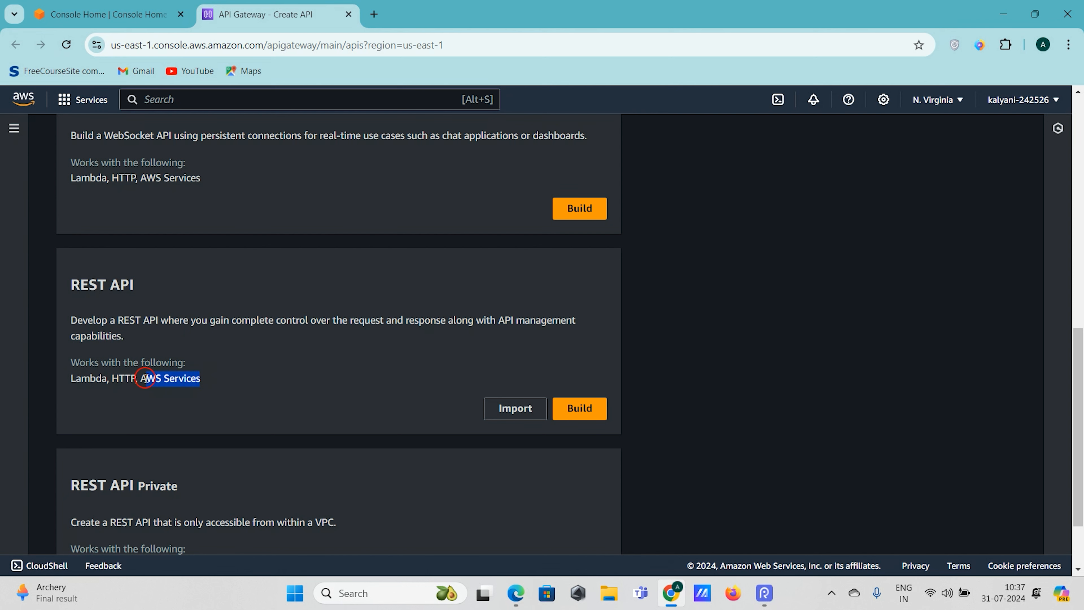
scroll(261, 382, down, 2)
drag(71, 397, 186, 403)
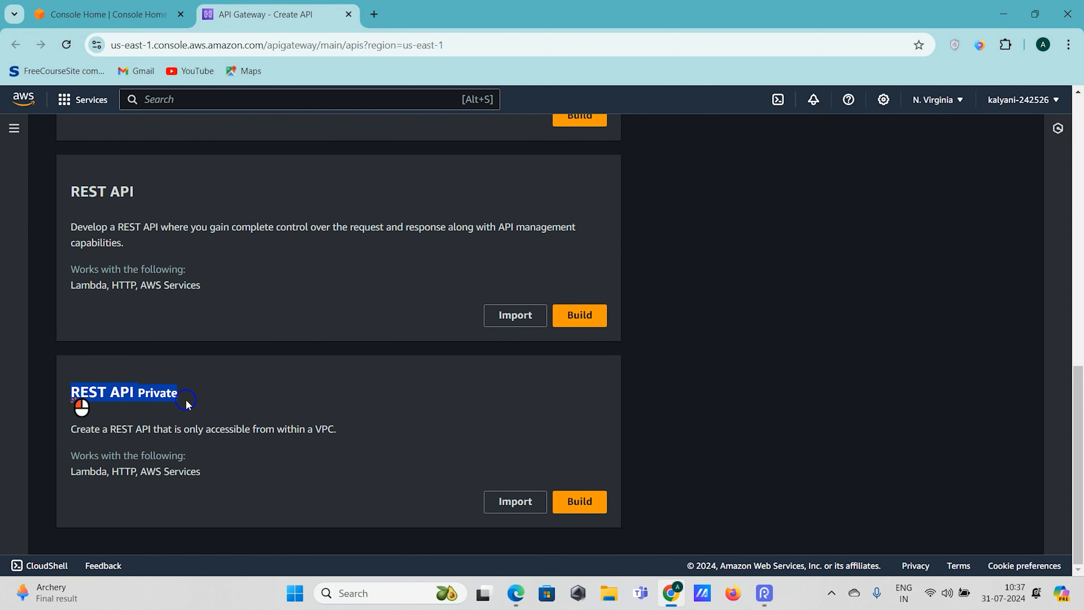
click(191, 406)
double_click(175, 399)
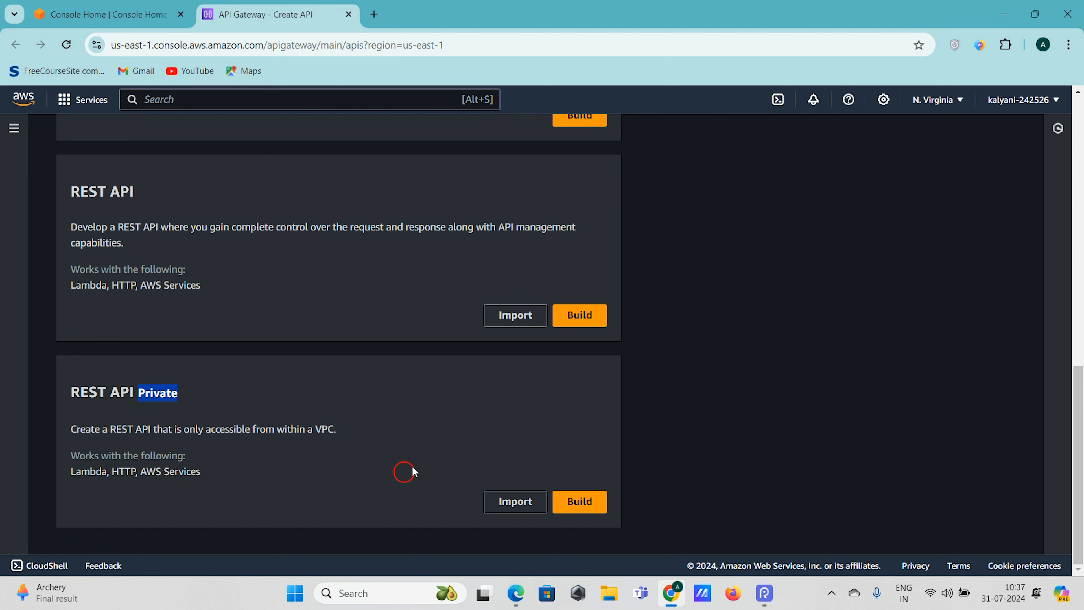
click(317, 442)
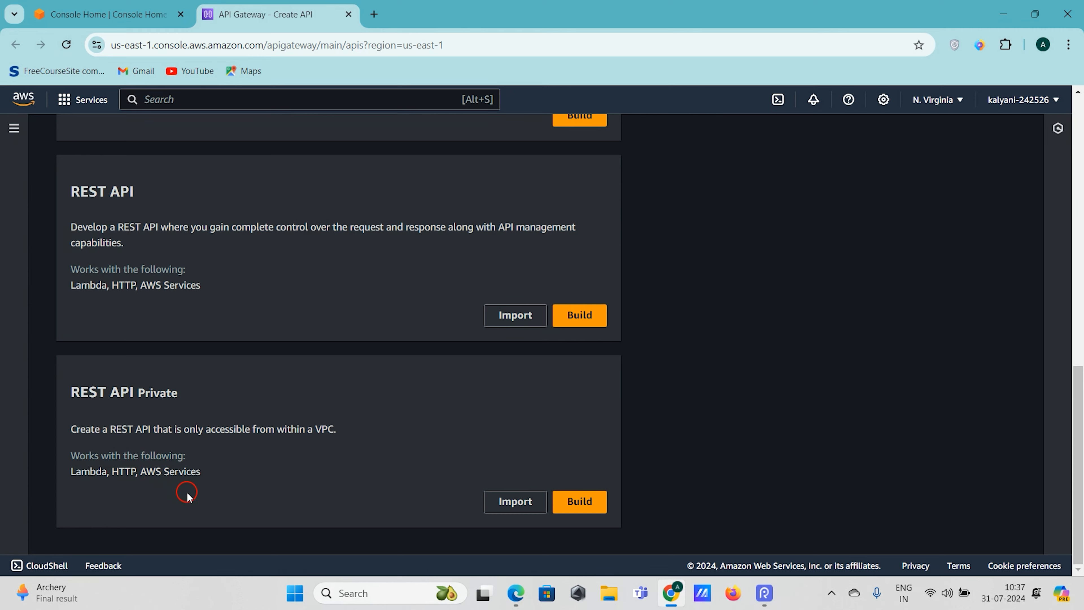
Start building a public REST API from the list of API types
scroll(269, 481, up, 10)
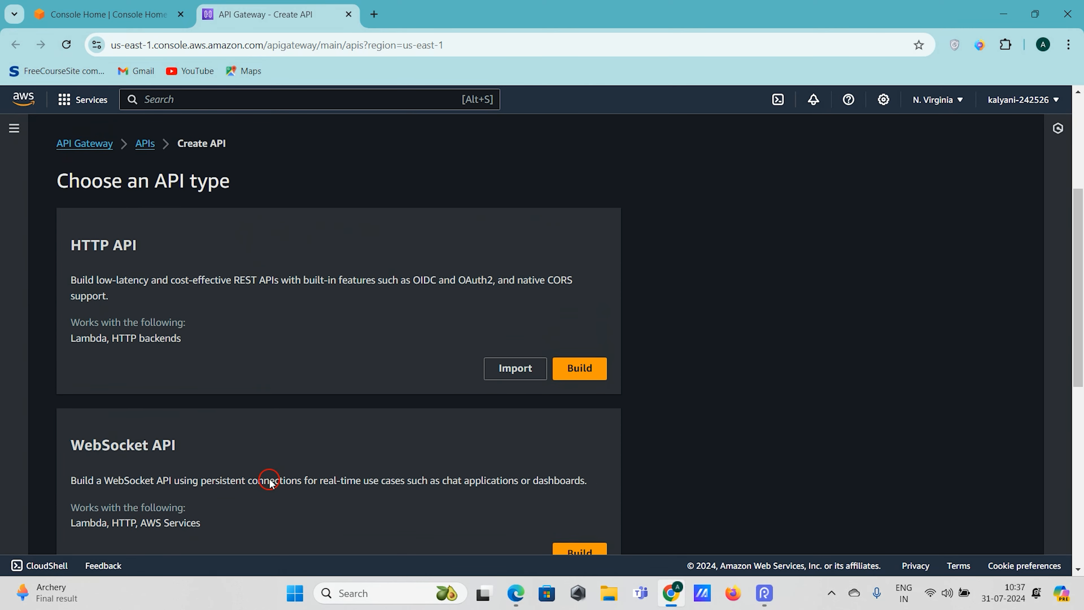
scroll(250, 365, down, 3)
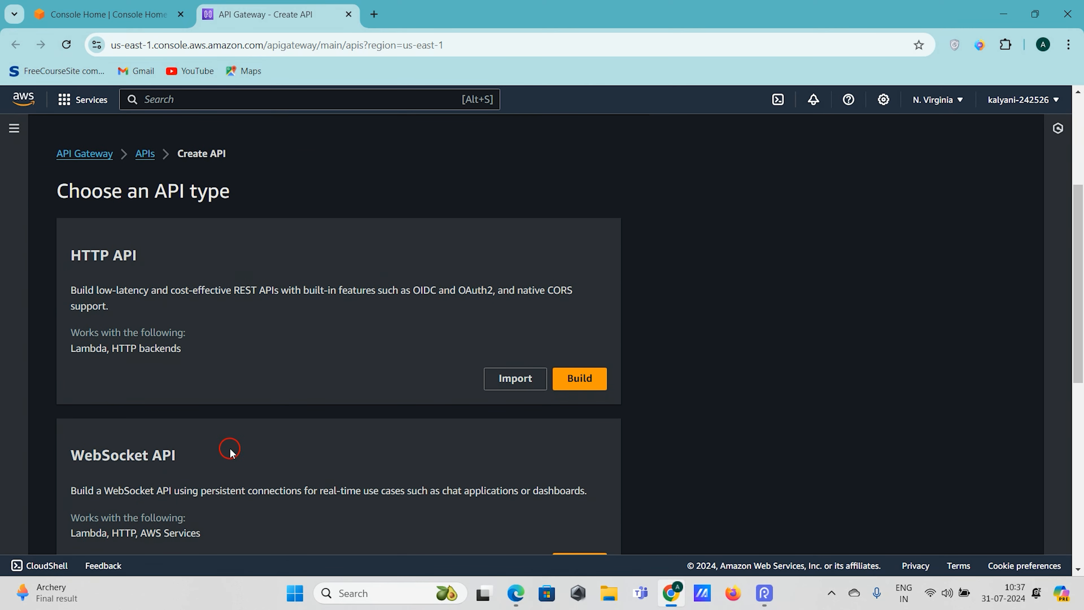
scroll(230, 452, down, 8)
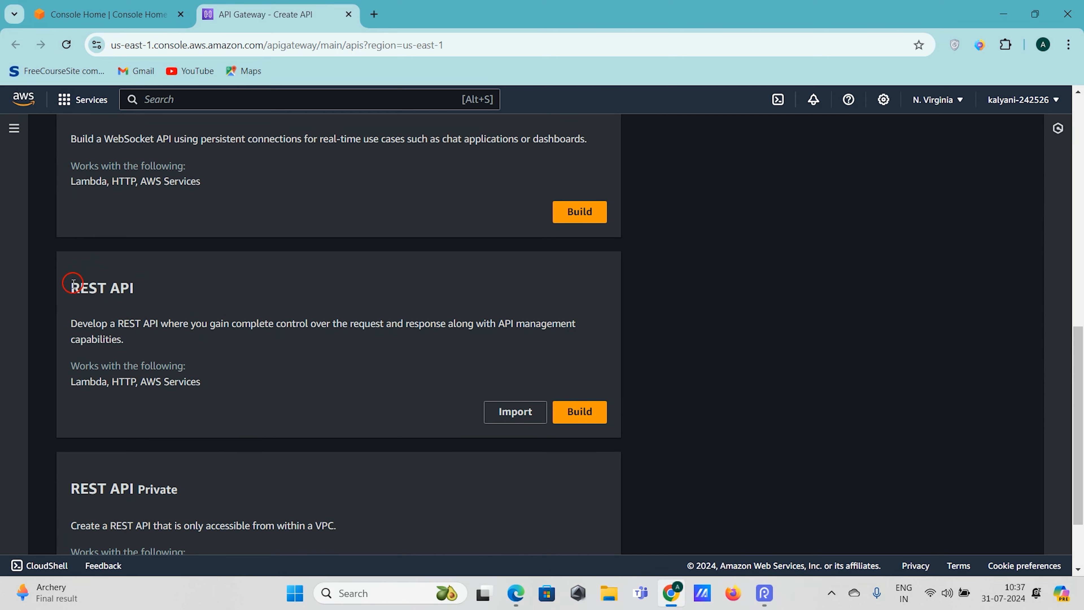
scroll(440, 459, up, 7)
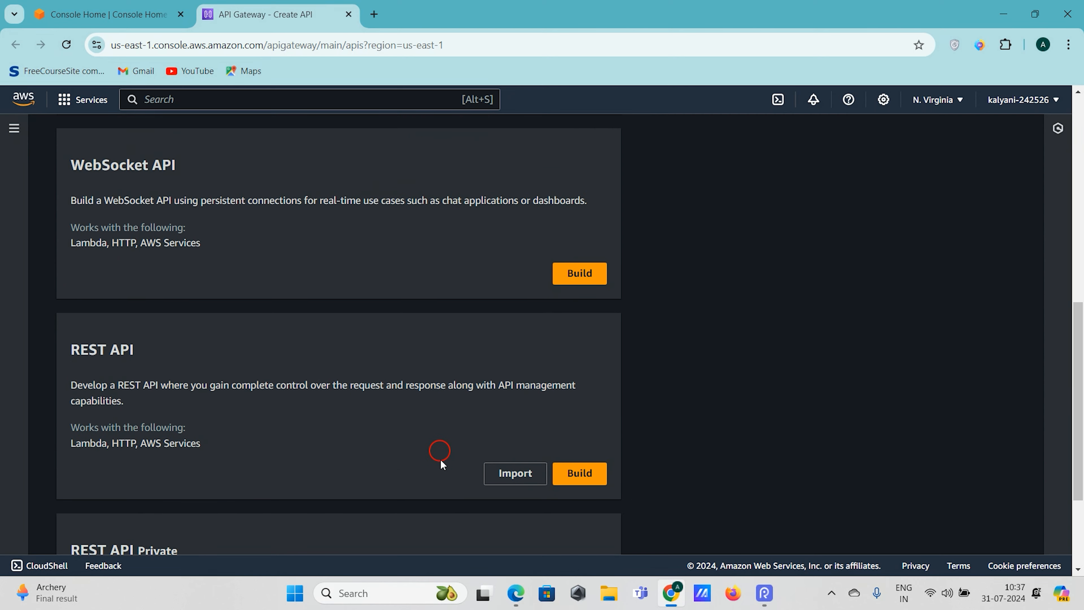
scroll(441, 459, down, 5)
scroll(442, 460, down, 3)
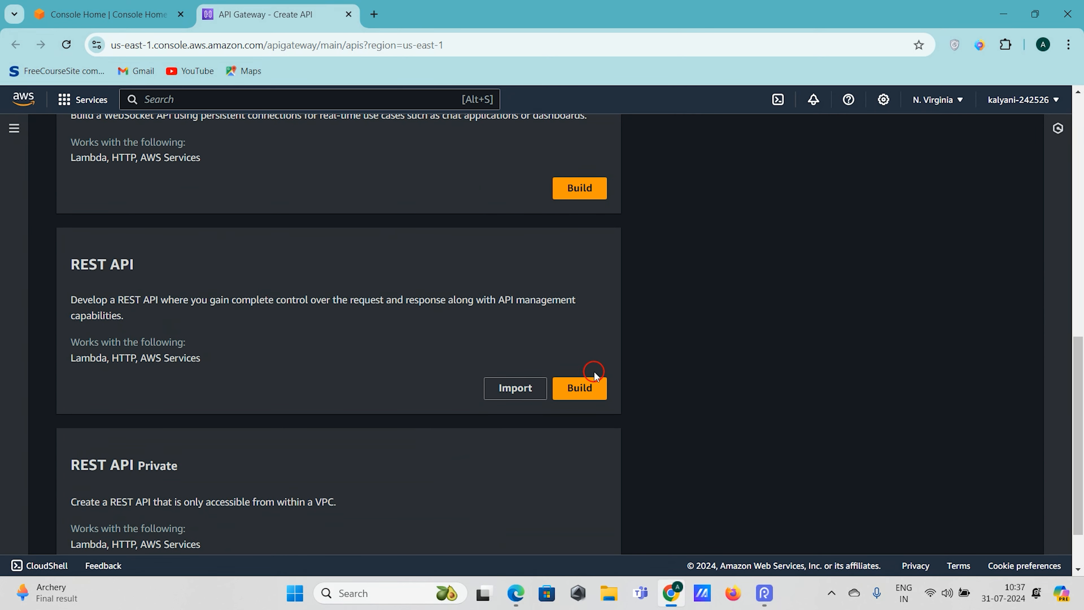
click(593, 390)
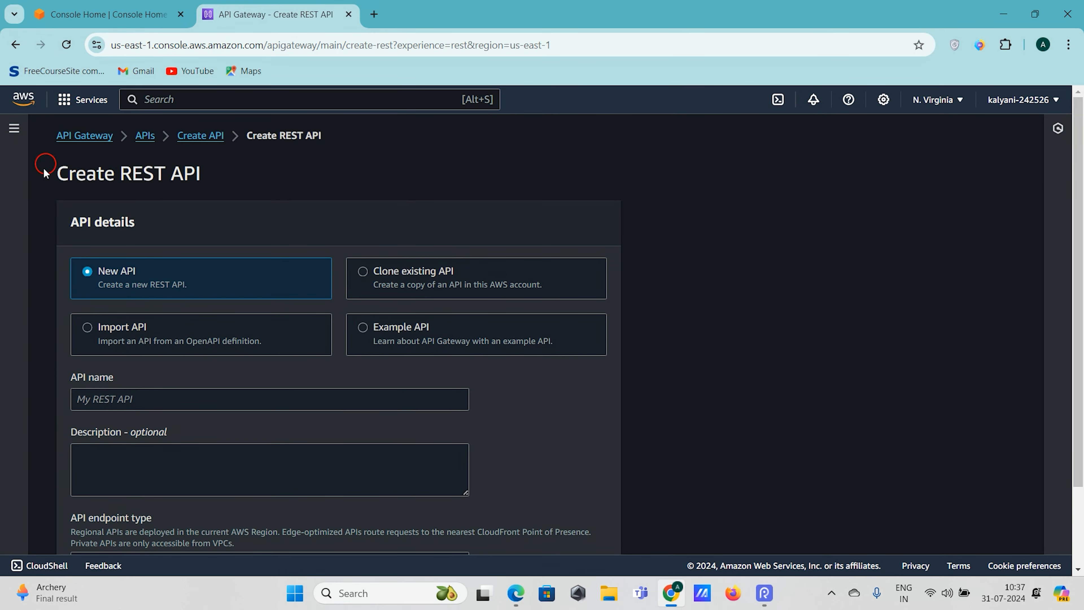
Examine the API details section of the Create REST API form and its creation options
drag(61, 191, 209, 181)
click(211, 184)
scroll(206, 176, down, 1)
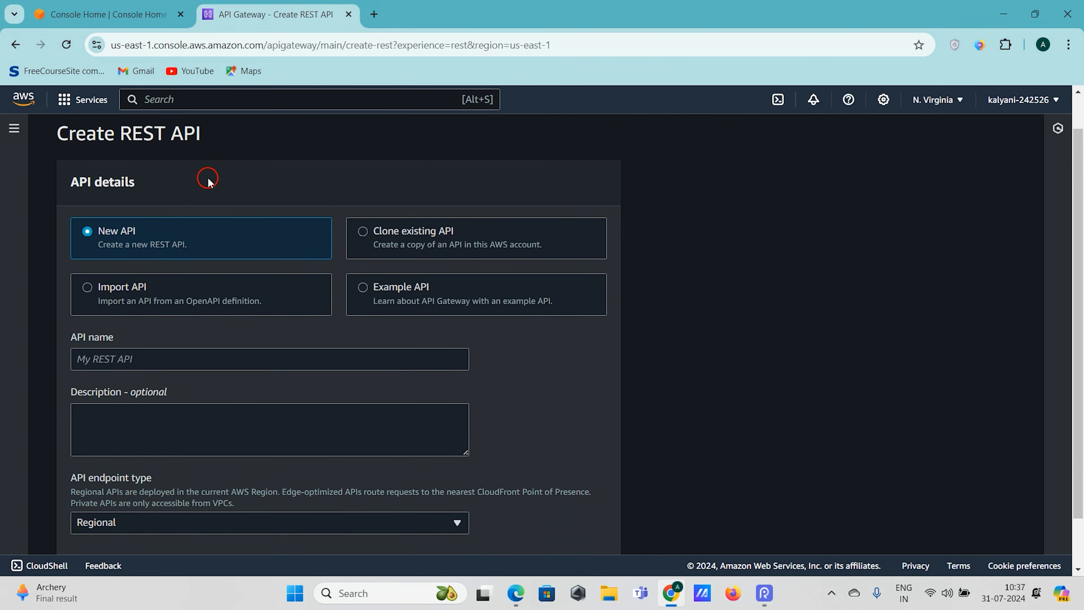
triple_click(75, 186)
click(183, 190)
scroll(185, 191, down, 1)
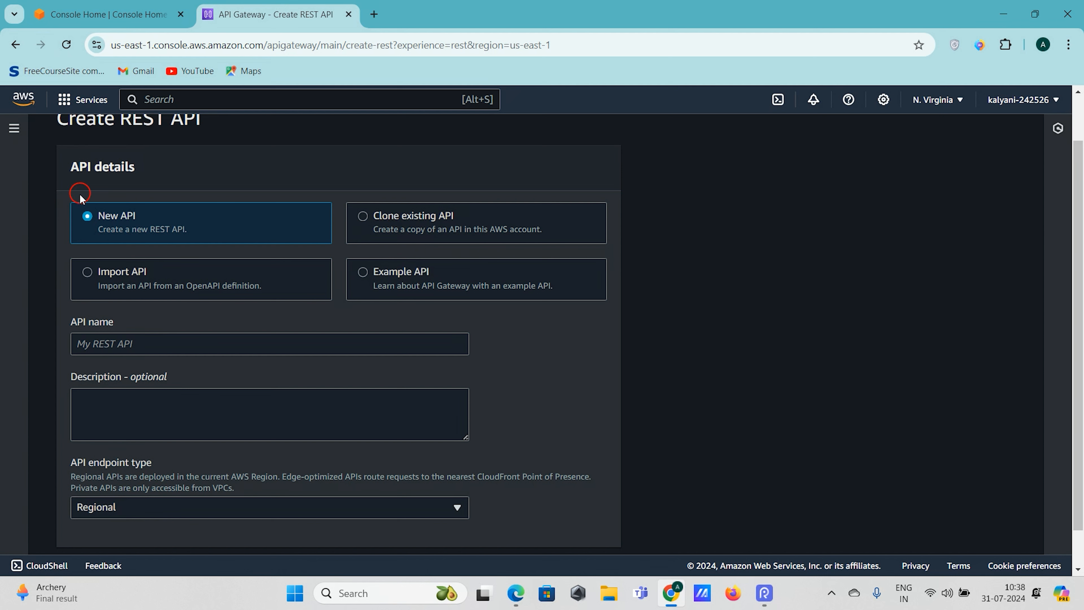
Select Clone existing API as the creation method and check which source APIs are offered
click(384, 233)
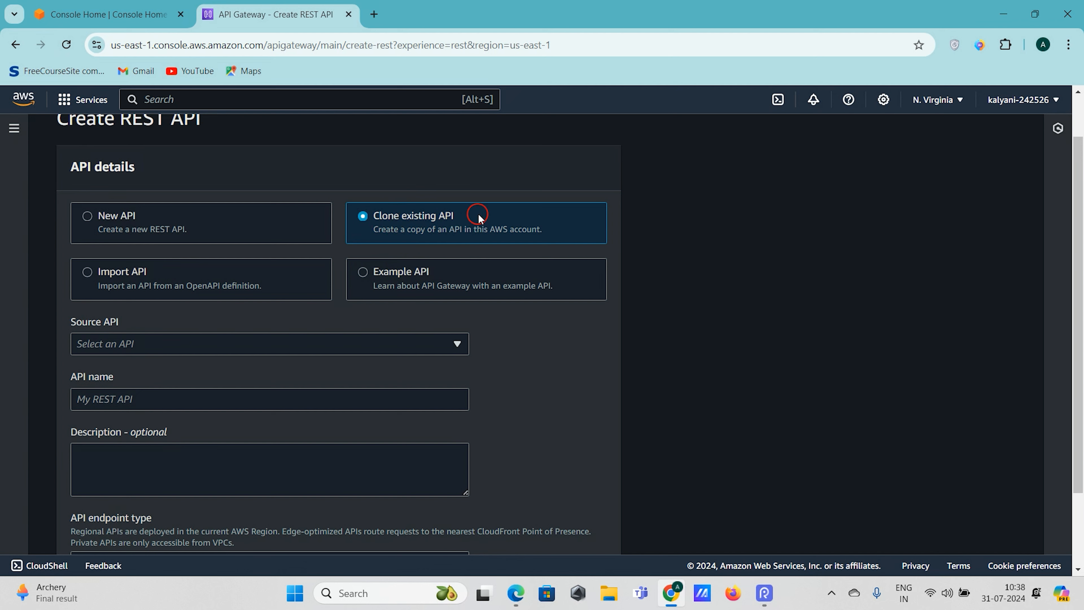
click(175, 343)
click(241, 343)
click(435, 342)
click(124, 343)
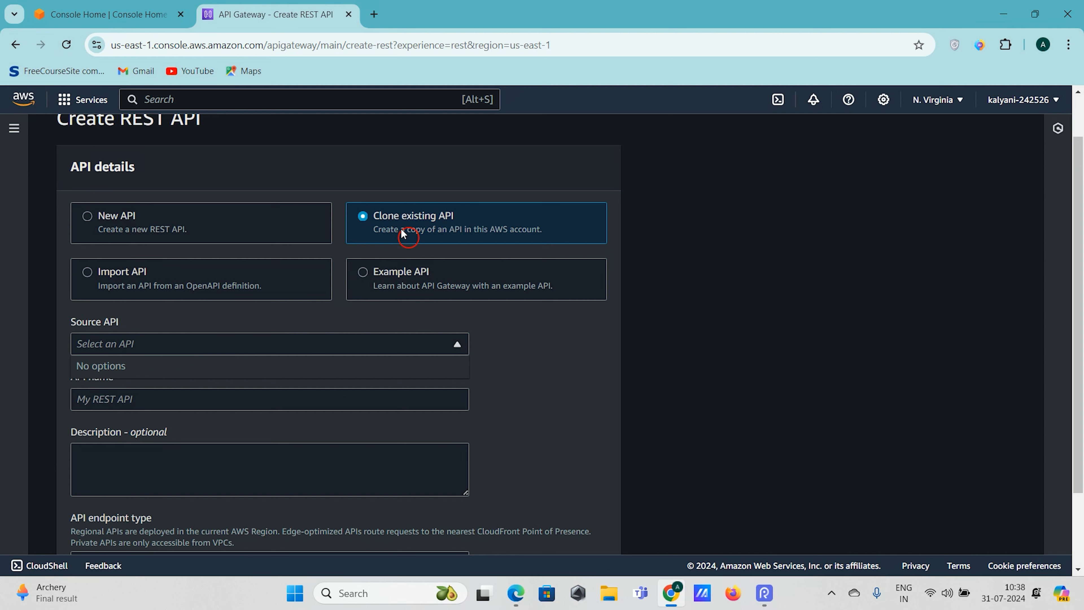
click(580, 359)
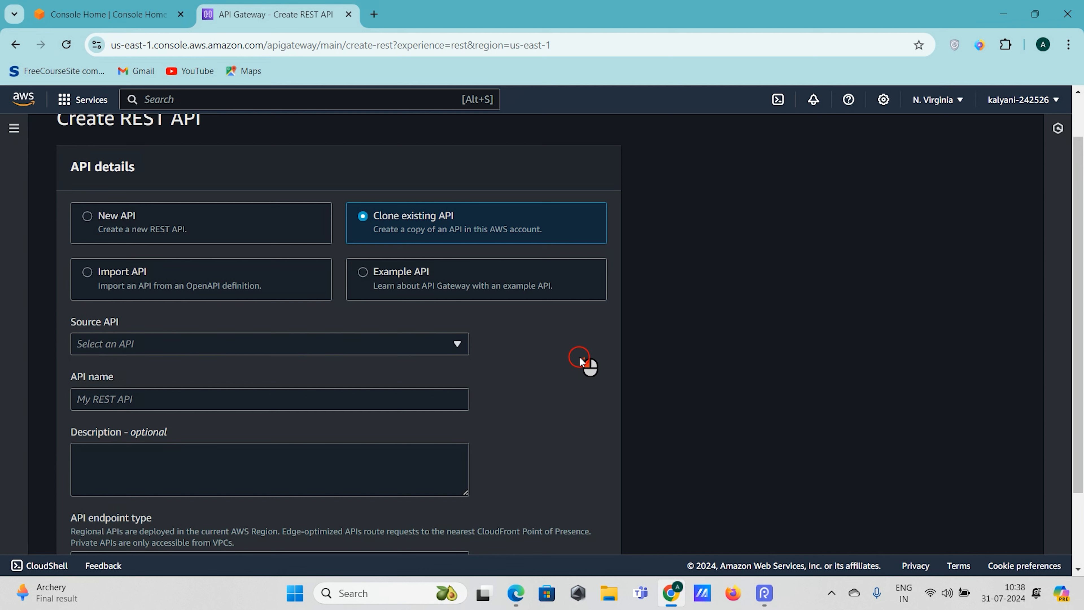
Select Import API as the creation method and examine its API definition upload, code editor and endpoint type sections
click(183, 294)
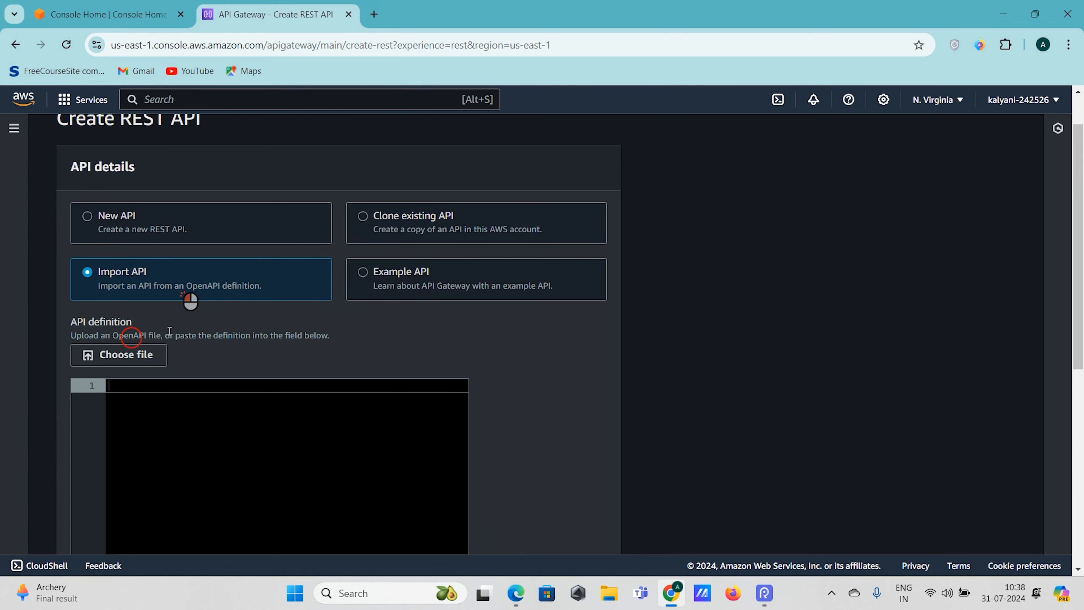
scroll(315, 337, down, 2)
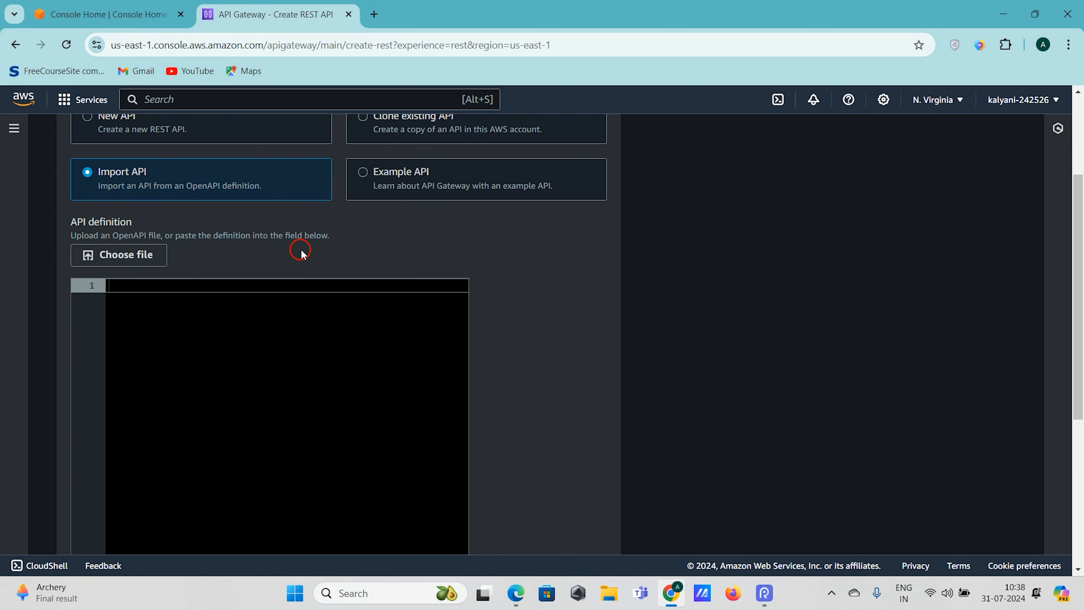
scroll(205, 312, down, 1)
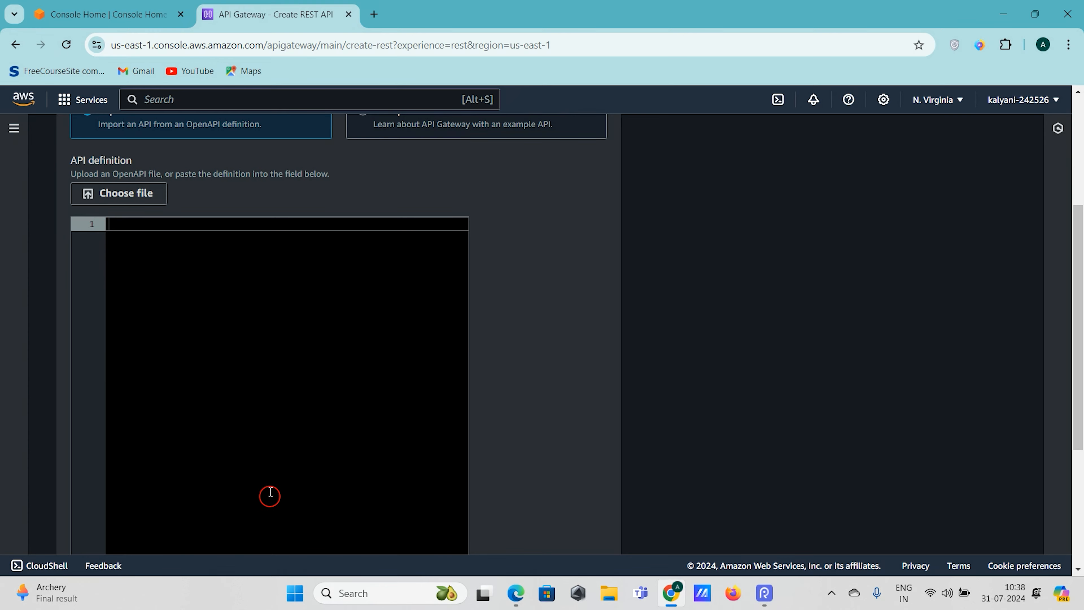
scroll(237, 450, up, 4)
scroll(262, 460, down, 5)
scroll(262, 461, up, 1)
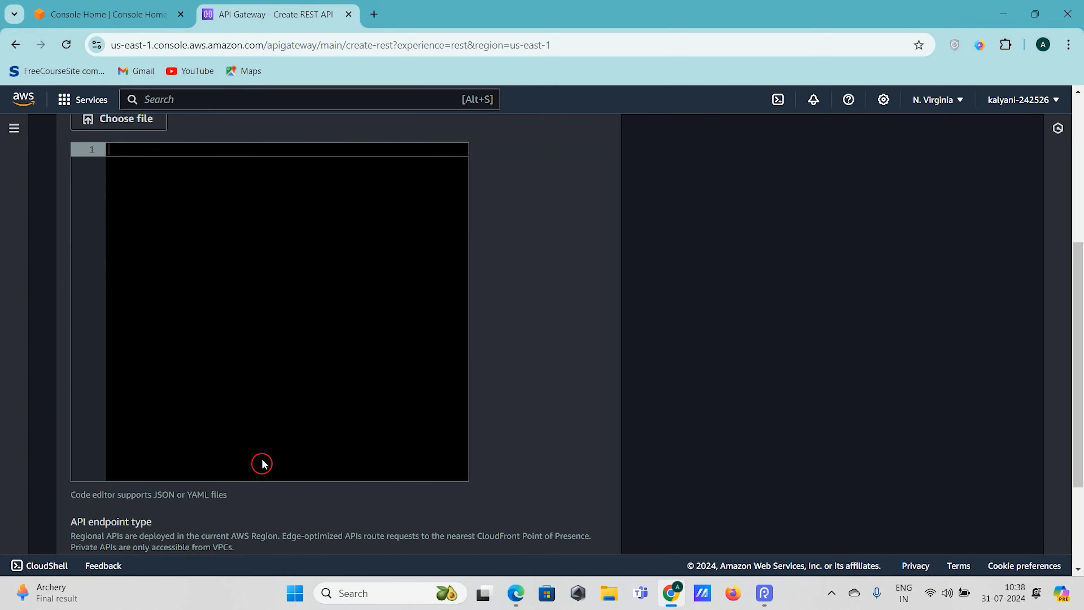
scroll(261, 462, down, 3)
scroll(201, 313, up, 5)
scroll(201, 316, up, 4)
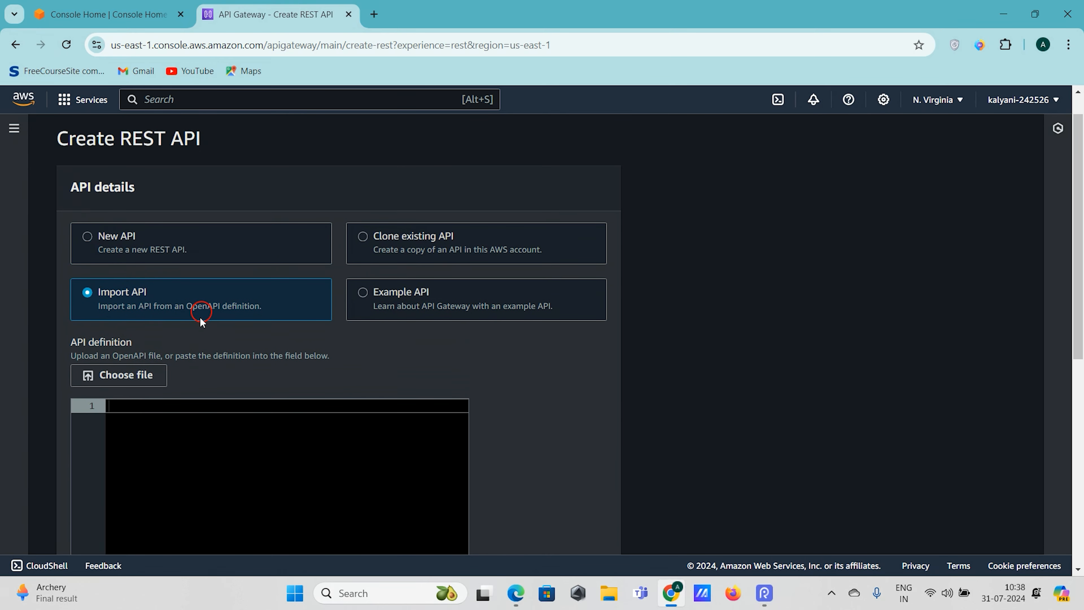
Select Example API as the creation method and read through the PetStore sample definition, including its description, title and paths
click(439, 347)
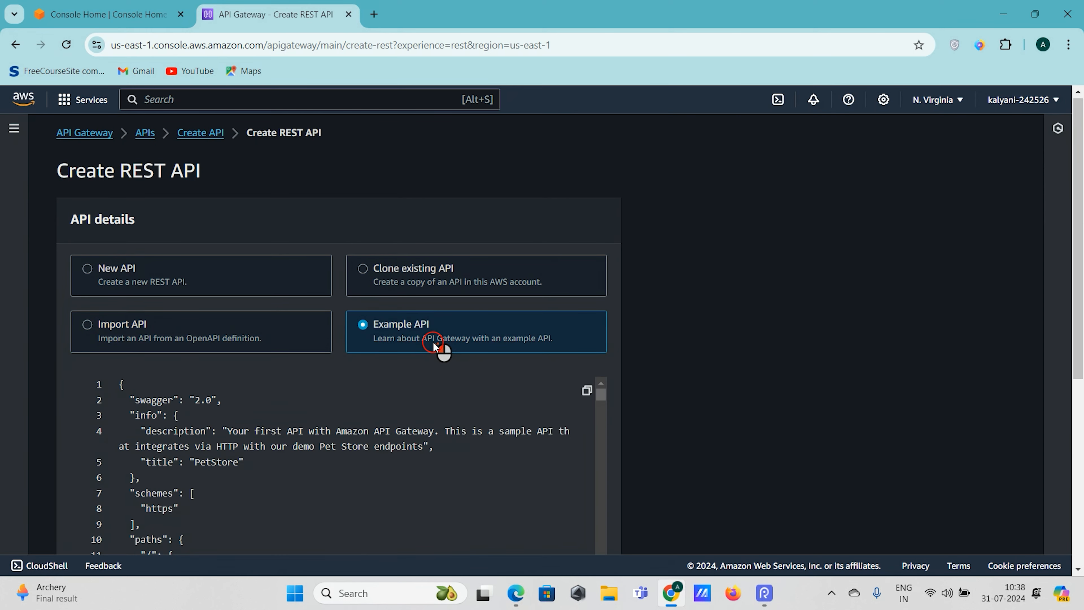
scroll(767, 254, down, 2)
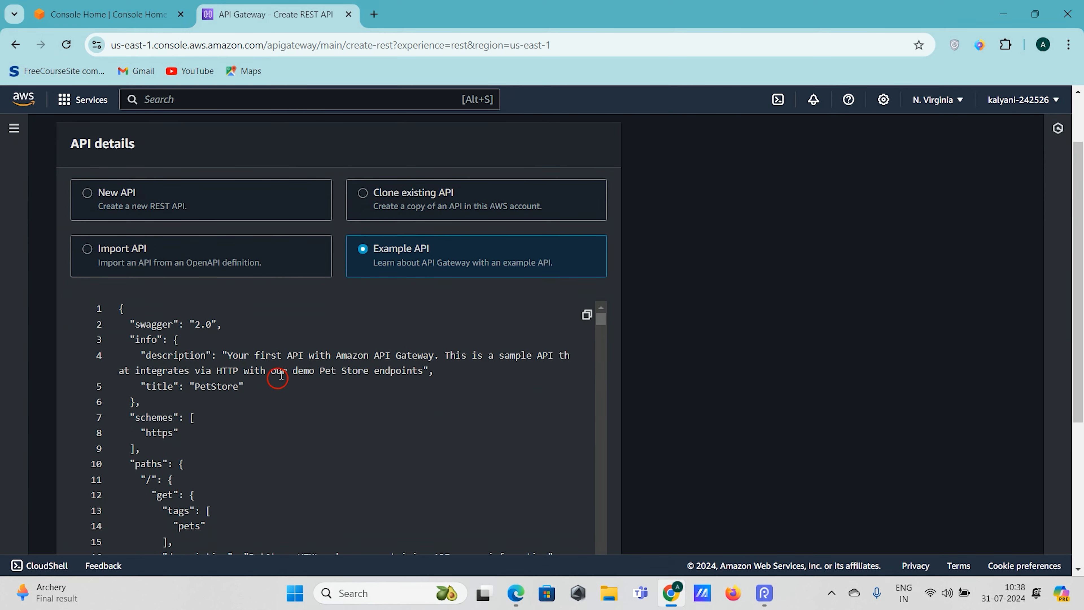
scroll(678, 292, down, 2)
drag(148, 226, 464, 277)
click(325, 289)
double_click(221, 290)
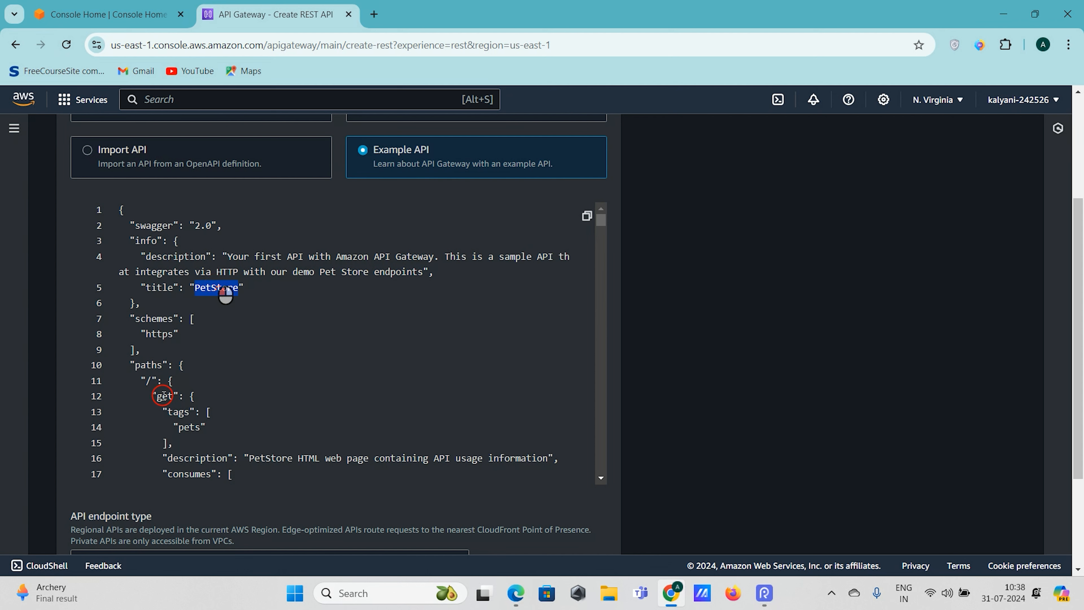
triple_click(188, 413)
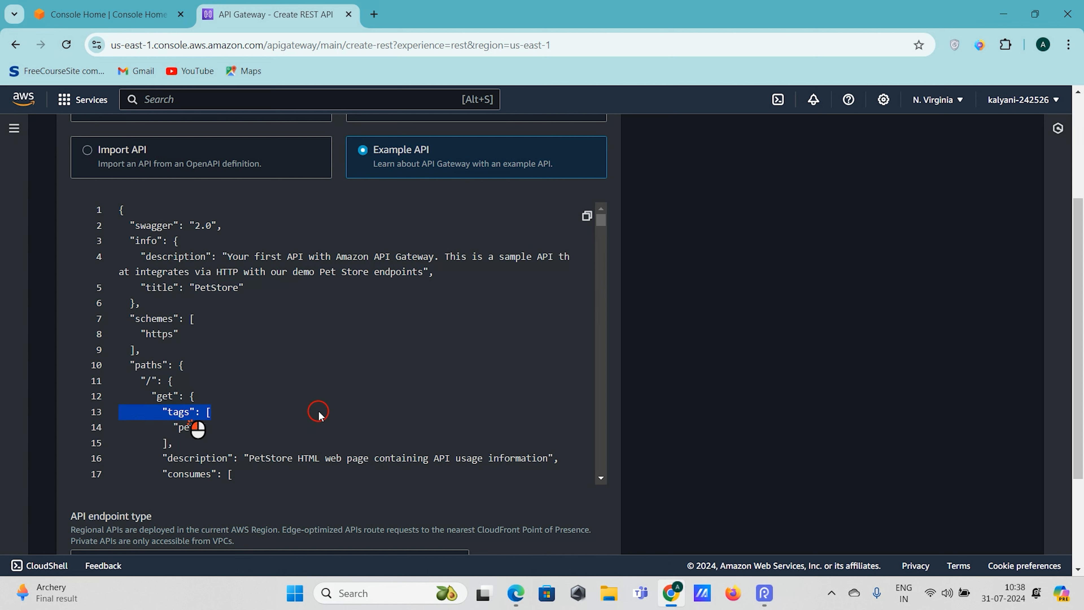
scroll(319, 412, down, 2)
scroll(320, 413, down, 4)
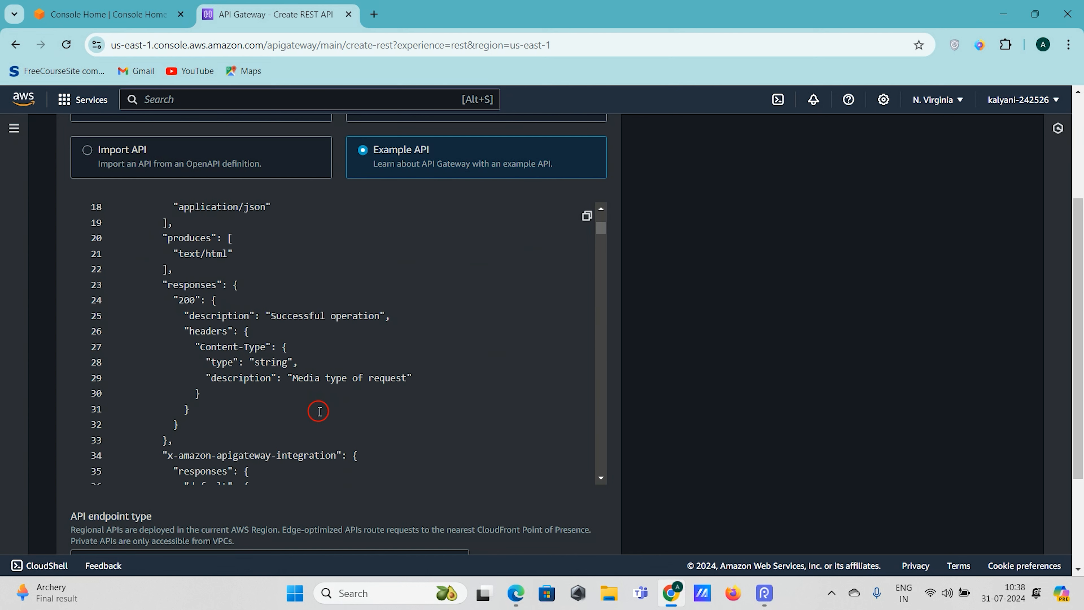
scroll(319, 412, down, 20)
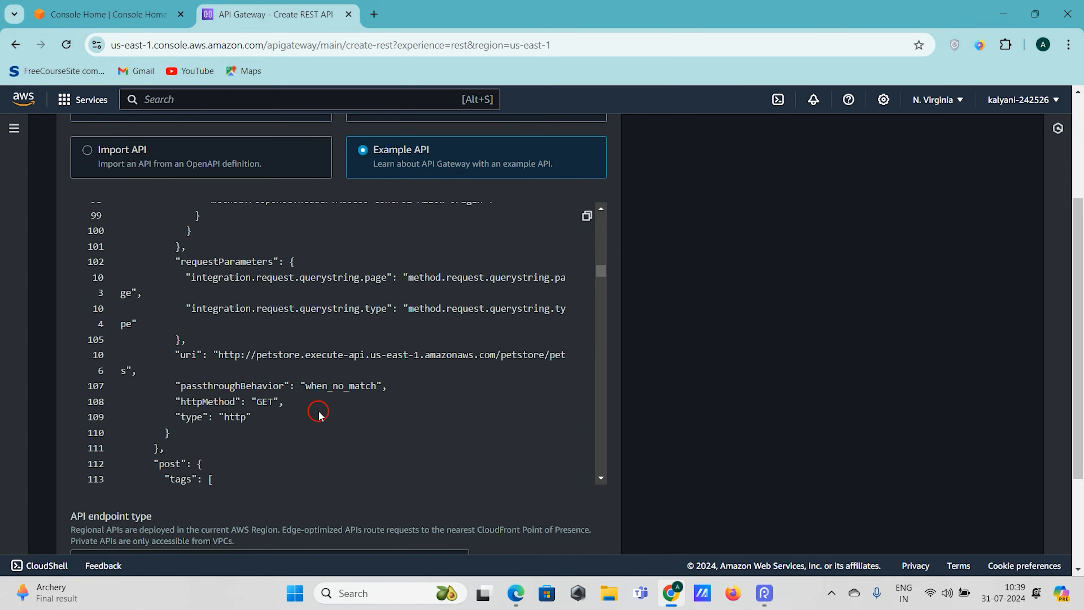
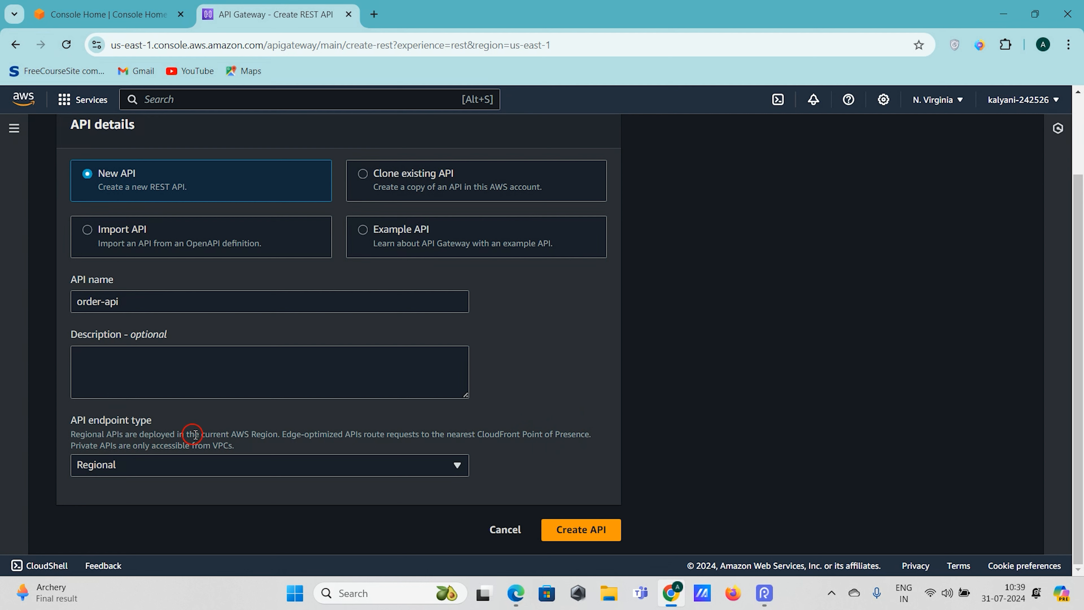
Review the Regional, Edge-optimized and Private API endpoint types for the new order-api, keeping Regional as the choice
click(129, 470)
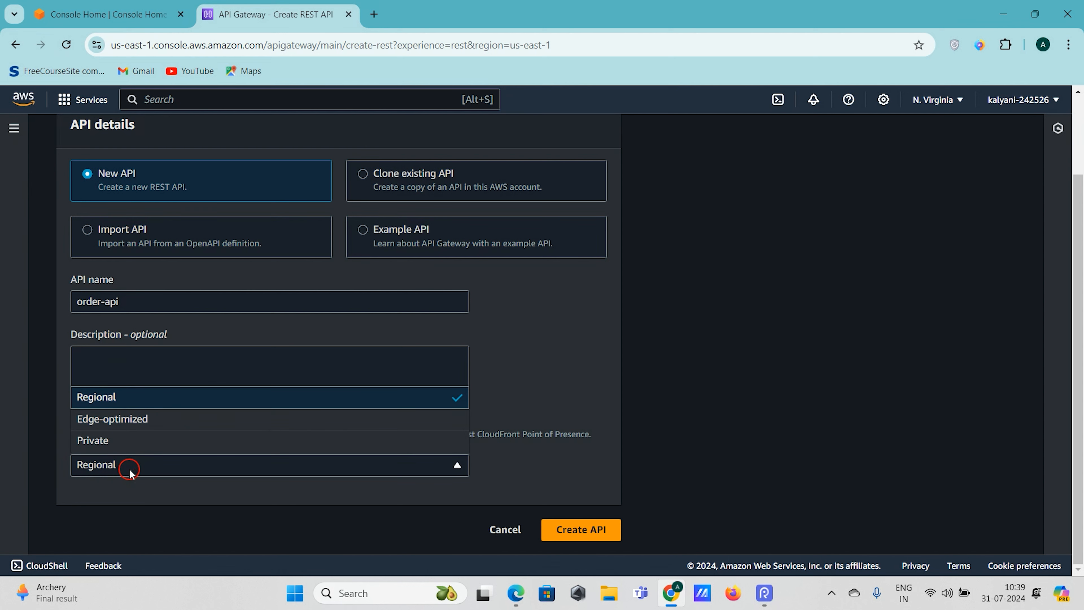
click(122, 406)
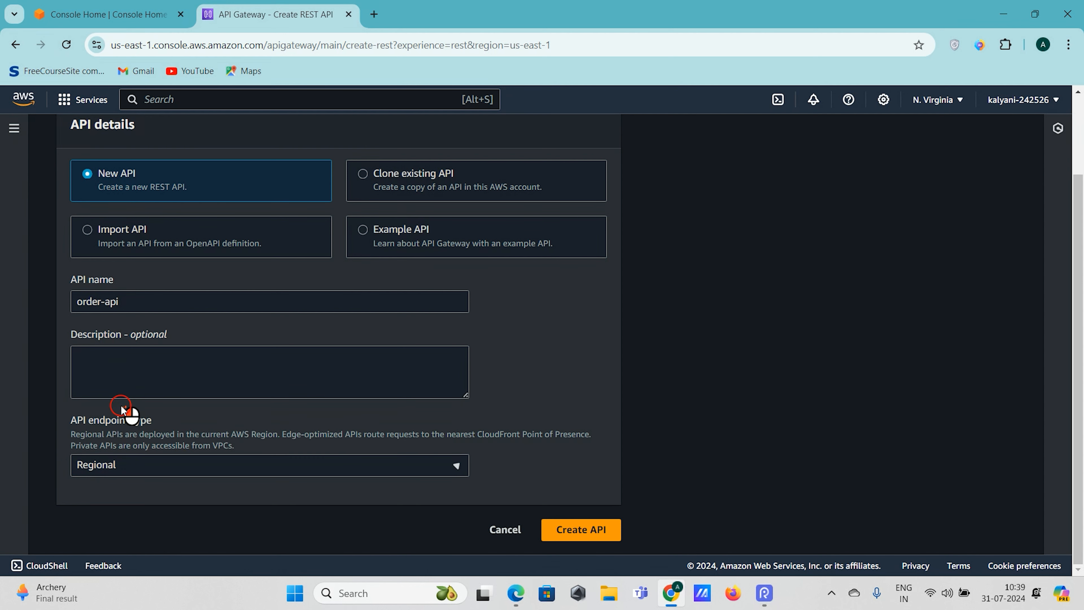
click(161, 468)
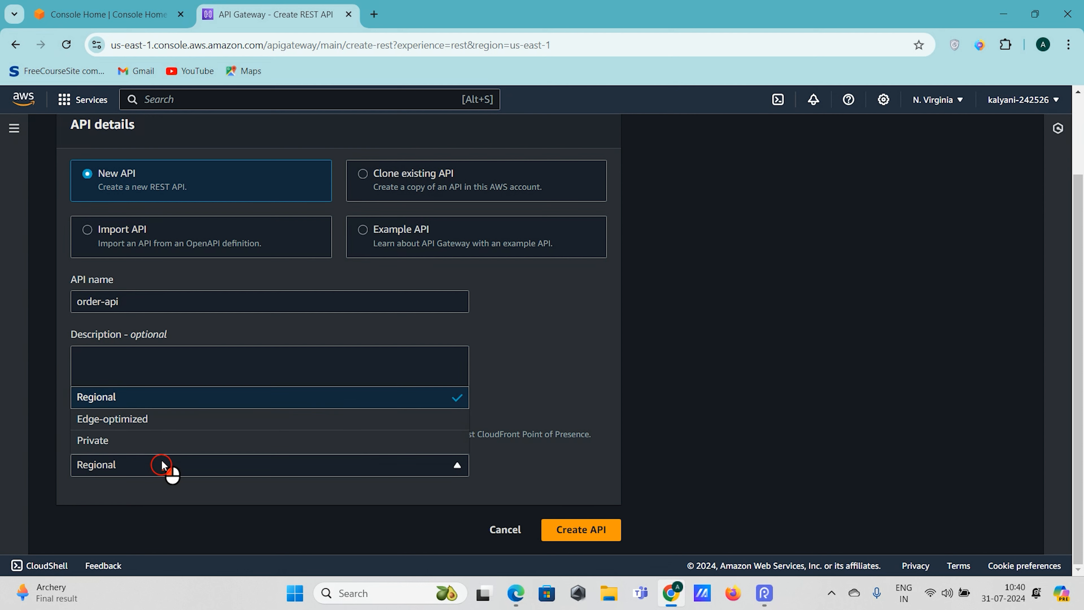
click(174, 399)
click(168, 467)
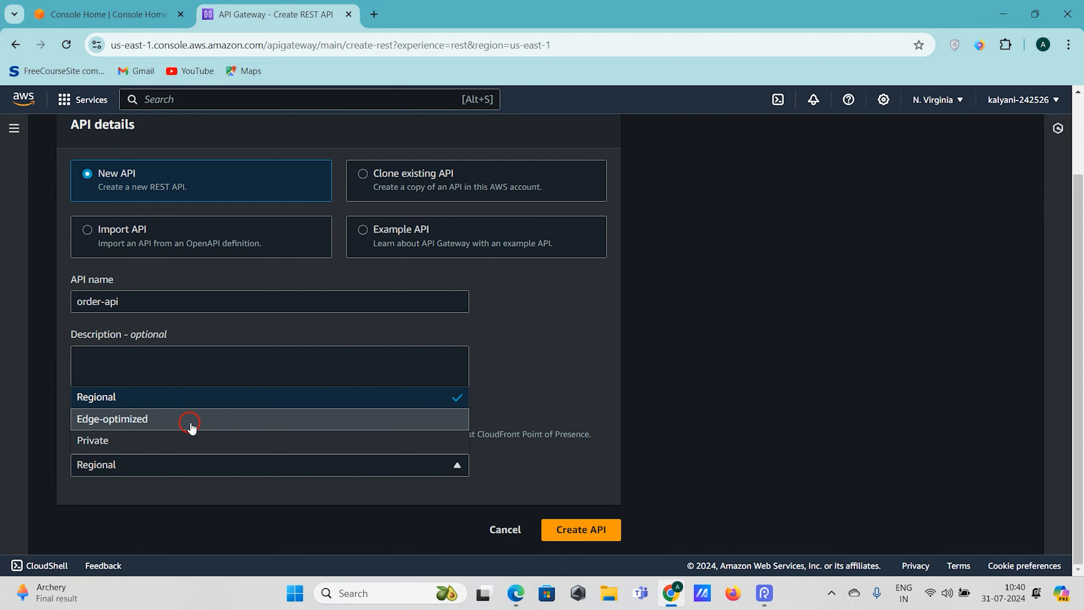
click(186, 511)
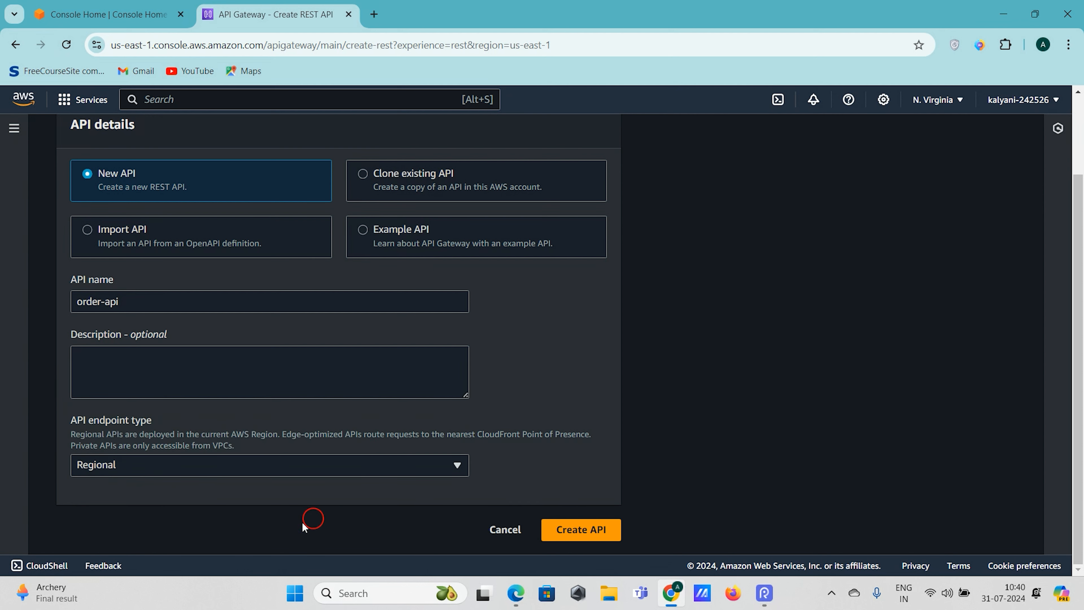
click(212, 474)
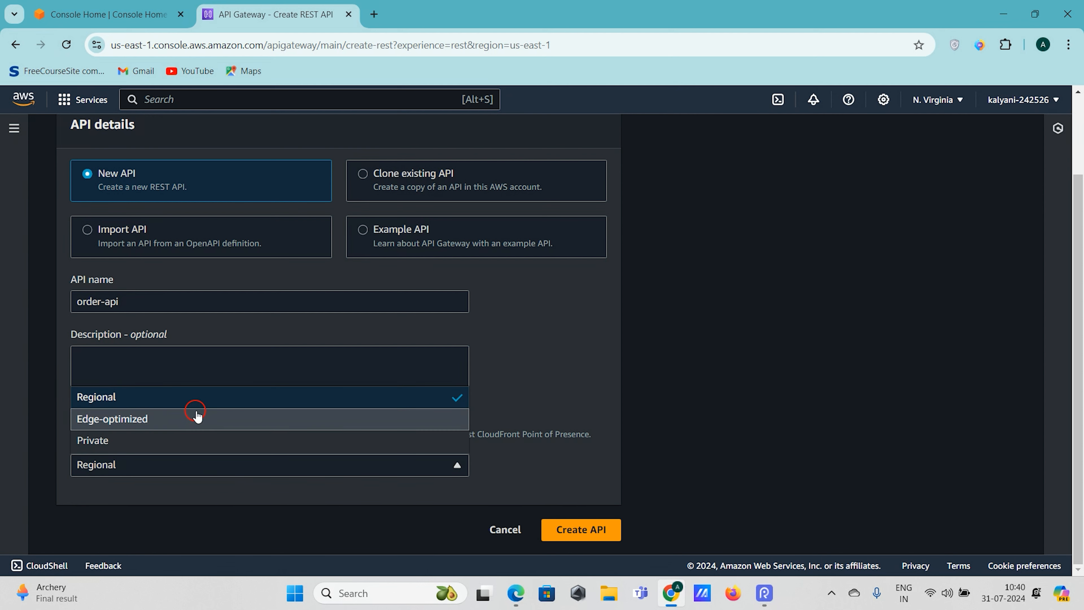
click(210, 508)
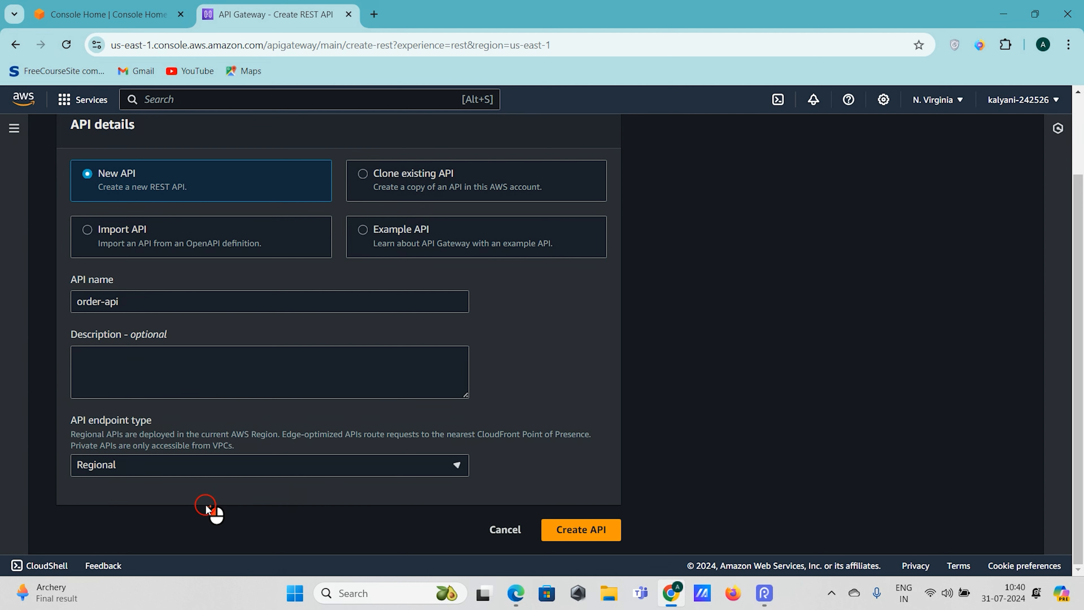
click(169, 465)
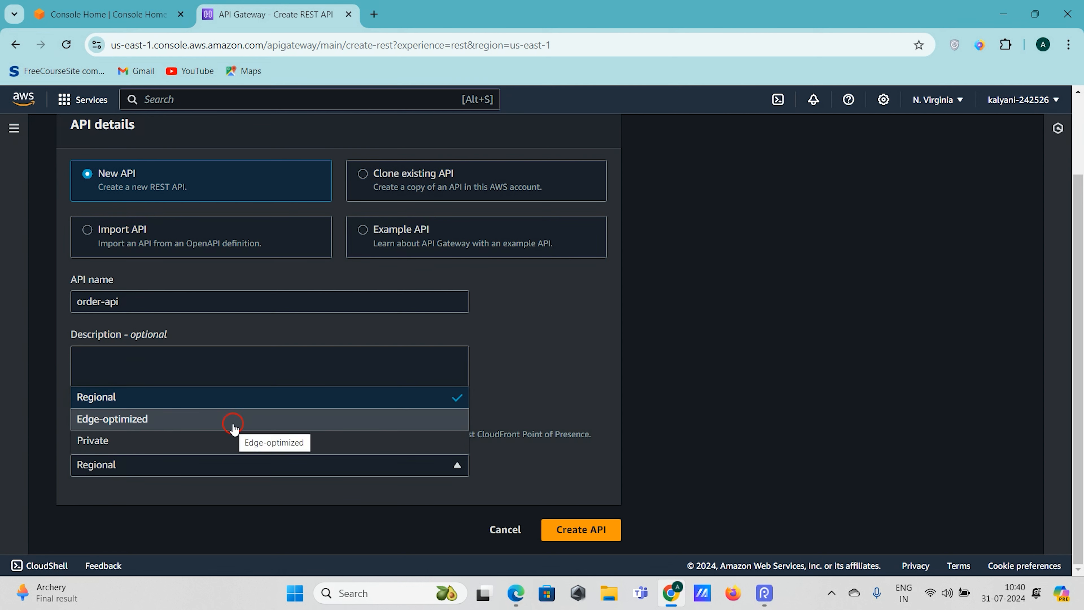
click(176, 404)
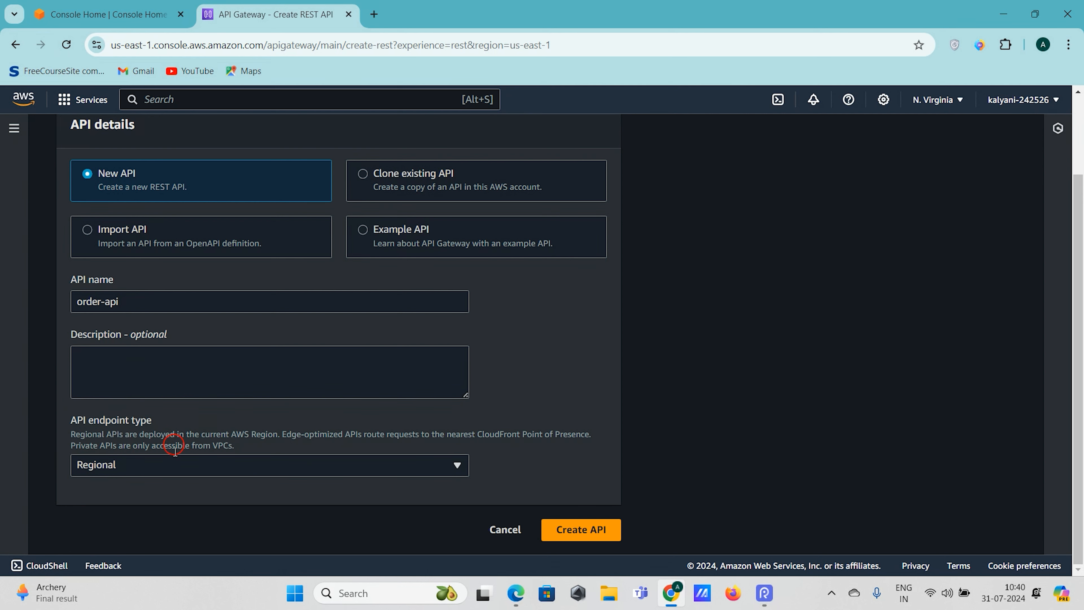
Create the new REST API order-api with the Regional endpoint type and dismiss the notification
scroll(581, 426, up, 2)
scroll(586, 427, down, 2)
click(550, 536)
click(573, 537)
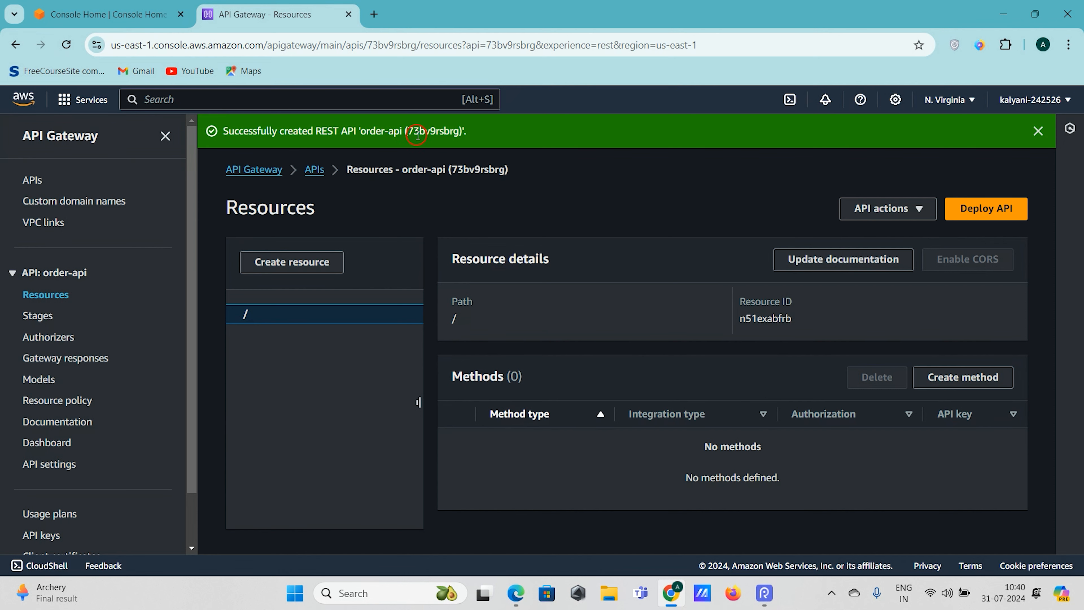
click(1038, 131)
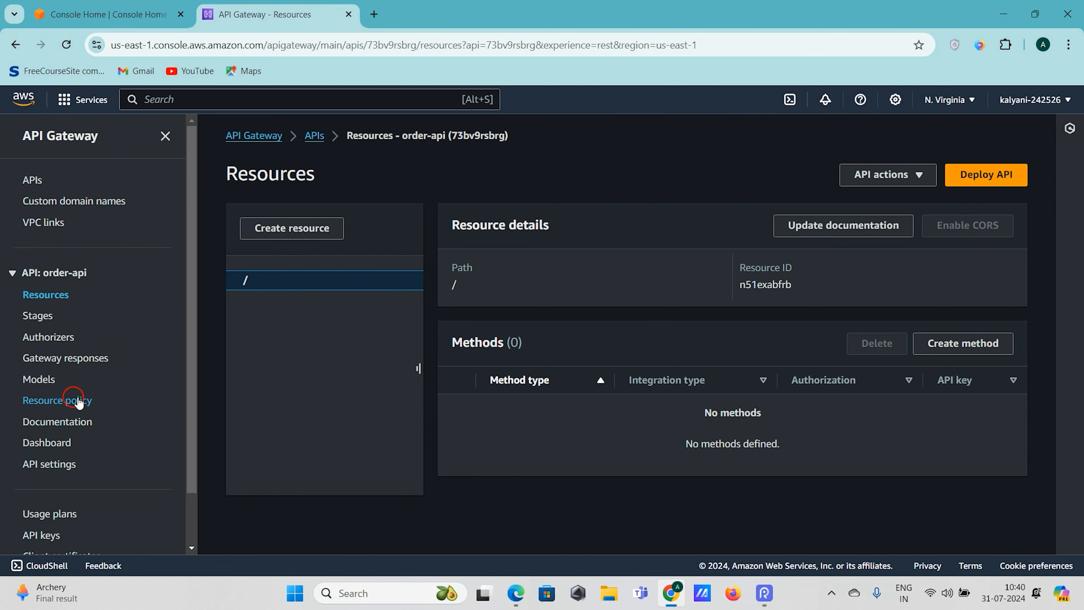
Examine the Resources page of order-api, including the root resource, its path and its Methods section
drag(237, 179, 315, 175)
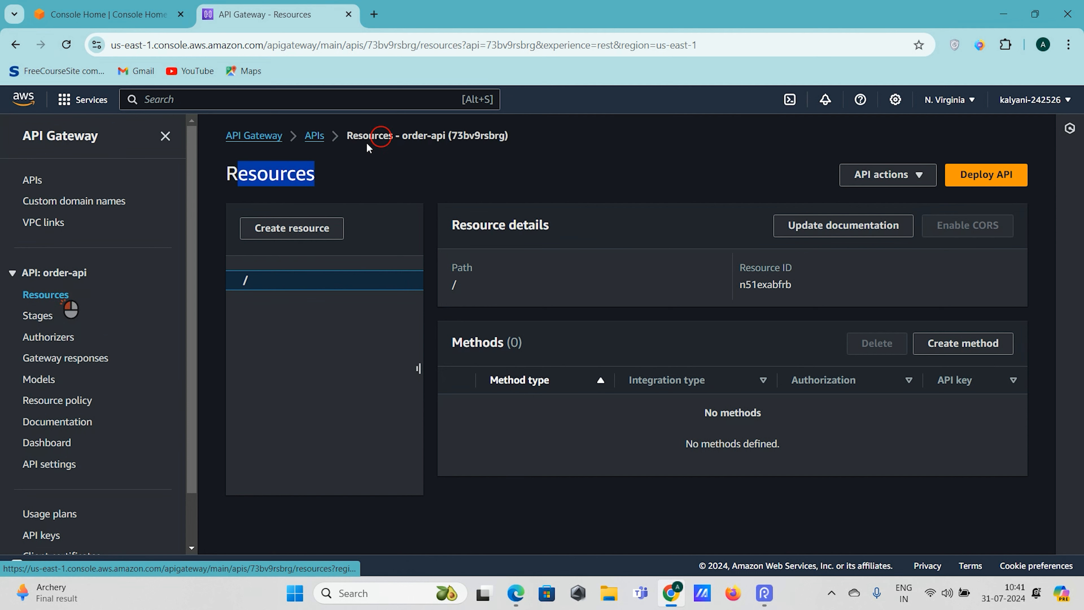
click(512, 175)
click(258, 287)
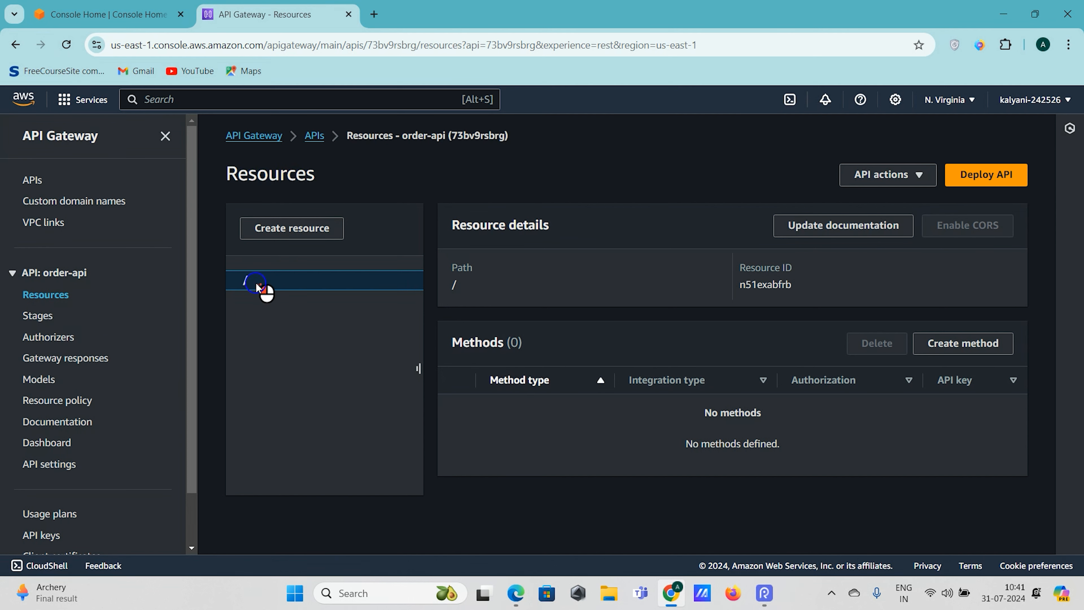
click(456, 290)
drag(457, 294, 450, 294)
click(610, 272)
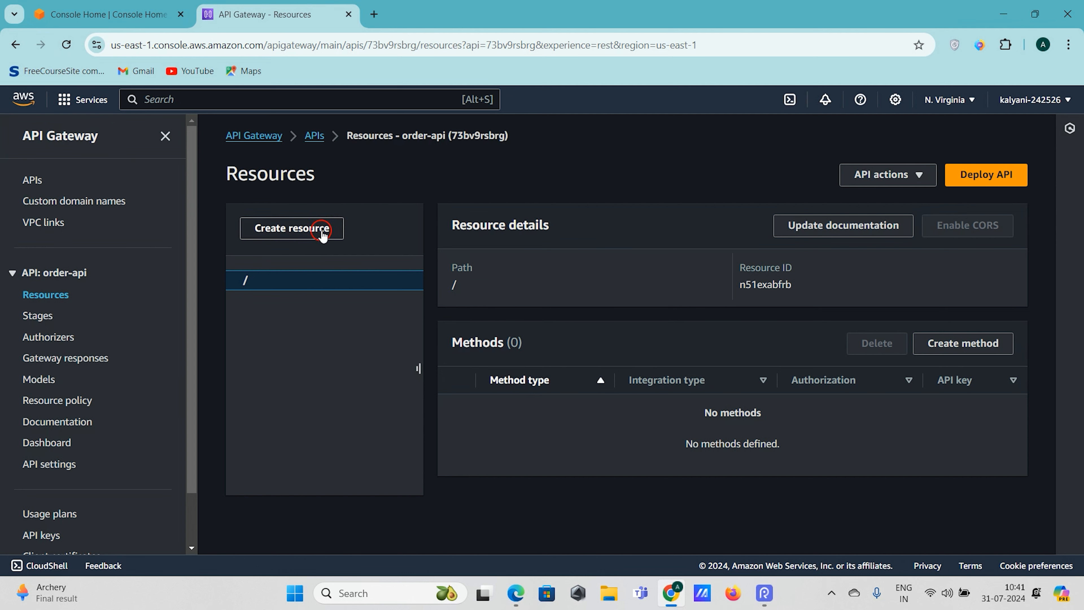
drag(275, 282, 231, 282)
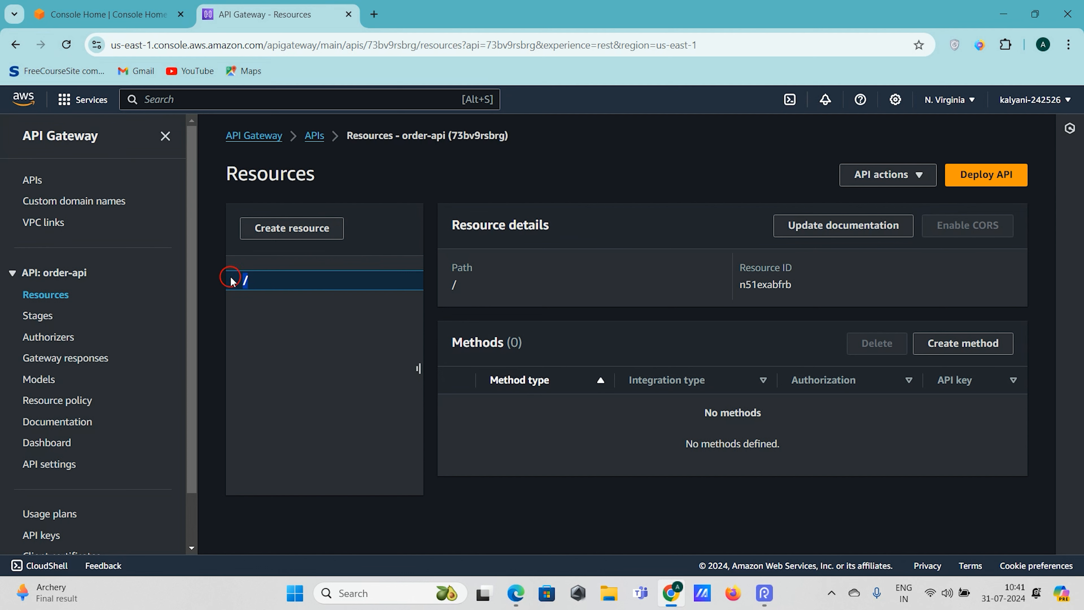
click(385, 348)
mouse_move(272, 286)
mouse_down()
mouse_move(222, 287)
mouse_move(274, 282)
mouse_up()
click(318, 332)
click(293, 323)
drag(459, 352, 552, 359)
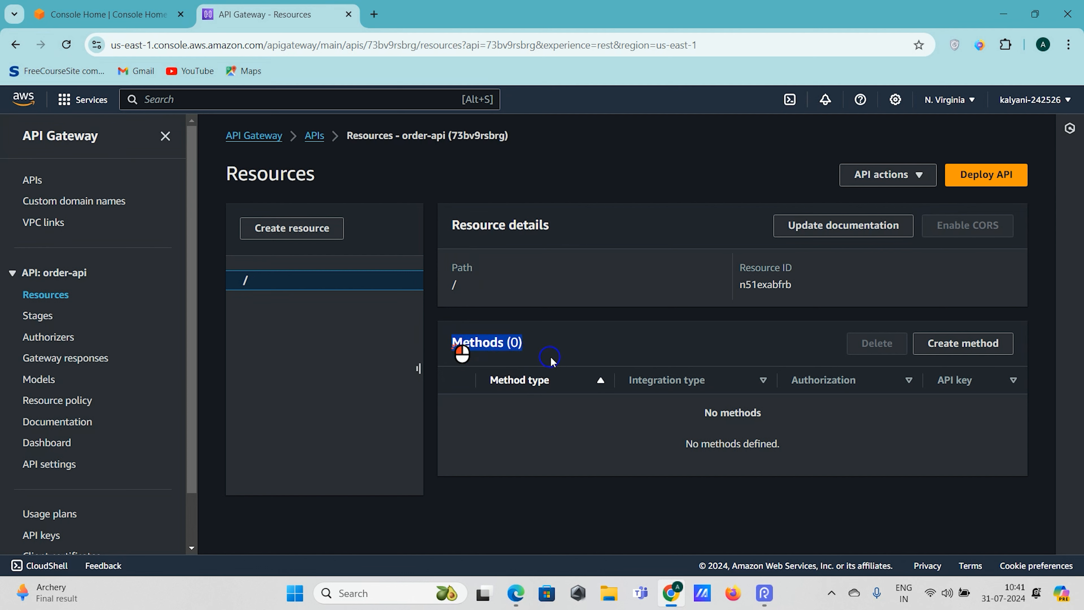
click(557, 408)
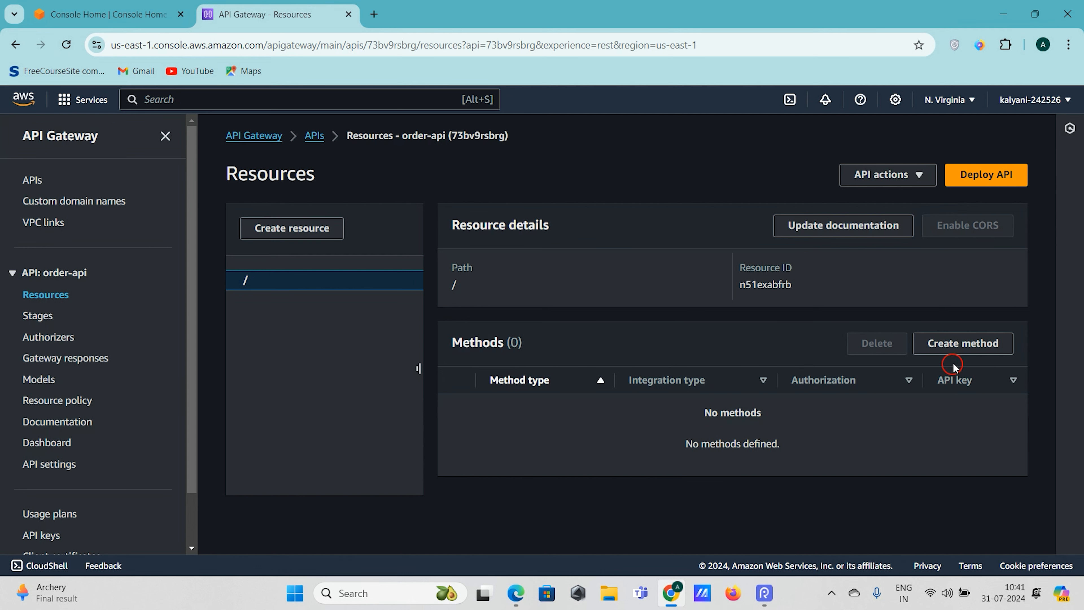
Start creating a method on the root resource and review the Method details section of the form
click(962, 345)
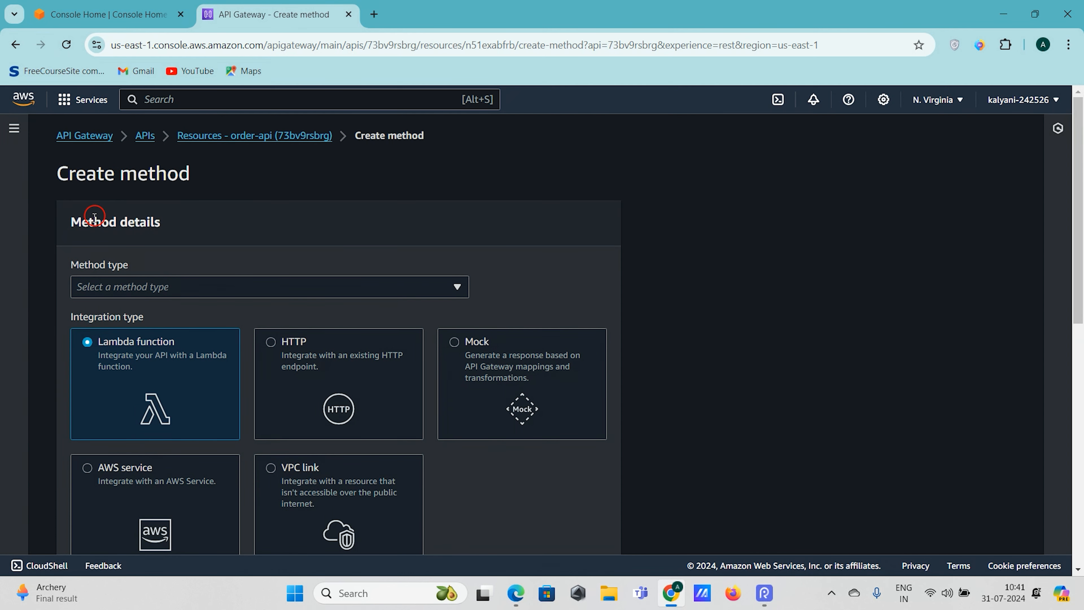
drag(60, 188, 201, 190)
click(204, 191)
scroll(207, 193, down, 1)
click(70, 175)
drag(69, 175, 169, 186)
click(171, 188)
scroll(168, 188, down, 1)
Set the method type of the new root resource method to GET
drag(75, 194, 154, 191)
click(209, 205)
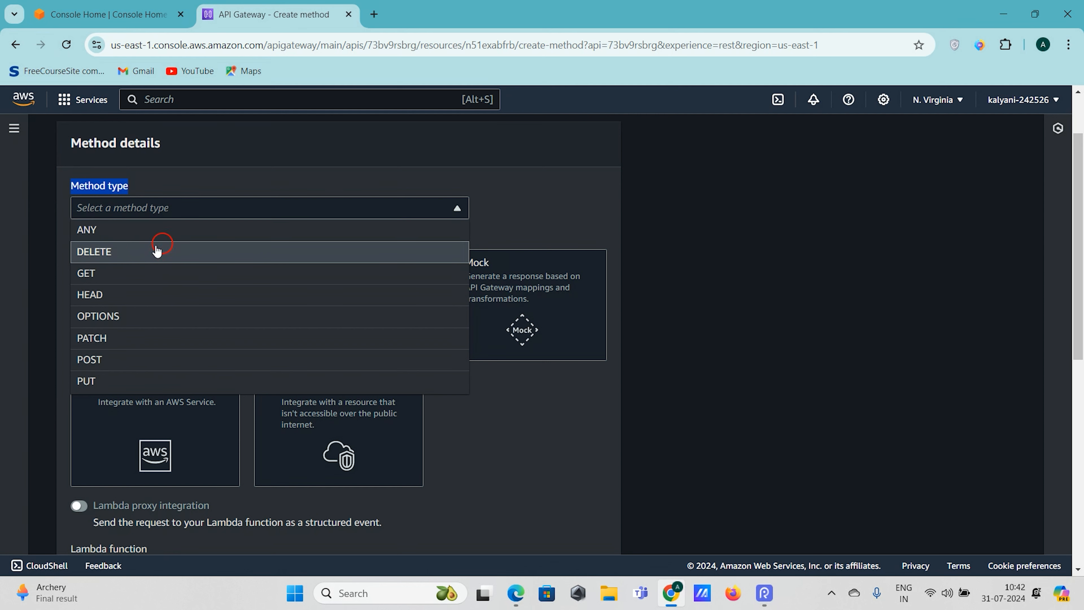
click(116, 279)
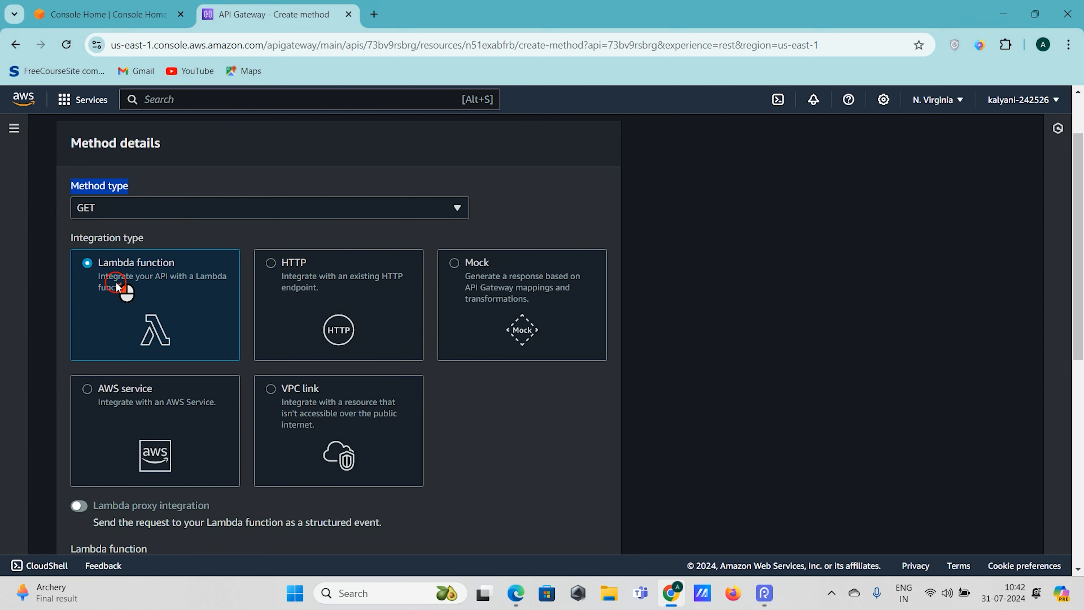
click(191, 197)
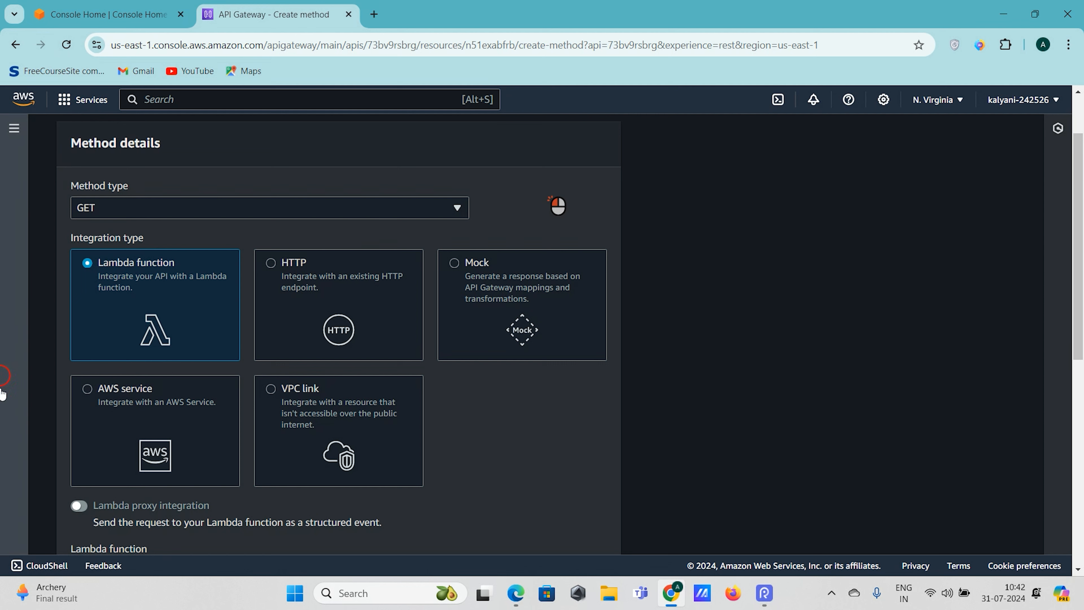
Look through the integration types of the GET method by selecting Lambda function, HTTP and Mock in turn
drag(72, 246, 151, 246)
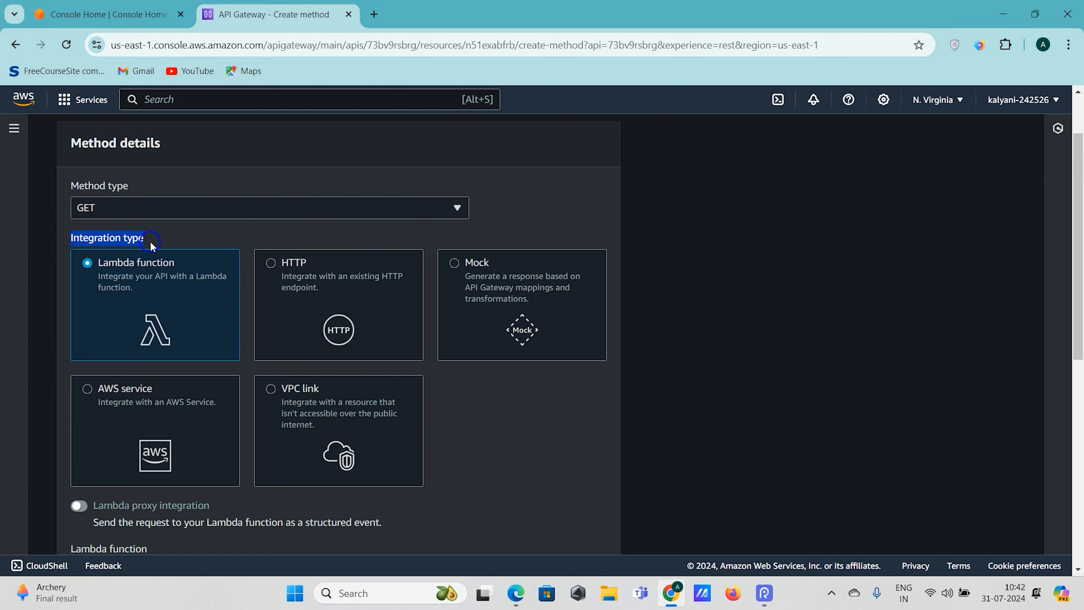
click(151, 243)
scroll(156, 243, down, 1)
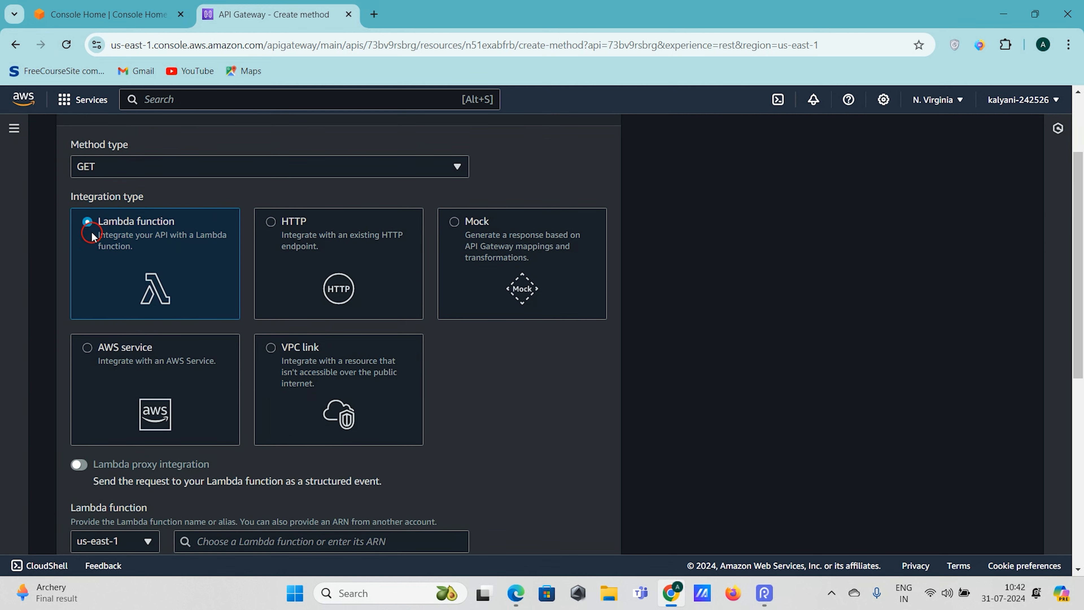
click(97, 226)
click(314, 236)
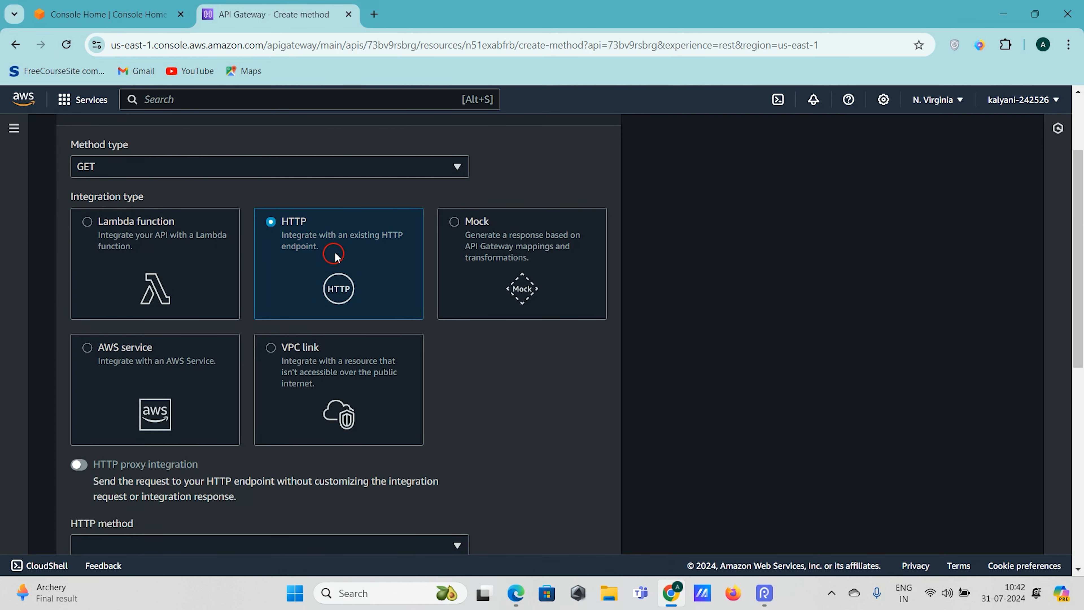
scroll(337, 252, down, 1)
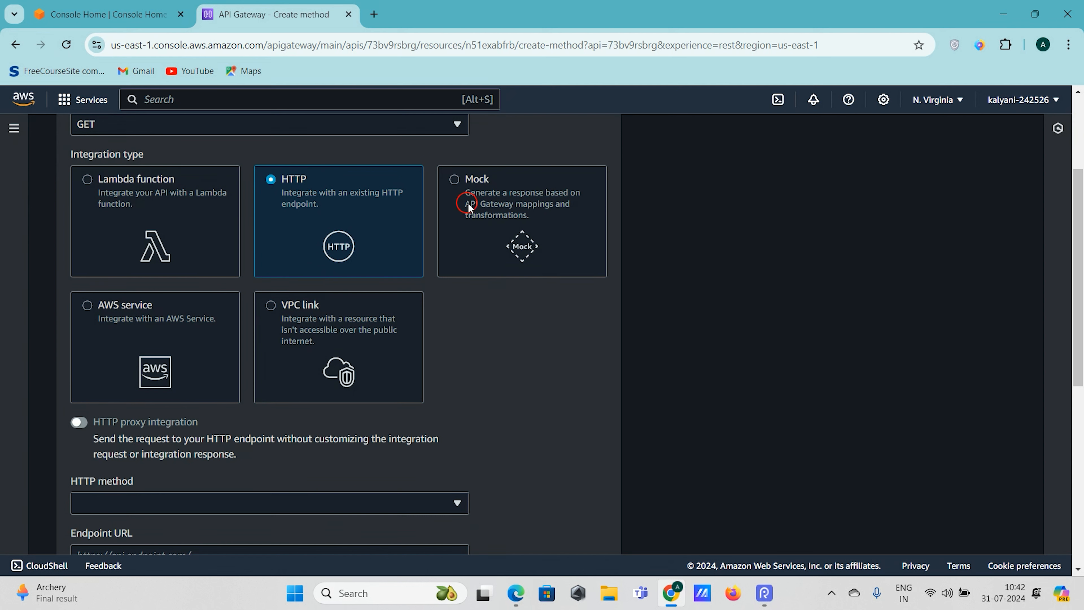
click(457, 199)
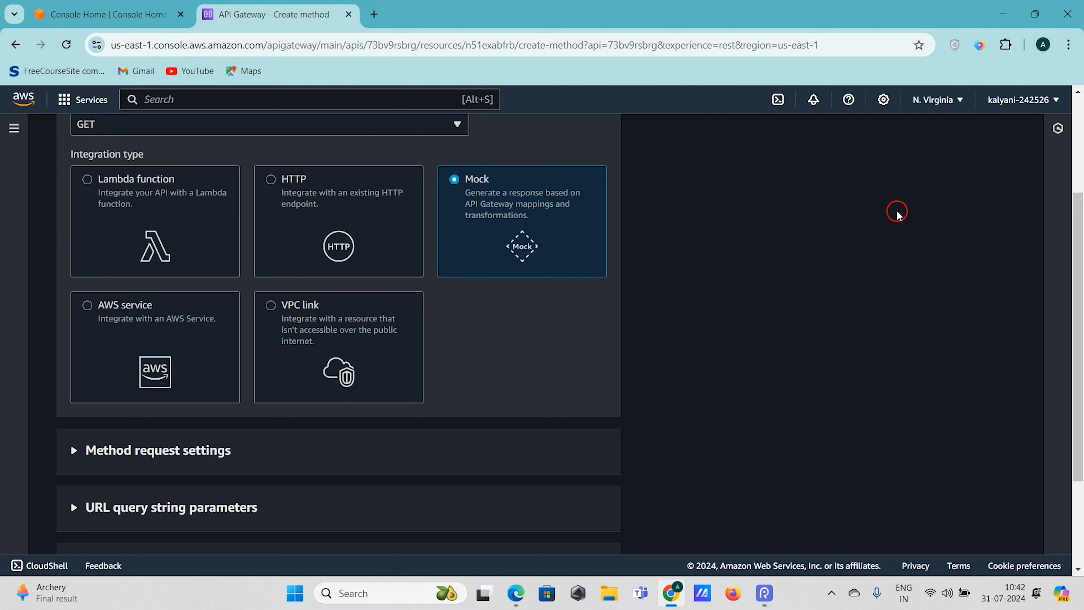
Select the AWS service integration type for the GET method and set its AWS Region to af-south-1
click(122, 354)
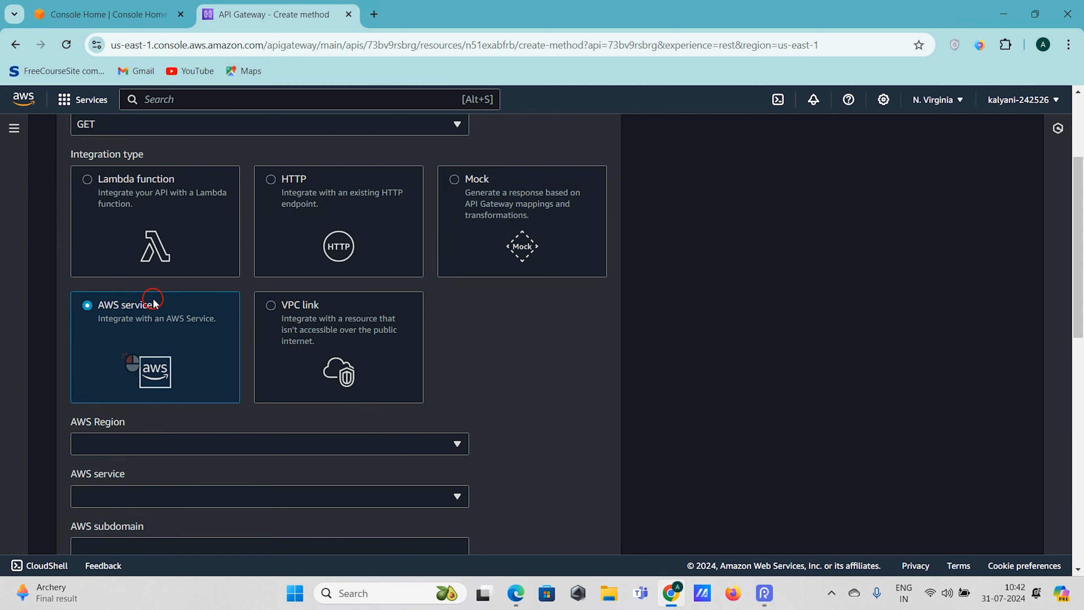
scroll(52, 369, down, 2)
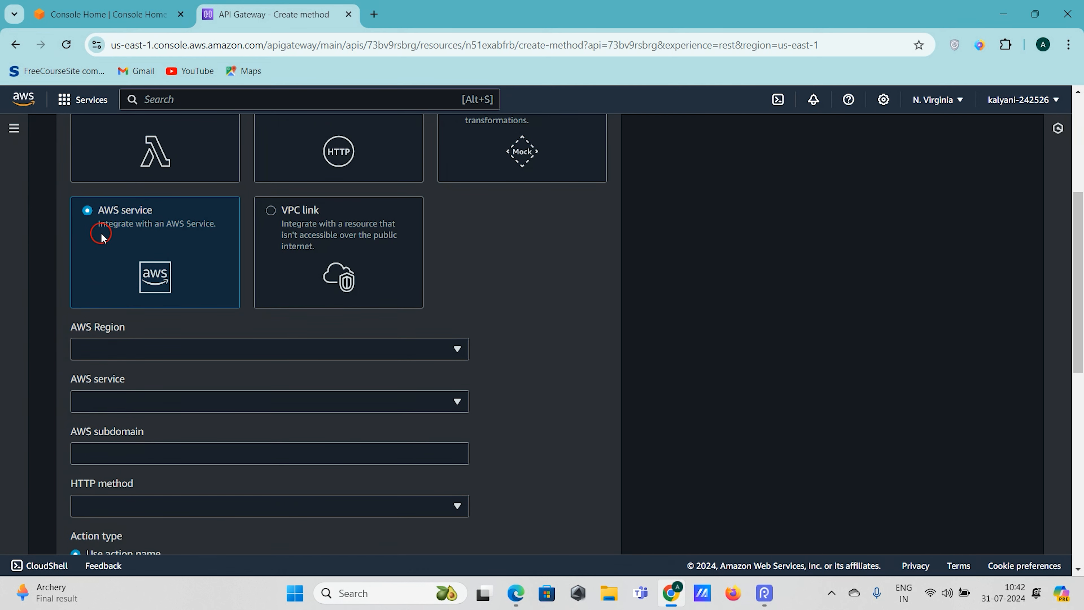
scroll(204, 240, down, 1)
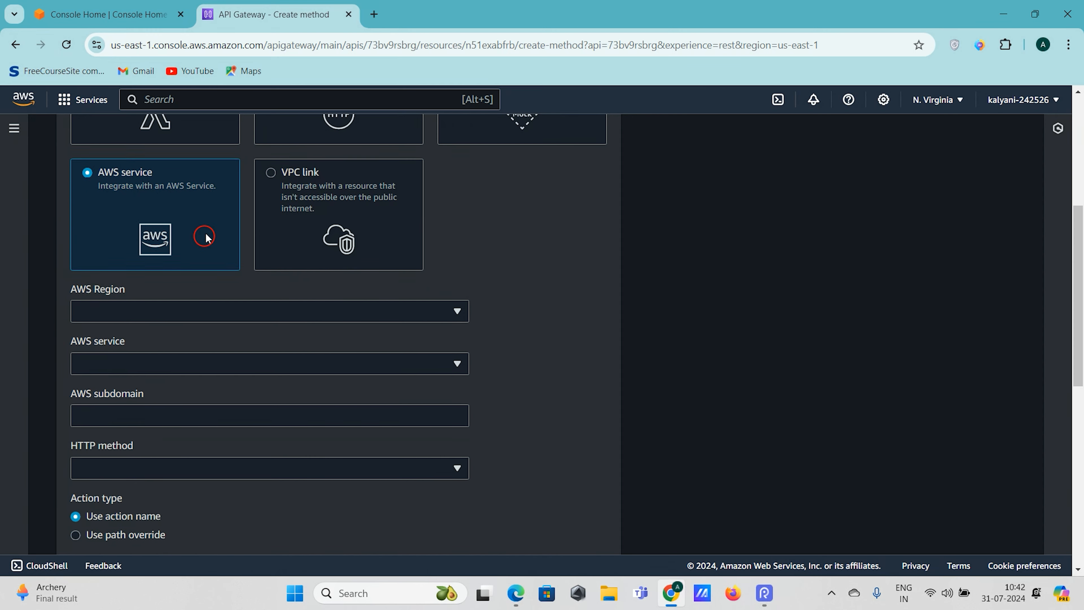
click(127, 315)
click(128, 330)
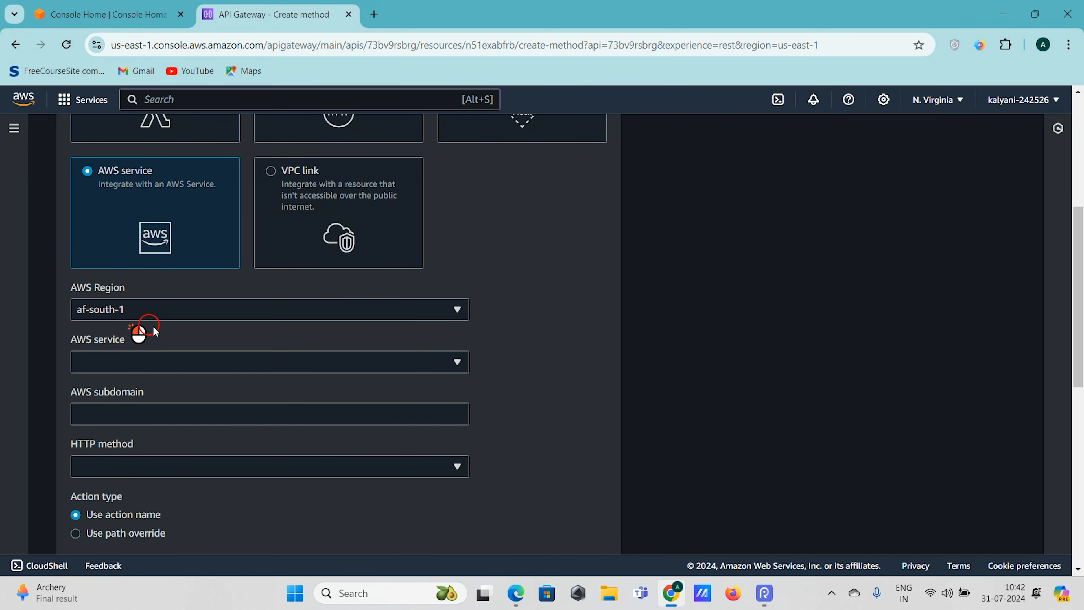
Browse the AWS services available for the integration and close the list without choosing one
click(162, 363)
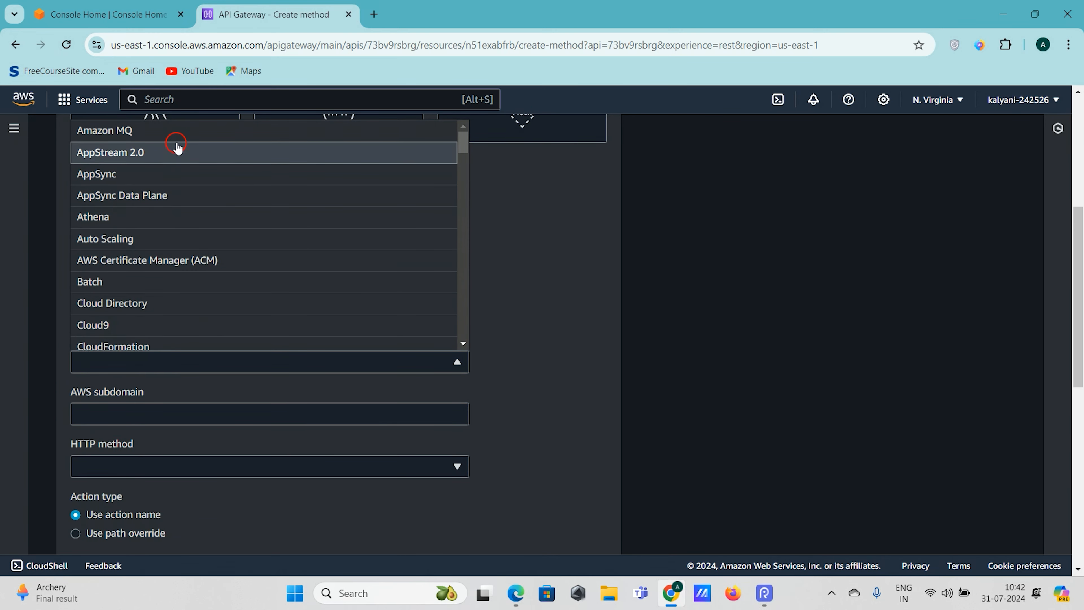
scroll(185, 280, down, 1)
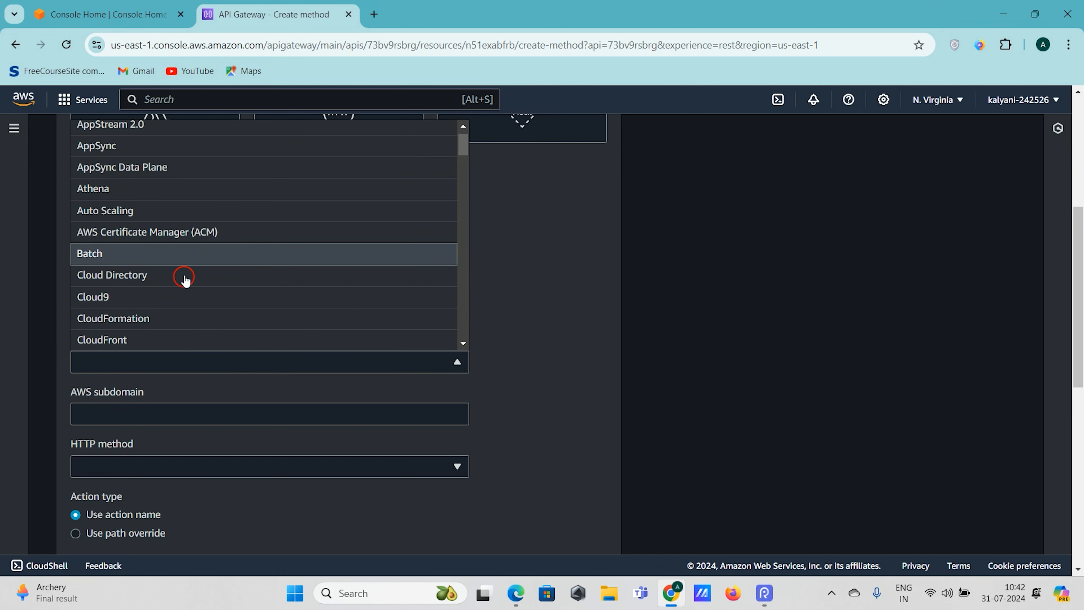
scroll(179, 265, down, 2)
scroll(142, 284, down, 10)
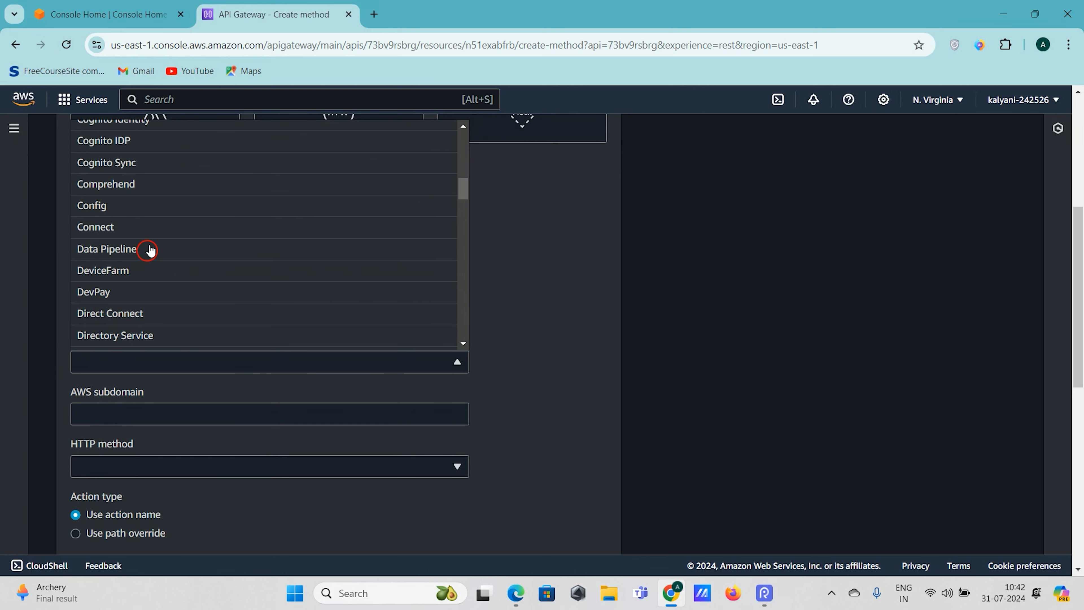
scroll(149, 250, down, 4)
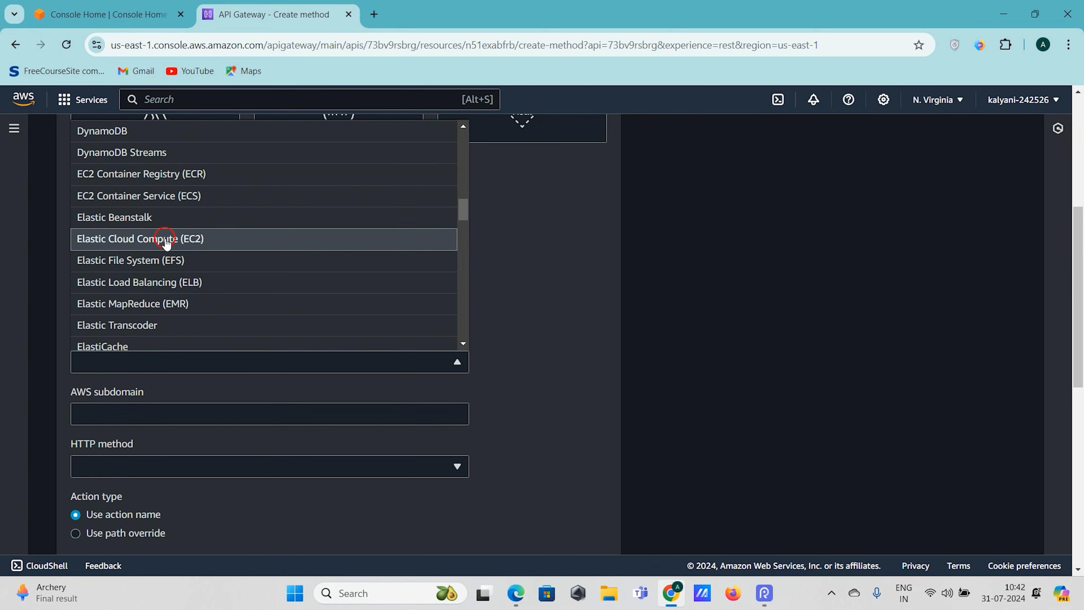
scroll(166, 243, down, 6)
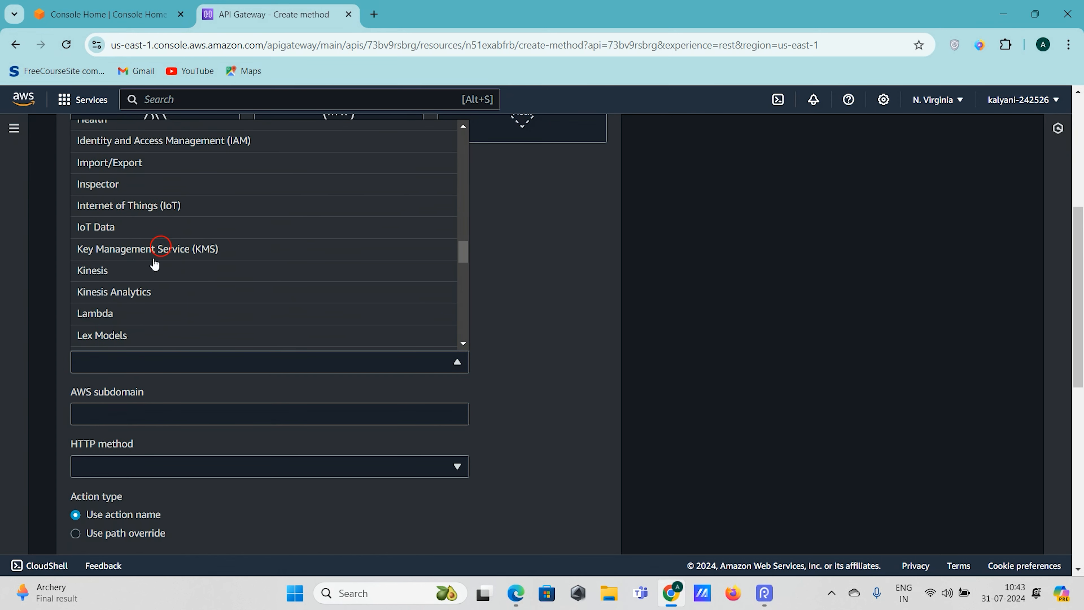
click(476, 327)
Review the remaining AWS service integration fields, including subdomain, HTTP method, action type and execution role
scroll(532, 333, up, 3)
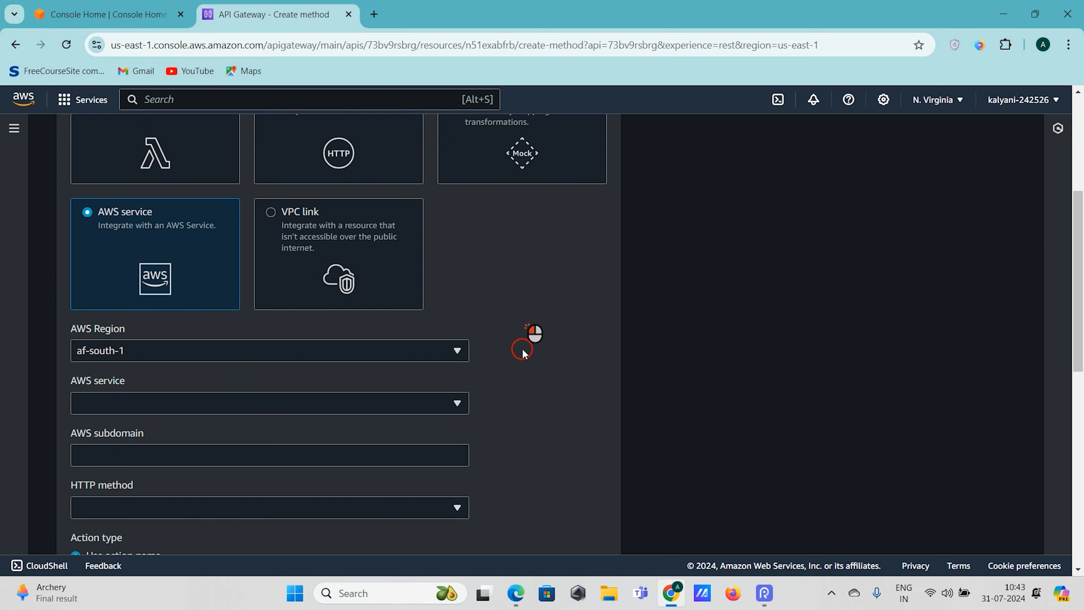
scroll(167, 436, down, 2)
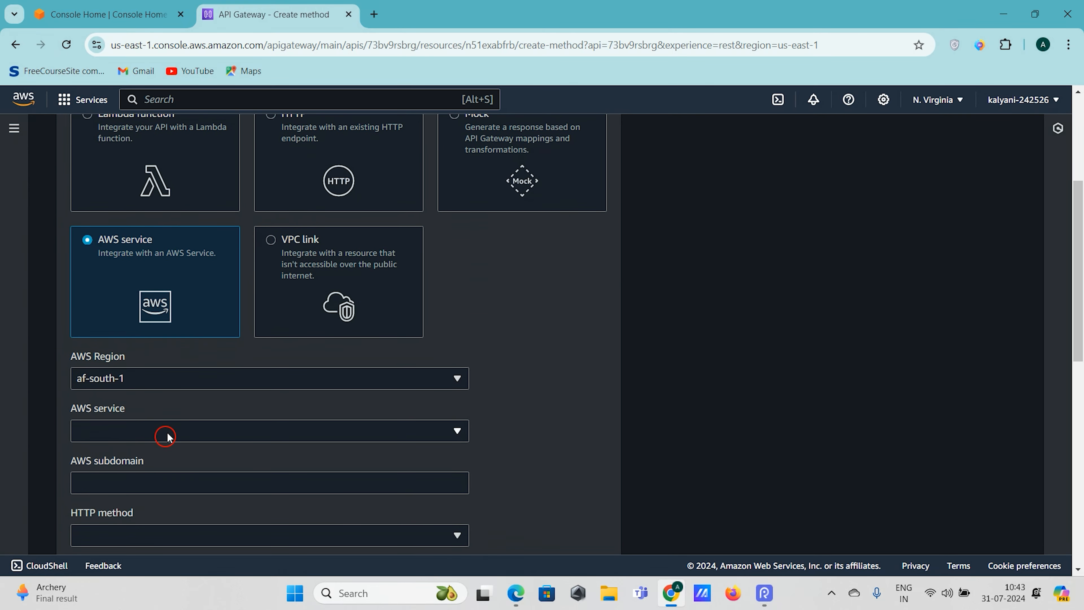
scroll(632, 307, down, 2)
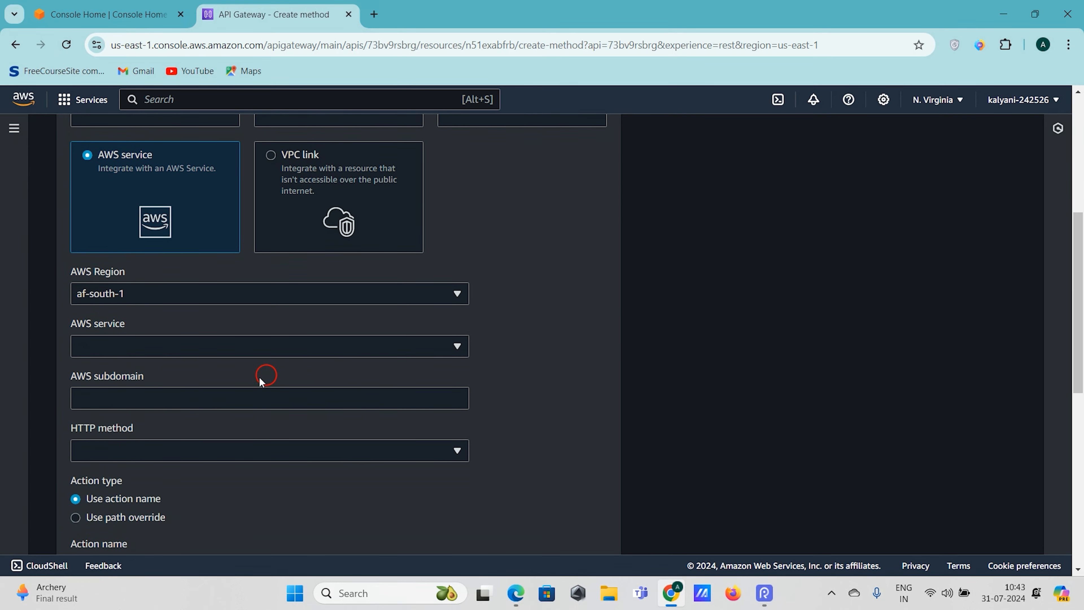
scroll(276, 403, down, 6)
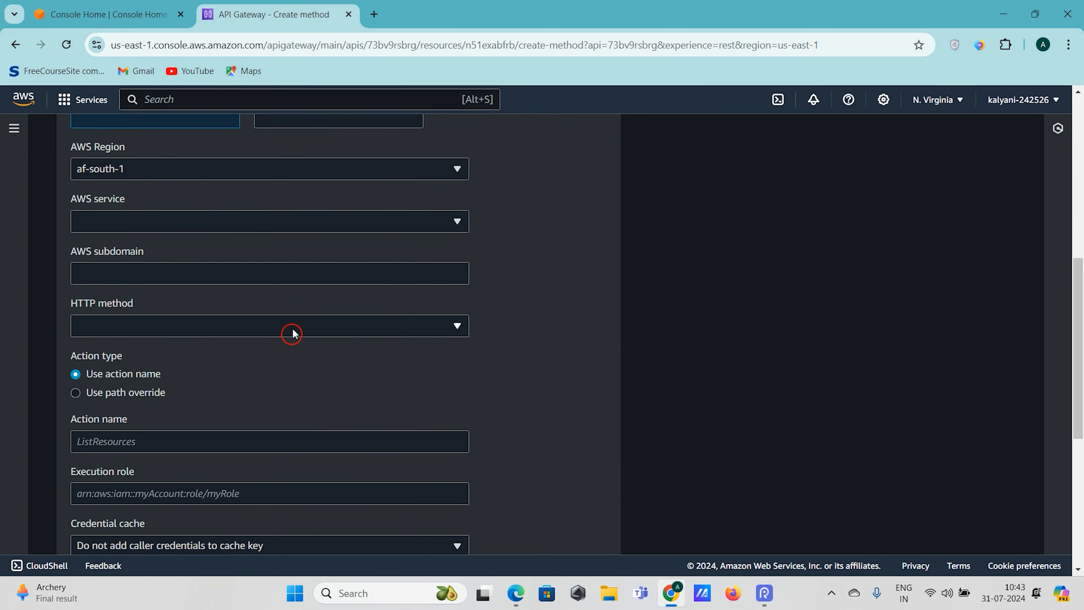
scroll(290, 332, up, 2)
scroll(270, 286, up, 8)
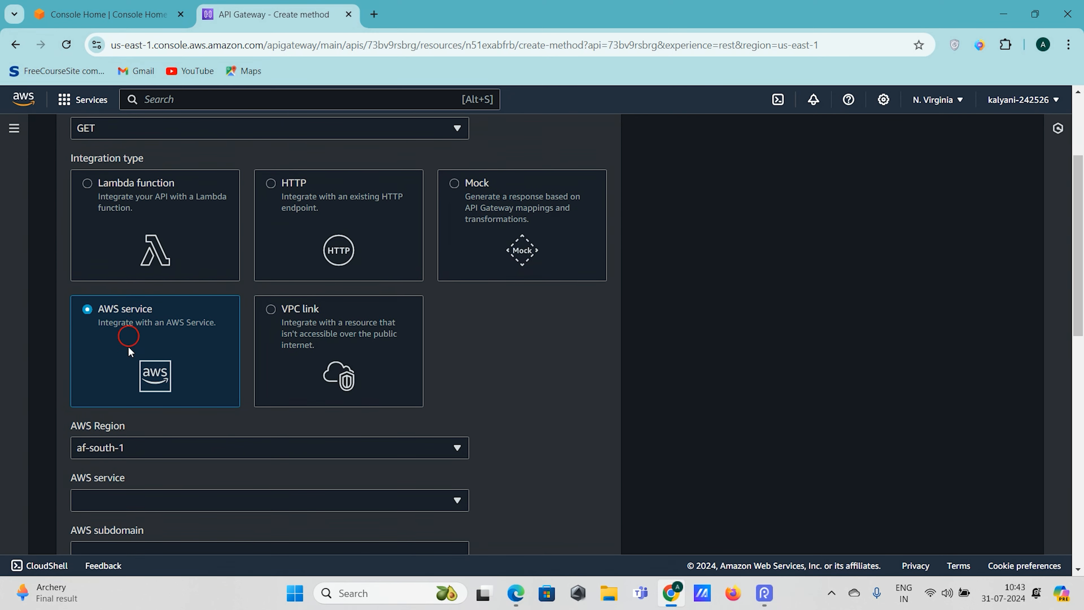
Preview the VPC link integration type and return the GET method's integration type to Lambda function
click(314, 354)
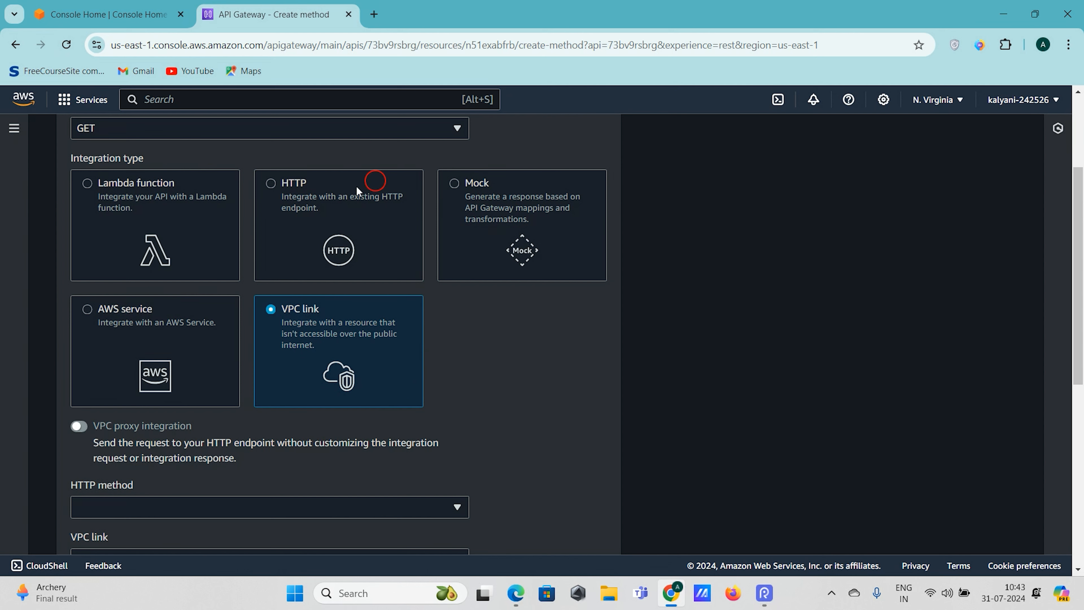
scroll(481, 407, up, 2)
click(156, 345)
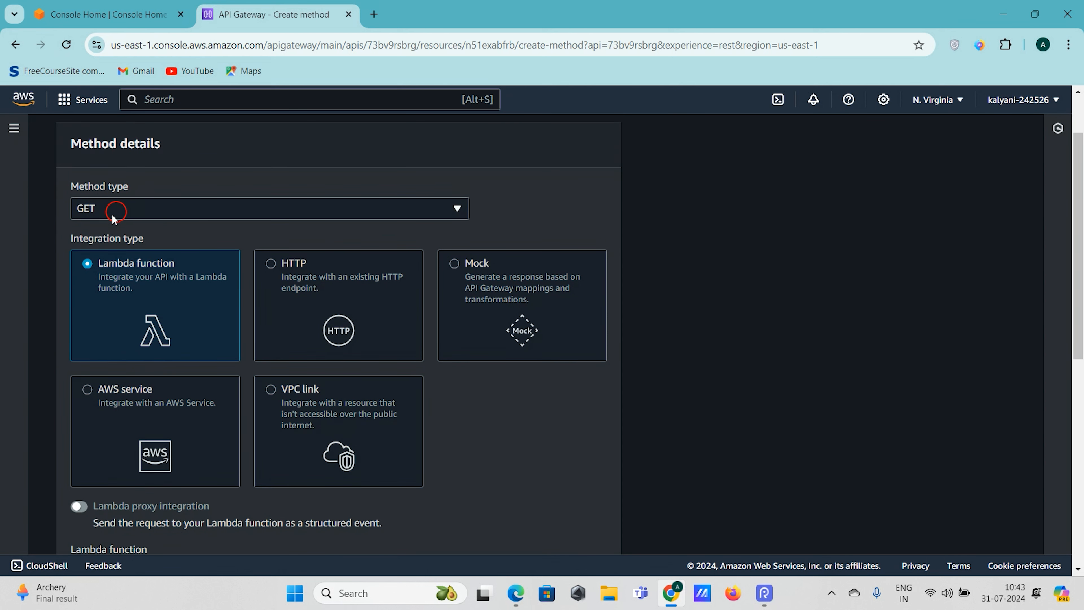
Turn on Lambda proxy integration for the GET method
scroll(97, 295, down, 5)
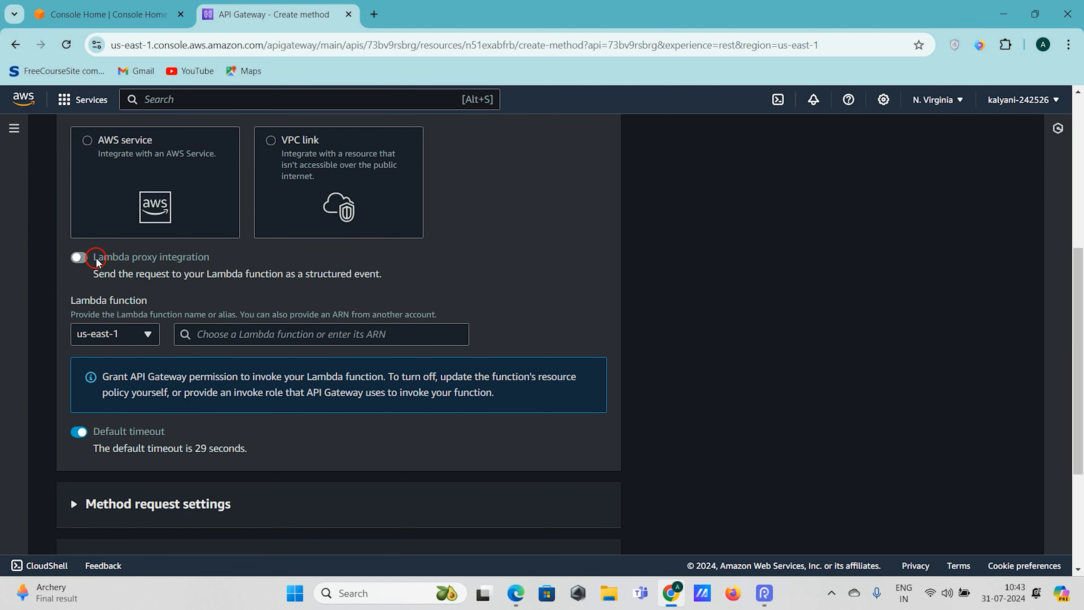
click(85, 260)
scroll(390, 287, up, 1)
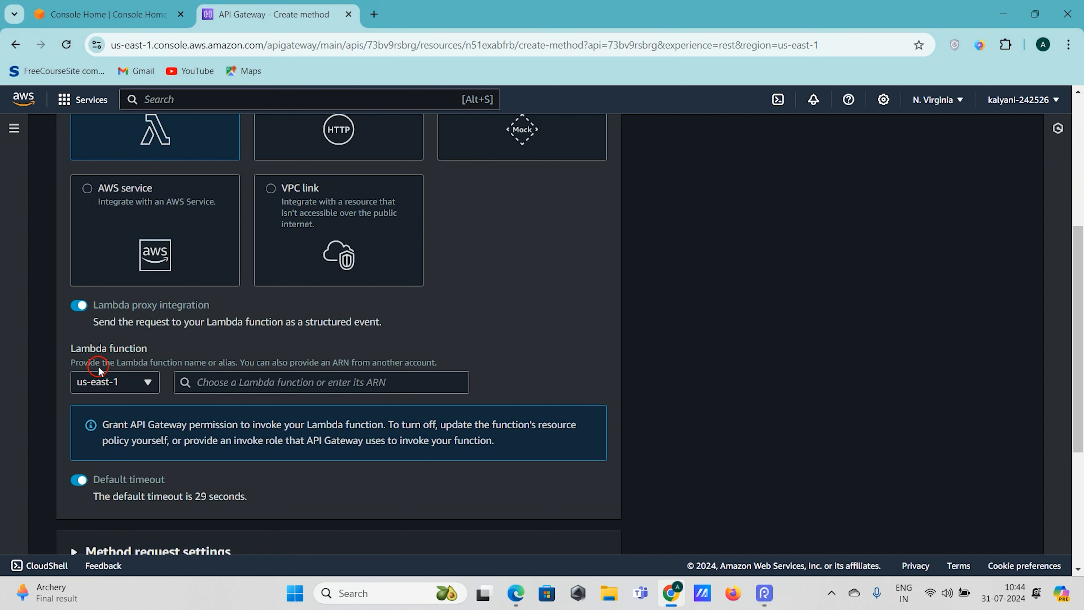
Check which regions and Lambda functions can be chosen for the integration, keeping the region us-east-1
click(154, 349)
scroll(154, 350, down, 1)
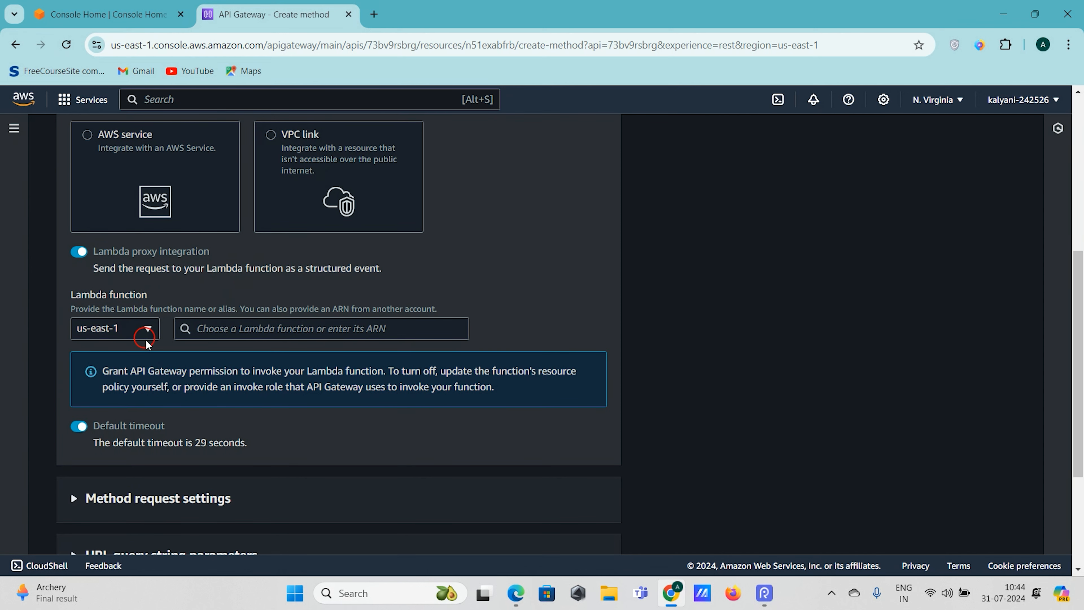
click(226, 326)
click(143, 329)
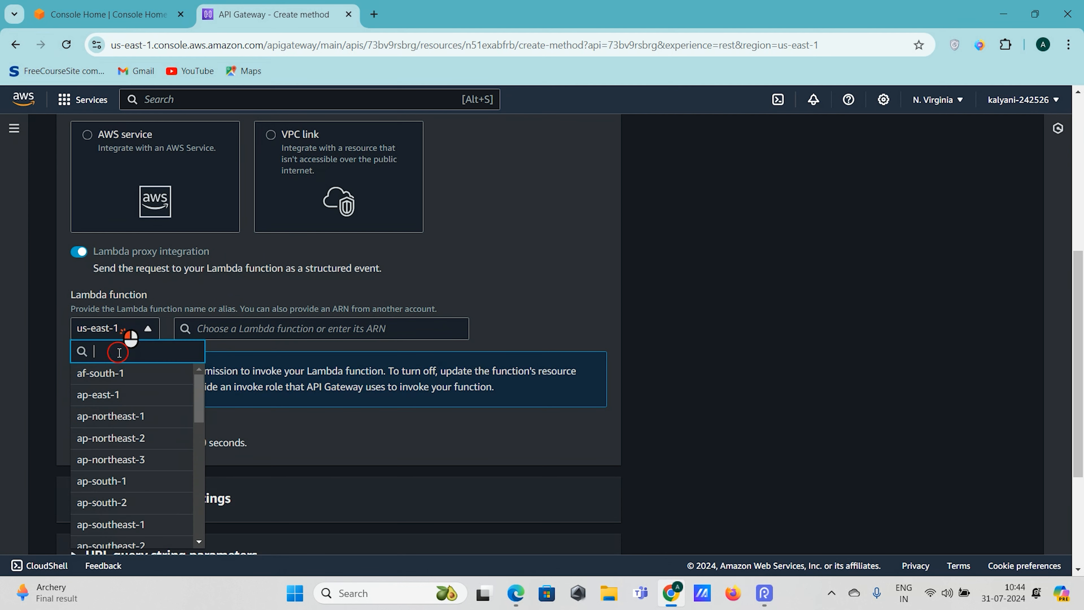
click(220, 313)
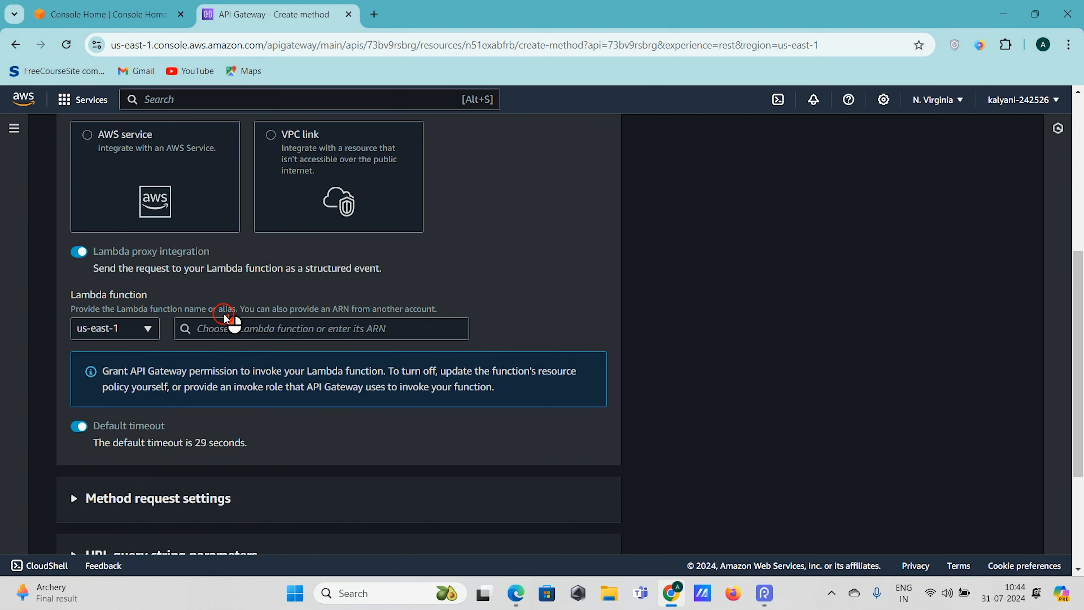
click(241, 332)
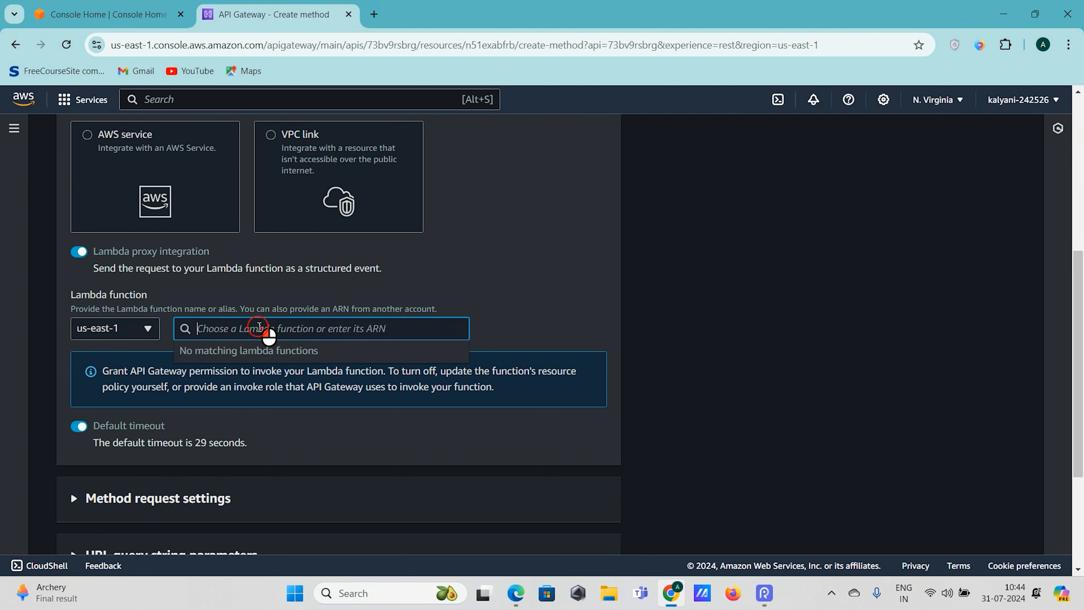
click(146, 329)
scroll(125, 500, down, 1)
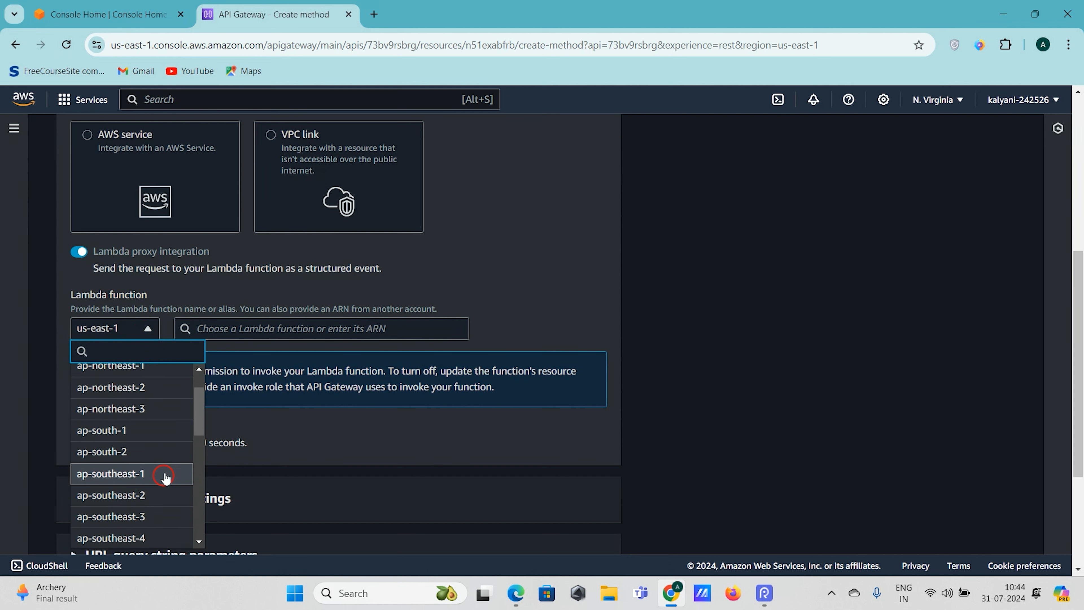
click(452, 304)
click(269, 339)
click(546, 292)
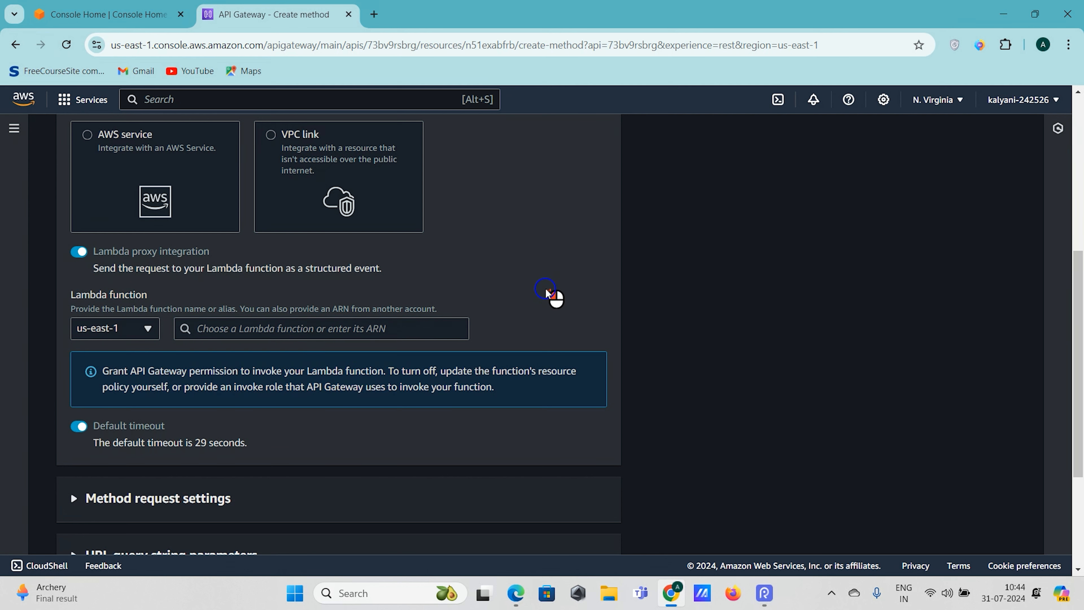
click(386, 319)
scroll(375, 332, down, 2)
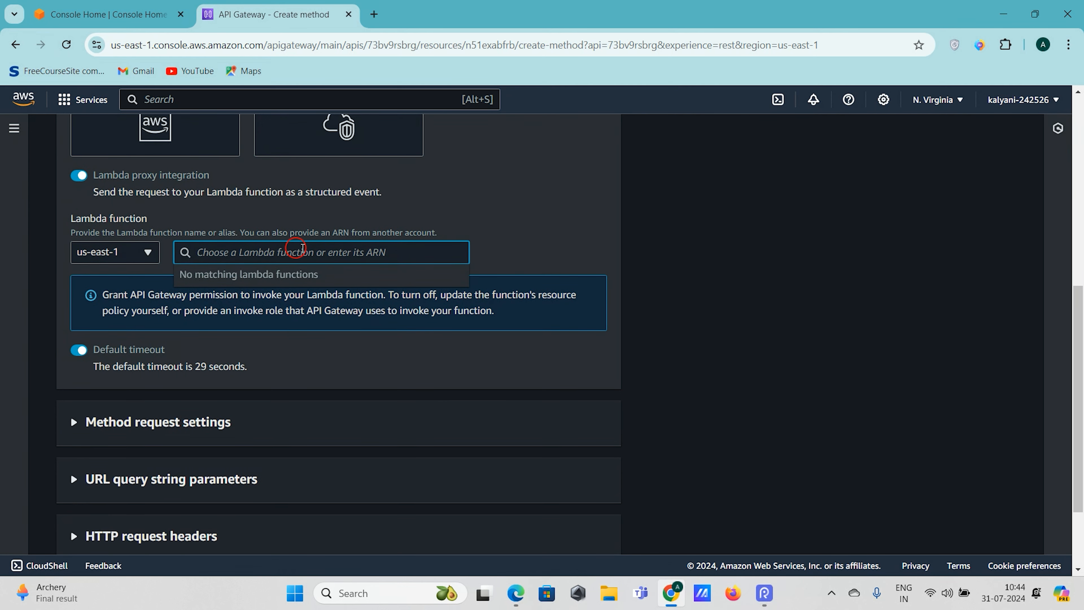
scroll(330, 262, up, 2)
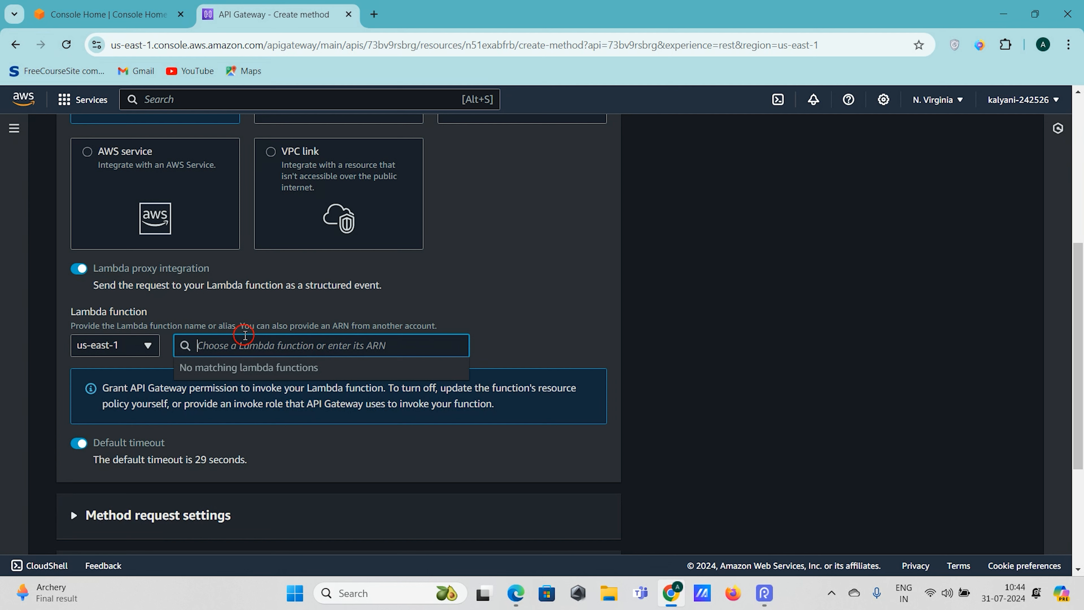
Open the Lambda service from Console Home in a new browser tab and switch to it
click(128, 15)
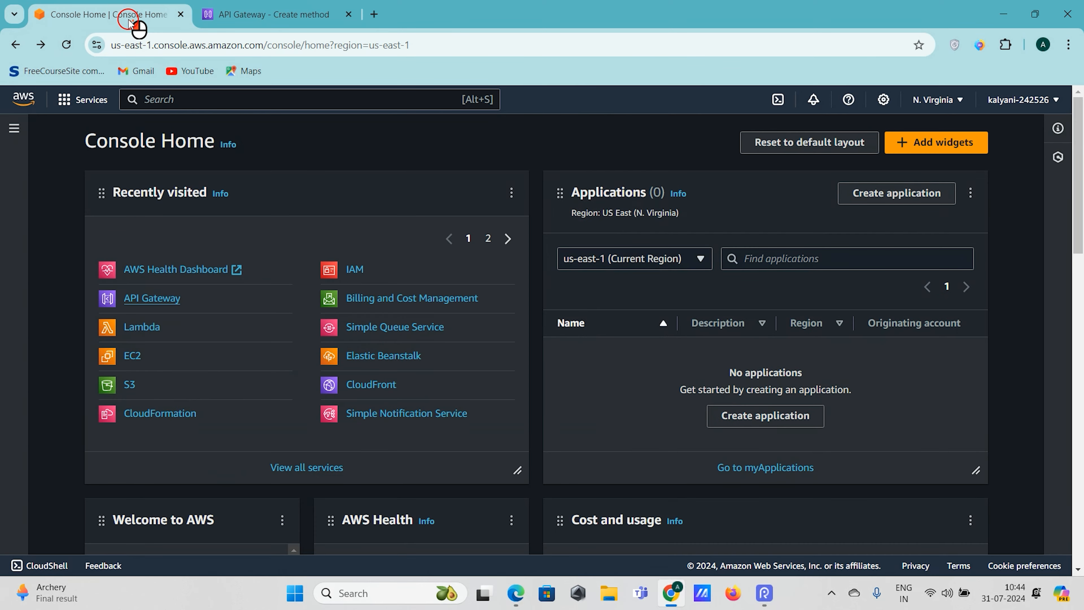
right_click(145, 330)
click(205, 343)
click(420, 26)
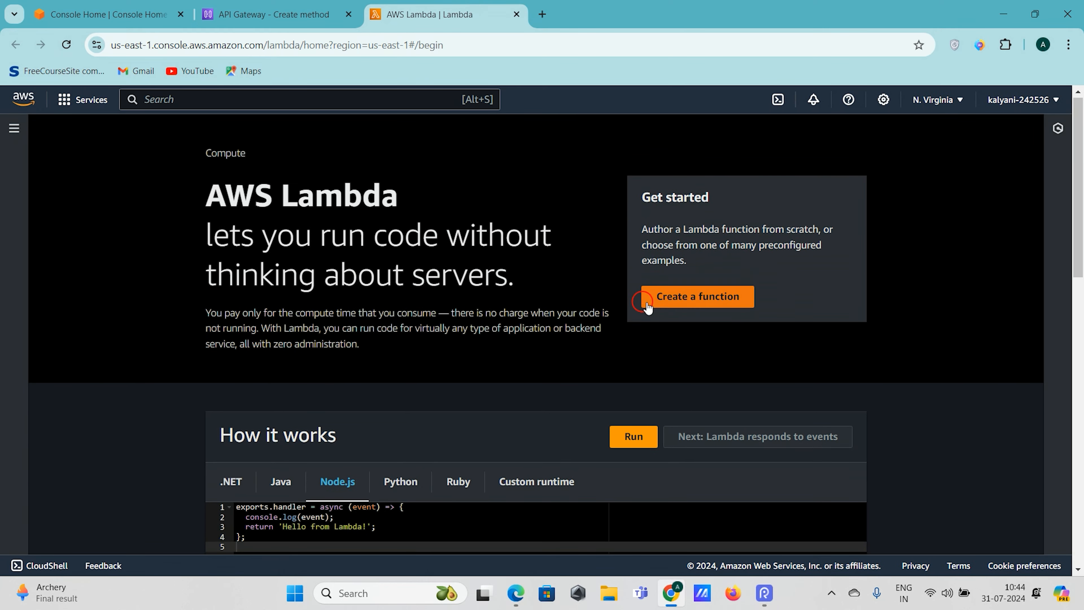
Start a new Lambda function authored from scratch and name it orders-first-lambda
click(648, 306)
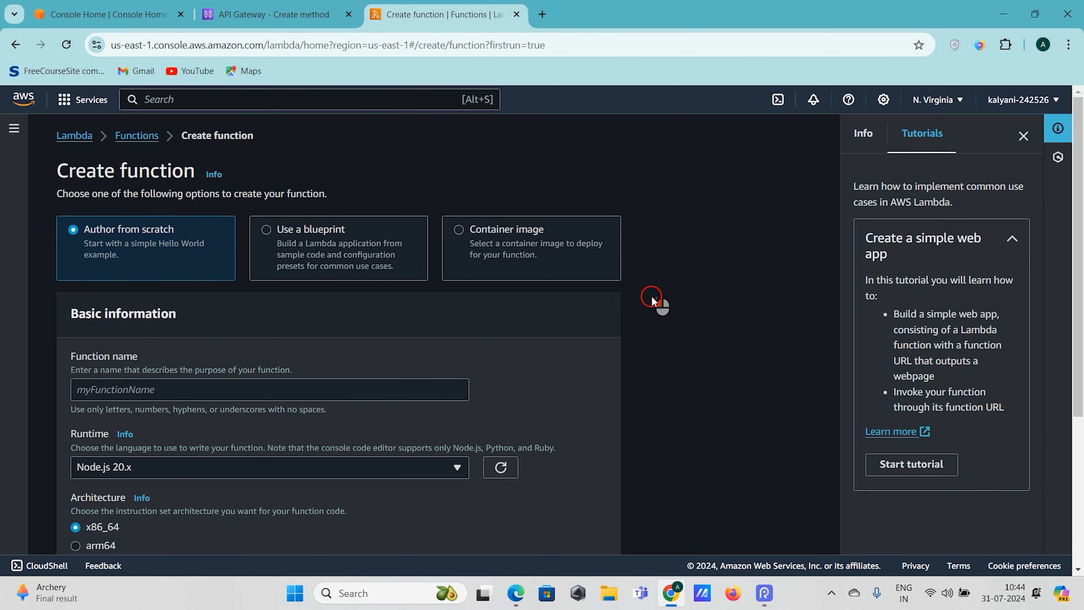
click(161, 238)
click(123, 386)
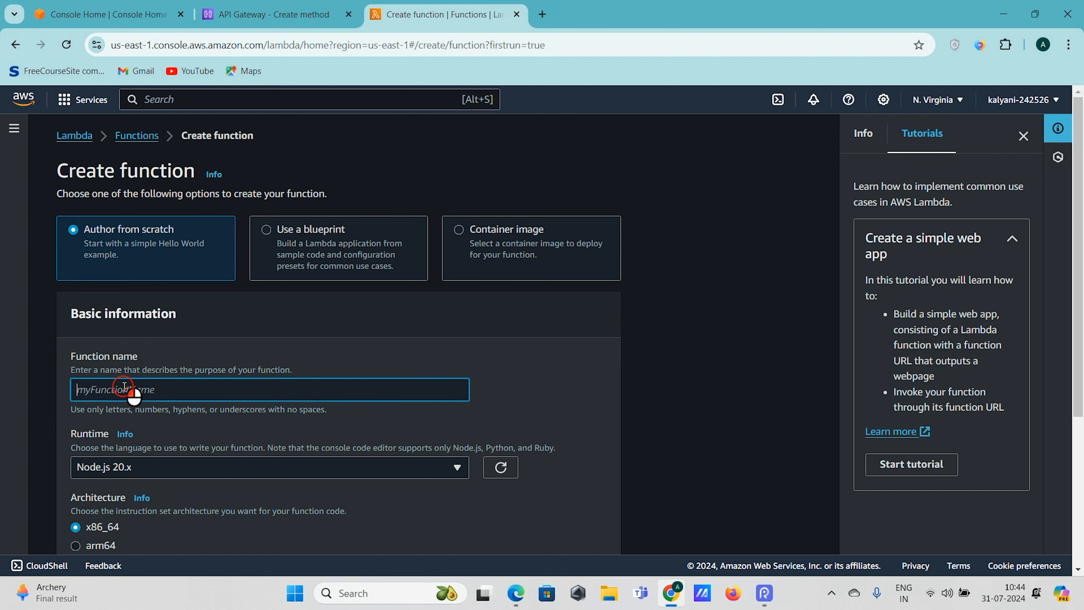
text(orders-first-lambda)
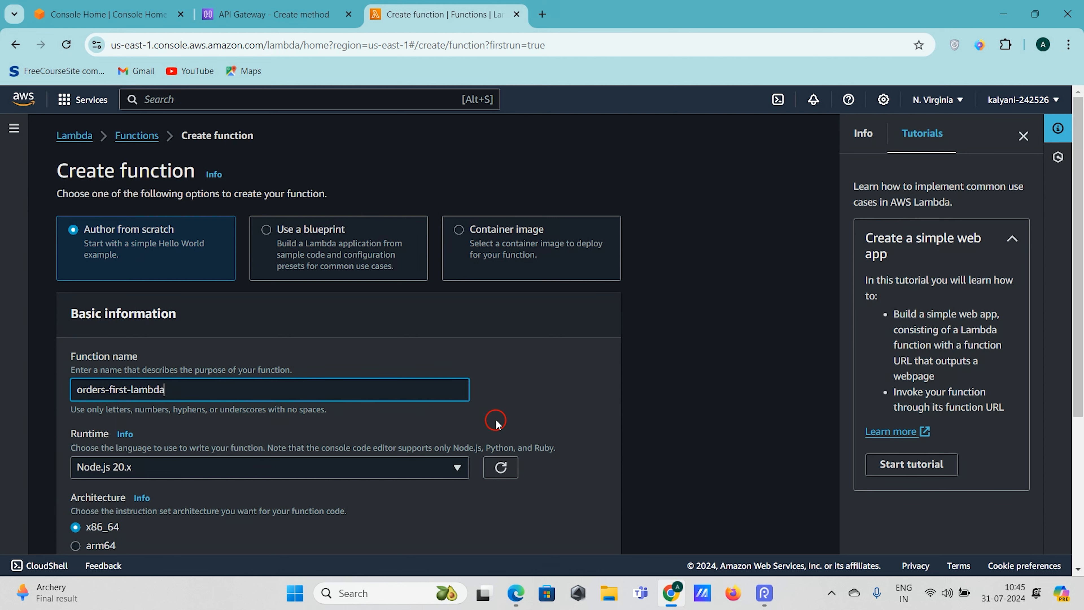
Create the function with the Node.js 20.x runtime and x86_64 architecture, and dismiss the creation notice
scroll(495, 423, down, 2)
scroll(179, 402, down, 1)
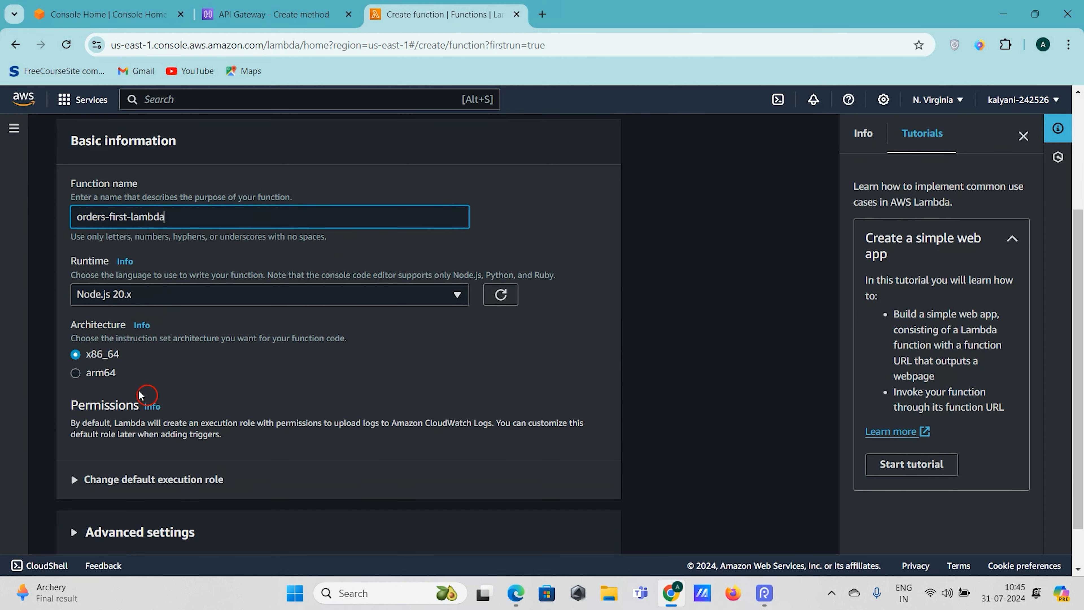
scroll(200, 375, down, 1)
scroll(286, 254, up, 5)
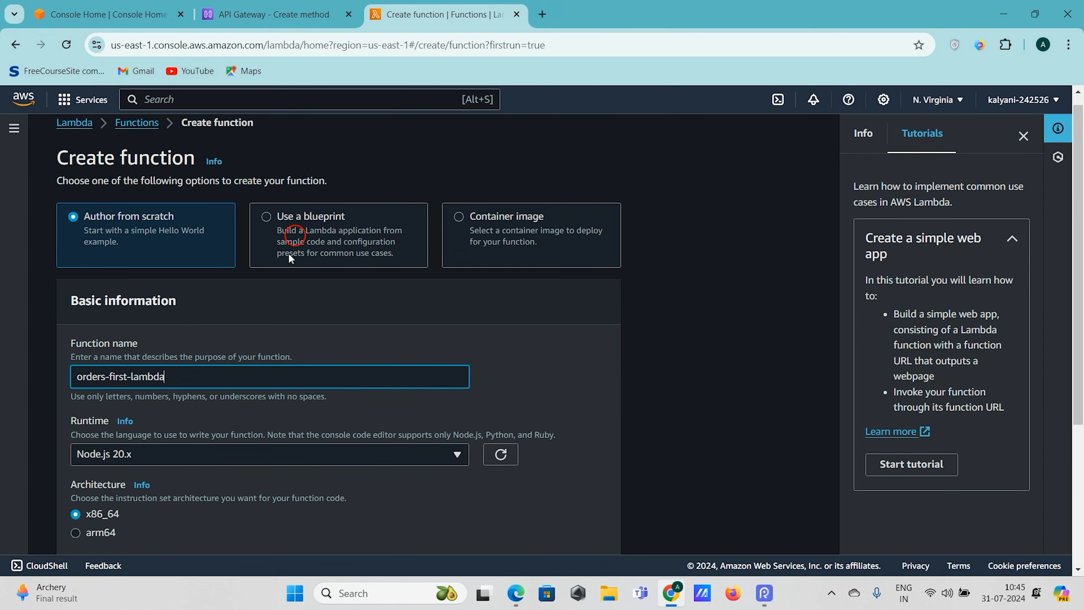
scroll(299, 333, down, 5)
click(555, 531)
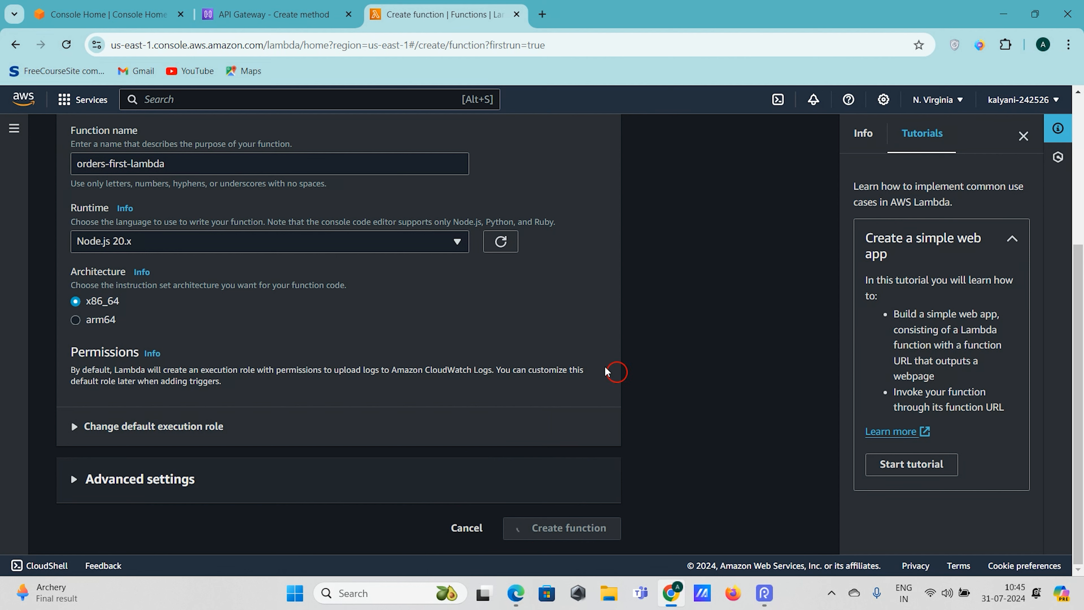
scroll(686, 389, up, 5)
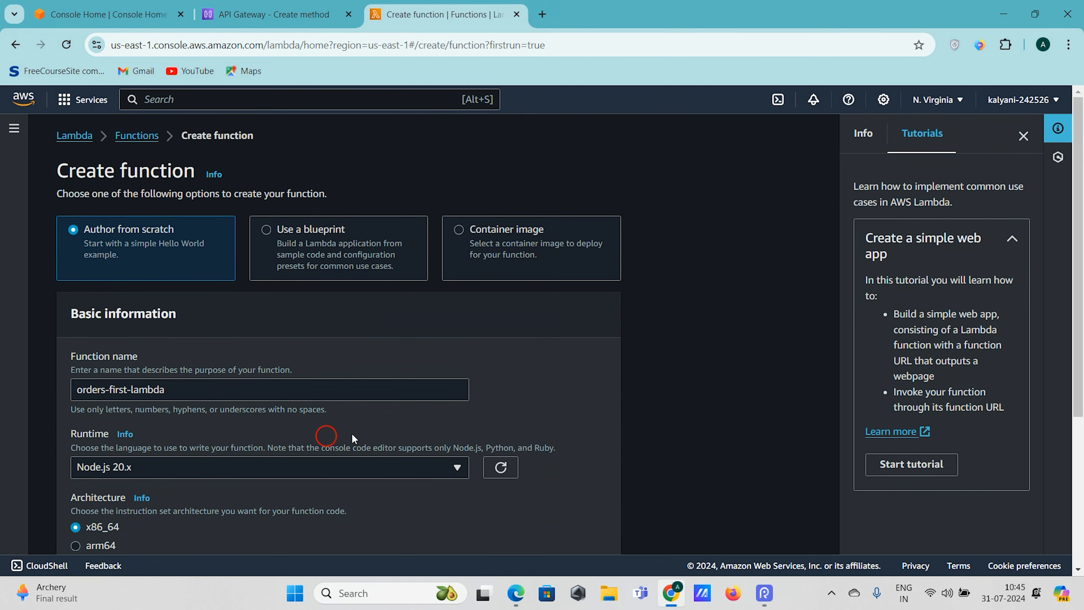
scroll(580, 350, down, 5)
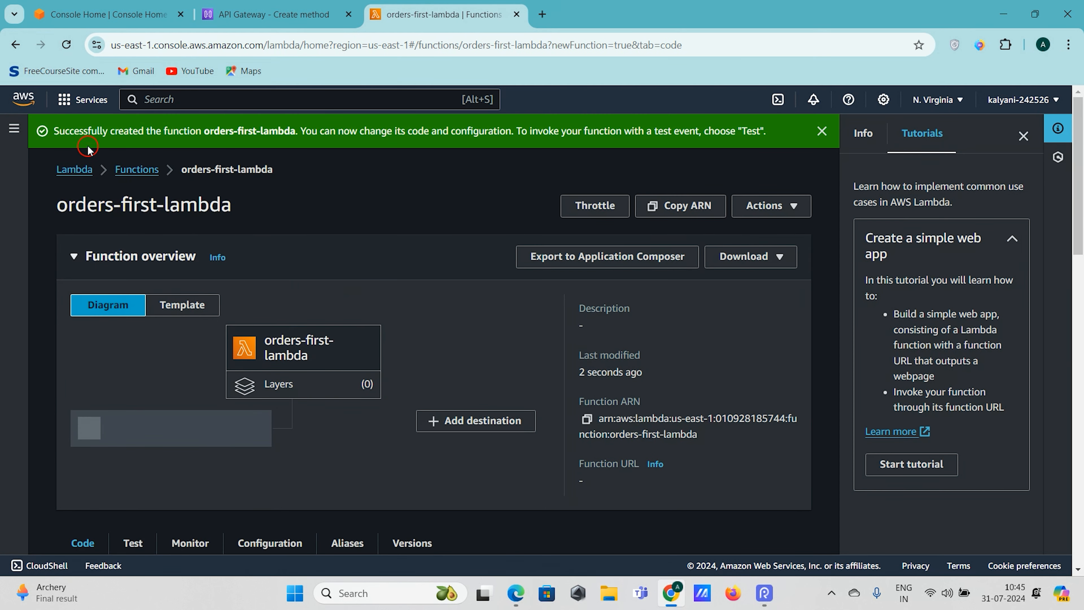
click(822, 130)
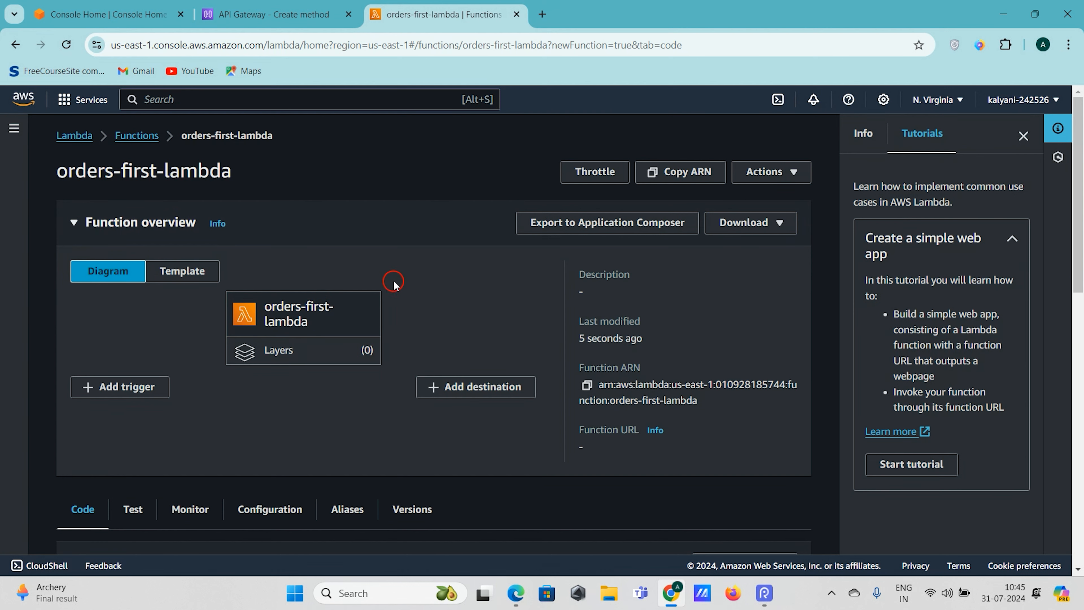
Change the response body string in index.mjs to 'Hello from Orders First Lambda!' and save the file
scroll(407, 138, down, 7)
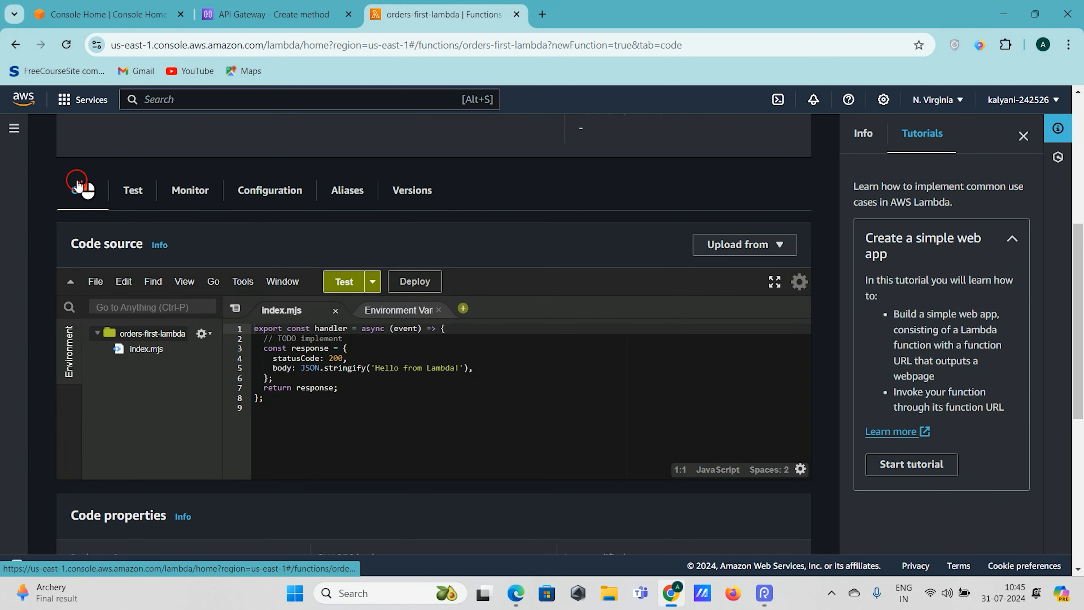
drag(265, 350, 370, 359)
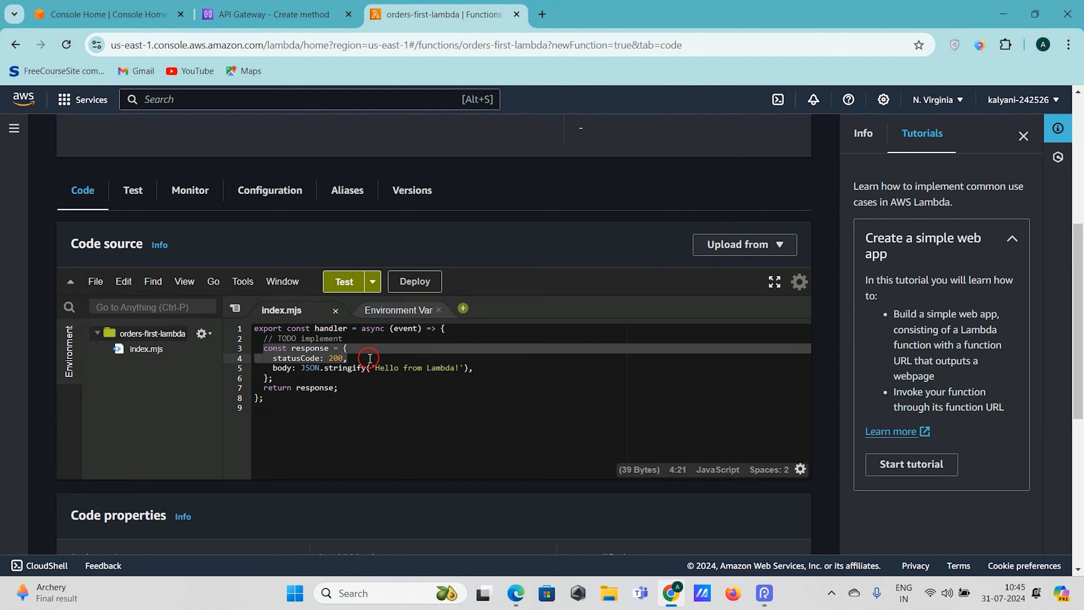
click(369, 358)
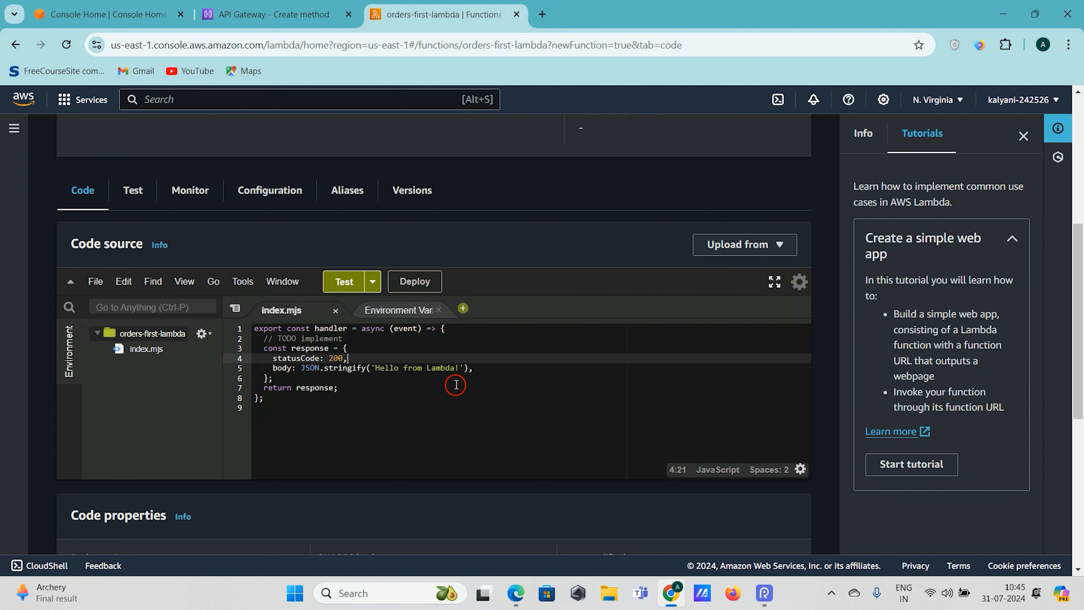
double_click(440, 368)
text(Or)
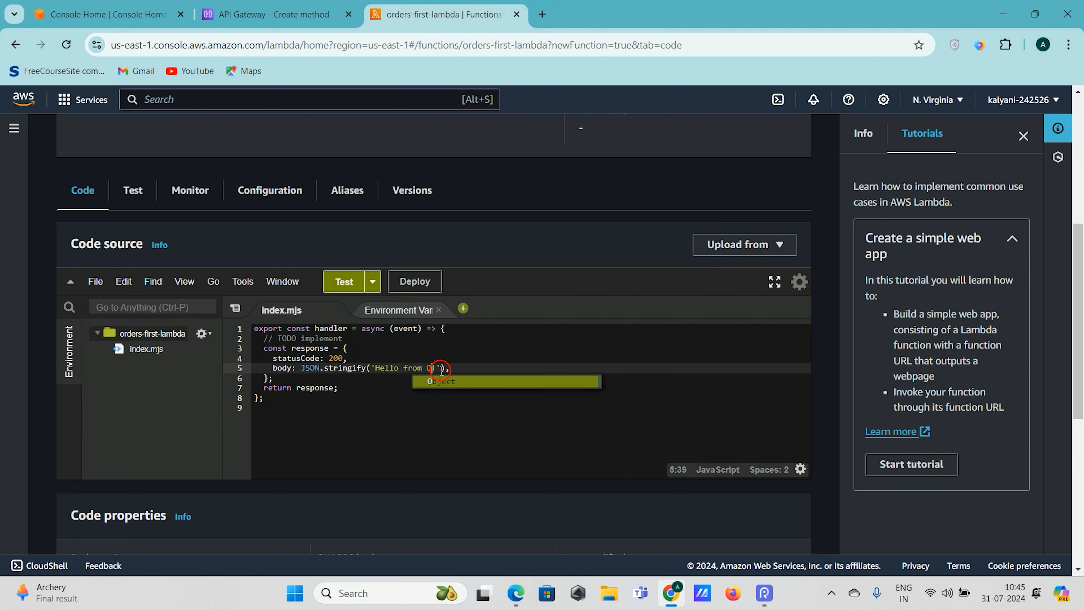
text(ders First)
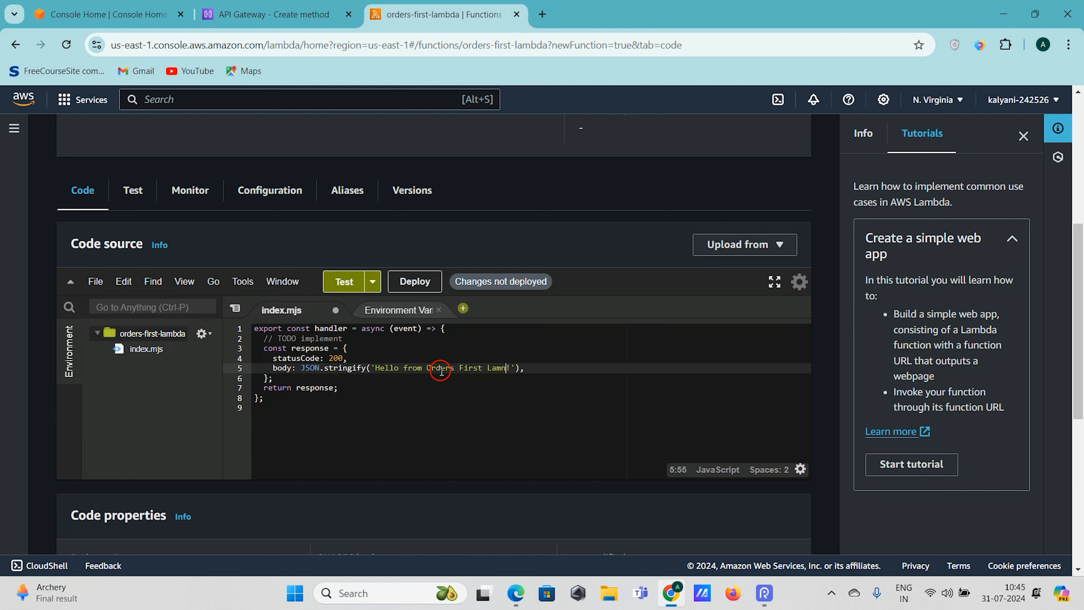
text( Lambda)
click(387, 424)
key(ctrl+s)
Add the line print(event) at the start of the handler in index.mjs and deploy the function
click(462, 330)
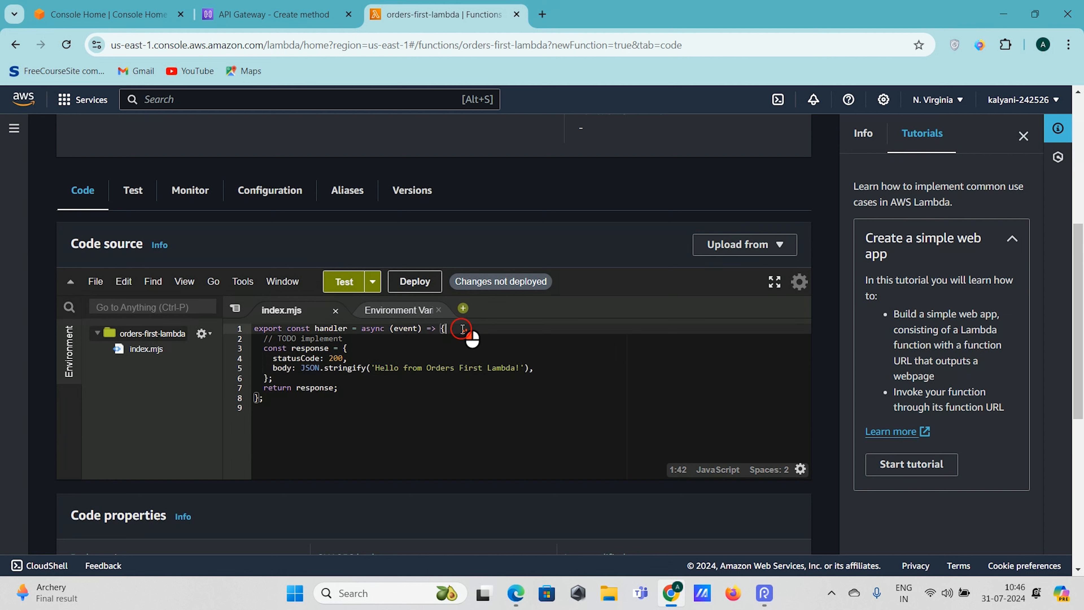
key(Return)
text(print)
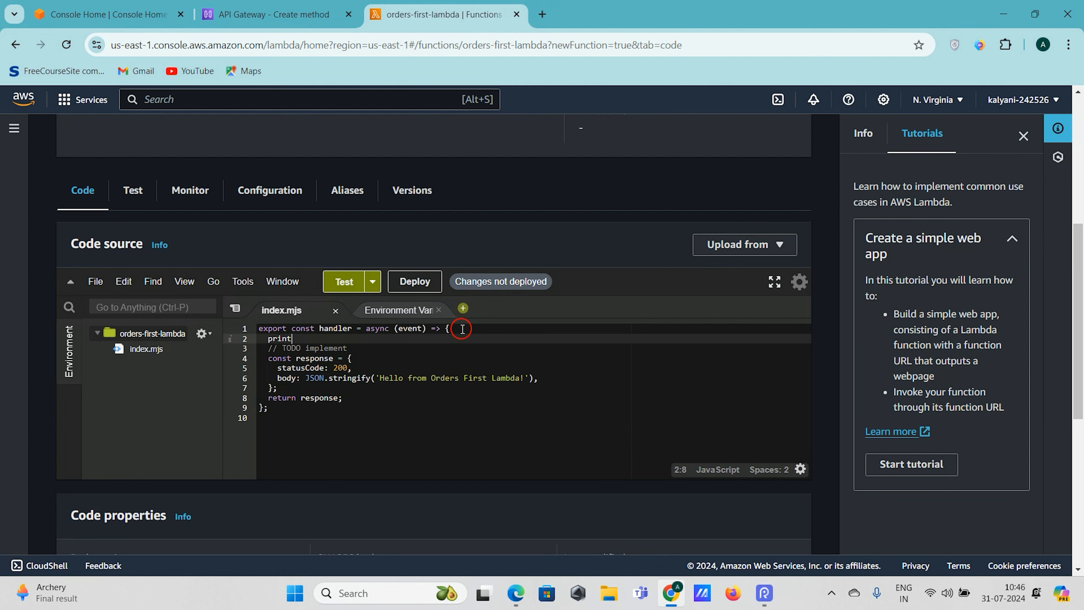
text((event)
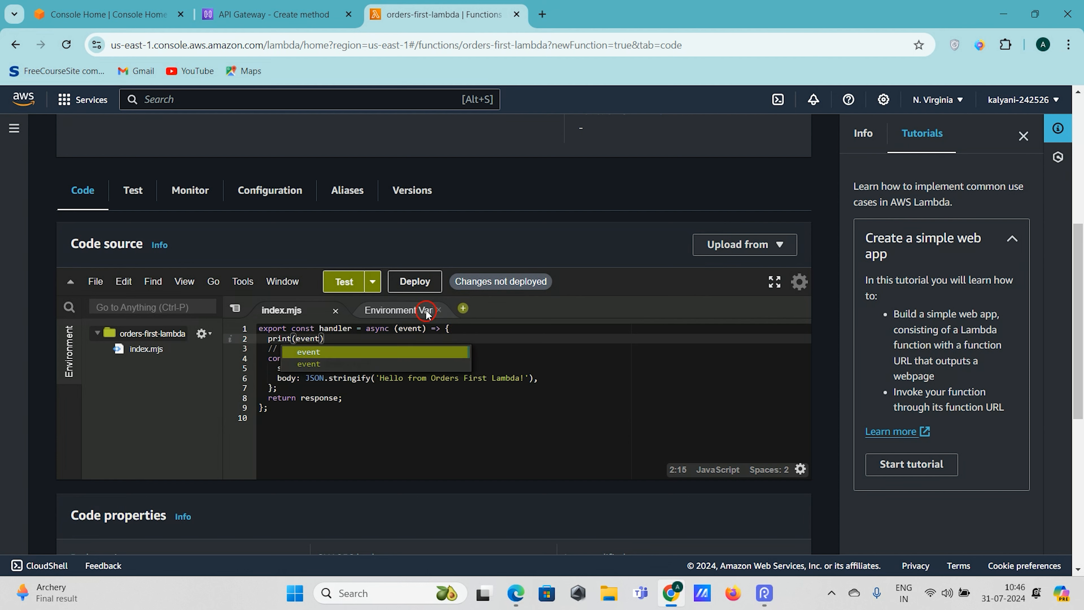
click(420, 282)
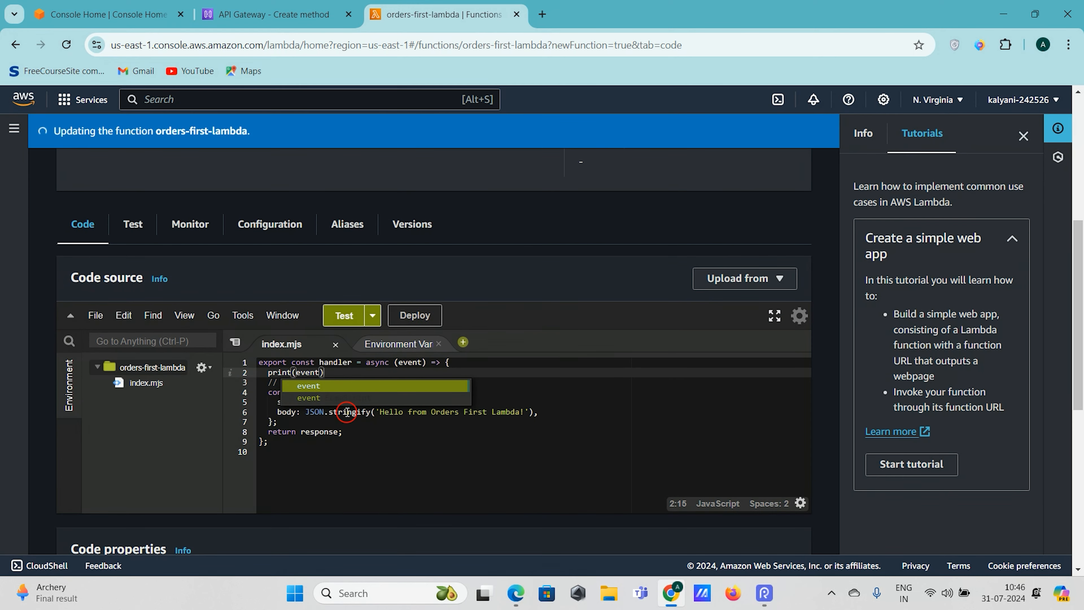
click(431, 491)
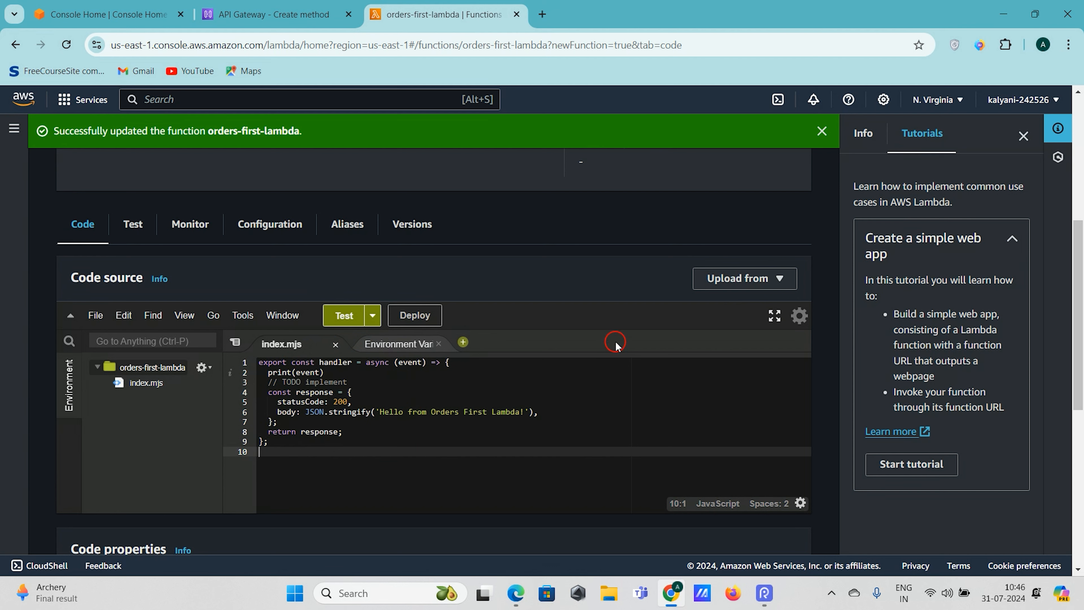
drag(269, 373, 338, 375)
drag(267, 391, 310, 422)
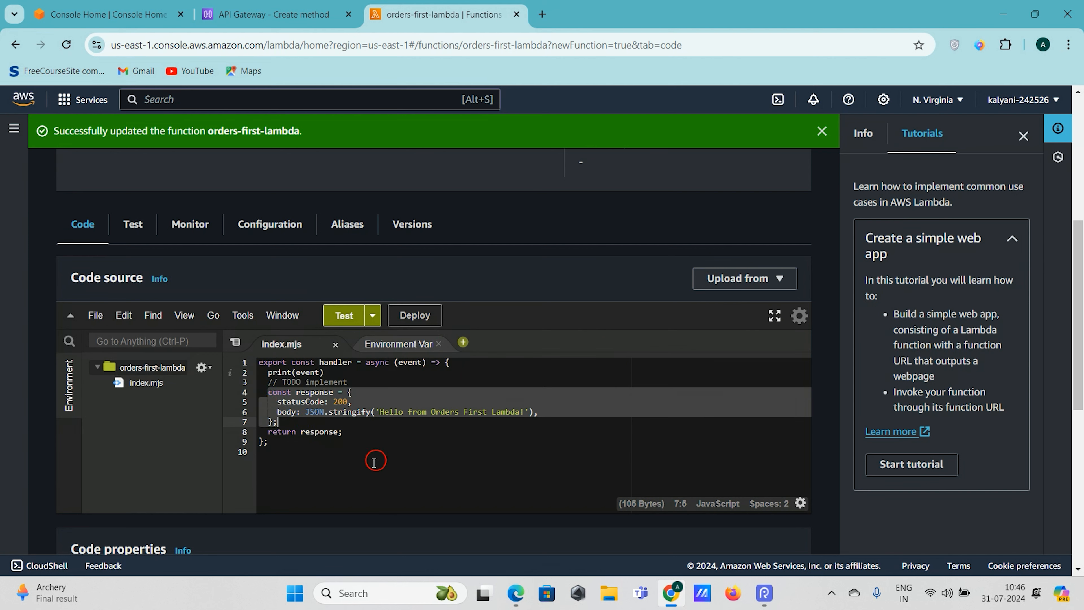
click(377, 433)
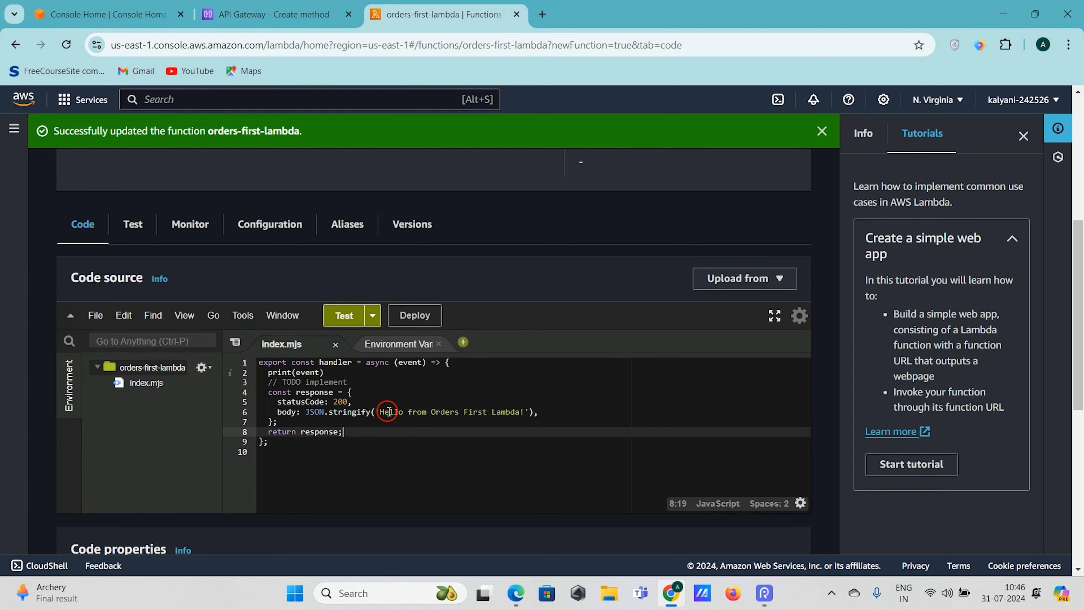
click(588, 422)
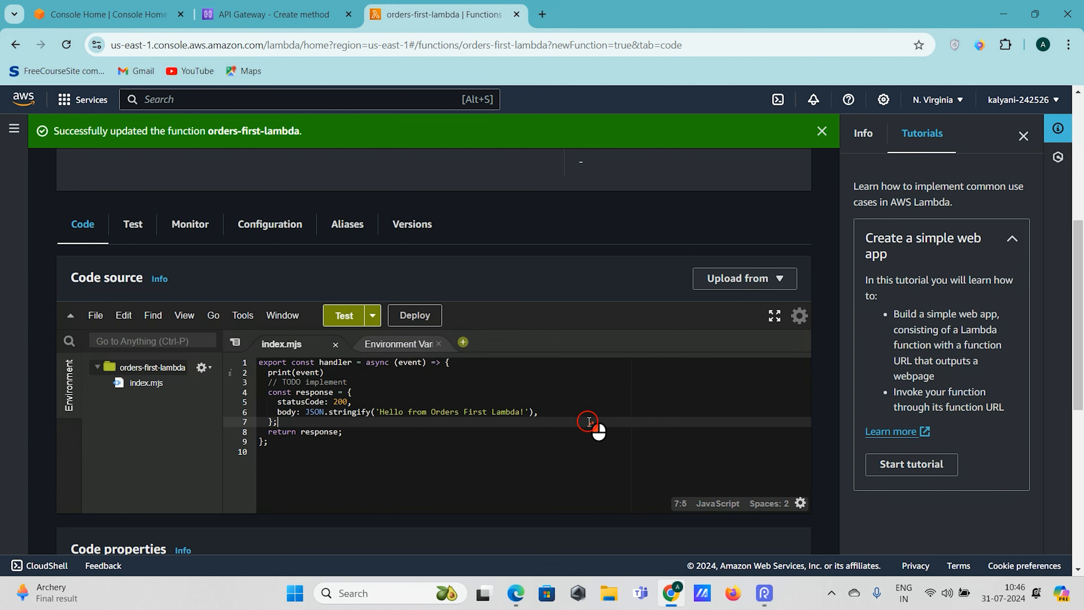
Create and save a private test event named test with the hello-world template
scroll(410, 434, up, 1)
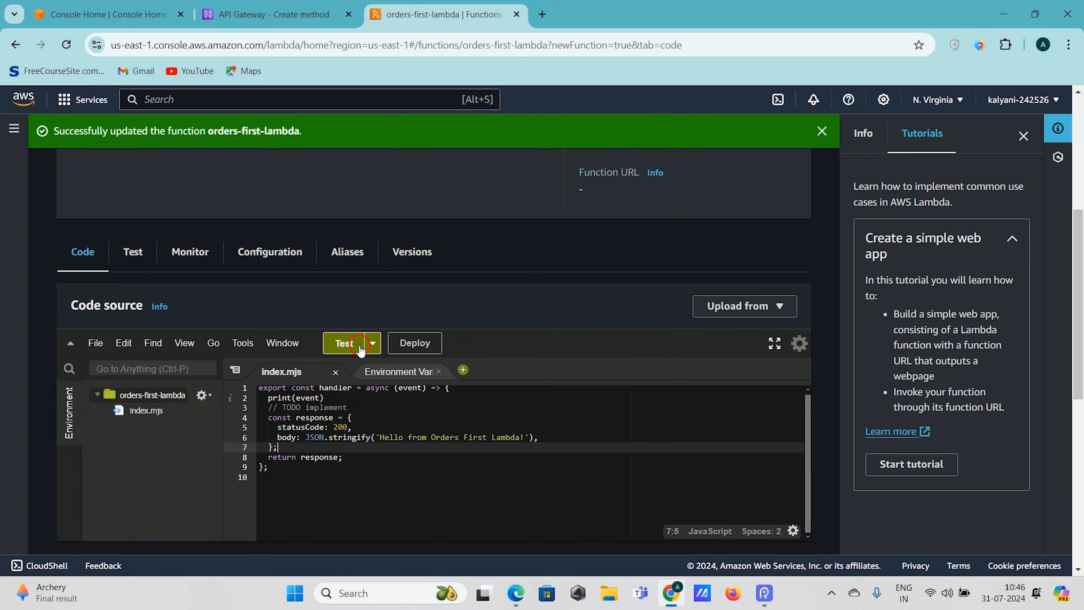
click(350, 344)
click(339, 314)
text(test)
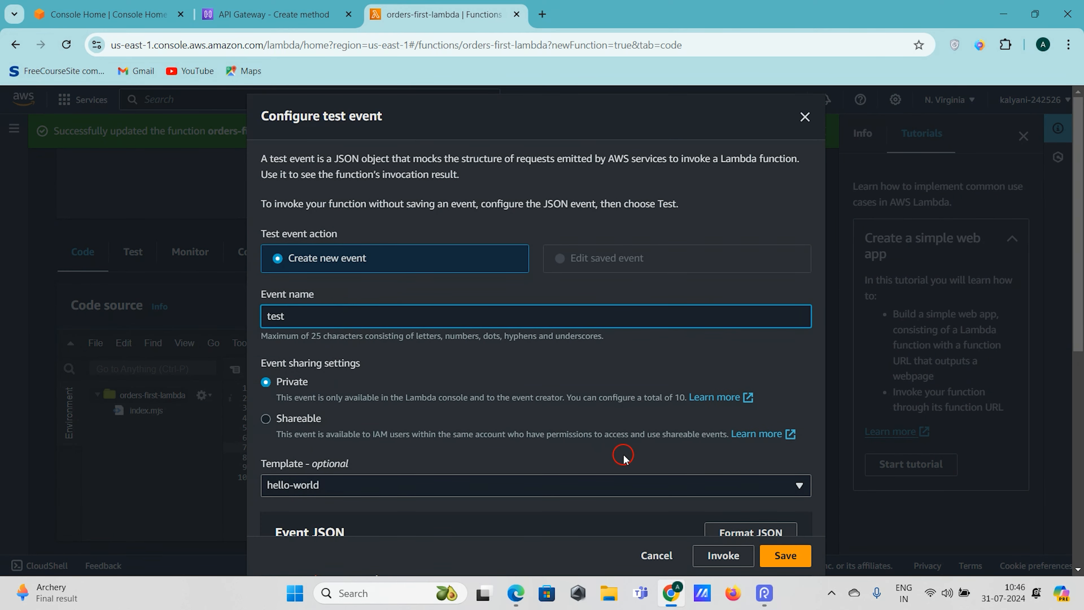
click(802, 555)
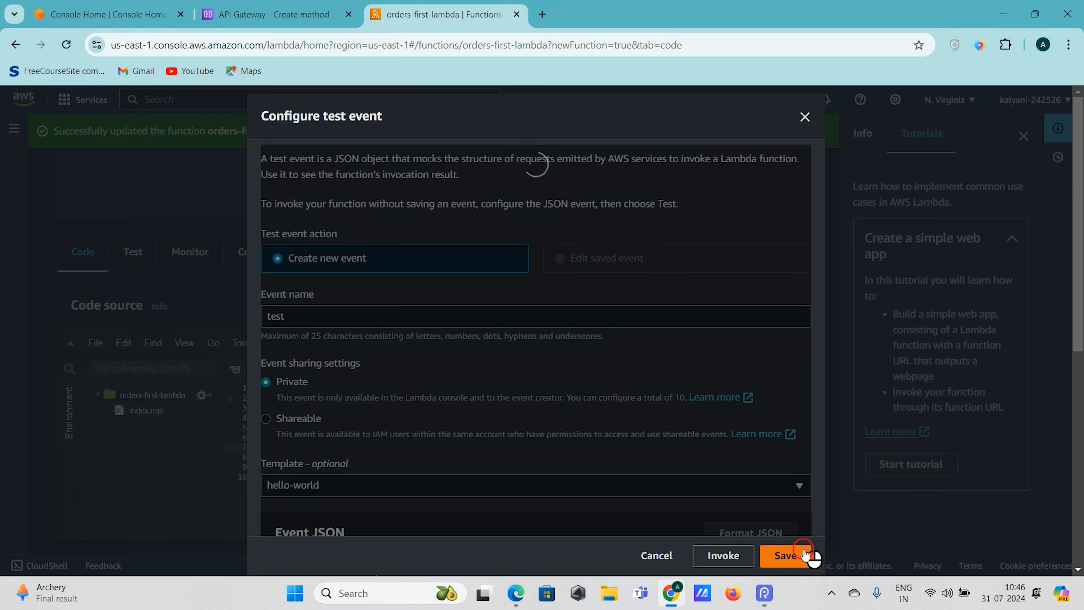
Run the function with the saved test event and examine the response and function logs in the execution results
click(336, 341)
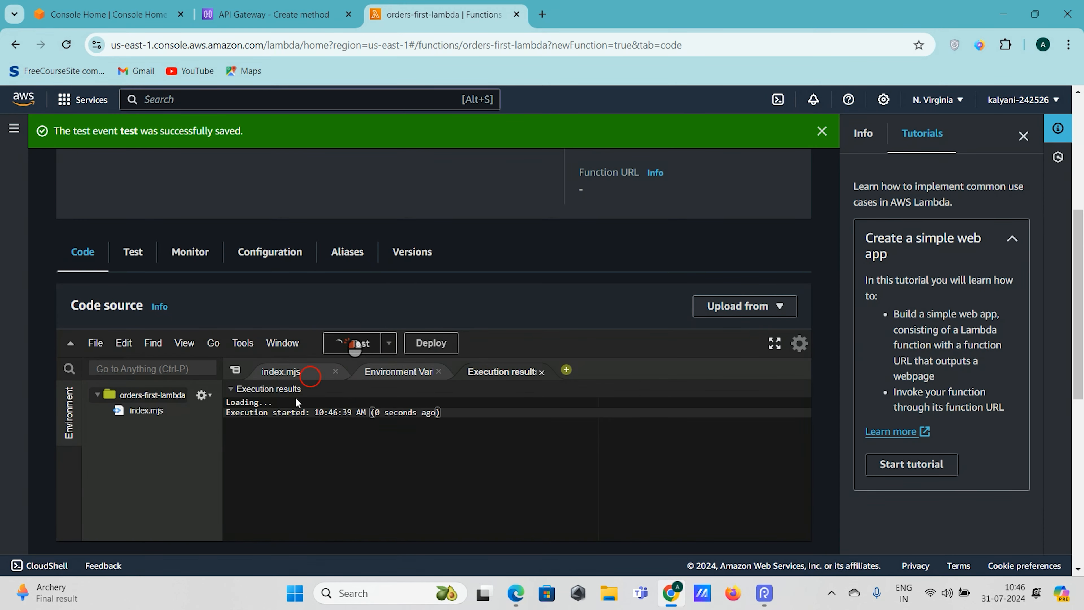
scroll(380, 452, down, 1)
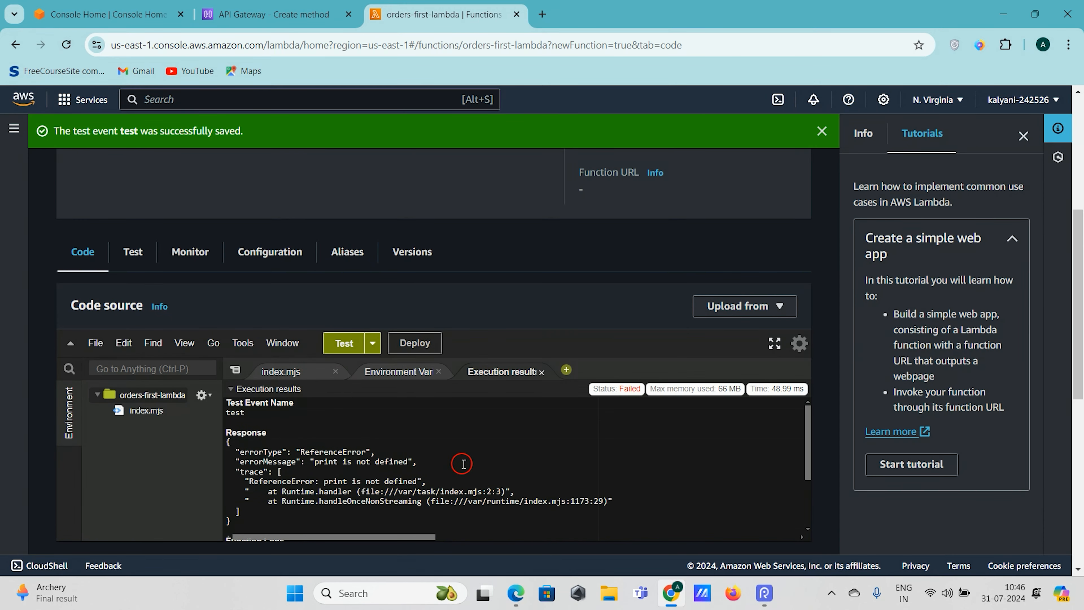
scroll(463, 463, down, 3)
scroll(463, 464, up, 1)
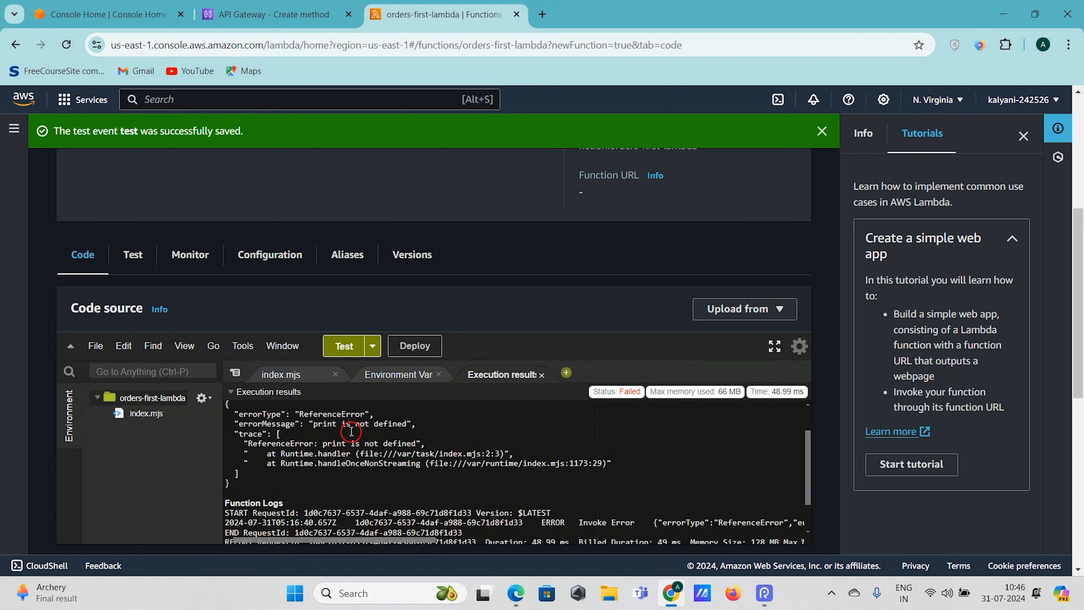
scroll(393, 427, up, 4)
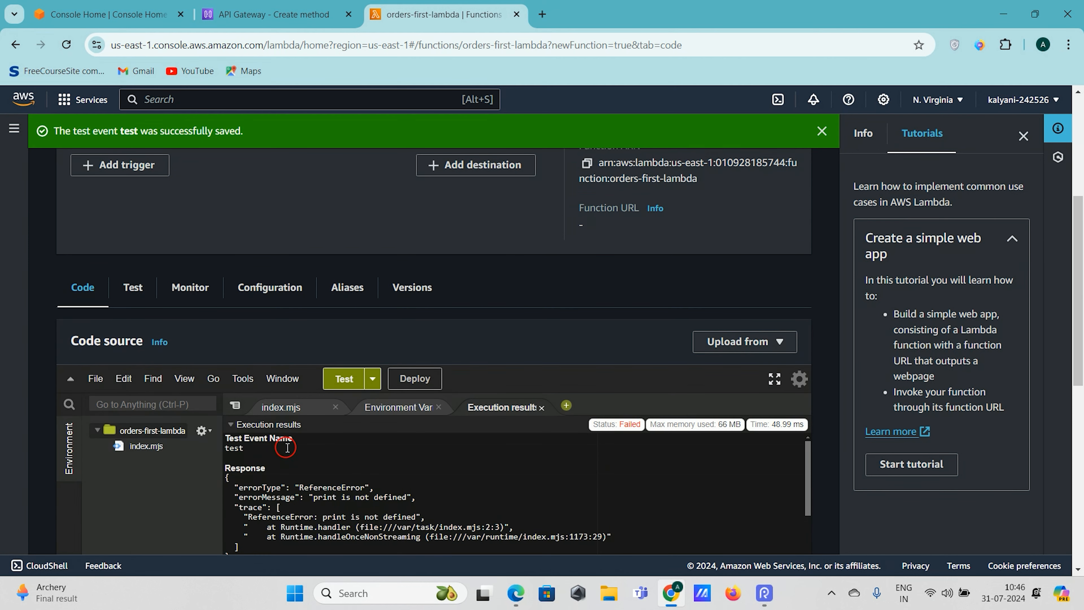
Replace print with console.log in the handler's first line in index.mjs and deploy the function again
click(295, 407)
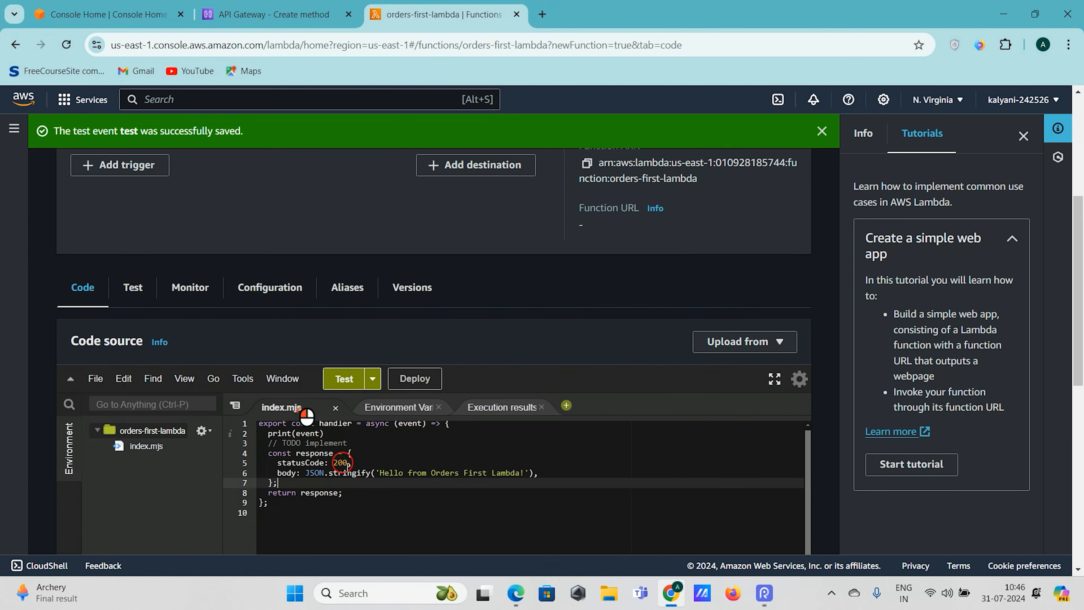
click(285, 434)
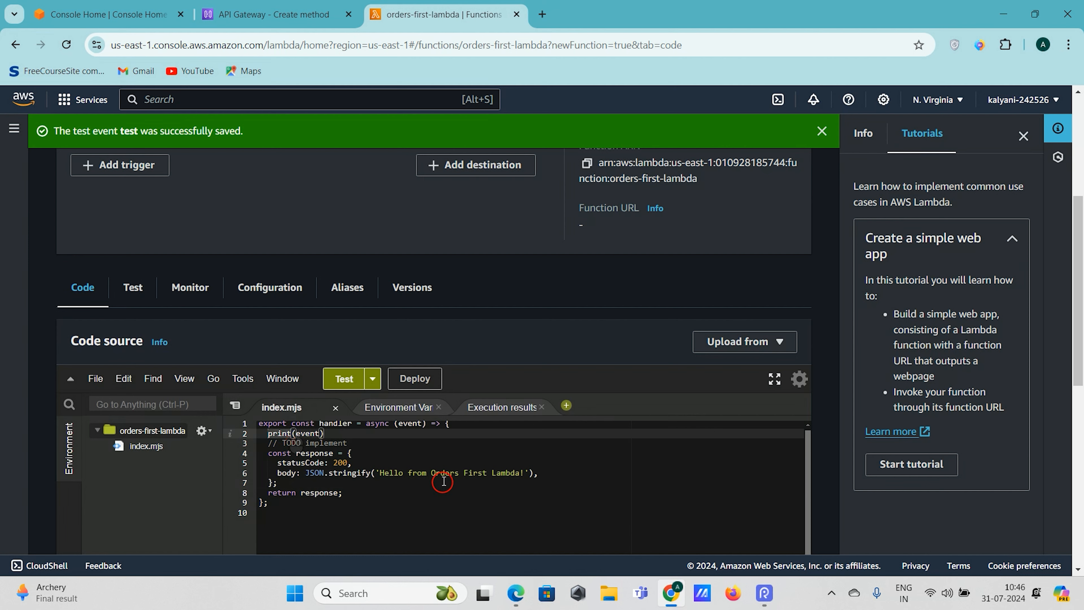
key(BackSpace)
key(BackSpace)
key(BackSpace)
key(BackSpace)
key(BackSpace)
text(console.log)
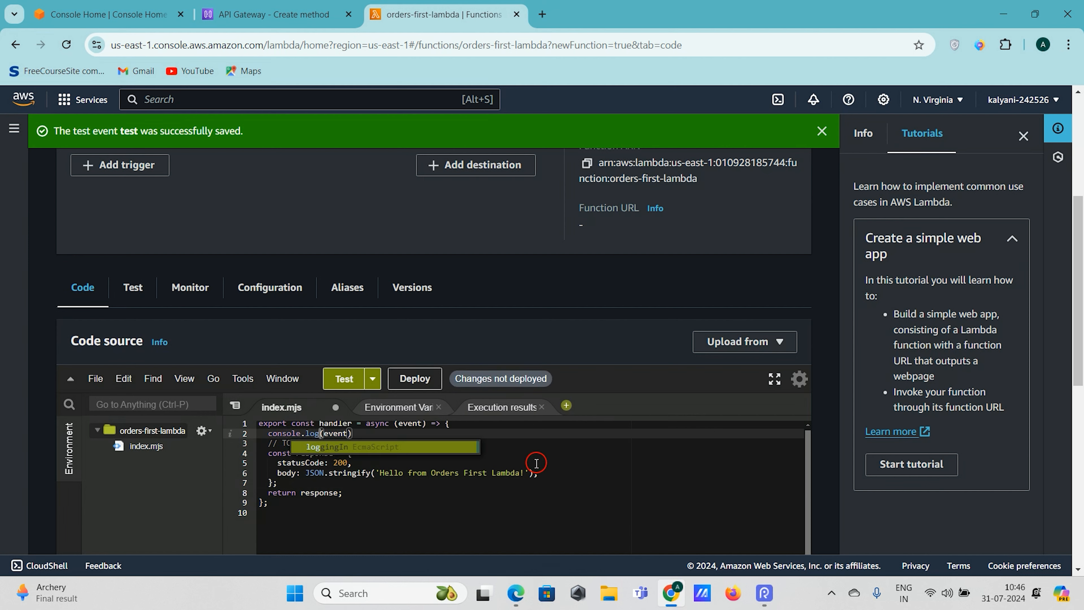
click(467, 438)
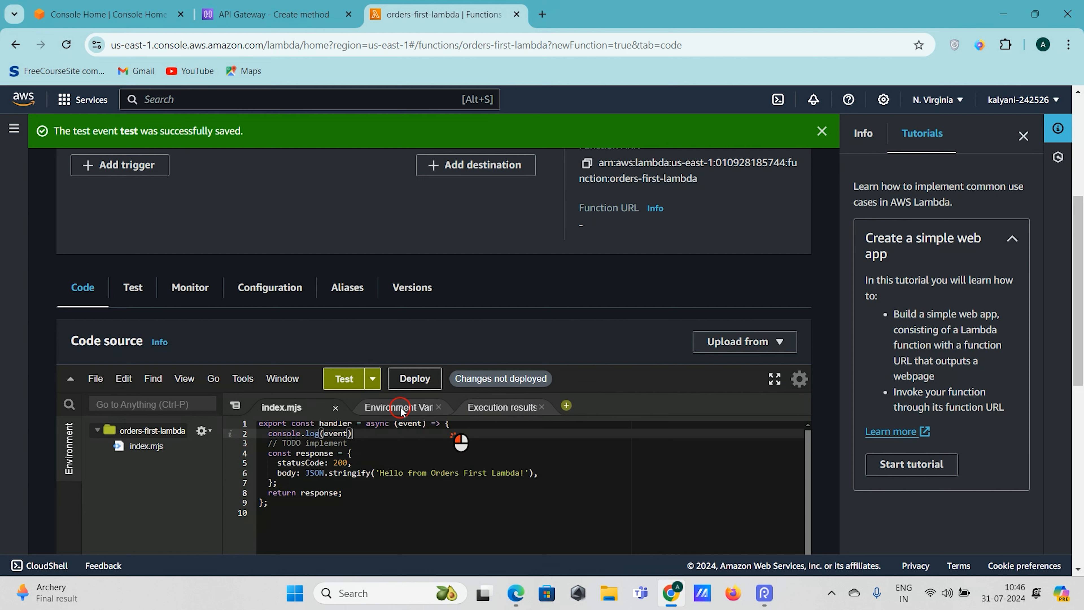
click(401, 377)
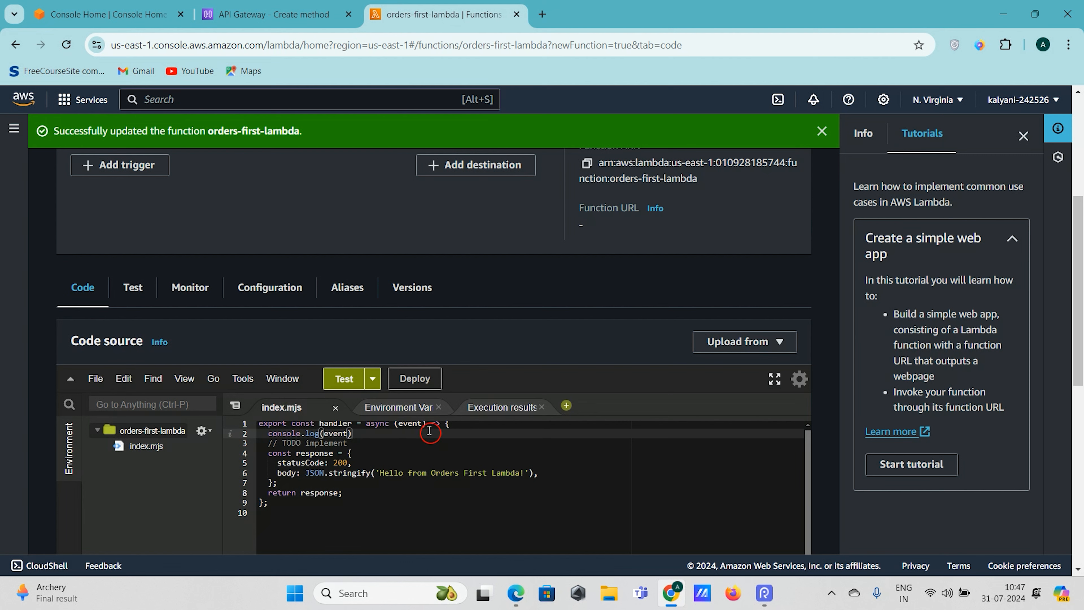
scroll(448, 459, down, 3)
scroll(449, 472, up, 3)
scroll(451, 467, down, 3)
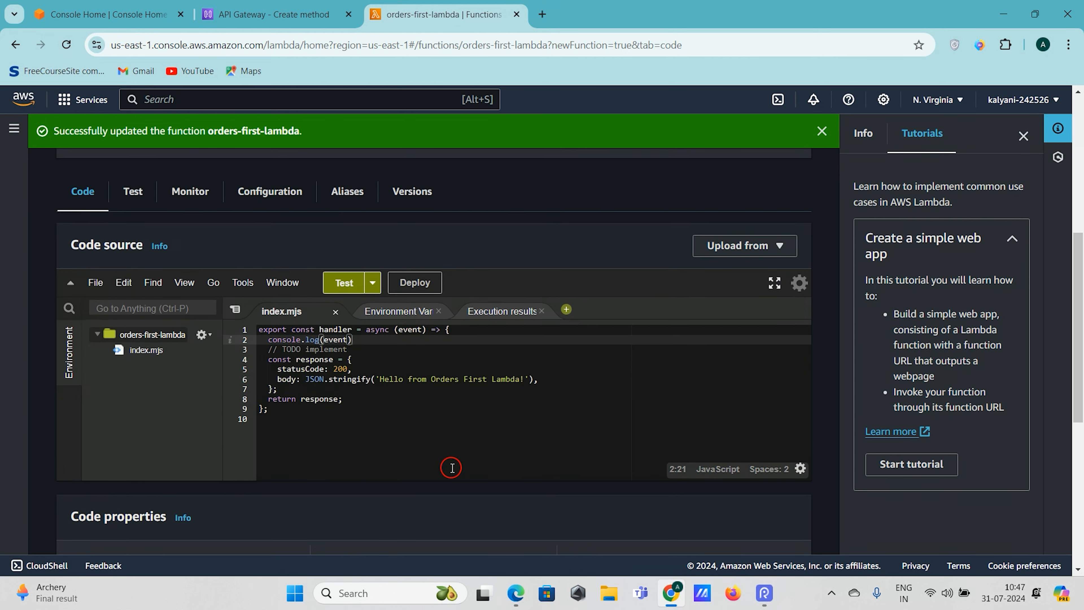
Run the function with the saved test event, examine the response and logged event keys, and return to index.mjs
click(348, 283)
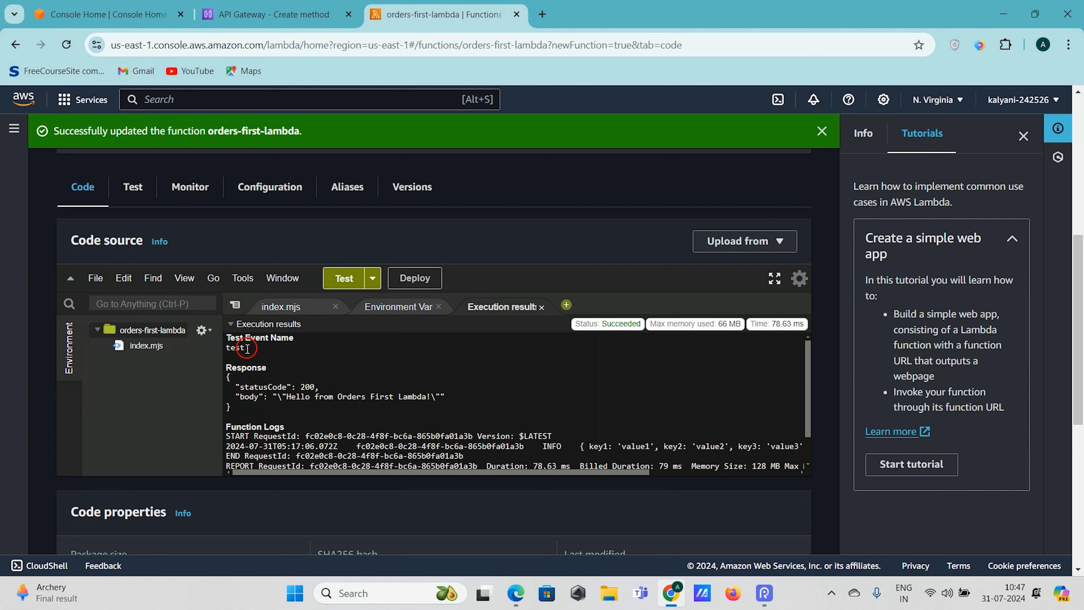
drag(228, 378, 258, 410)
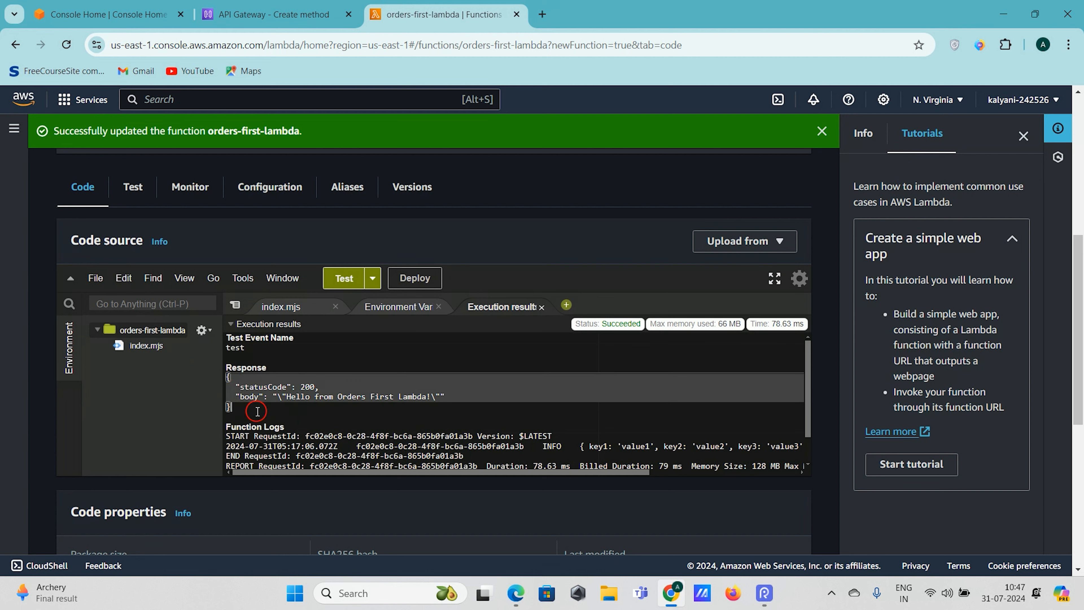
scroll(257, 411, down, 1)
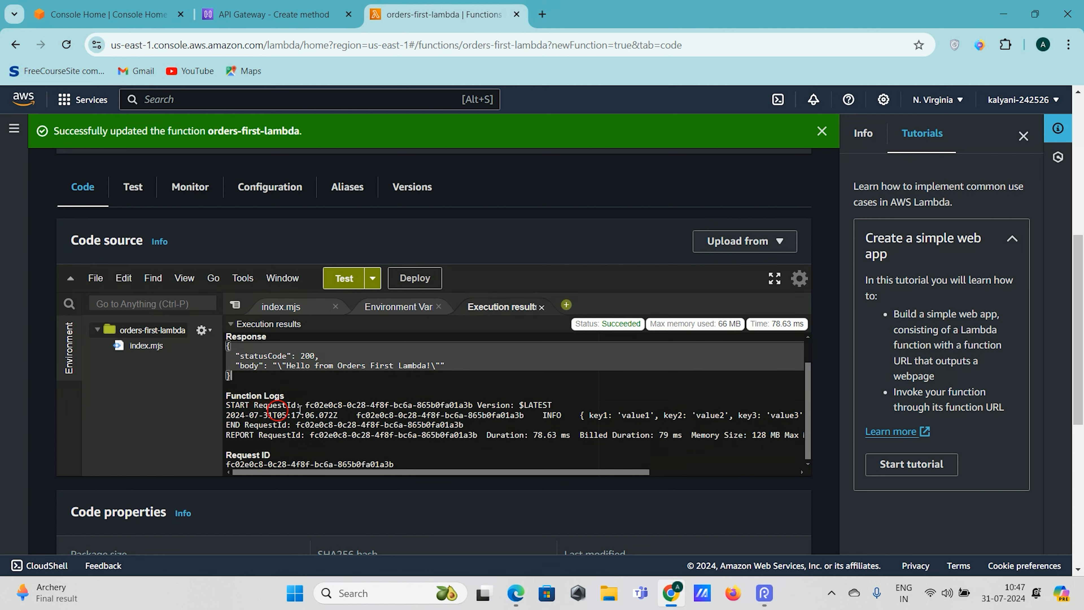
click(591, 419)
drag(591, 418, 764, 419)
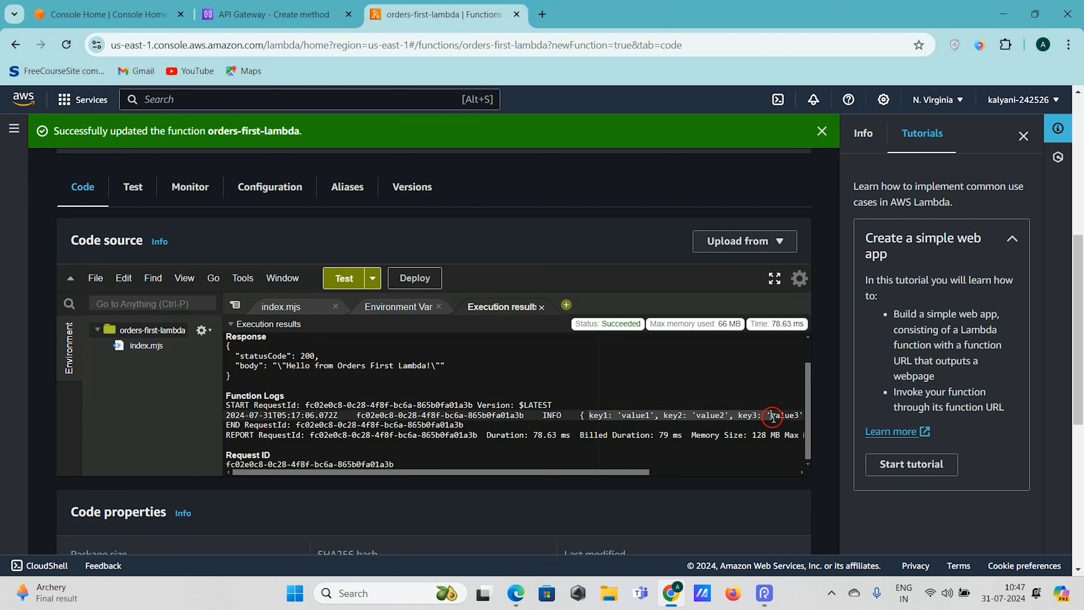
click(639, 408)
scroll(640, 408, up, 1)
click(305, 306)
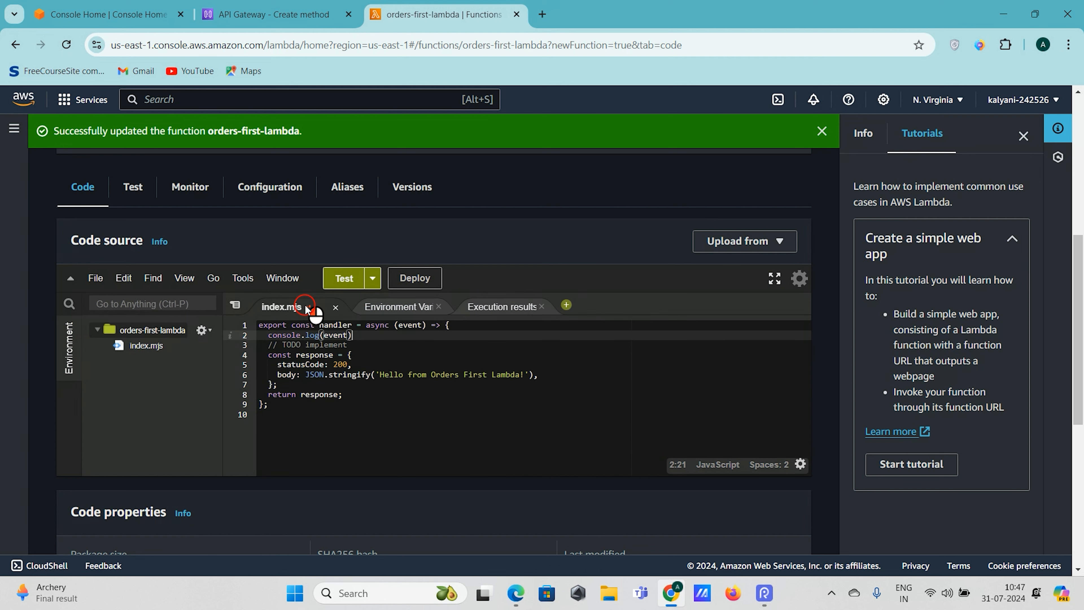
Copy the ARN of orders-first-lambda and set it as the Lambda function in API Gateway's Create method form
scroll(371, 440, up, 5)
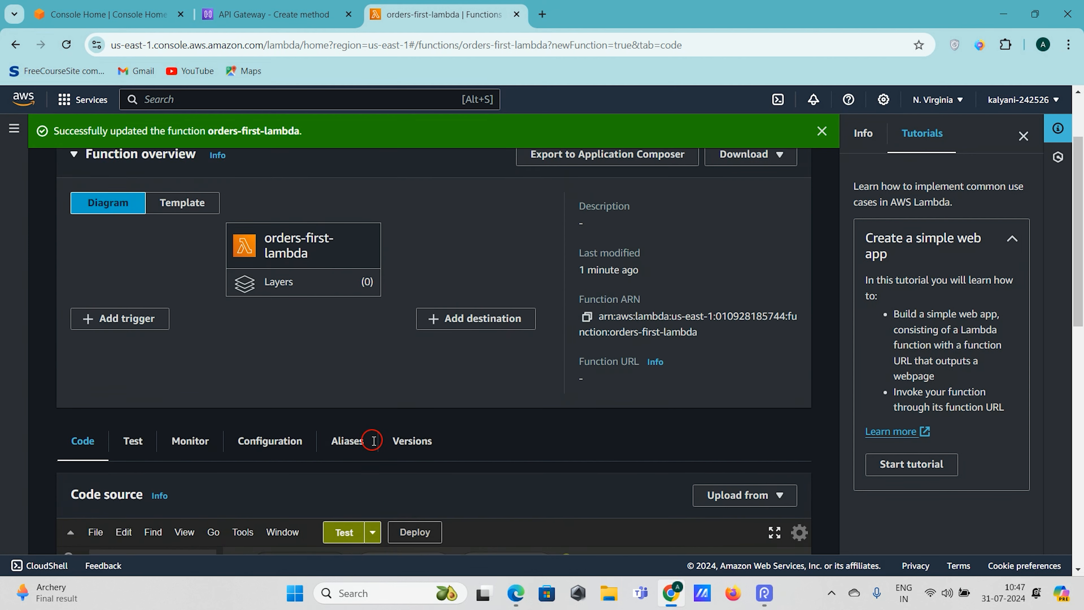
scroll(371, 440, up, 3)
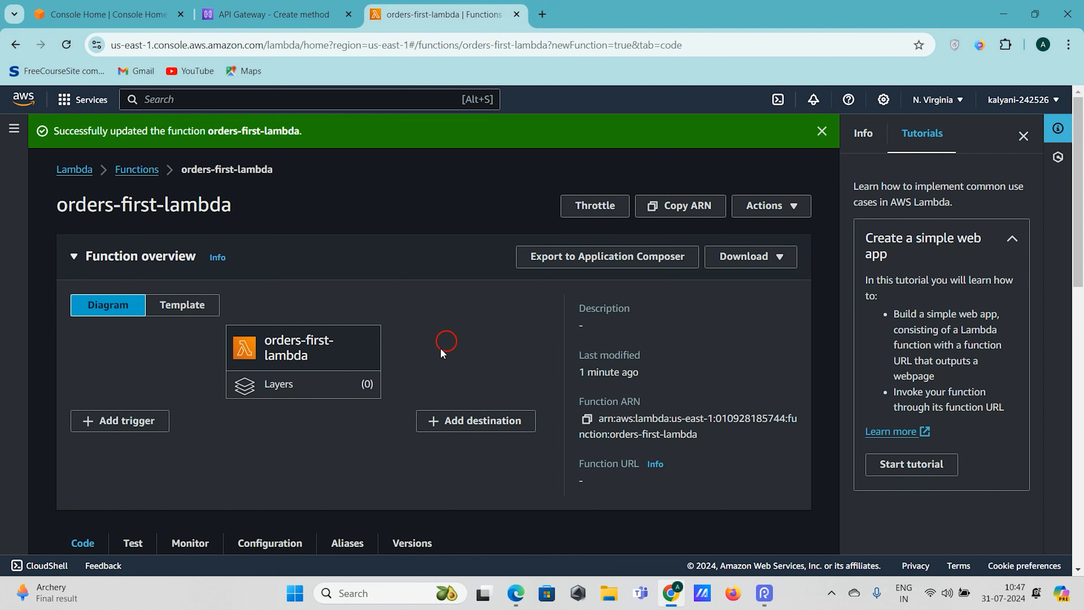
click(587, 419)
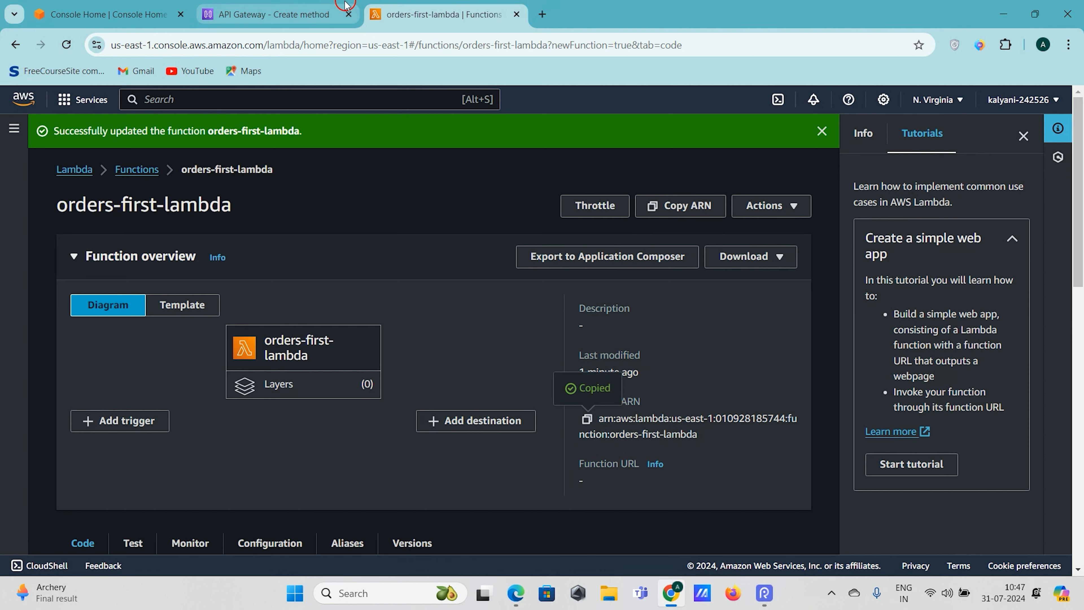
click(254, 13)
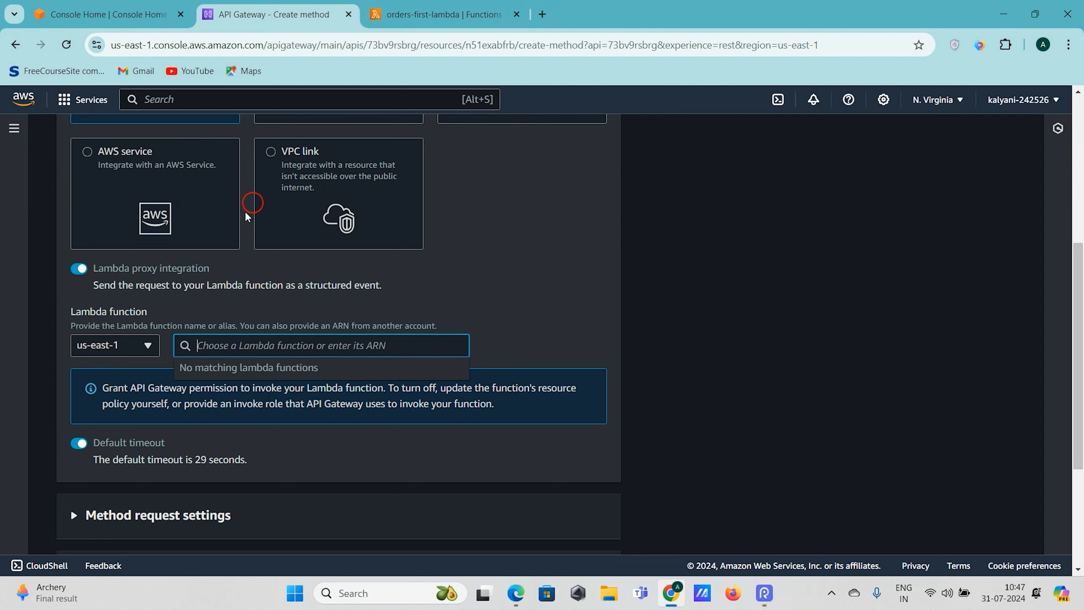
click(72, 309)
drag(72, 313, 165, 316)
click(213, 338)
key(ctrl+v)
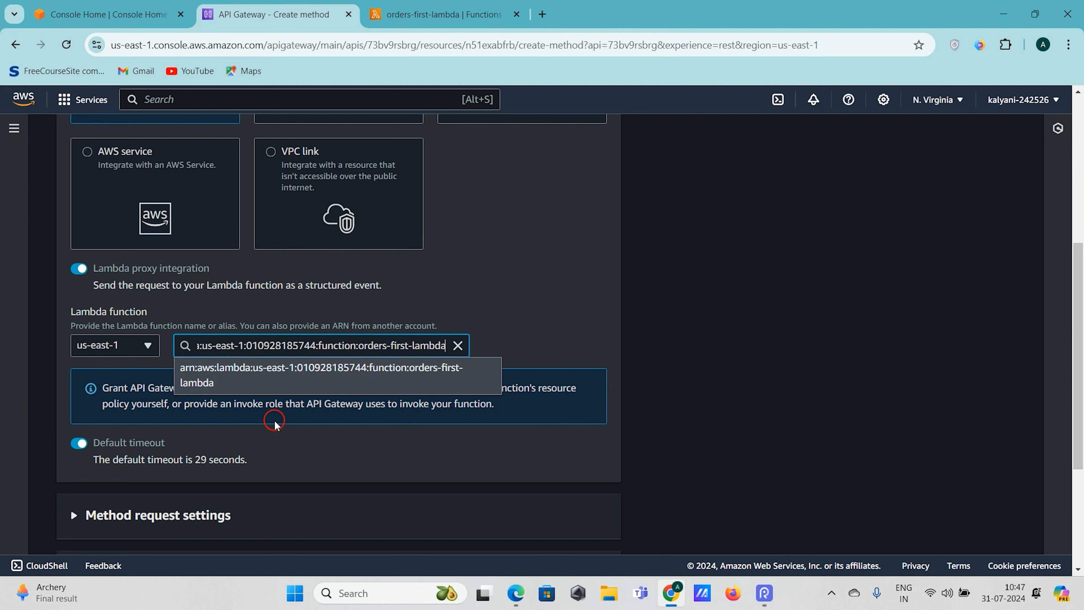
click(261, 389)
click(542, 313)
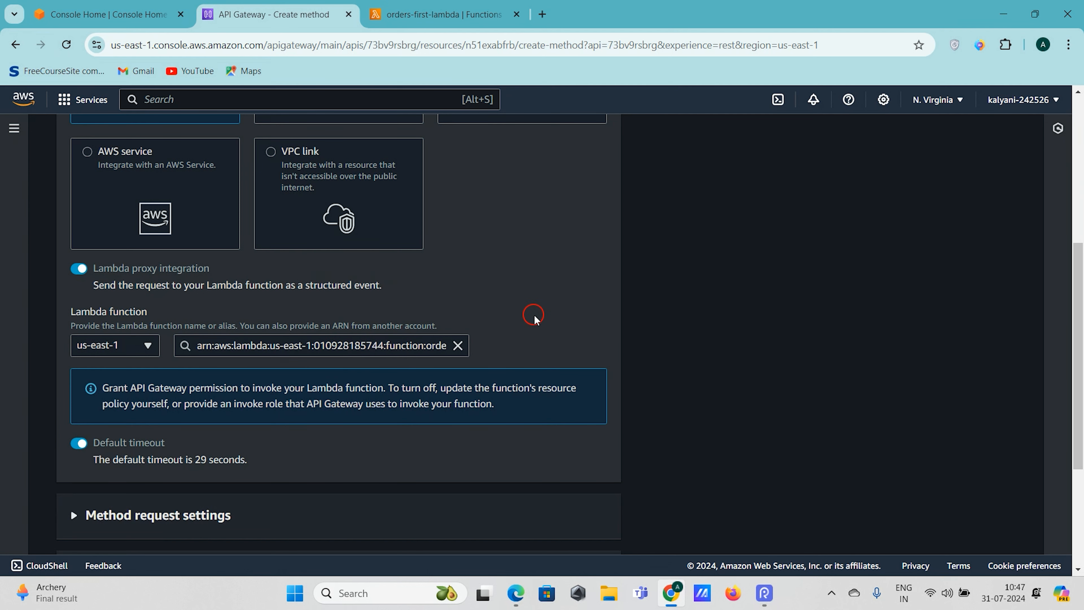
Turn off the default timeout to examine the allowed custom timeout range, and turn the default timeout back on
scroll(535, 318, down, 3)
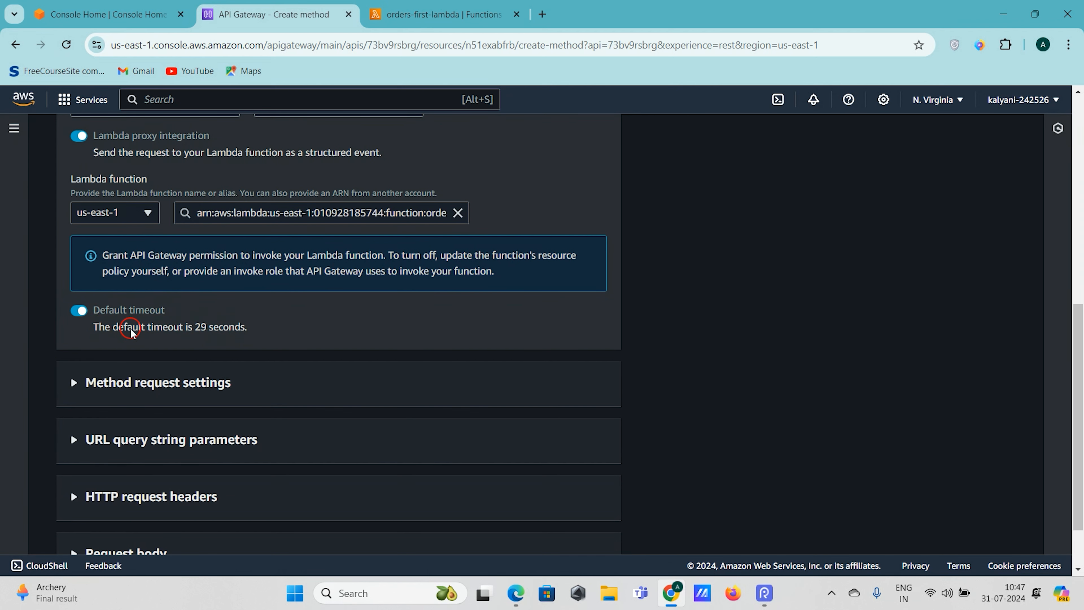
scroll(252, 291, up, 1)
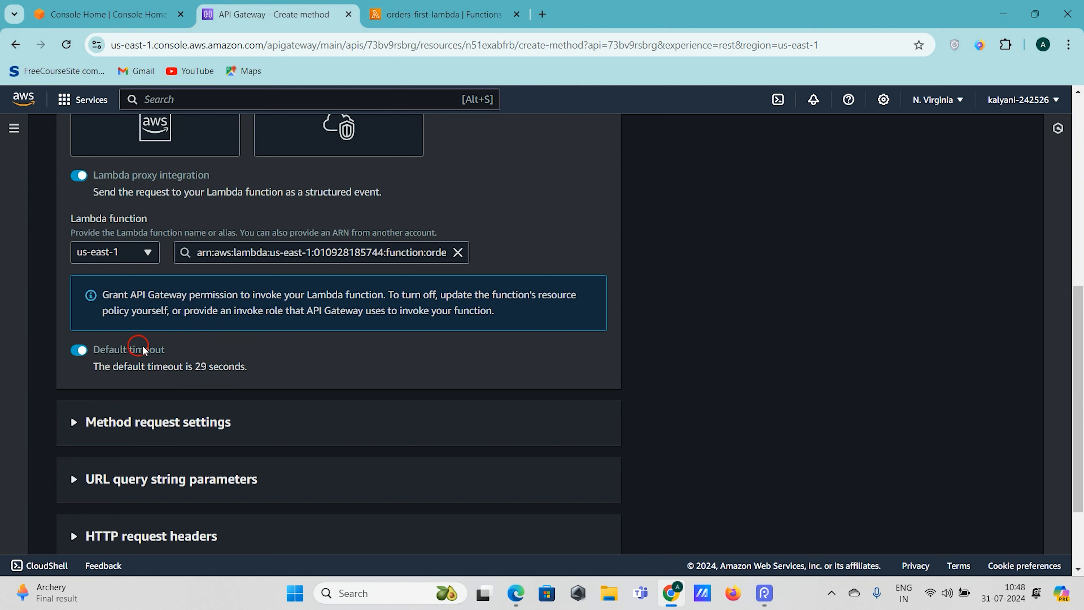
scroll(213, 346, up, 3)
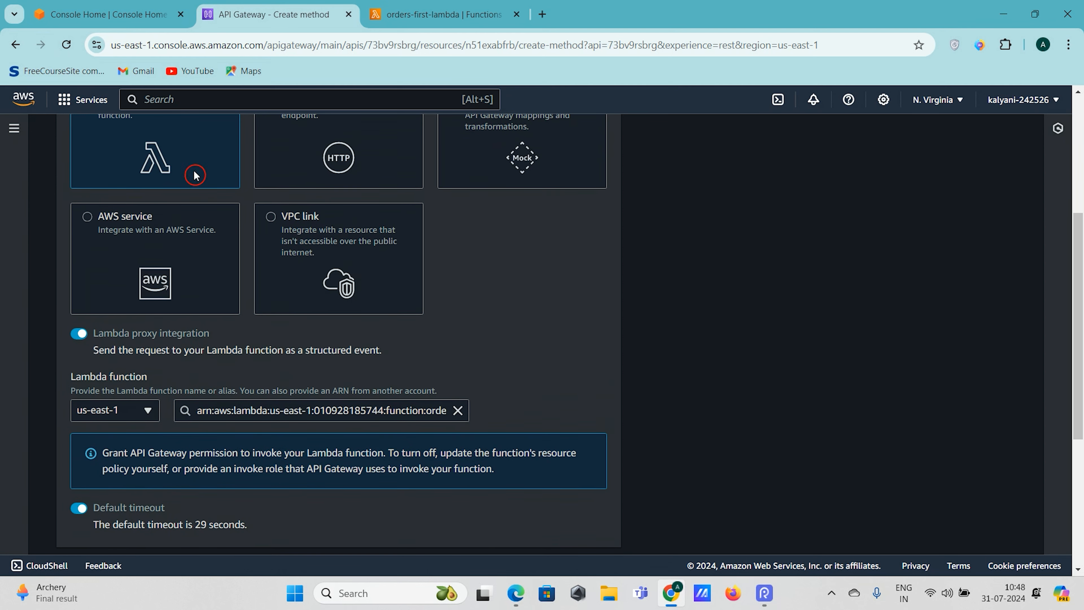
scroll(175, 162, down, 3)
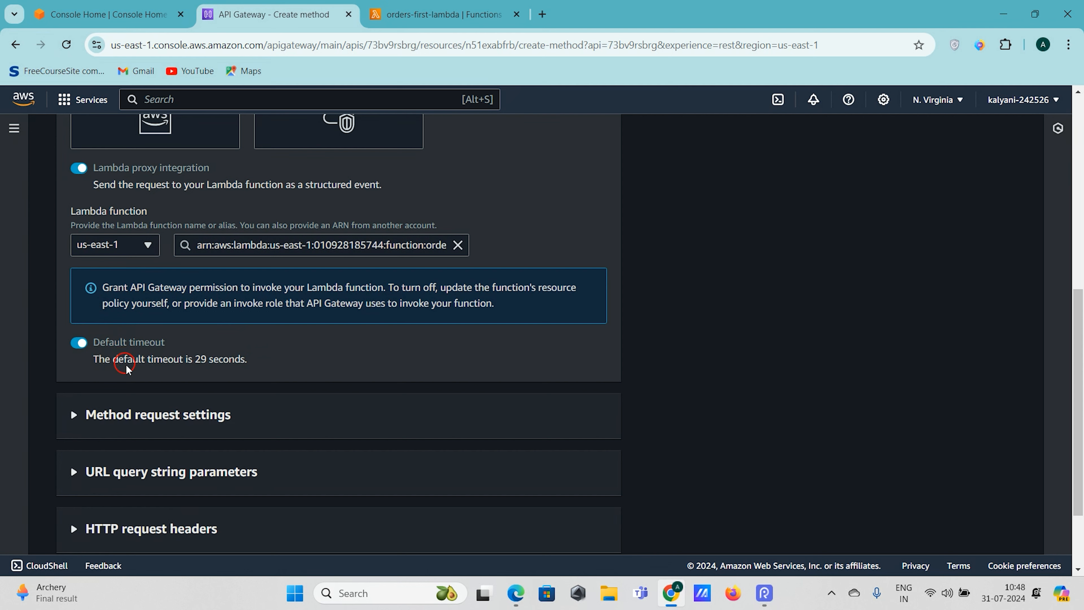
click(81, 343)
scroll(119, 363, down, 1)
click(157, 371)
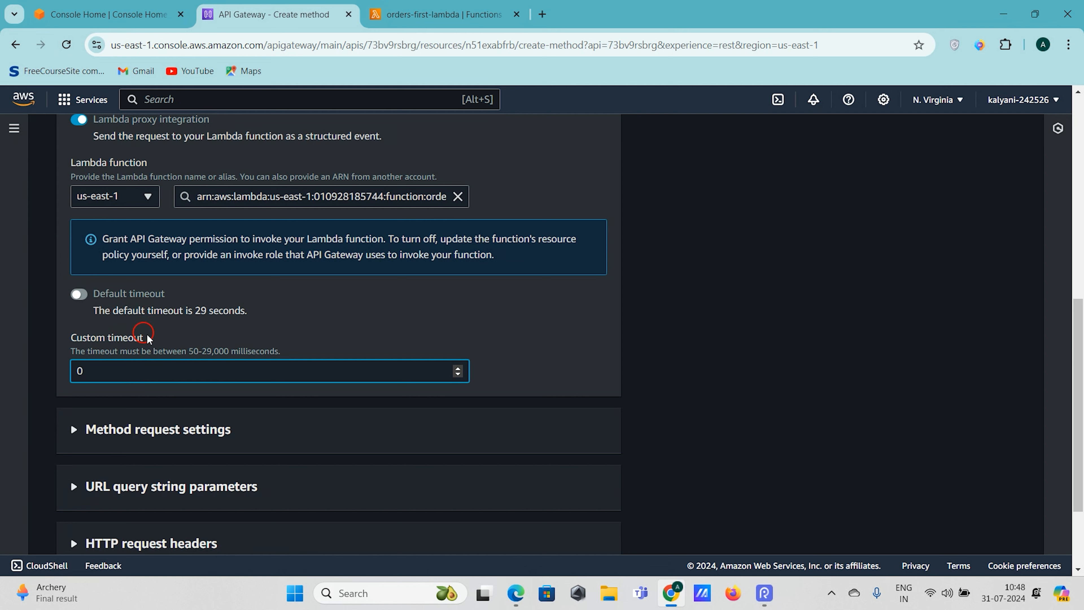
click(191, 351)
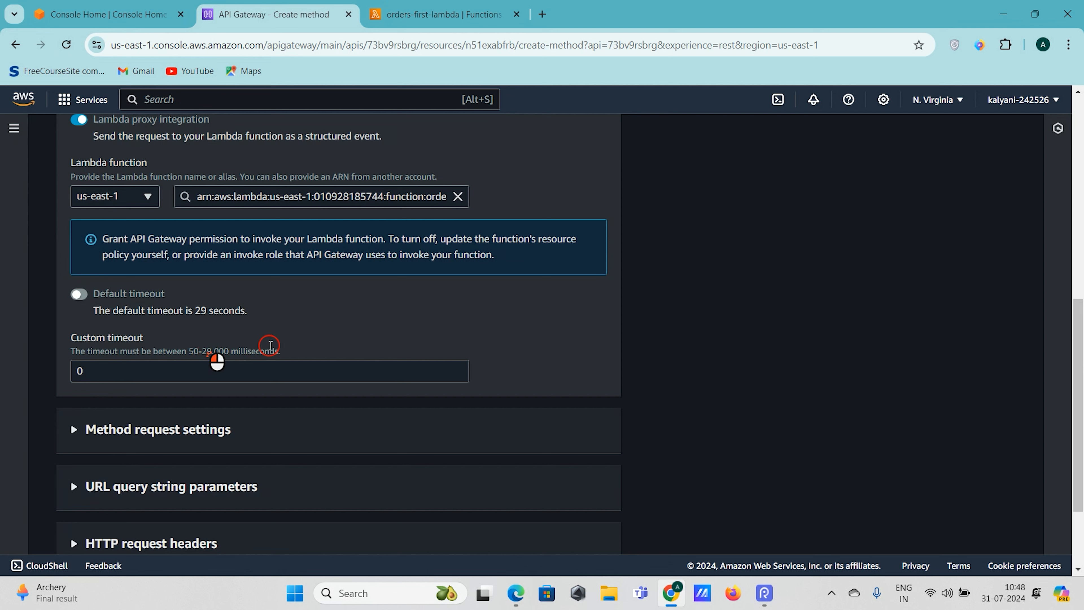
drag(281, 352, 212, 351)
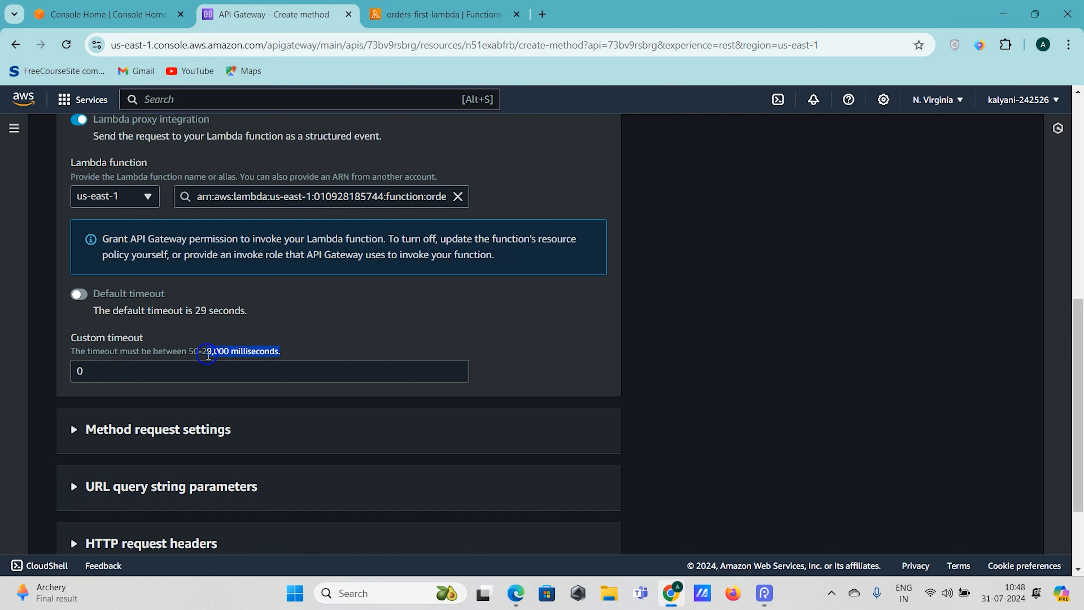
click(293, 349)
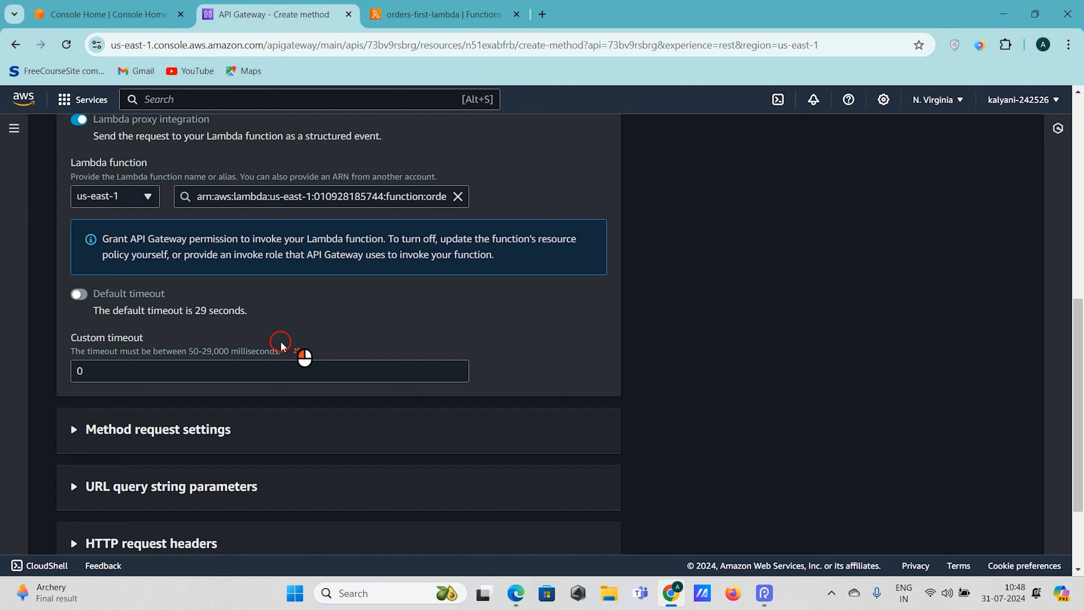
drag(195, 310, 255, 305)
click(256, 307)
drag(196, 314, 274, 318)
click(274, 318)
click(103, 375)
click(123, 368)
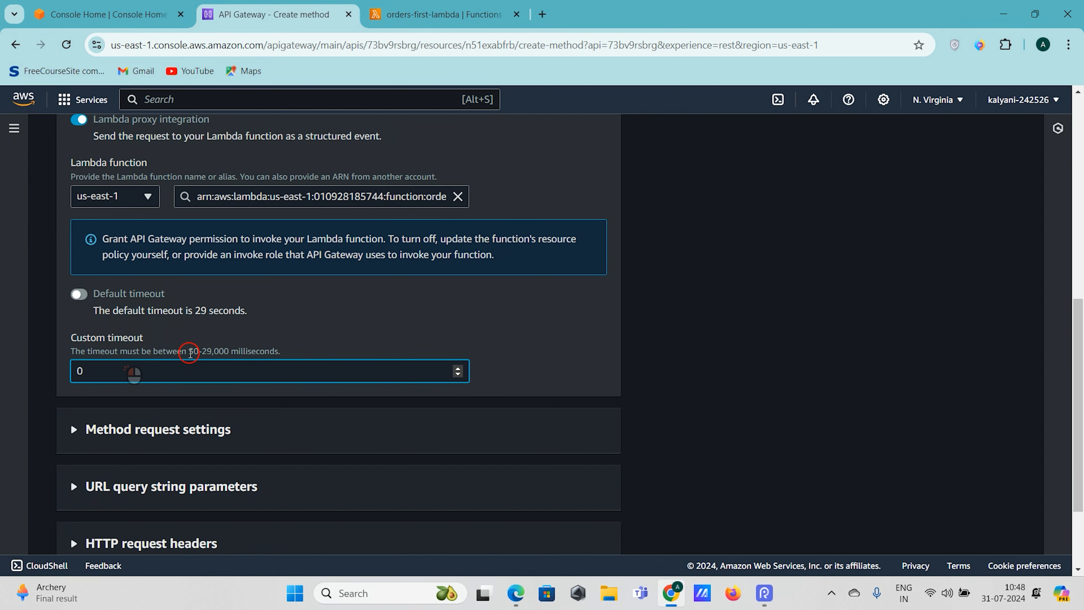
click(82, 299)
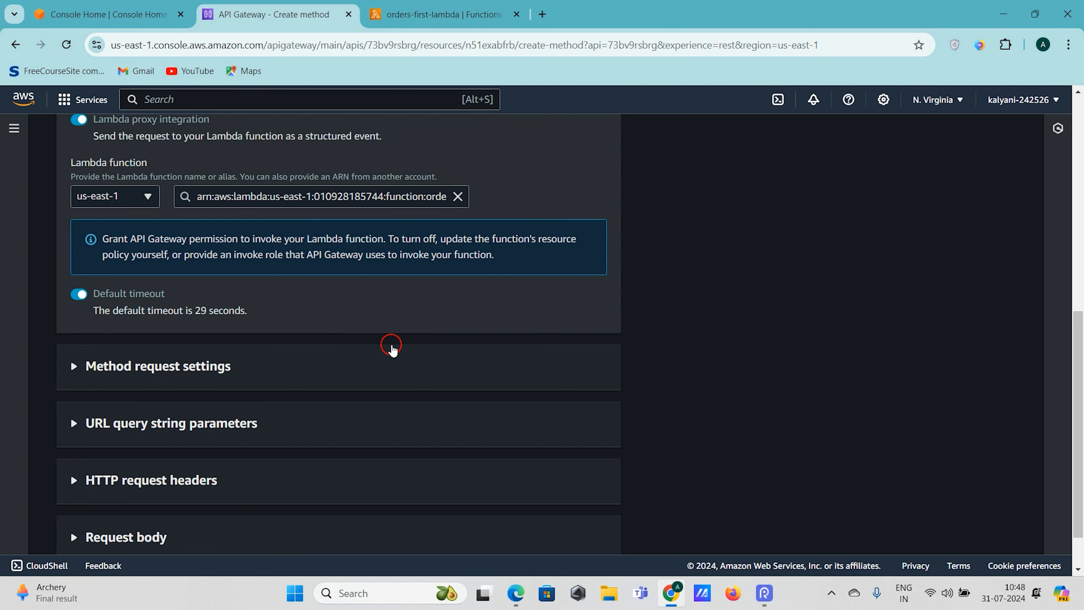
Examine the method request settings, including the authorization and request validator choices
scroll(391, 348, down, 2)
click(140, 315)
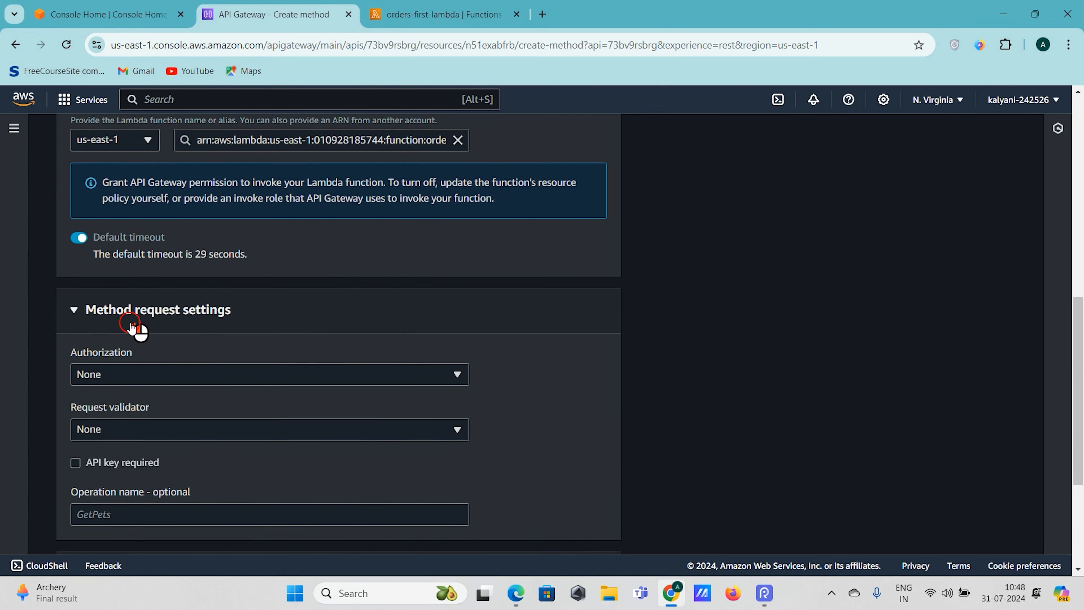
scroll(158, 335, down, 2)
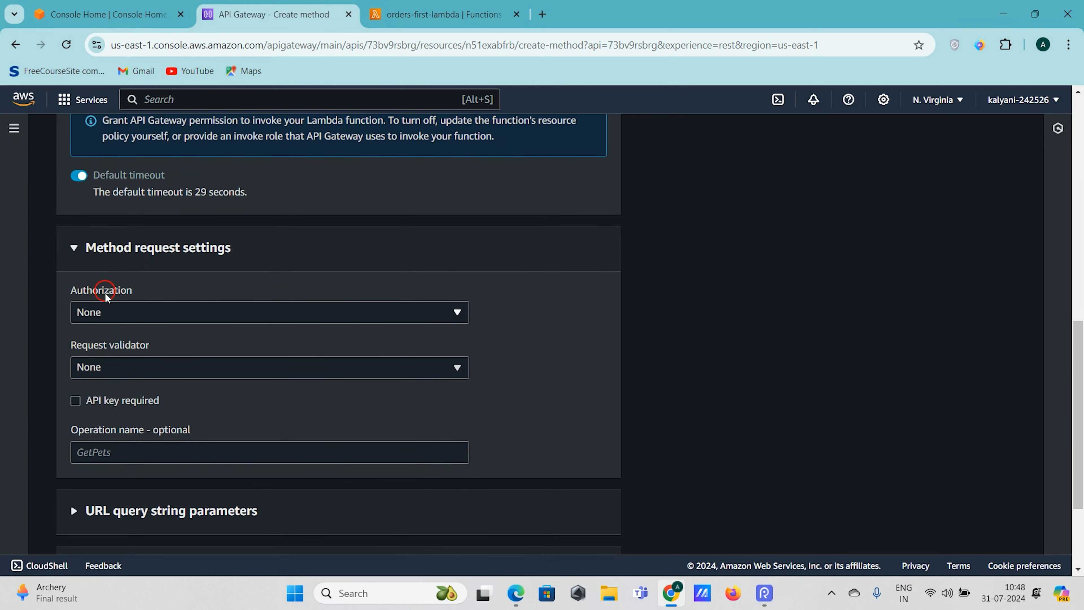
click(115, 314)
click(339, 258)
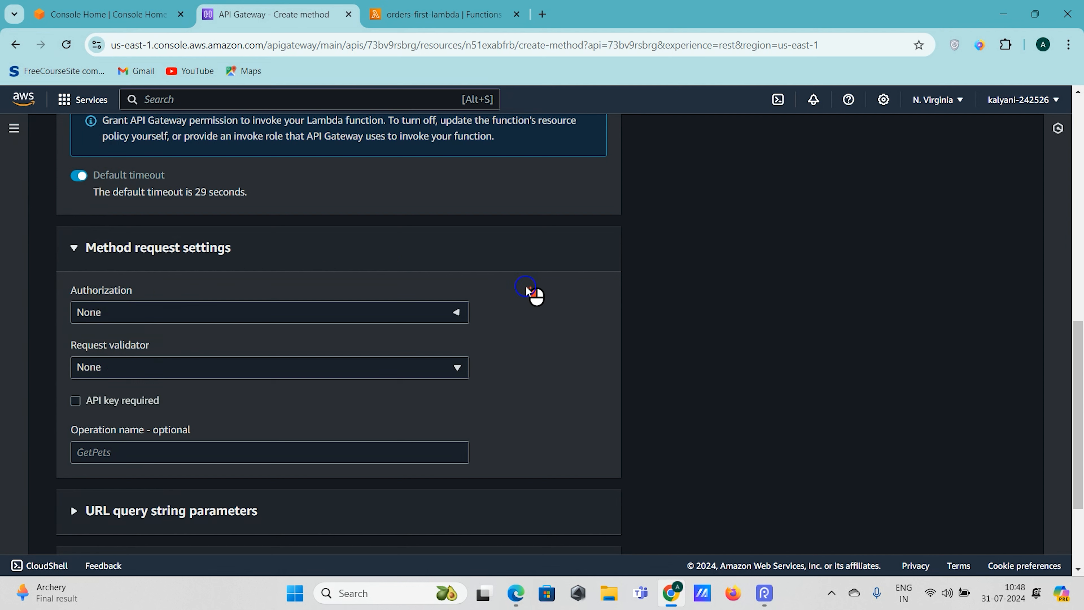
click(275, 368)
click(581, 332)
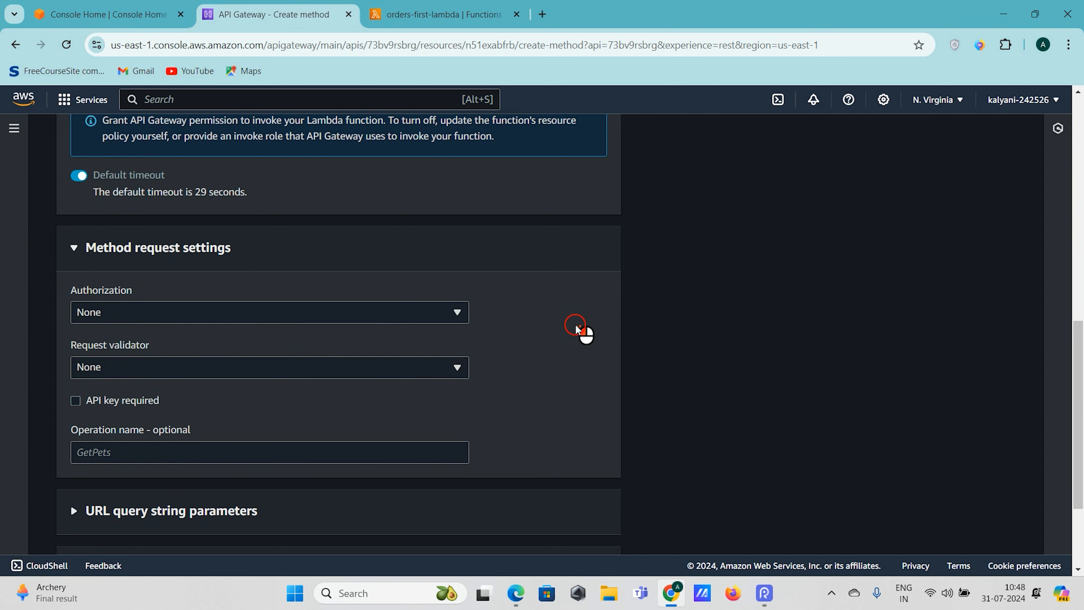
scroll(581, 333, down, 1)
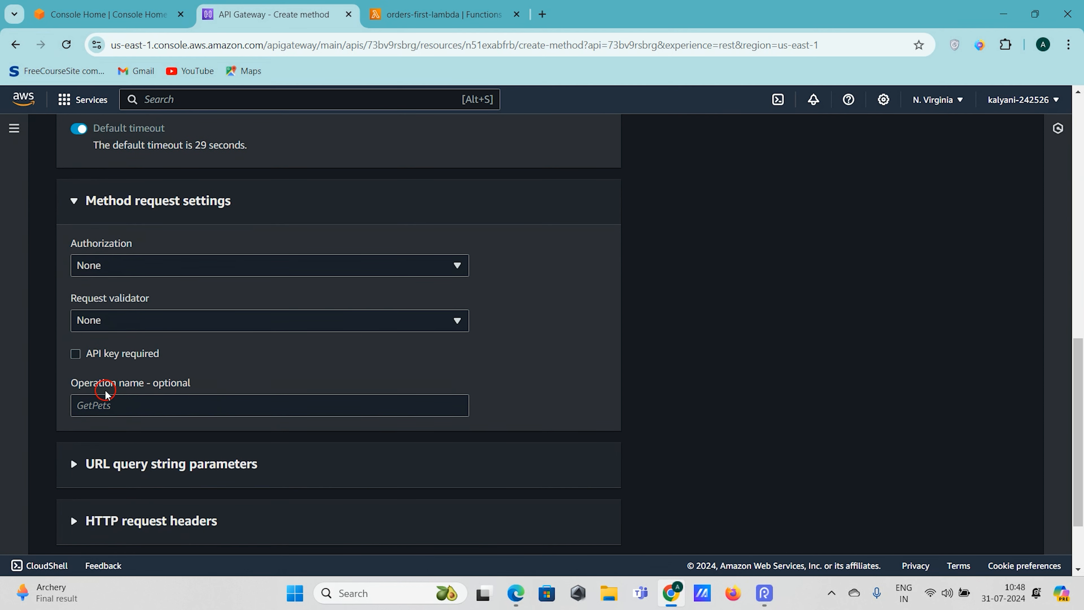
Examine the URL query string parameters, HTTP request headers and request body sections, and collapse all the optional sections
scroll(216, 358, down, 2)
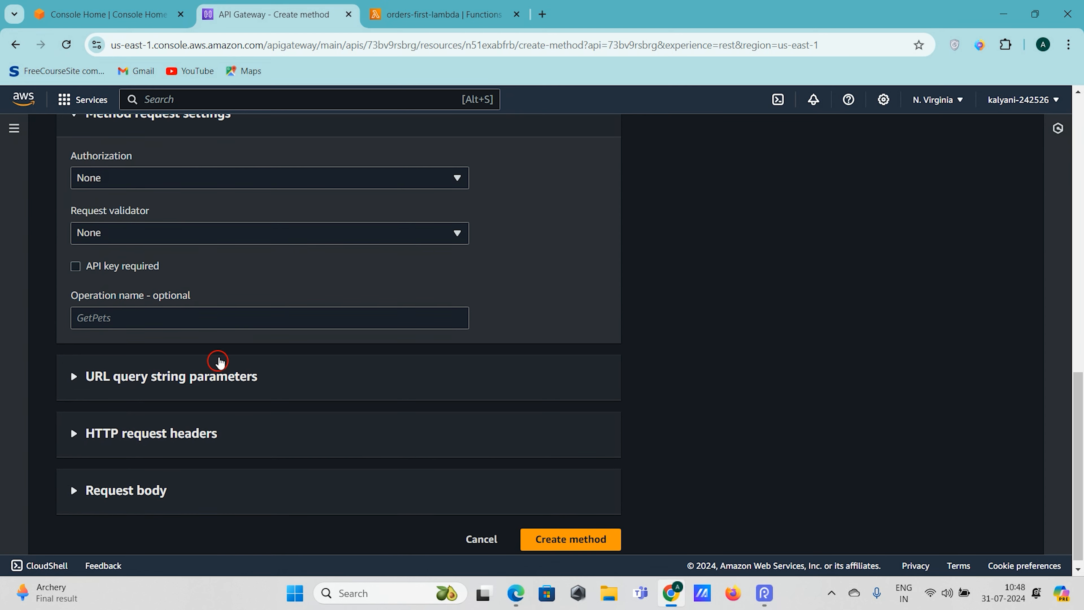
click(181, 375)
scroll(179, 376, down, 2)
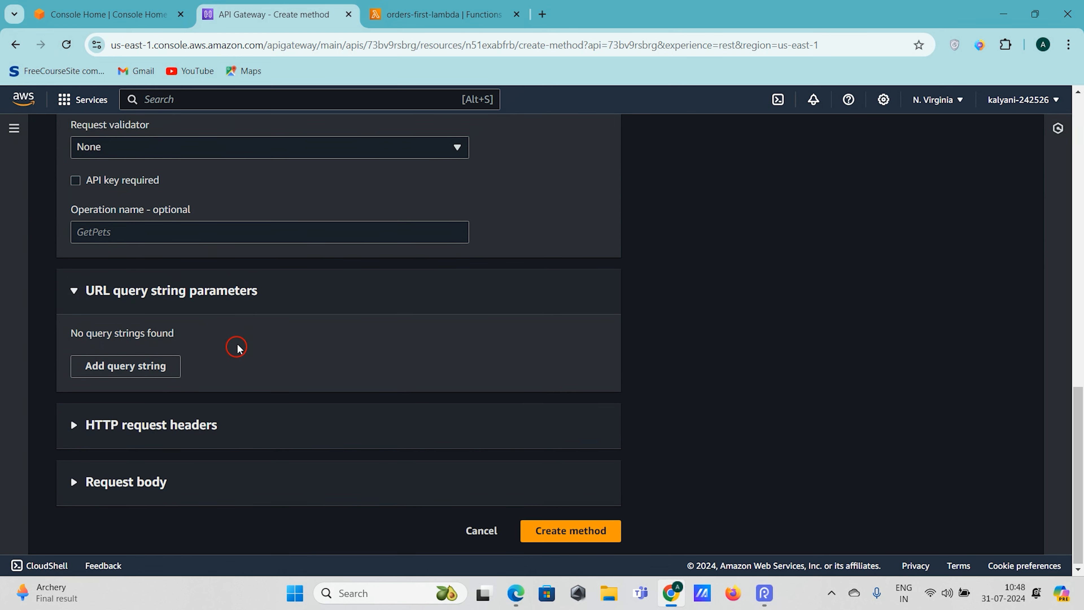
click(221, 427)
scroll(220, 442, down, 2)
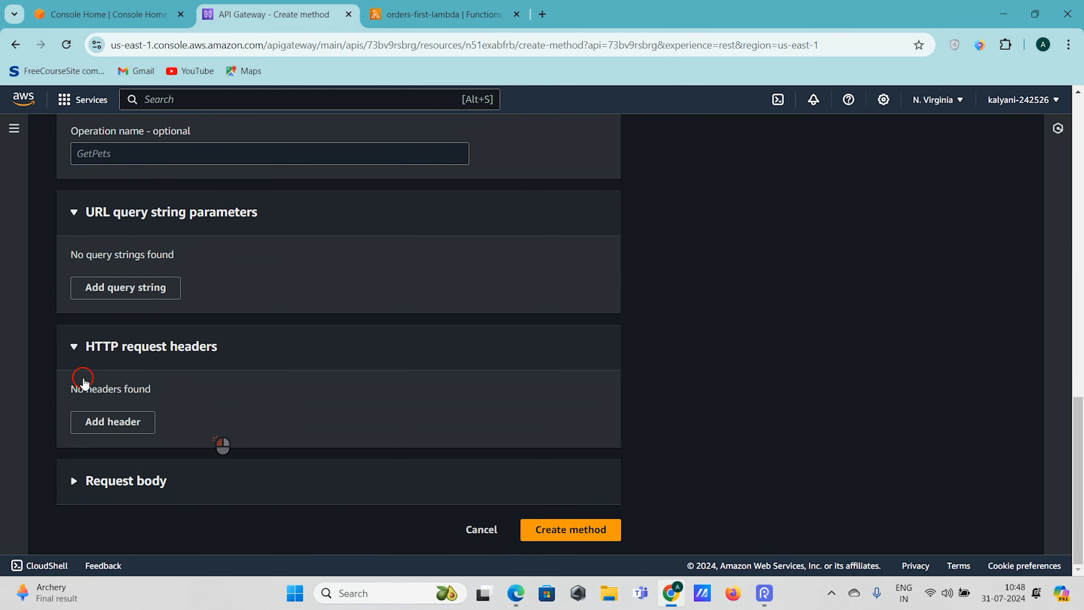
click(191, 497)
scroll(192, 498, down, 2)
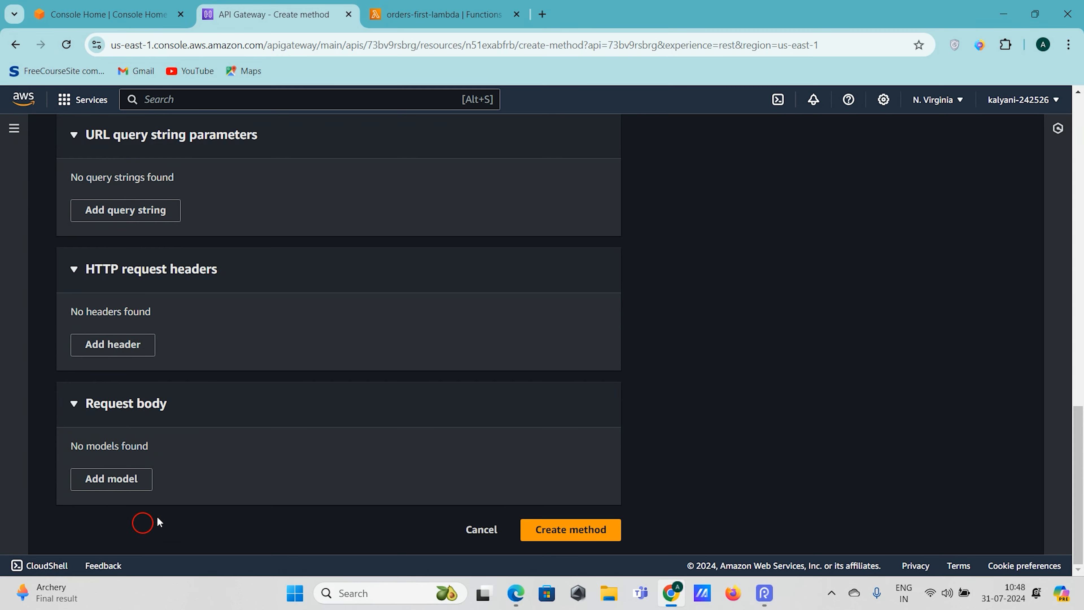
click(70, 404)
click(71, 363)
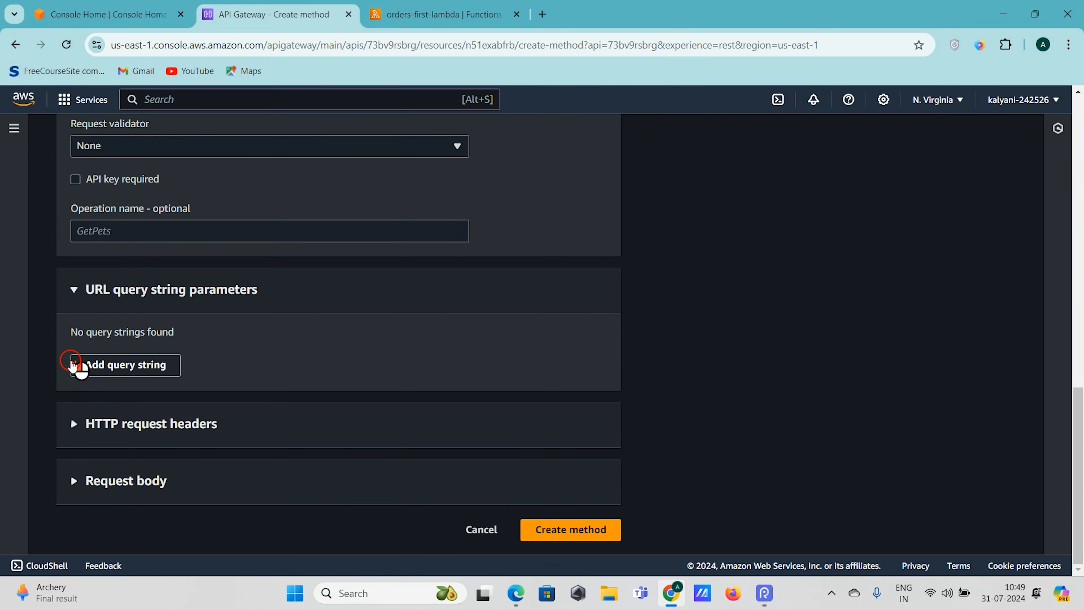
click(76, 292)
scroll(225, 336, up, 5)
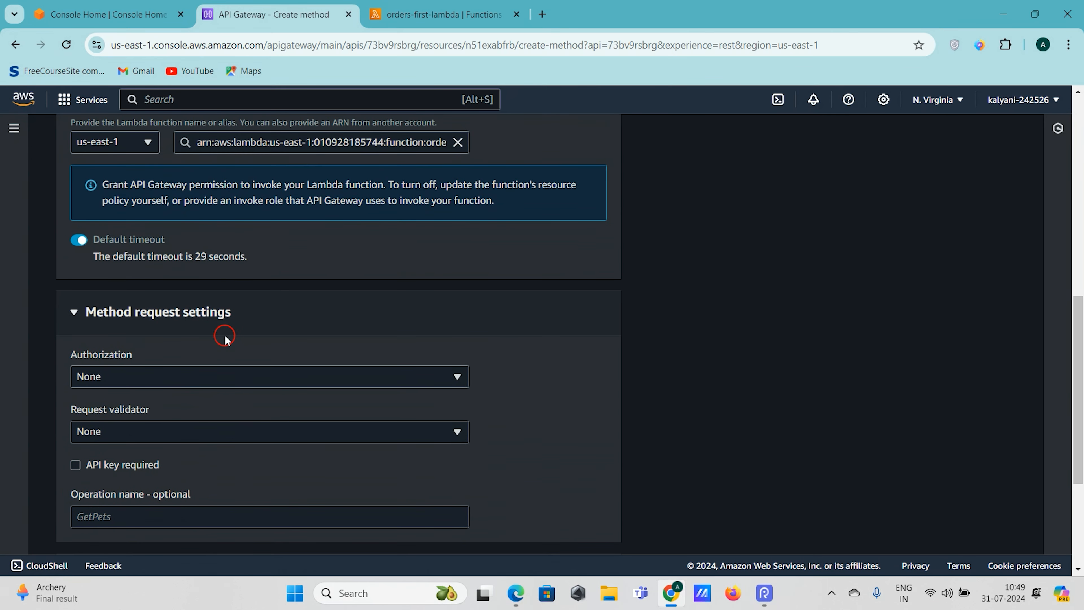
click(71, 313)
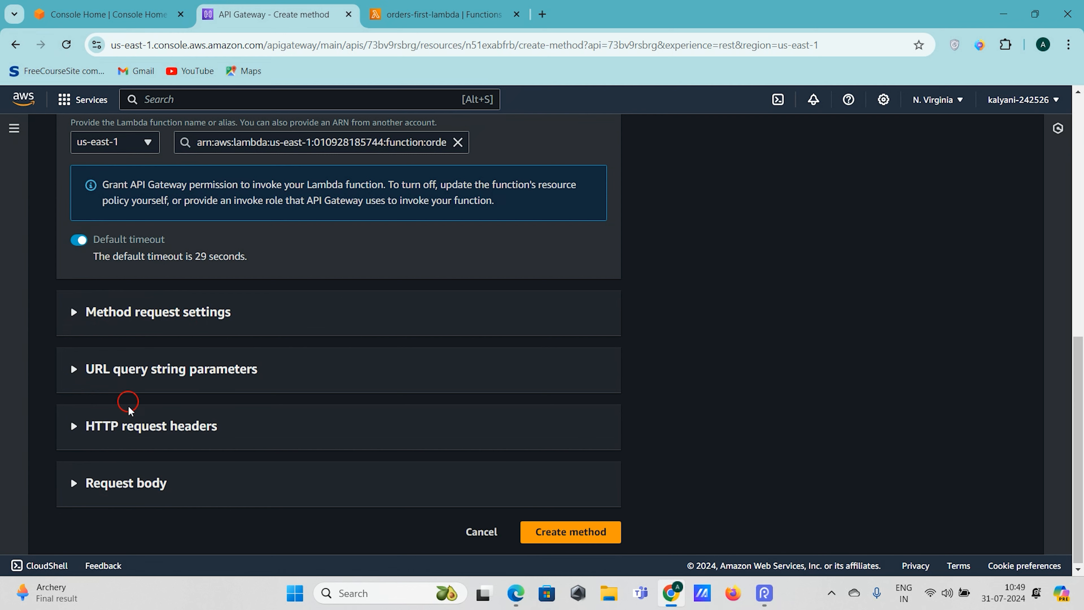
Review the Lambda proxy integration settings and create the GET method for order-api
scroll(279, 340, up, 4)
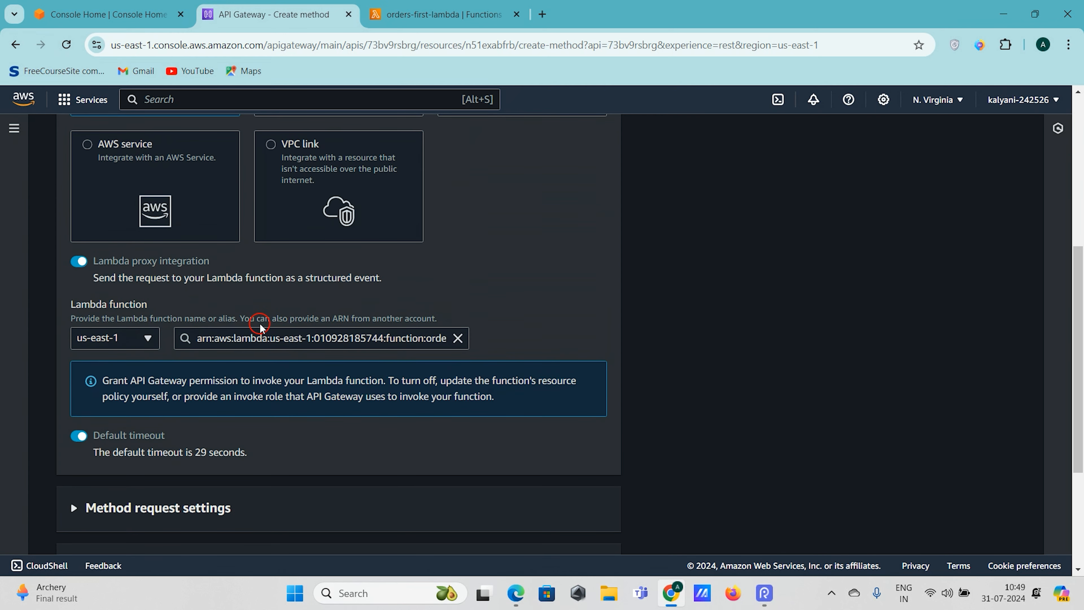
scroll(363, 317, down, 5)
click(598, 528)
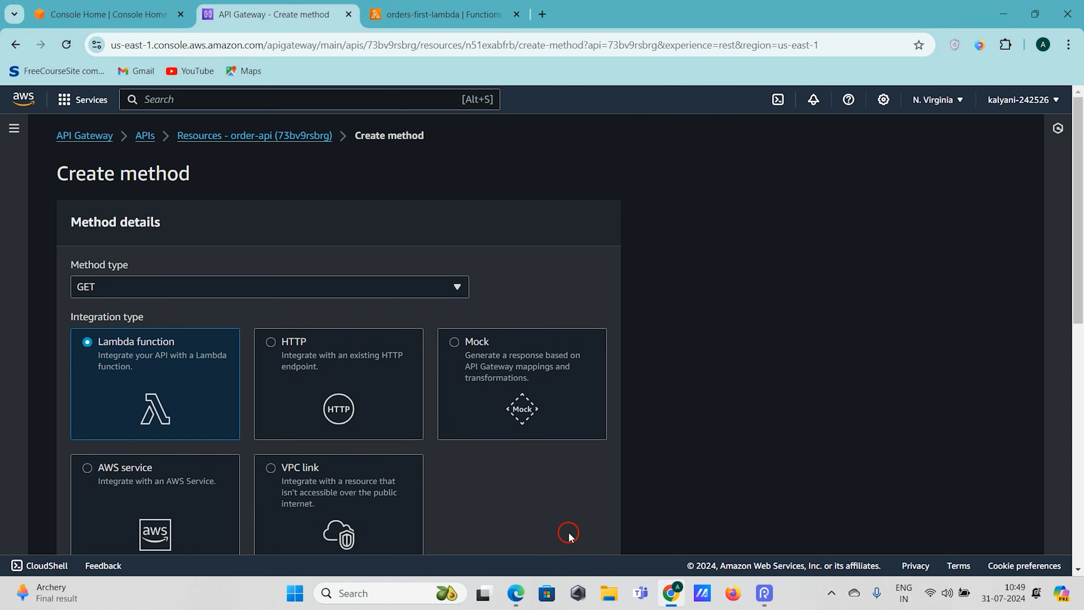
Finish creating the GET method and examine its method execution flow between the client and the Lambda integration
scroll(728, 416, down, 10)
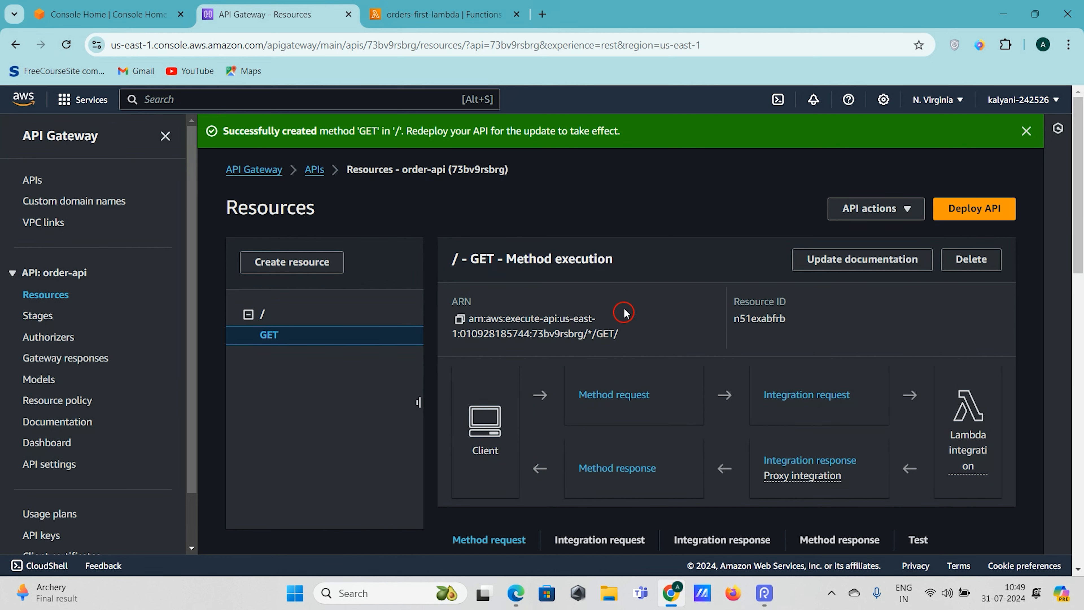
mouse_move(453, 231)
mouse_down()
mouse_move(640, 235)
mouse_move(442, 232)
mouse_up()
click(593, 245)
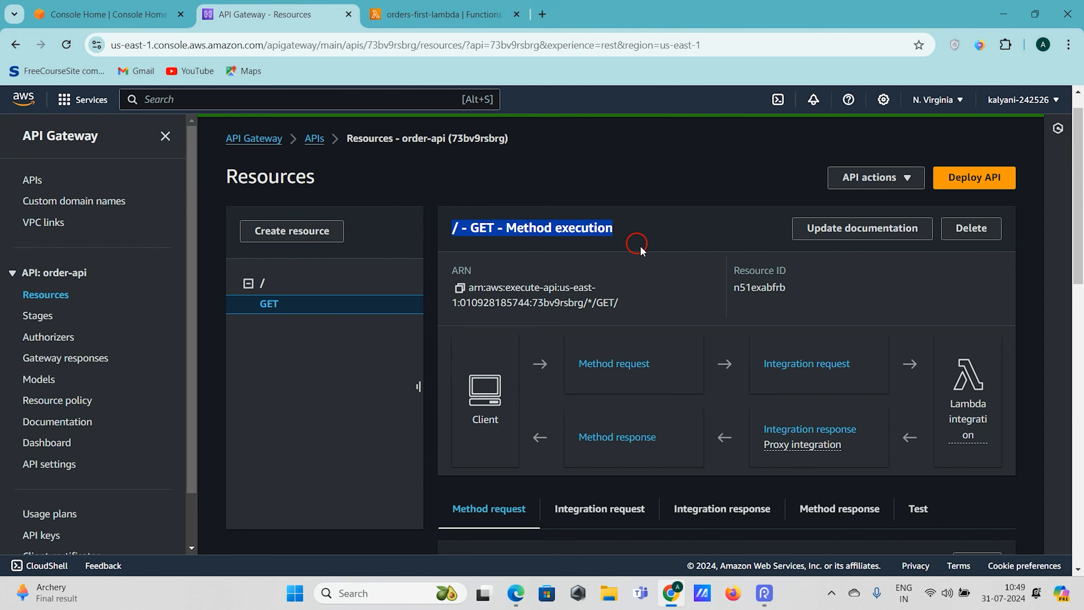
scroll(802, 273, down, 1)
scroll(625, 304, down, 1)
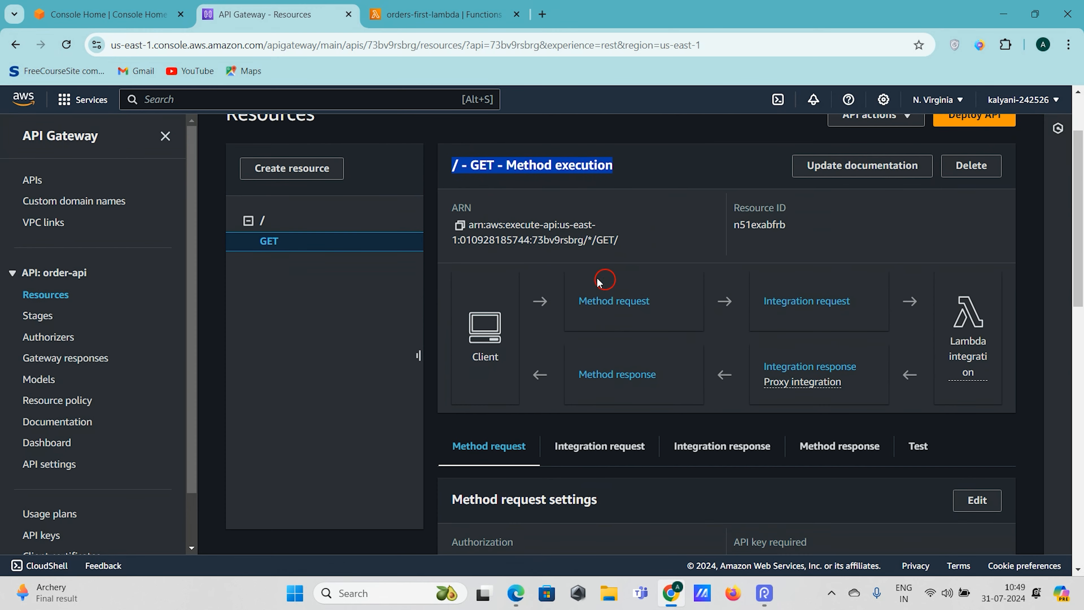
click(490, 335)
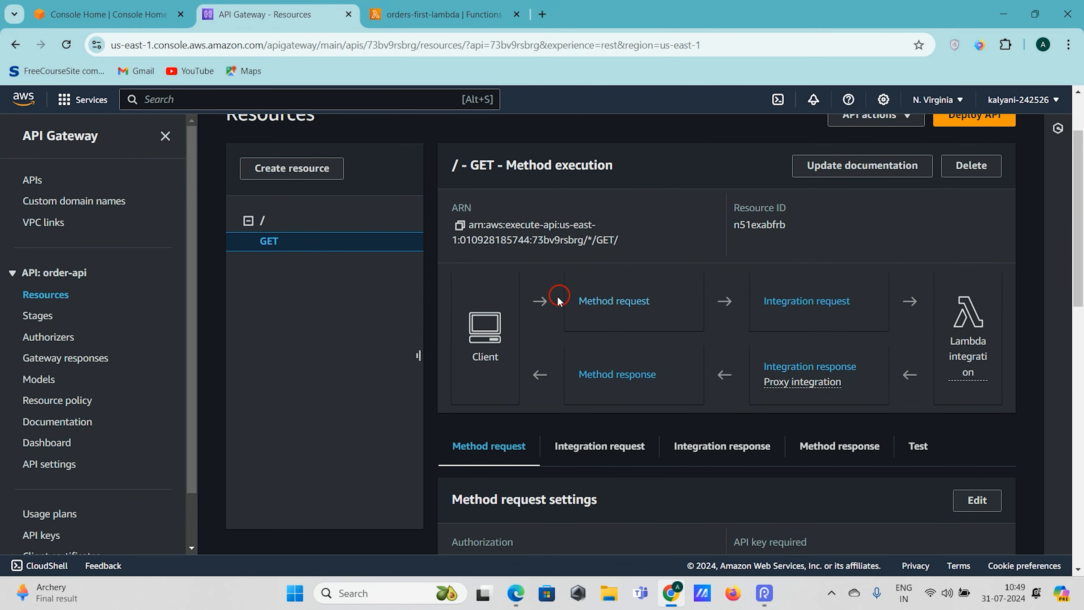
Examine the GET method's request settings, request paths, URL query string parameters, HTTP request headers and request body
scroll(635, 287, down, 2)
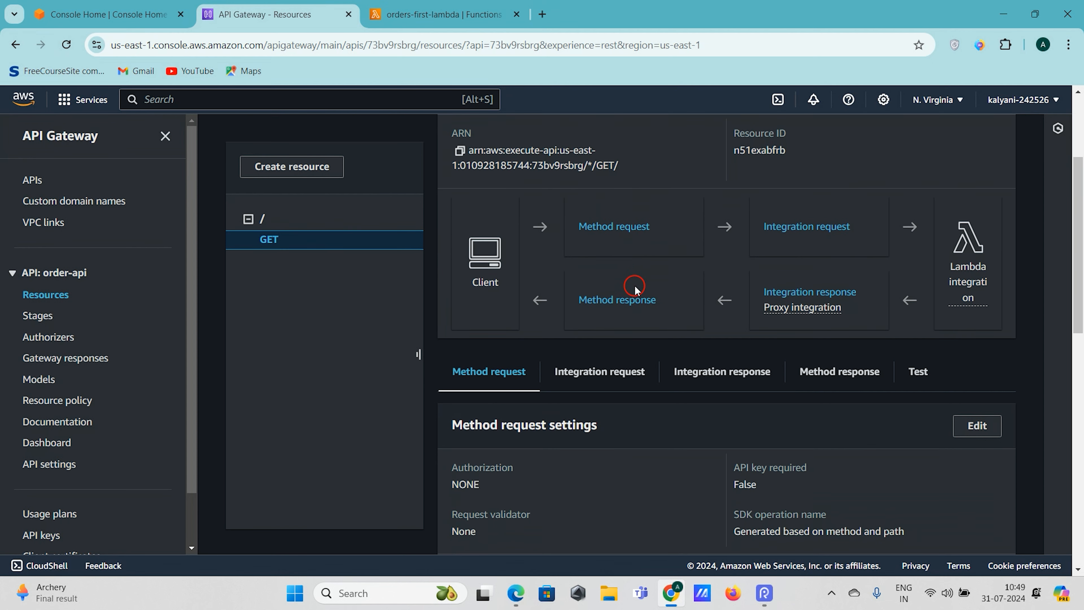
scroll(508, 422, down, 2)
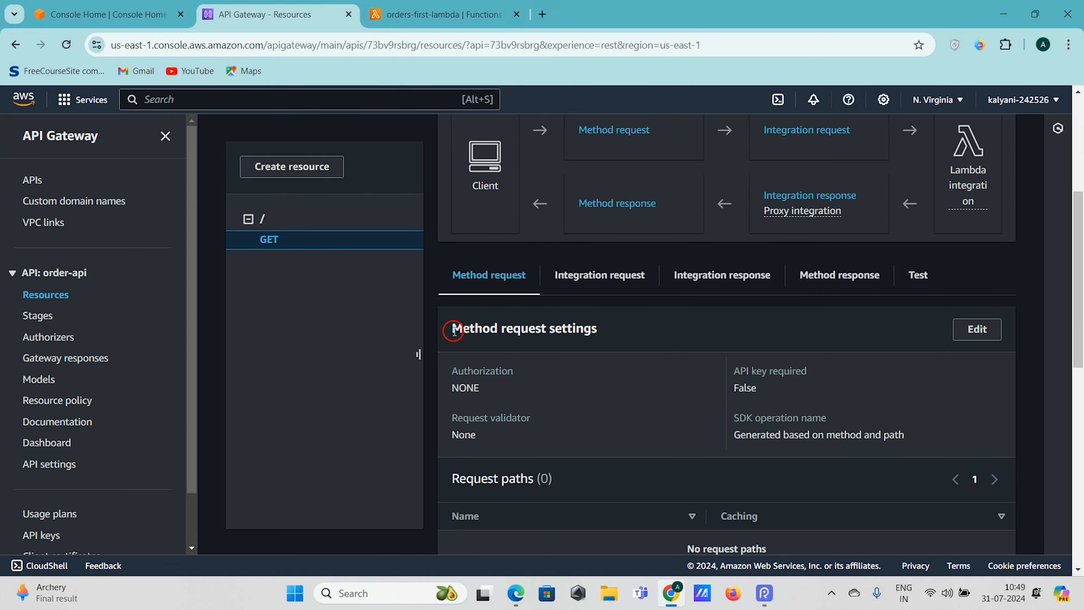
drag(460, 371, 512, 410)
click(586, 410)
scroll(545, 416, down, 1)
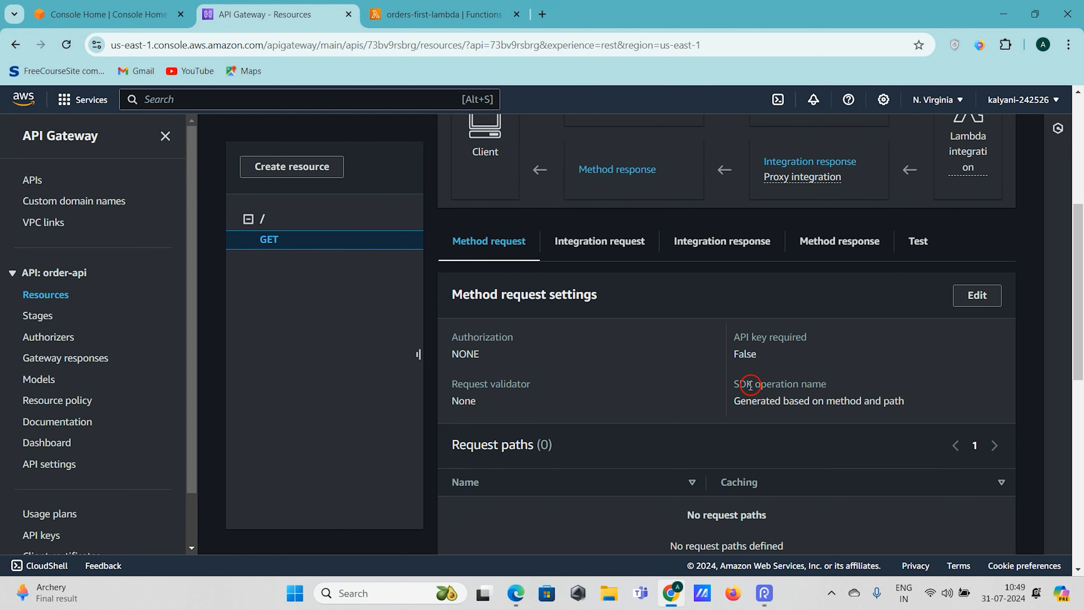
scroll(516, 397, down, 3)
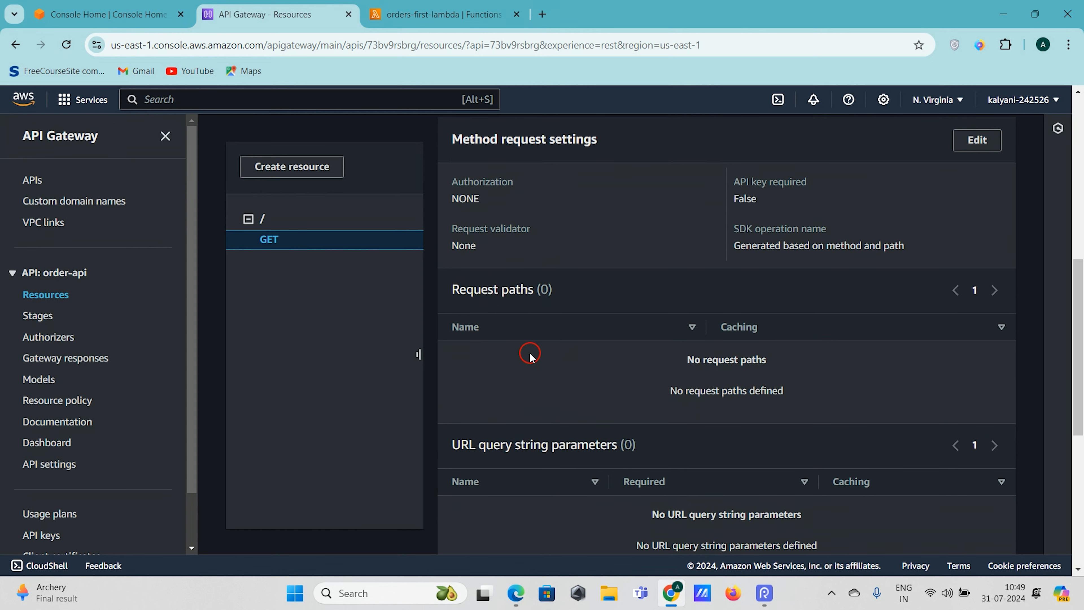
scroll(638, 369, down, 3)
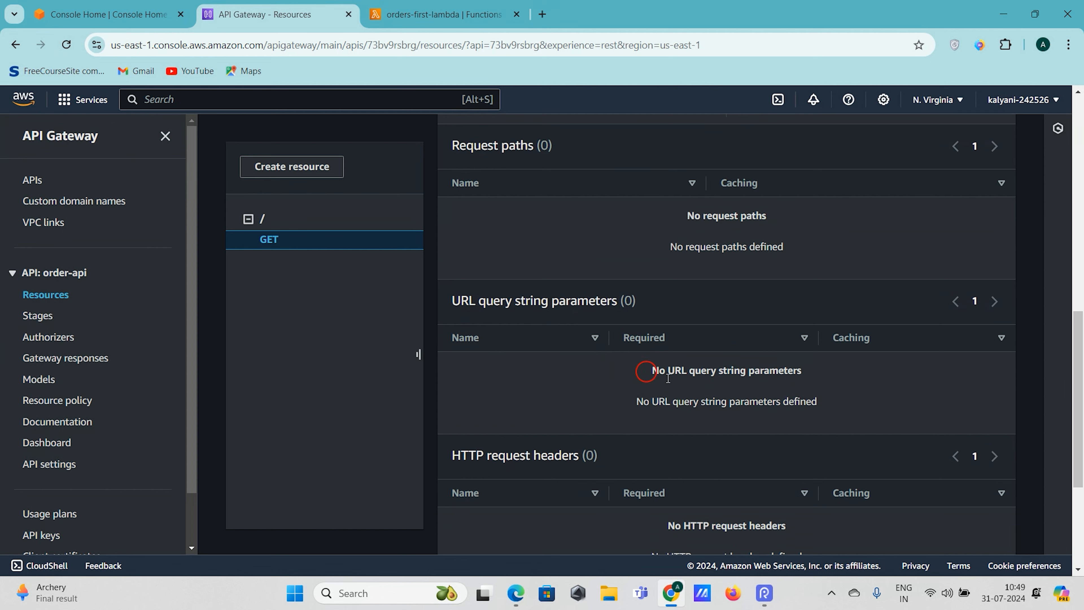
scroll(742, 410, down, 4)
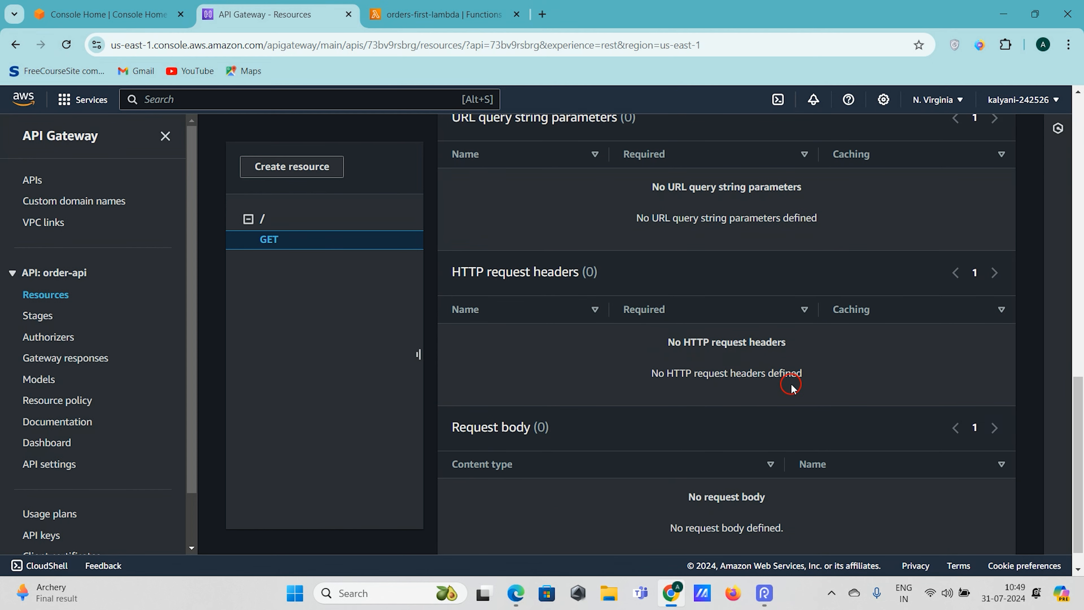
scroll(791, 388, down, 1)
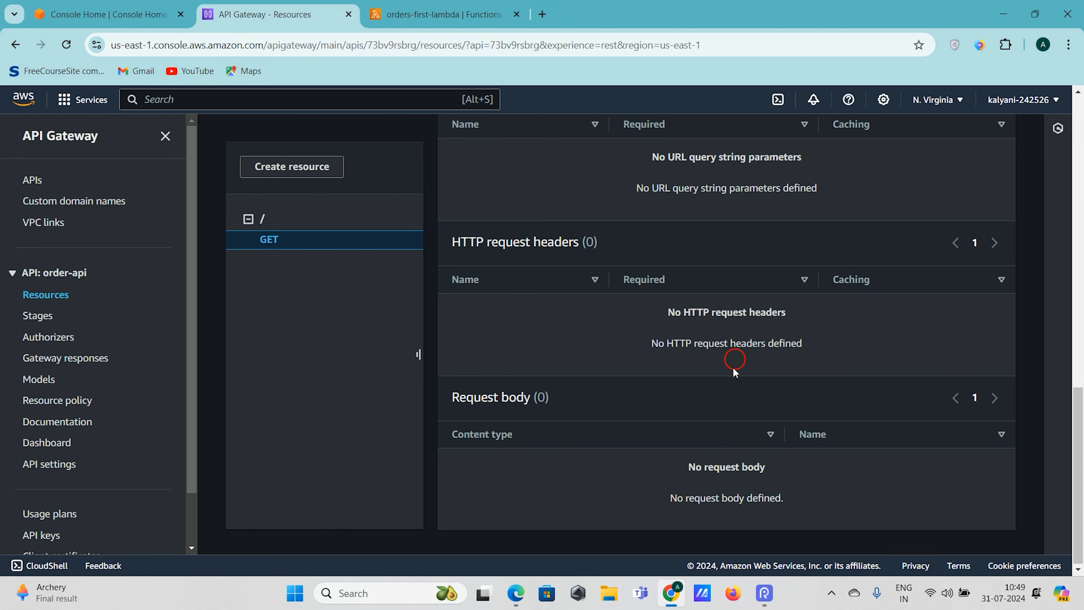
scroll(733, 367, up, 12)
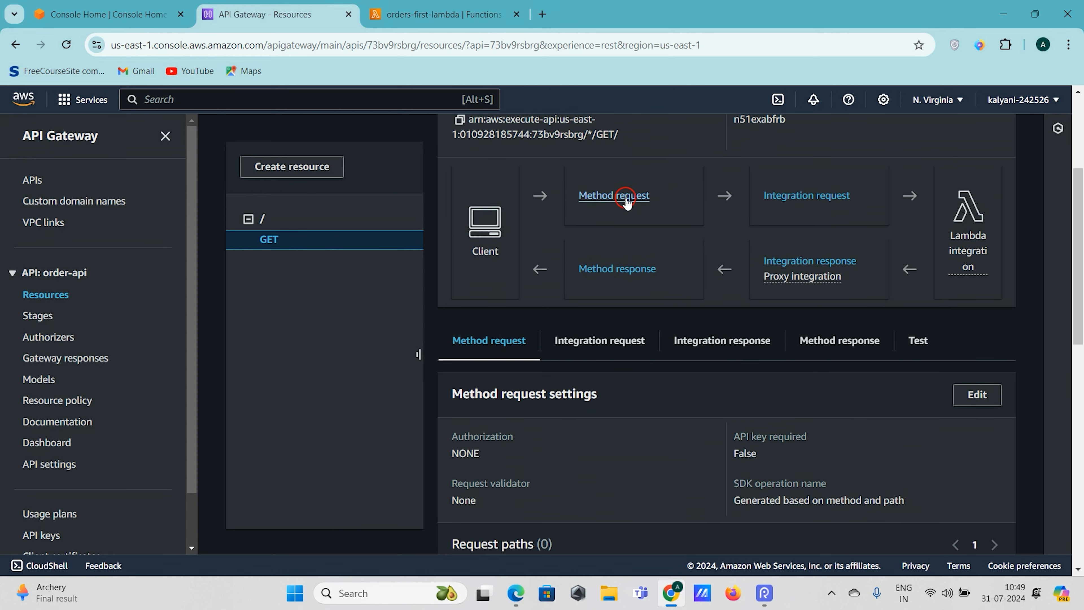
Examine the GET method's integration request settings, URL path parameters, query string parameters and HTTP headers
scroll(627, 205, up, 3)
click(802, 263)
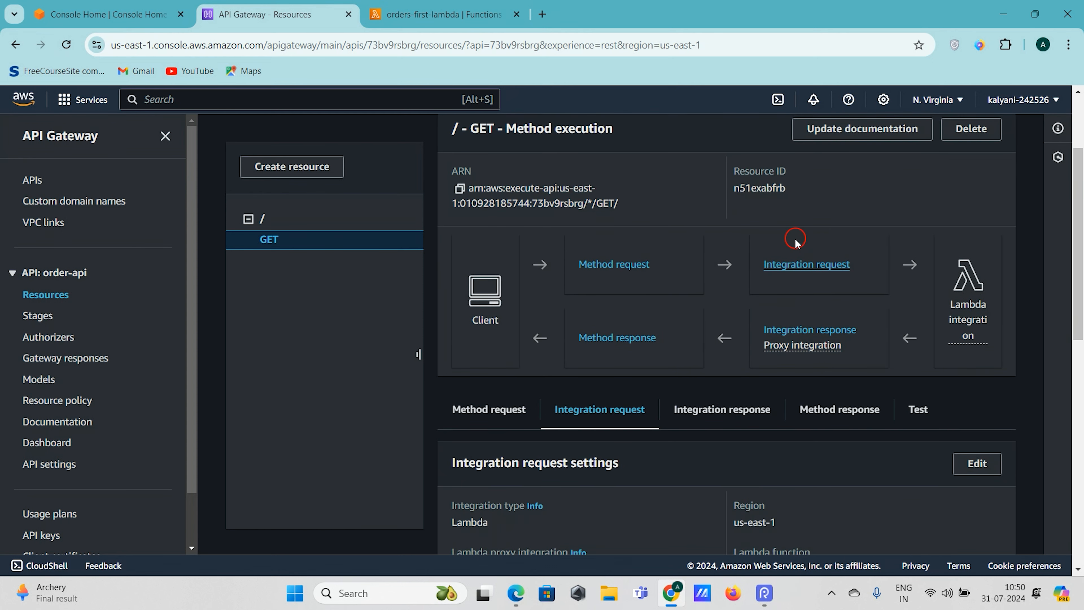
scroll(806, 283, down, 4)
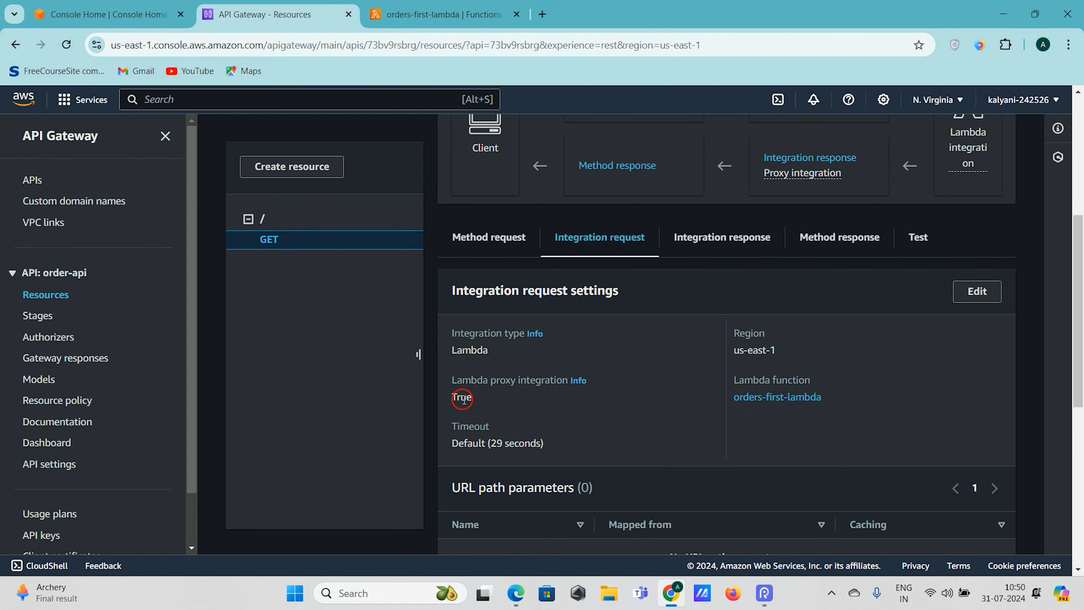
scroll(580, 426, down, 2)
scroll(503, 361, down, 1)
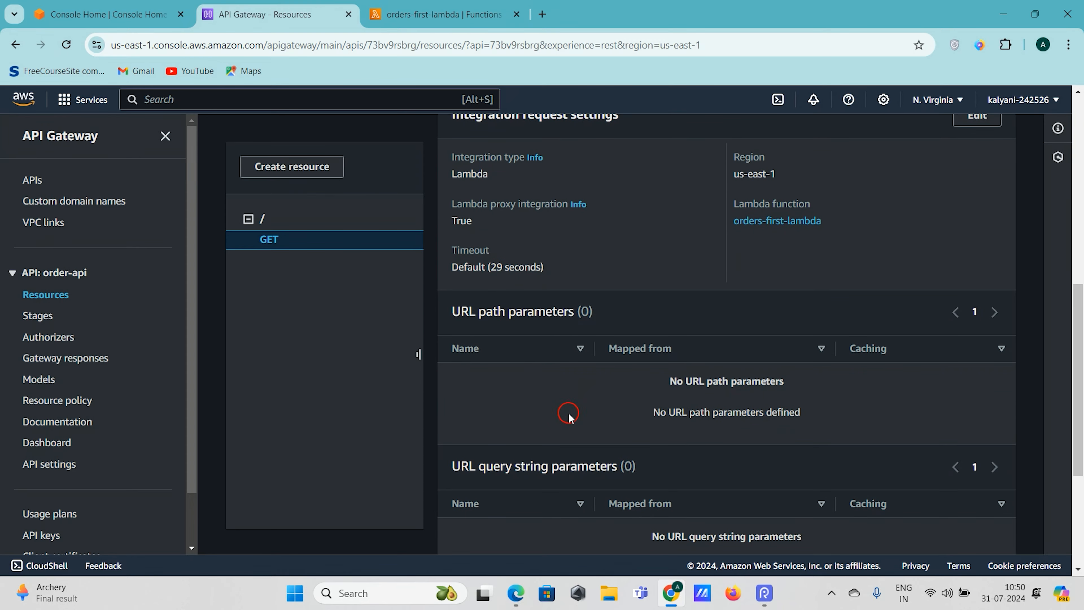
scroll(571, 417, down, 2)
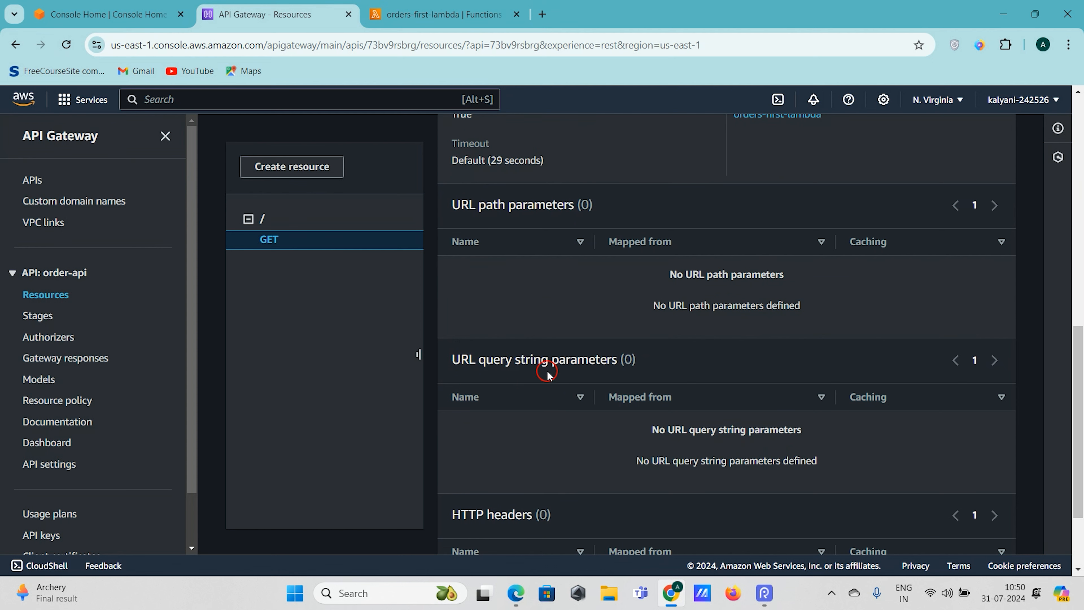
scroll(547, 373, down, 3)
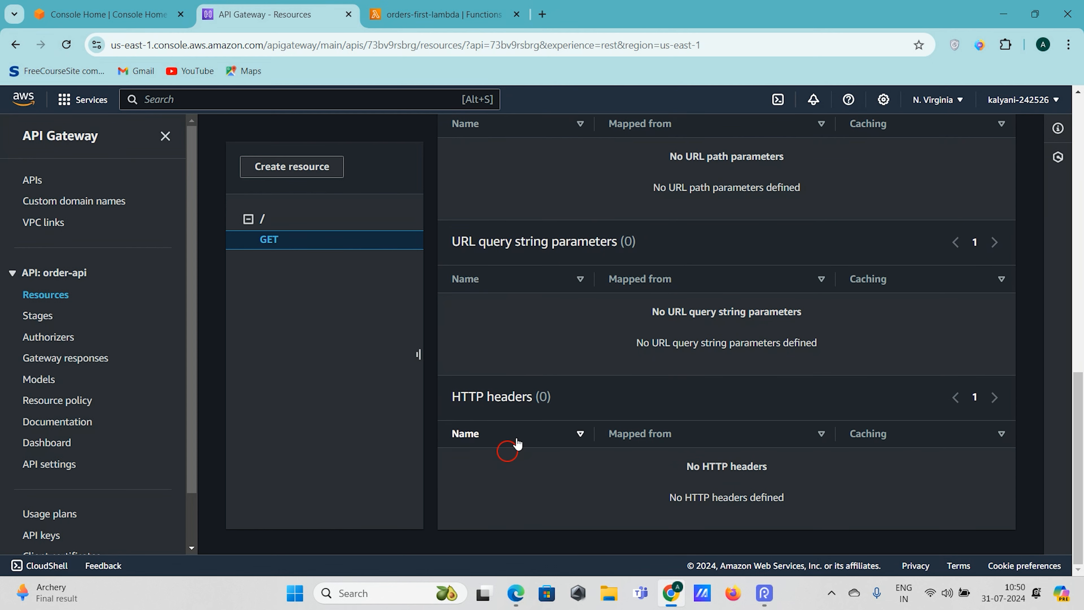
scroll(517, 444, up, 12)
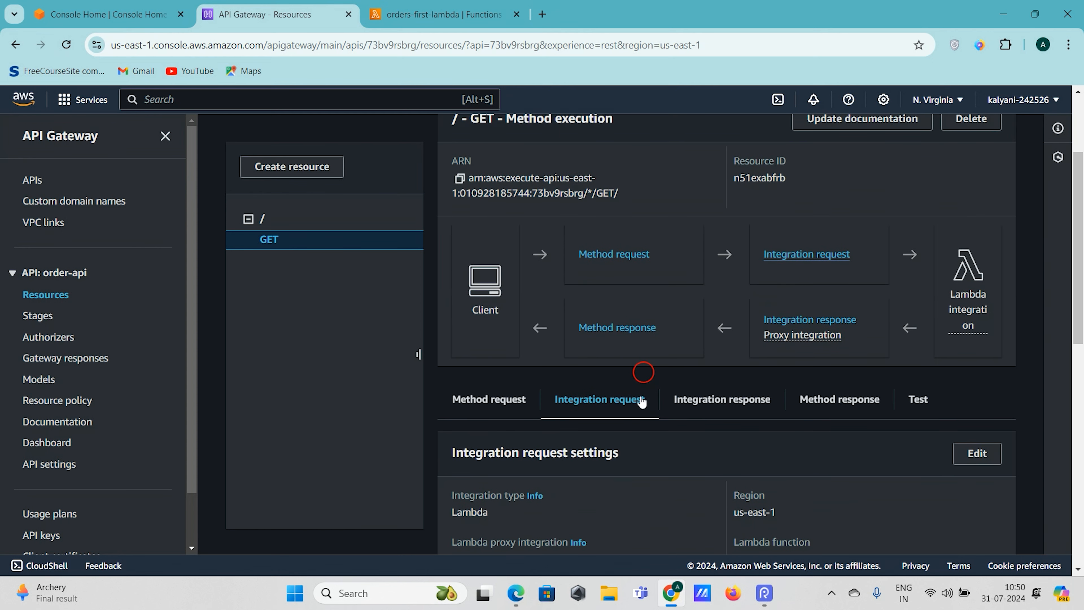
Check which Lambda function the GET method is integrated with and view its integration response
click(971, 311)
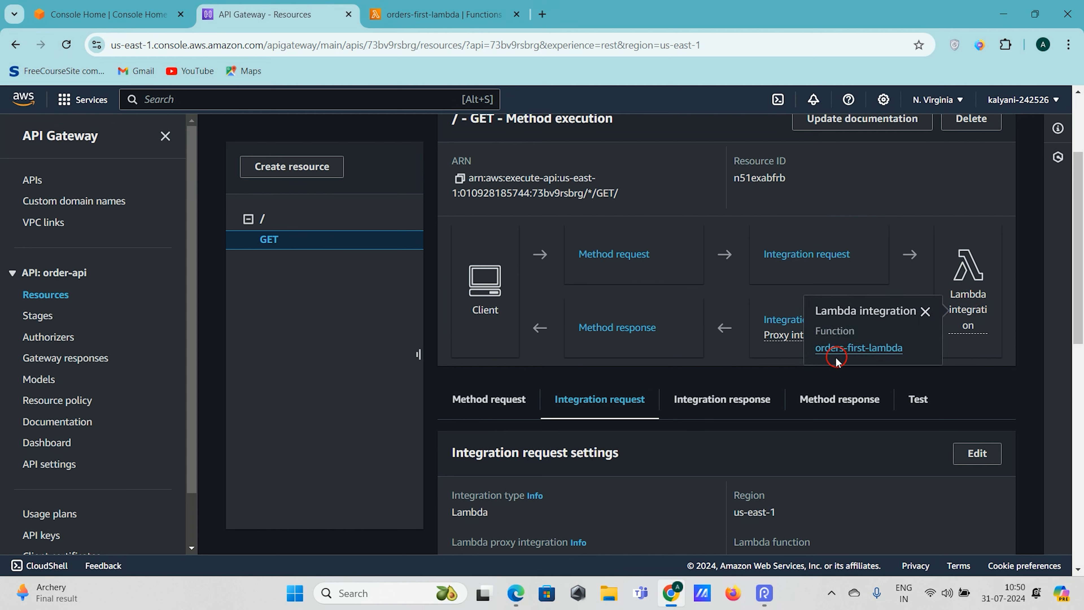
click(979, 342)
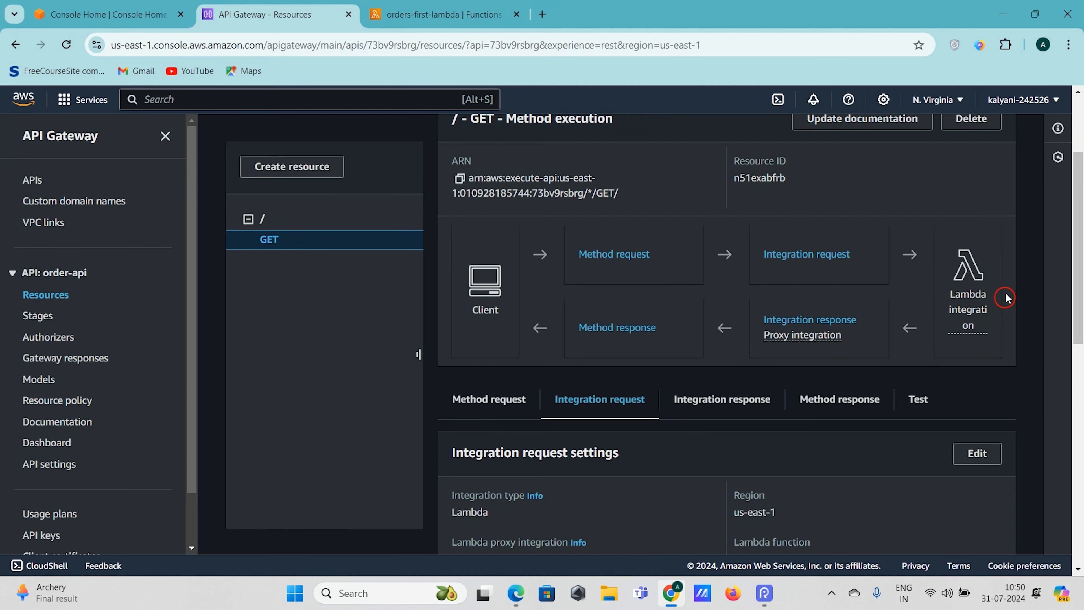
click(800, 322)
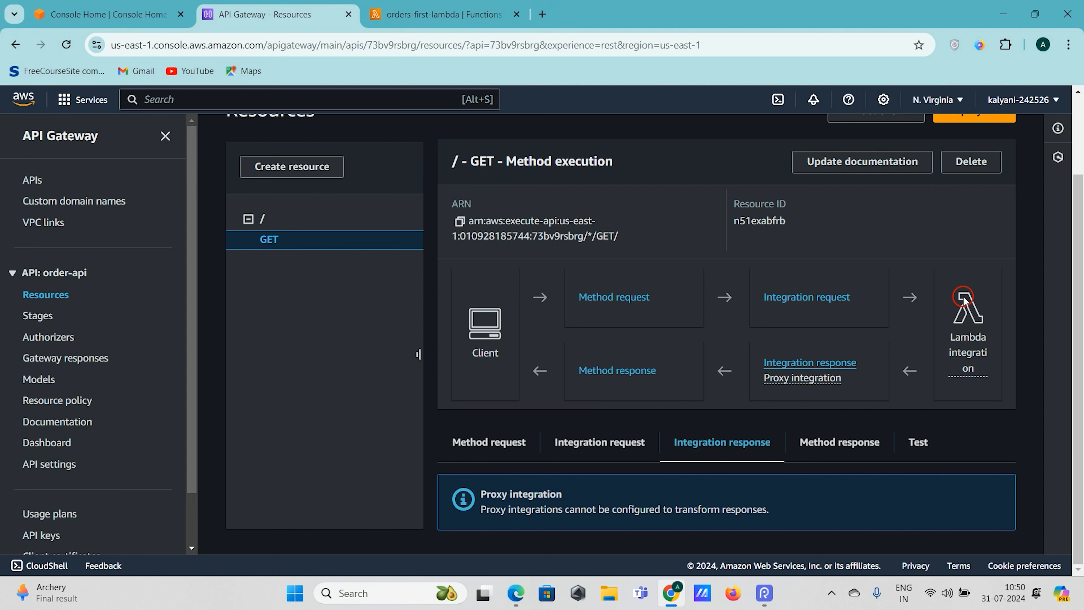
Examine the GET method's method response, including the response headers and response body content type of Response 200
click(620, 370)
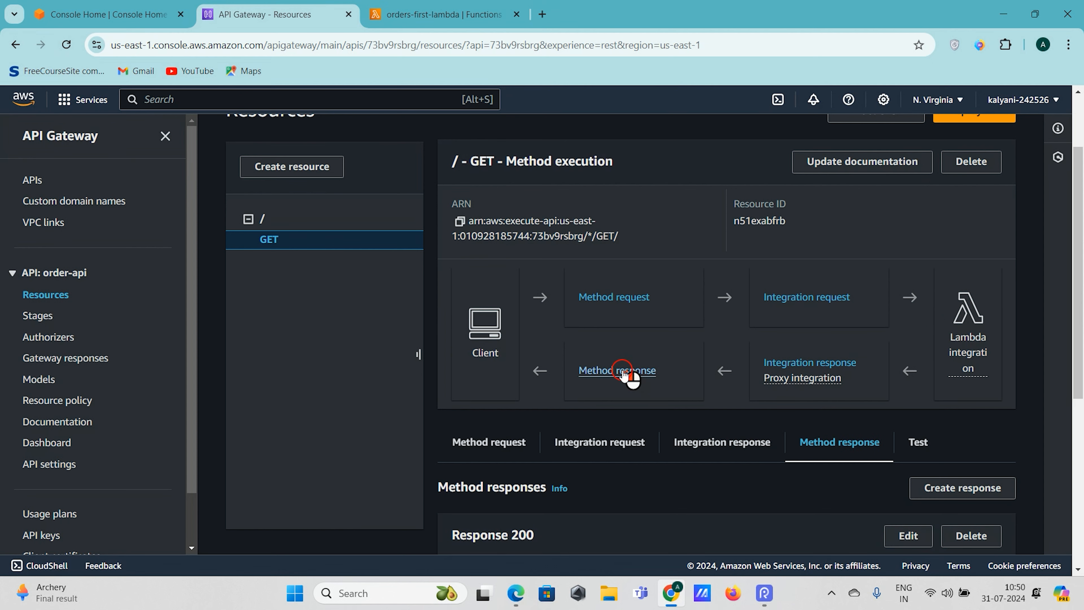
scroll(621, 370, down, 4)
triple_click(531, 367)
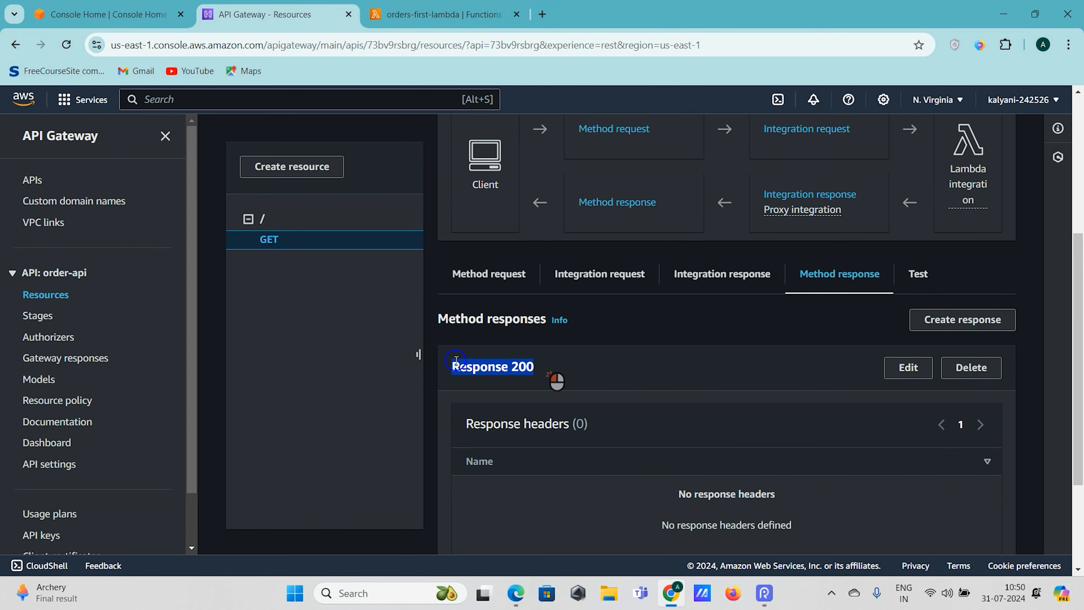
scroll(564, 375, down, 3)
scroll(567, 343, down, 1)
drag(467, 277, 597, 290)
drag(468, 448, 612, 431)
click(556, 504)
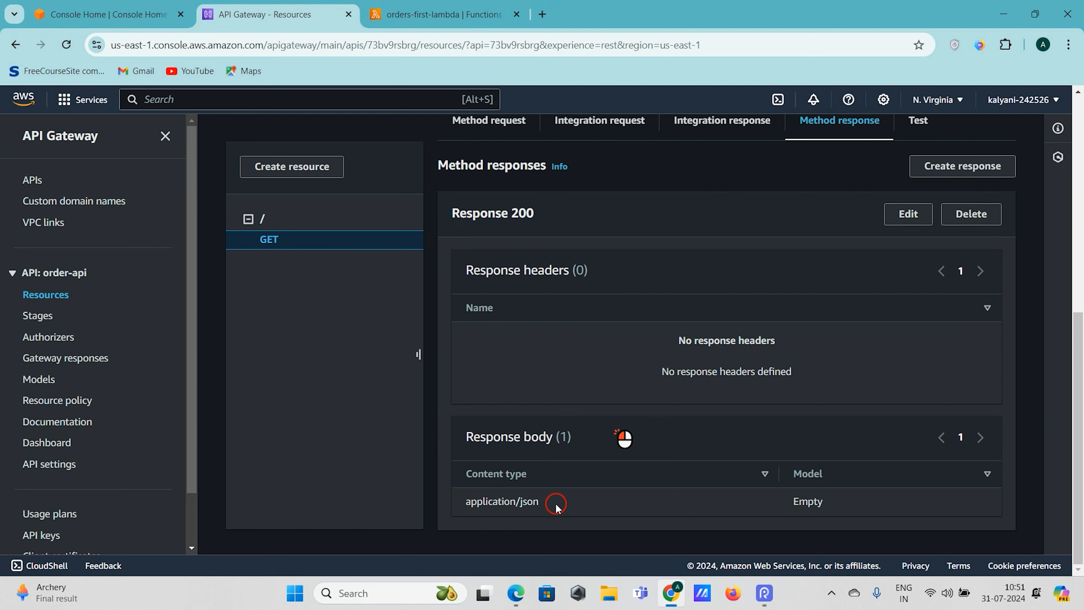
drag(565, 503, 453, 501)
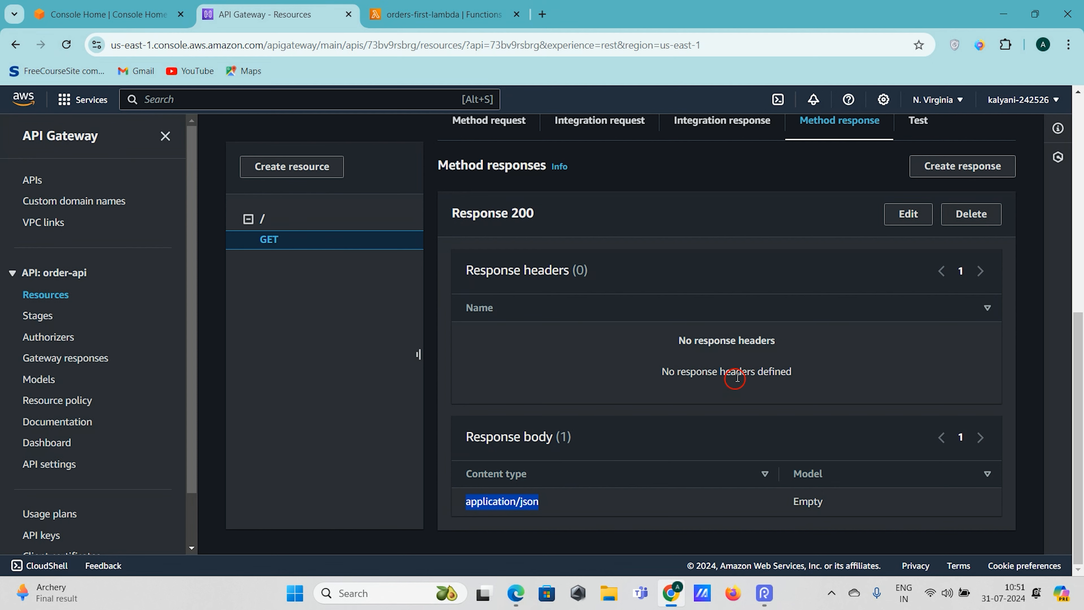
scroll(737, 377, up, 3)
scroll(737, 377, down, 3)
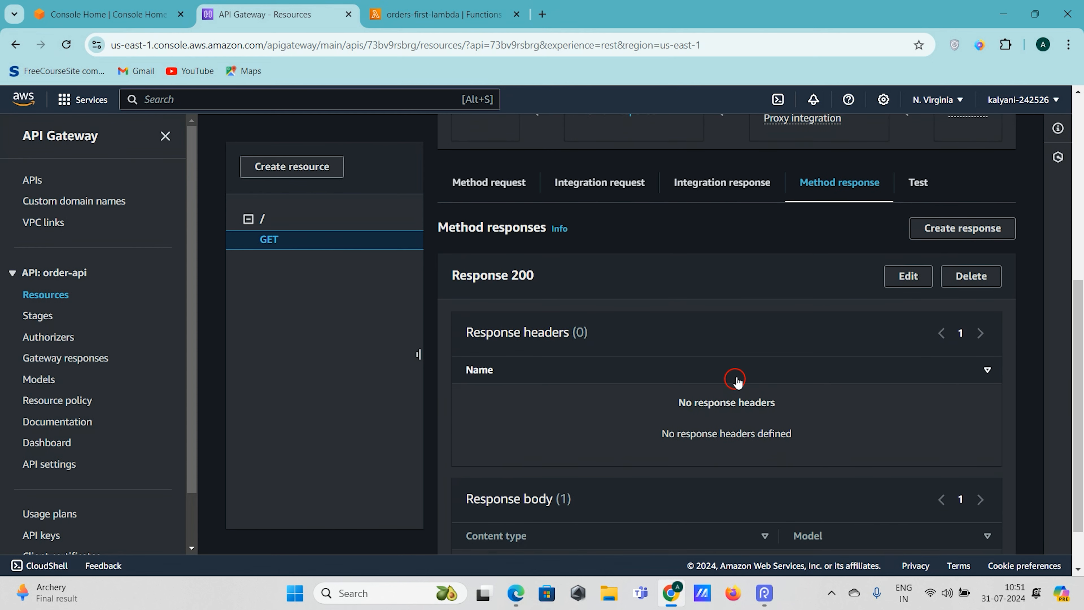
Review the root resource's GET method and its complete request and response flow diagram
scroll(738, 392, up, 3)
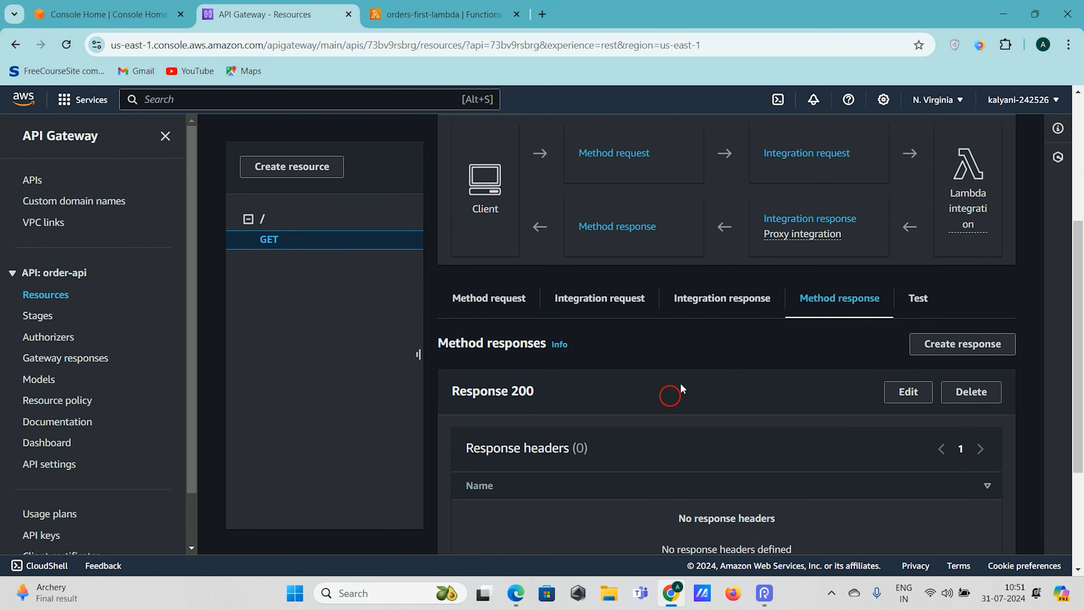
scroll(657, 448, up, 3)
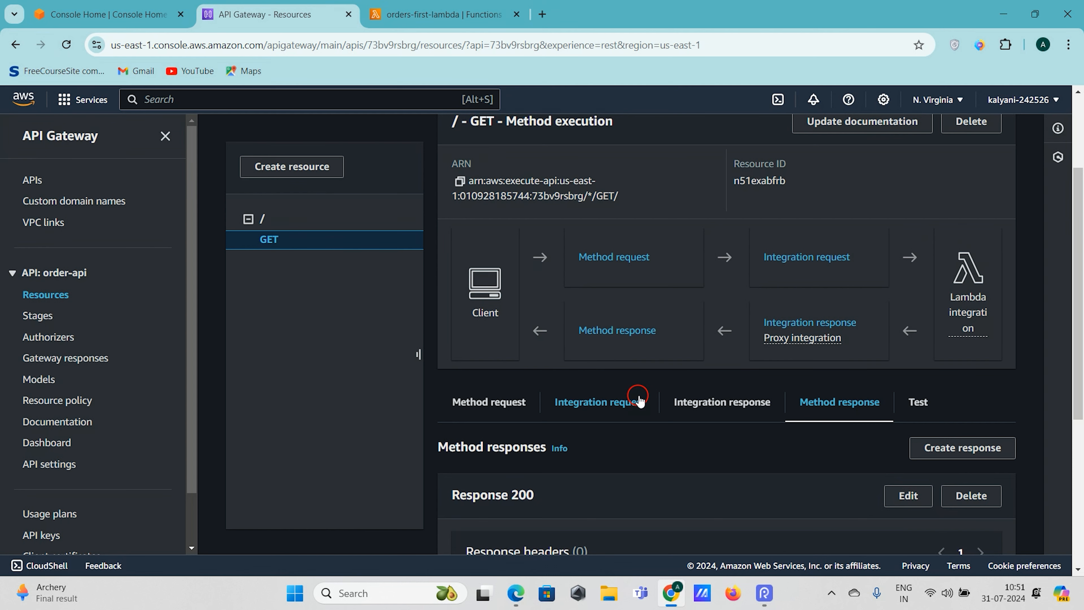
scroll(636, 402, down, 1)
scroll(641, 395, up, 3)
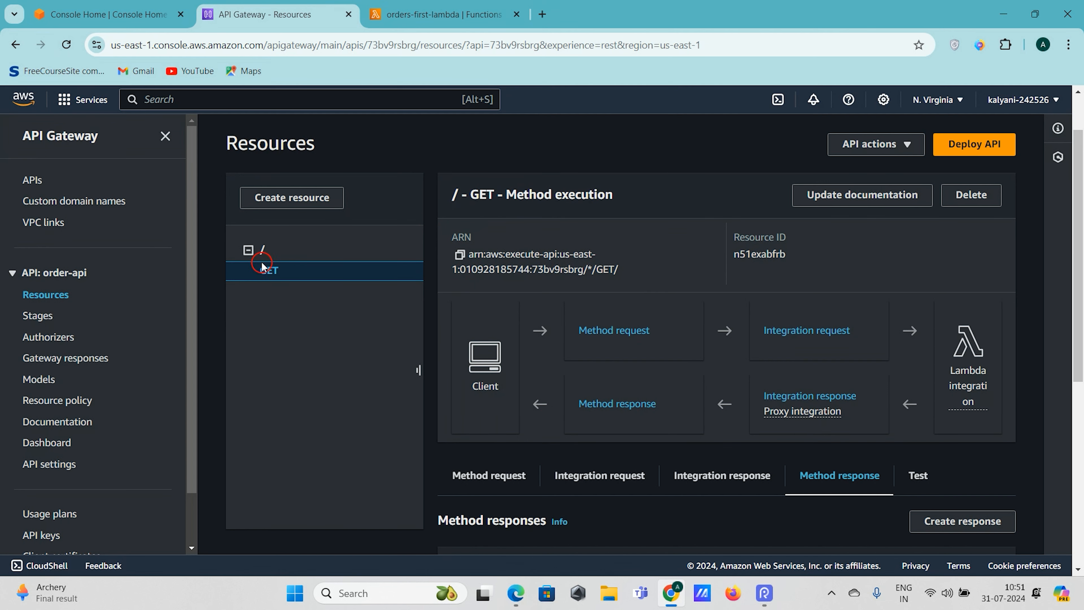
scroll(442, 368, down, 2)
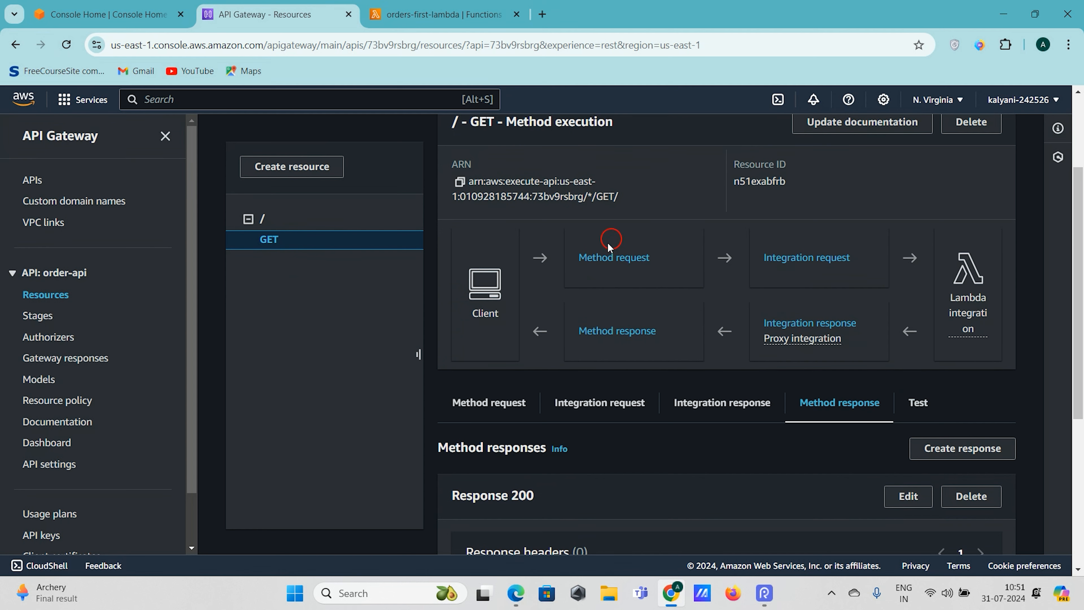
scroll(612, 237, up, 2)
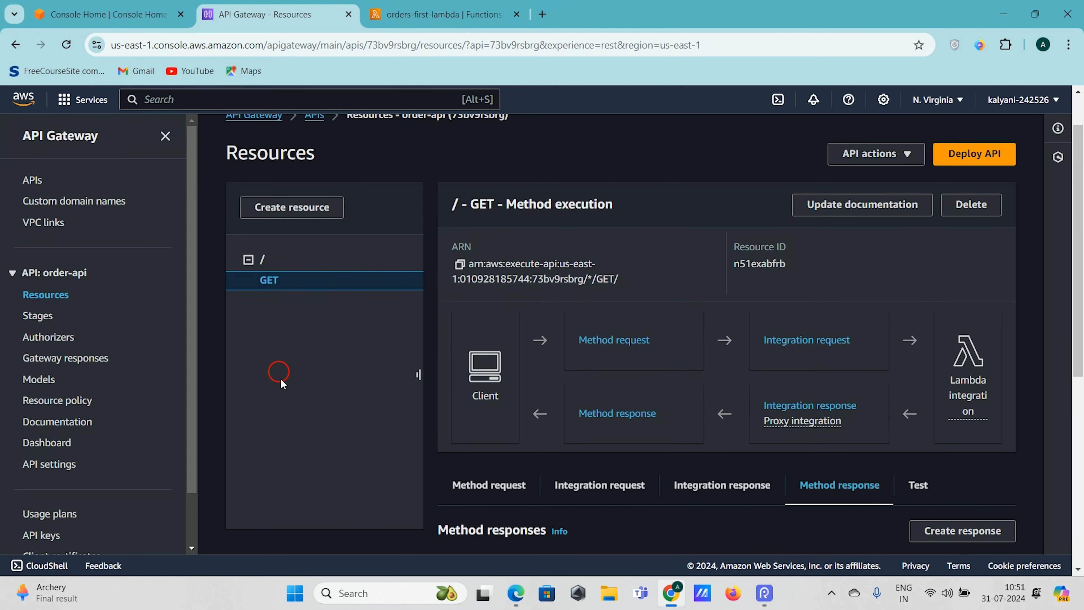
scroll(683, 310, down, 2)
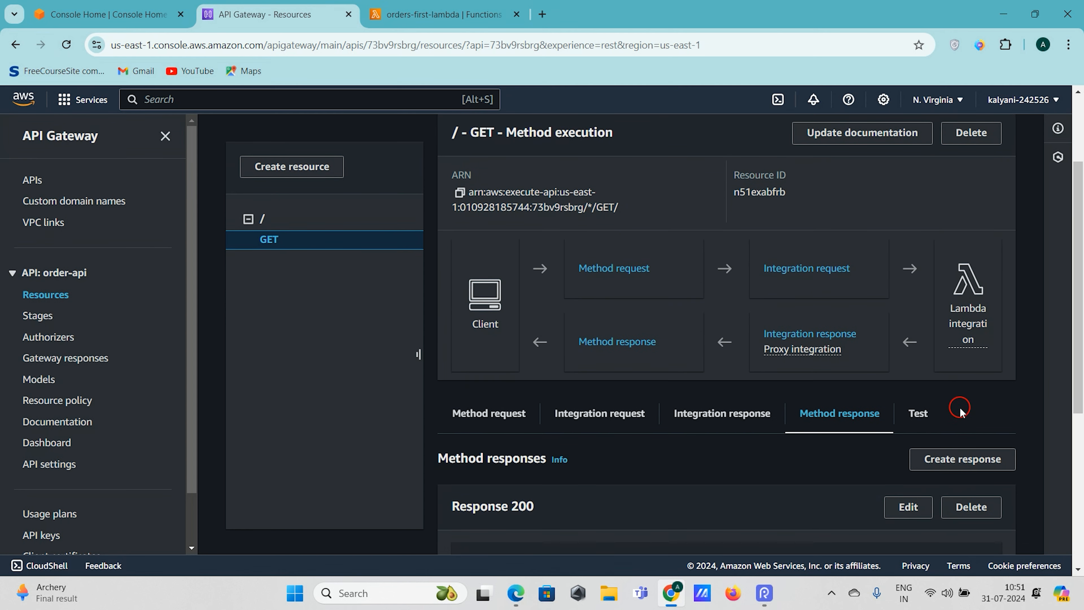
Open the test call form for the root resource's GET method
scroll(837, 337, up, 1)
drag(508, 190, 631, 192)
scroll(782, 320, down, 3)
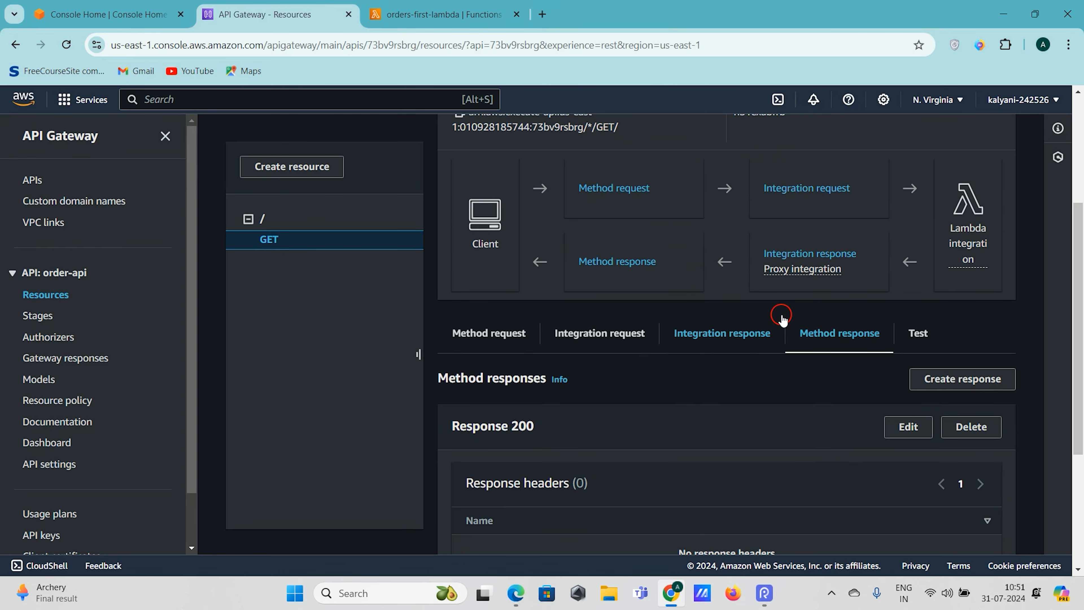
click(926, 335)
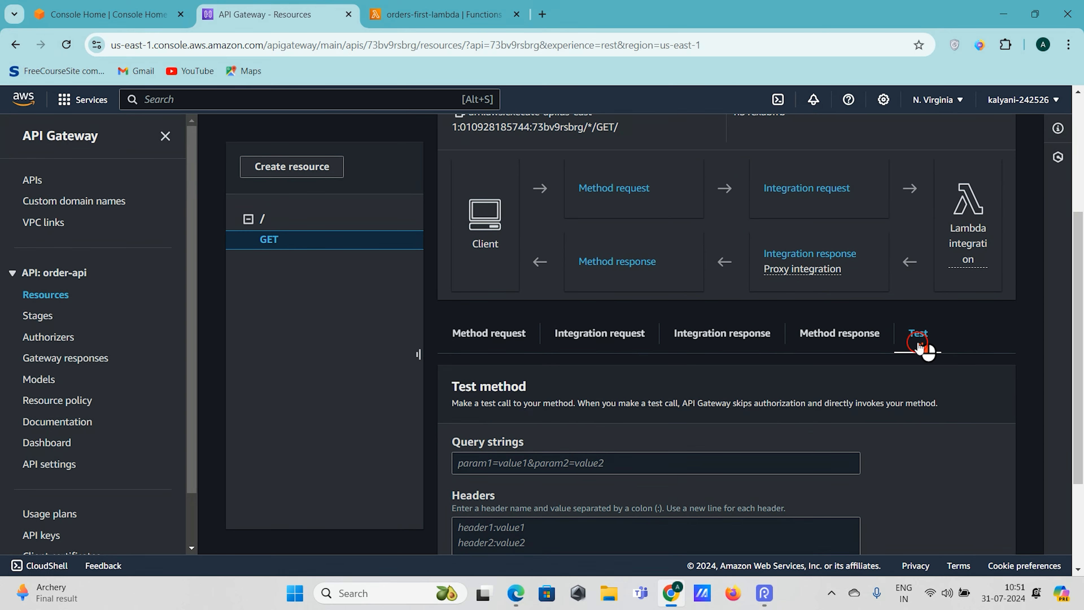
scroll(961, 346, down, 3)
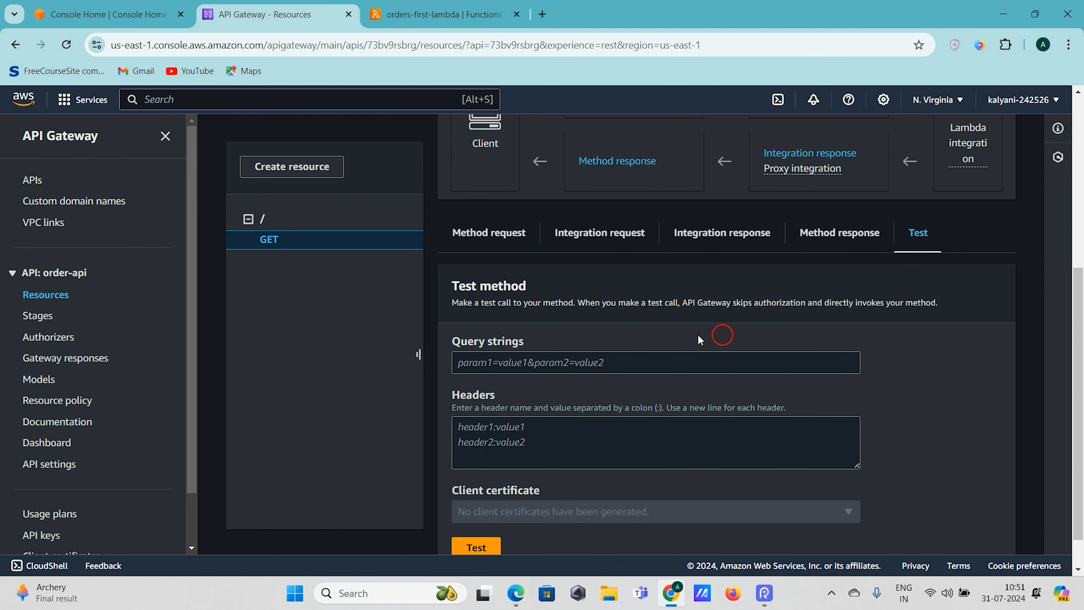
Run a test call of the root GET method with the query strings and headers left empty
click(542, 363)
click(541, 429)
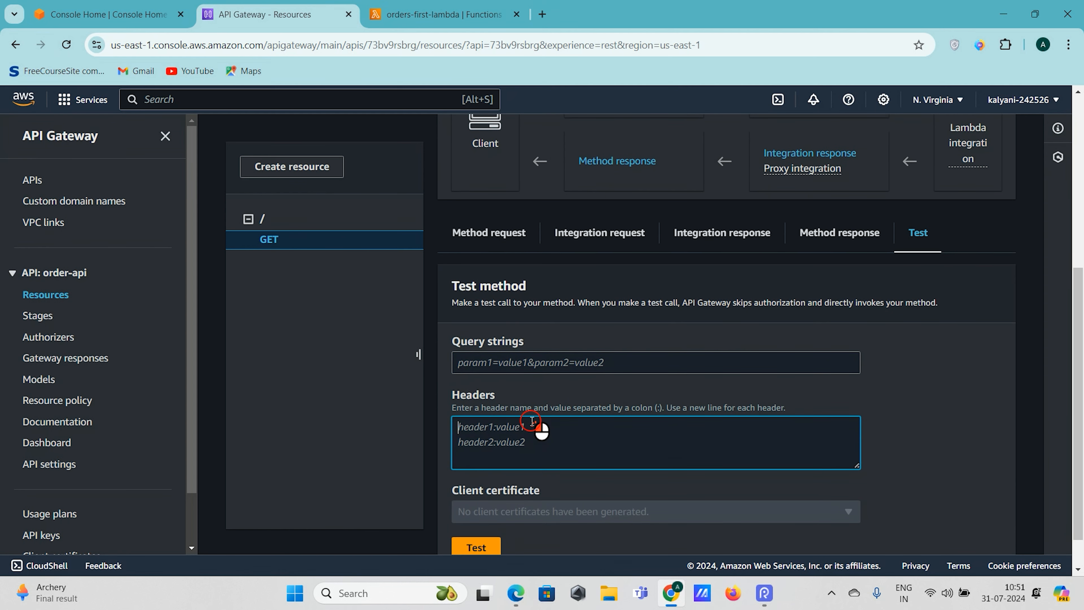
click(533, 354)
click(514, 449)
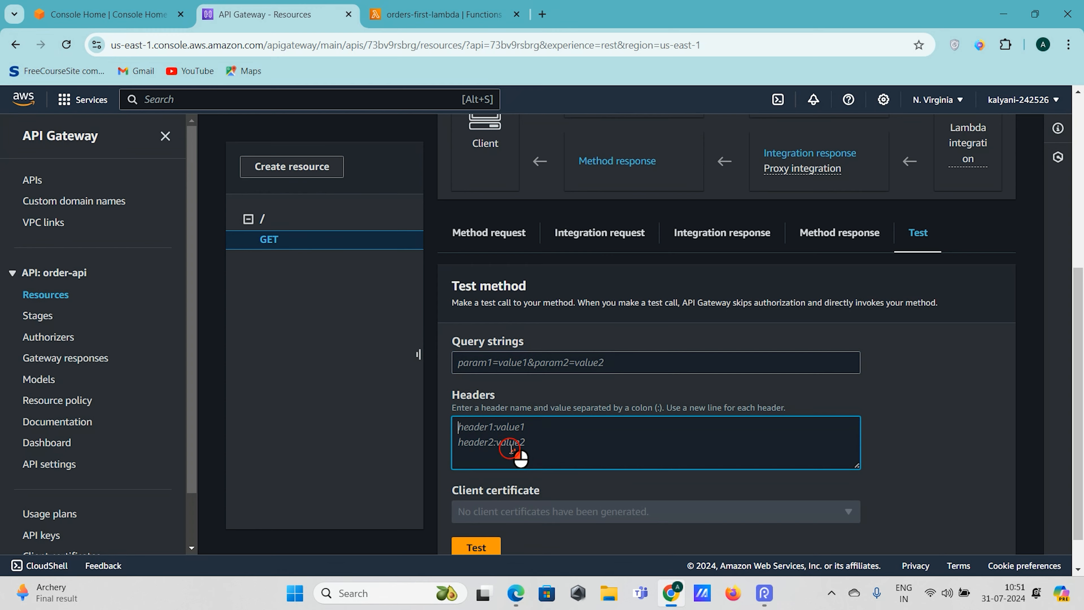
scroll(503, 469, down, 1)
click(476, 513)
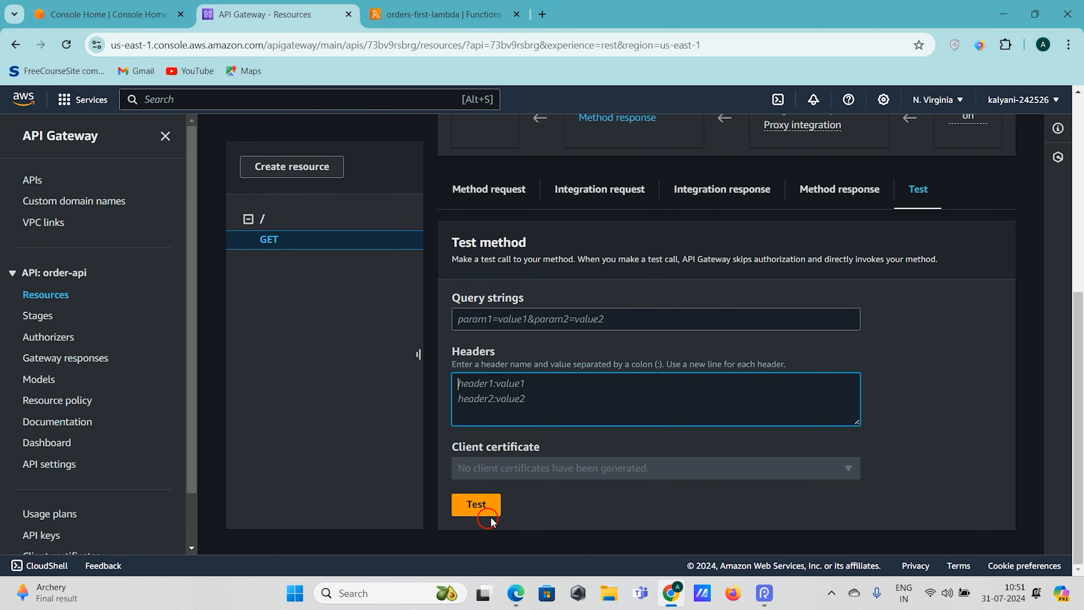
click(509, 318)
click(506, 386)
click(476, 505)
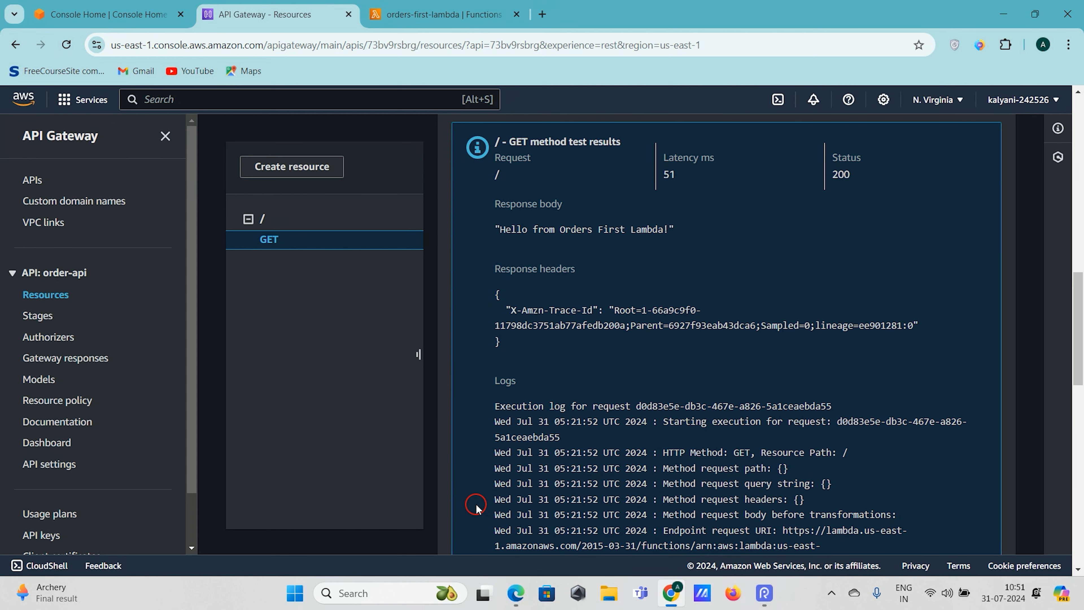
Examine the GET test results: request path, response body, response headers, execution logs and status code
drag(489, 166, 517, 184)
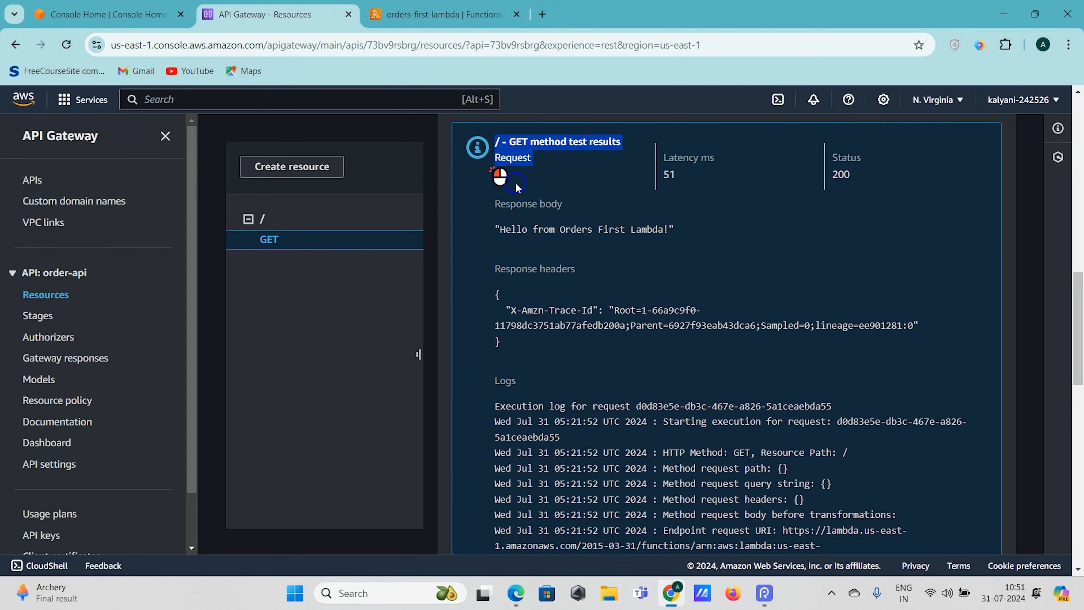
click(516, 183)
double_click(496, 176)
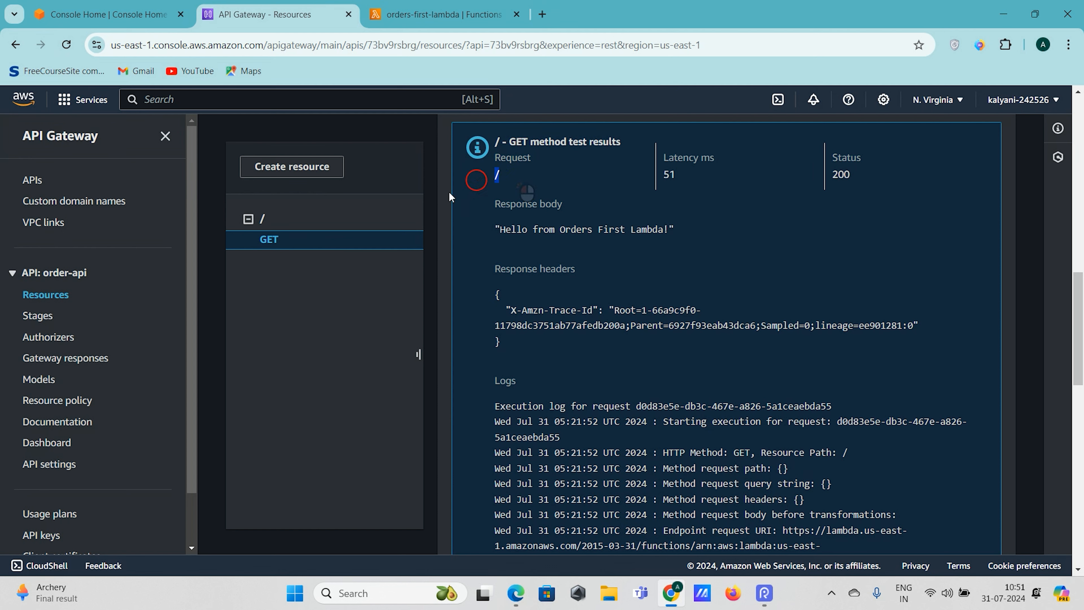
click(493, 235)
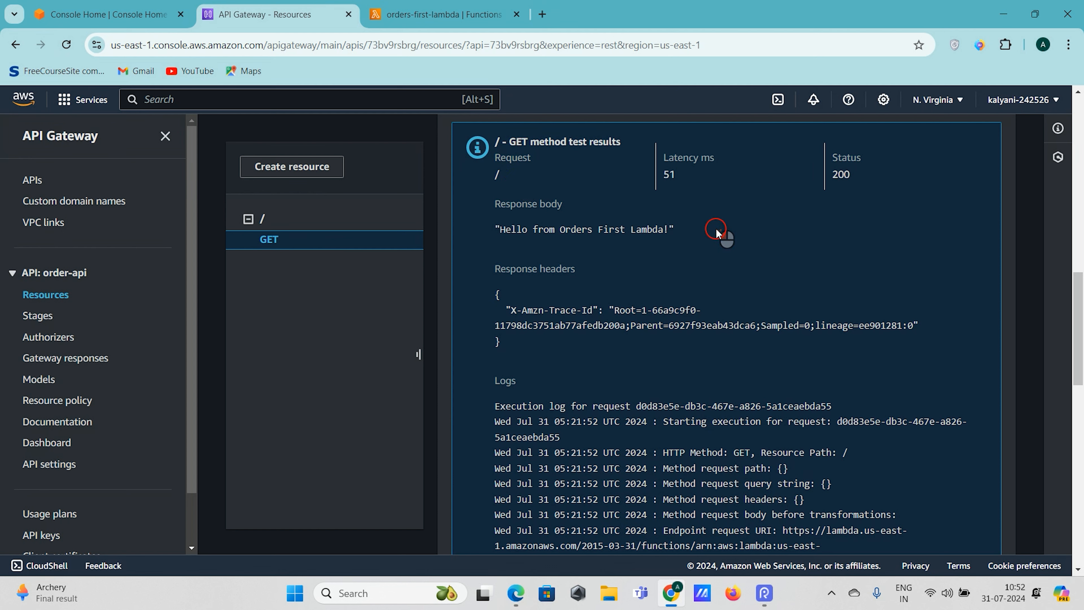
drag(496, 268, 531, 341)
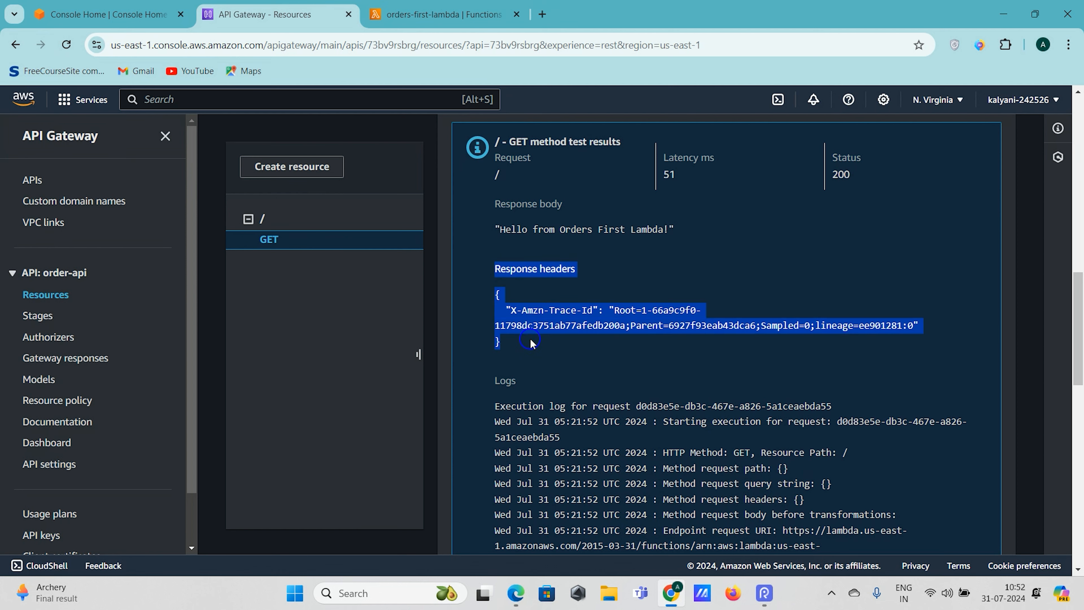
scroll(804, 345, down, 6)
scroll(804, 346, up, 6)
drag(498, 364, 675, 354)
click(678, 360)
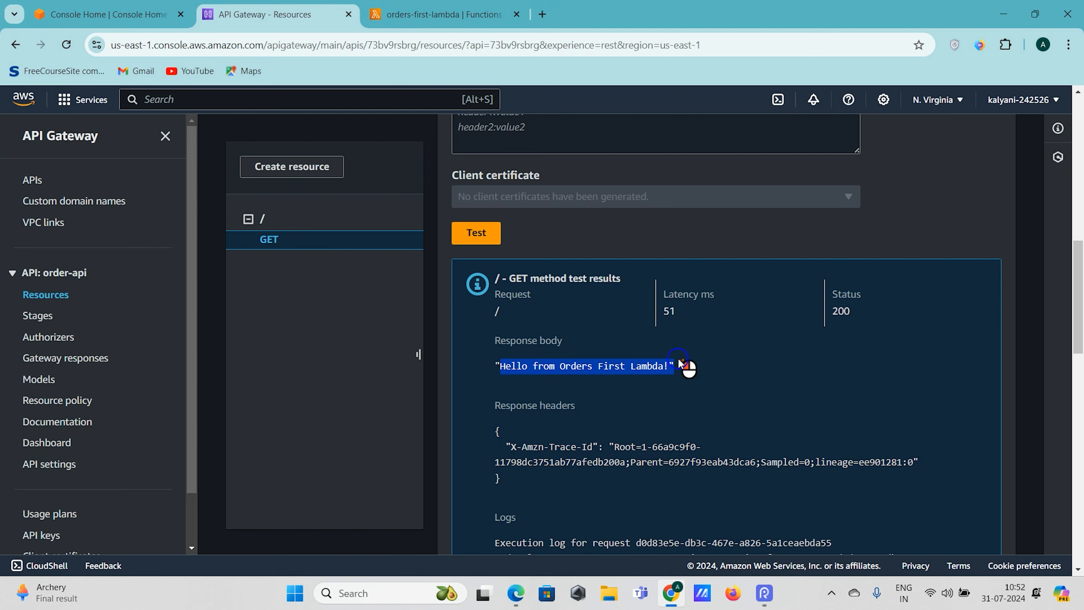
drag(839, 311, 860, 315)
click(789, 371)
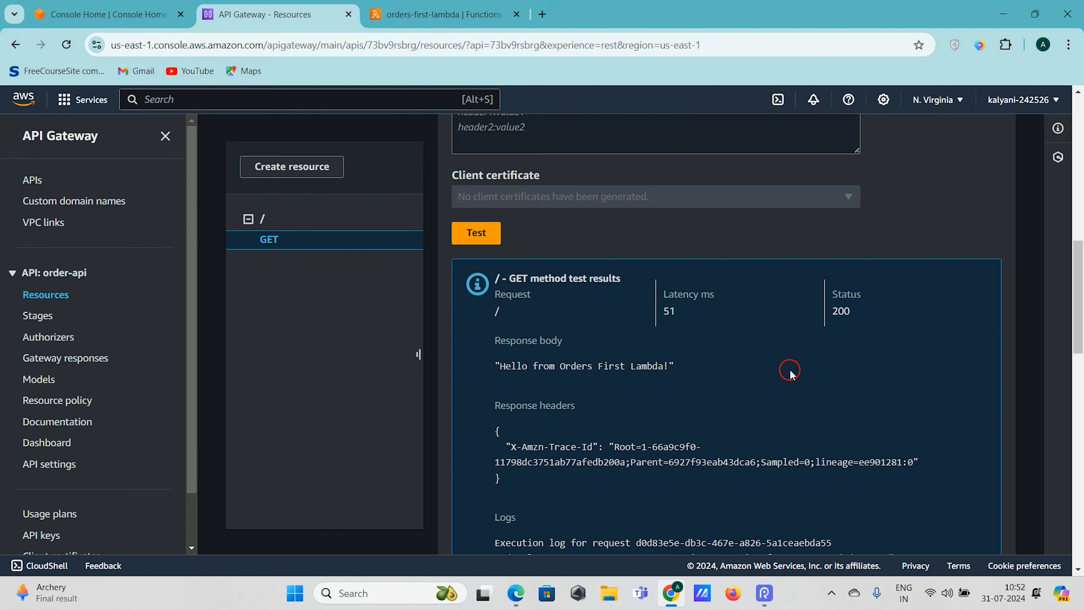
Create a resource named orders under the root path / and dismiss the feedback form
scroll(790, 373, up, 10)
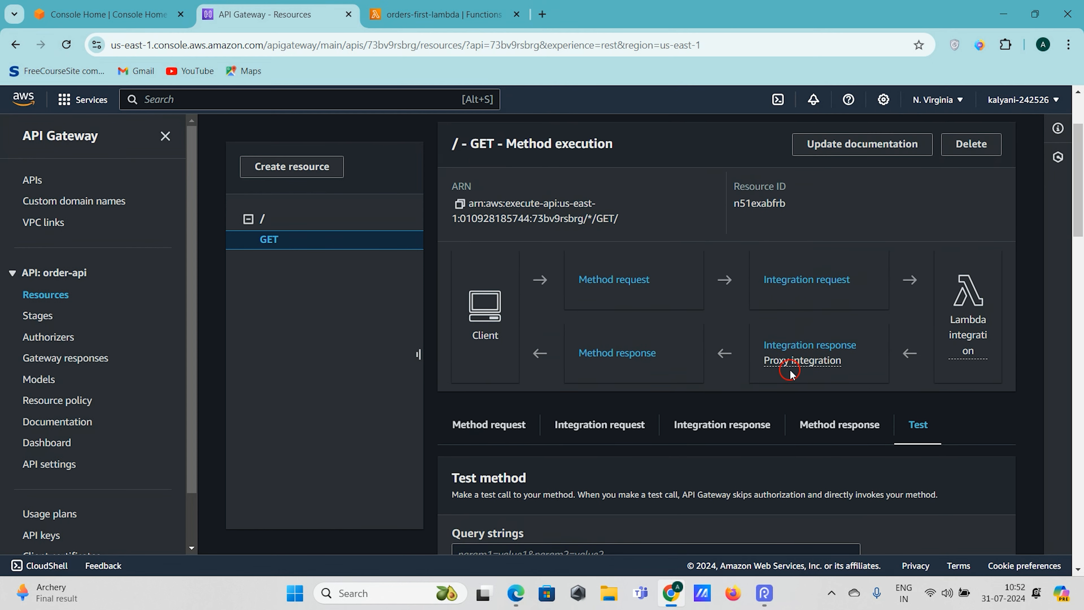
scroll(789, 373, up, 3)
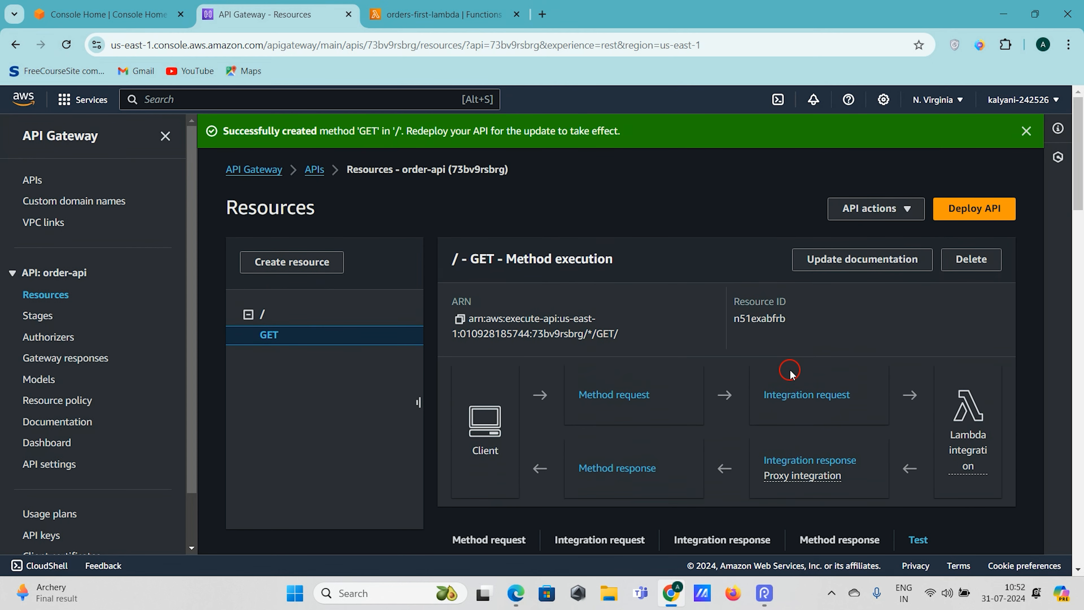
click(264, 316)
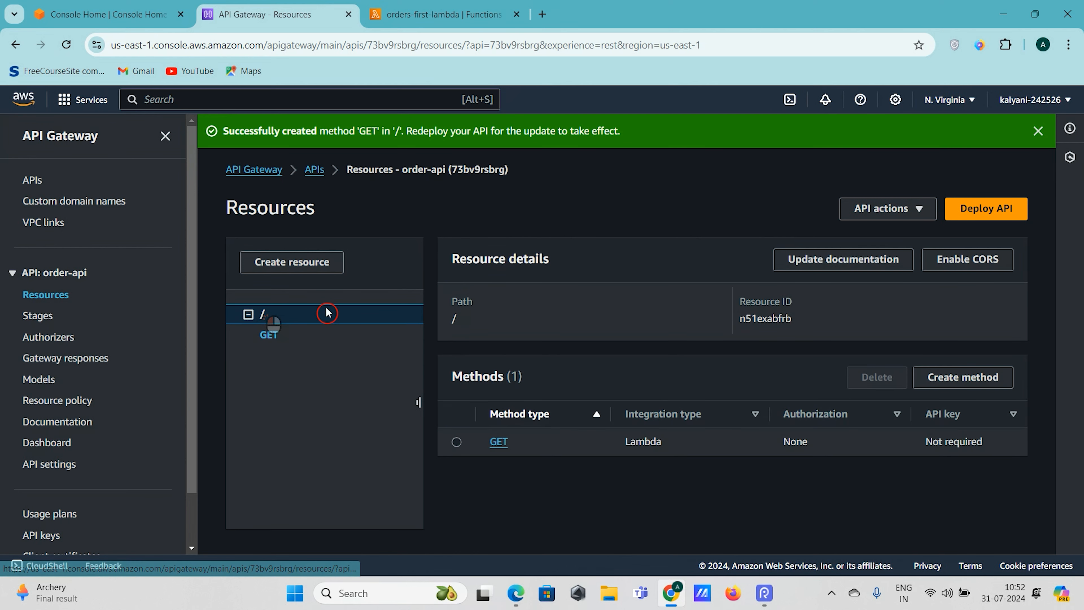
click(306, 263)
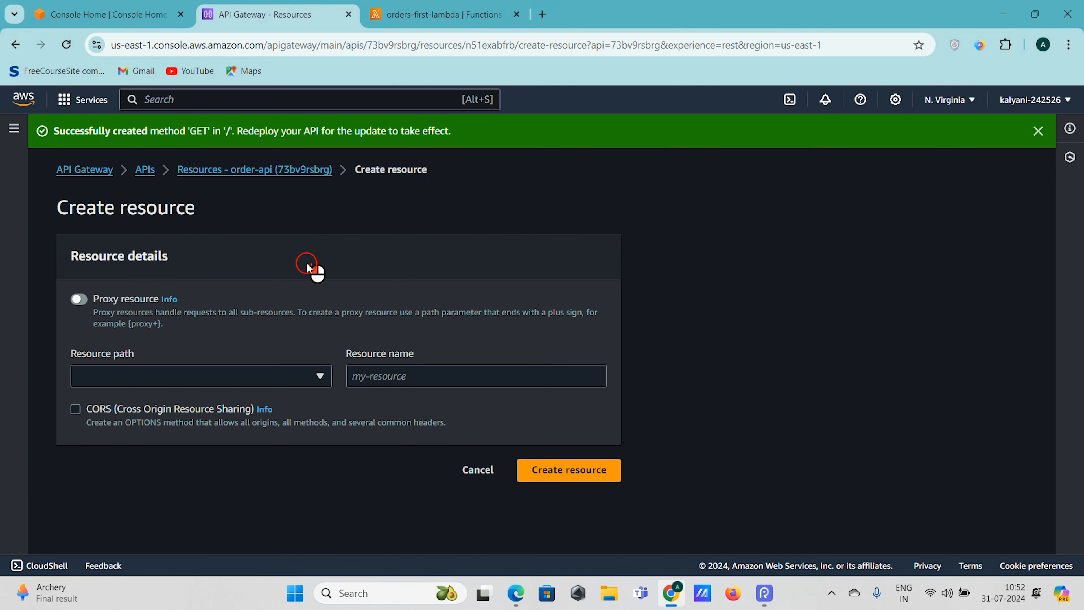
click(425, 377)
text(orders)
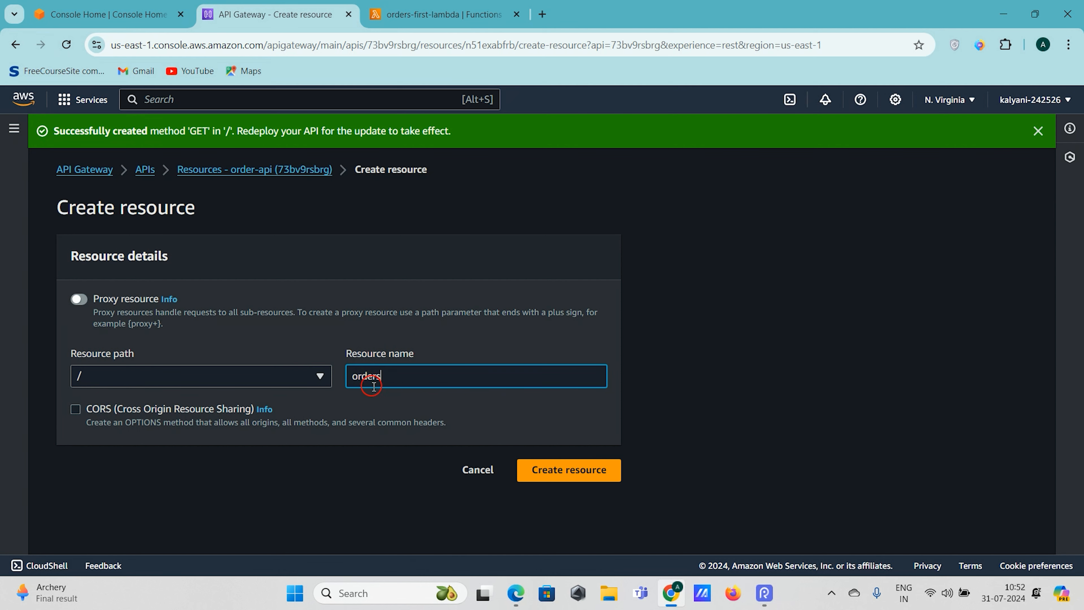
click(577, 470)
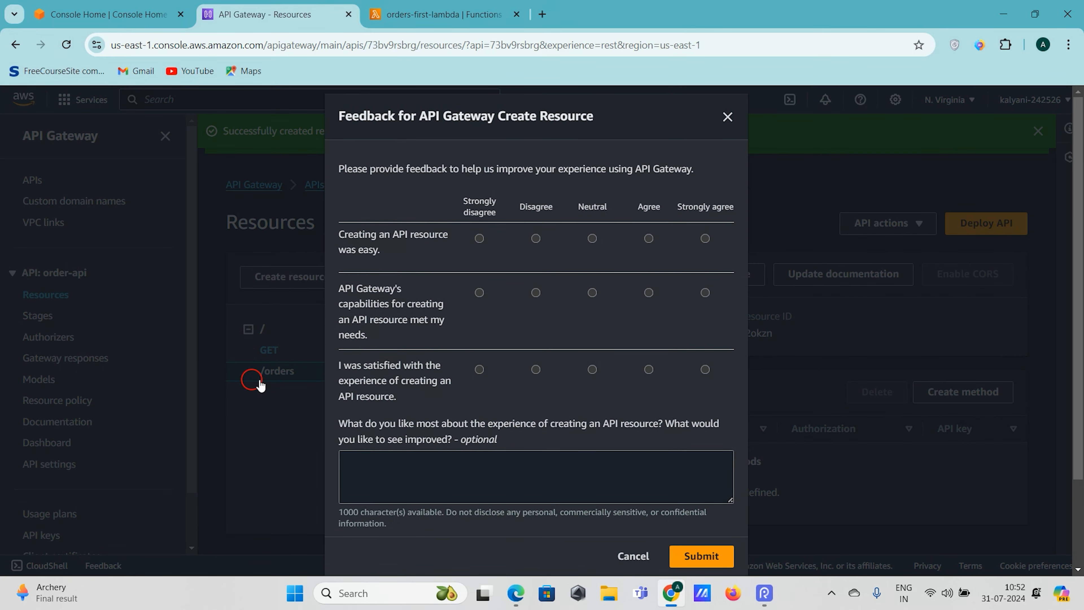
scroll(503, 295, down, 4)
scroll(510, 282, up, 4)
click(728, 117)
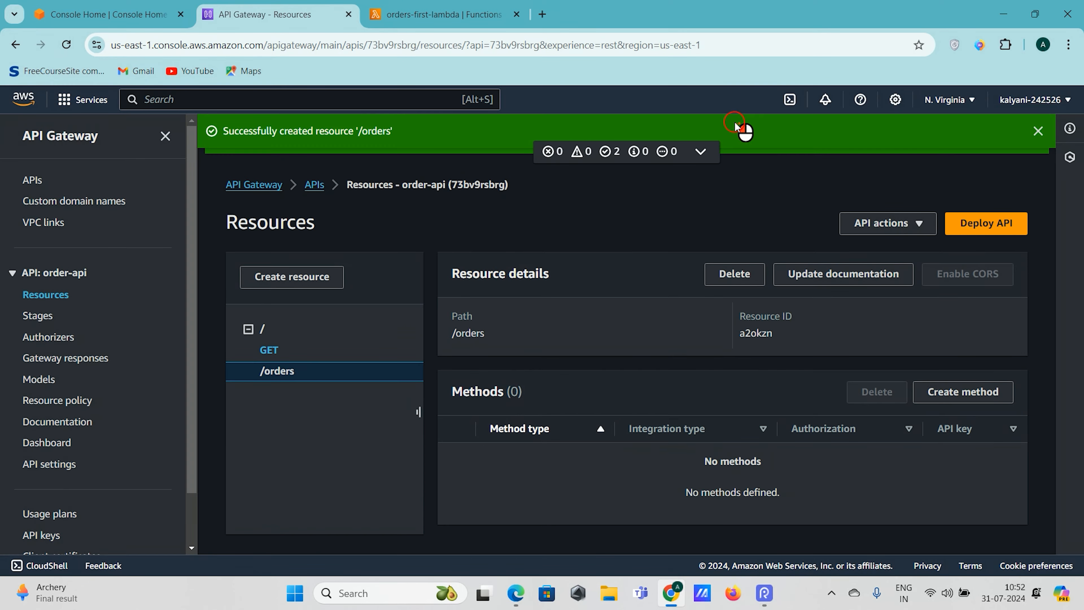
Compare the path of the /orders resource with the path of the root resource
click(275, 377)
drag(466, 268, 454, 334)
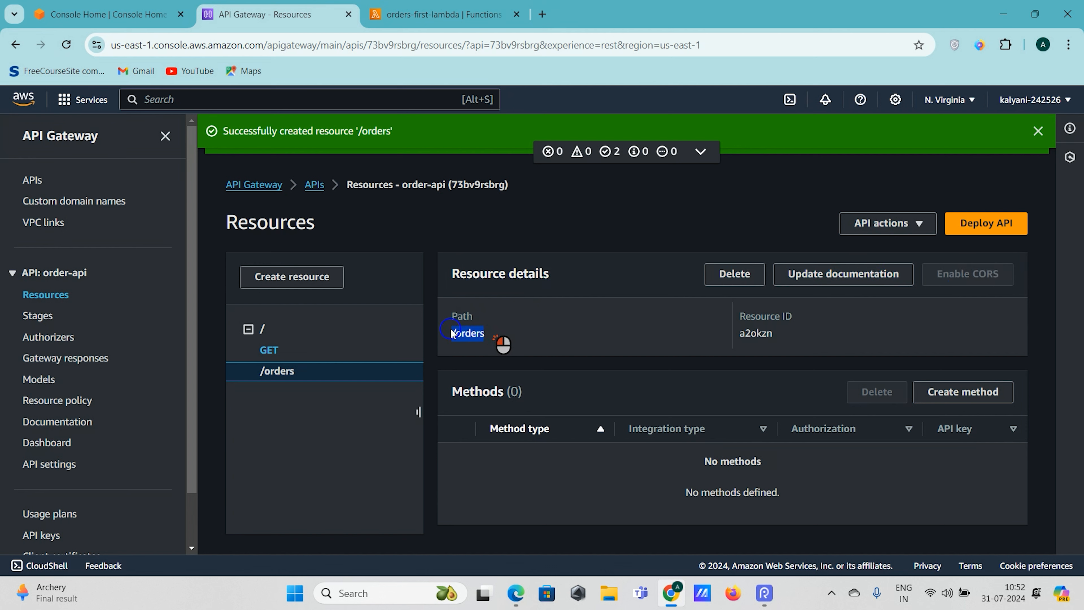
drag(518, 339, 455, 333)
click(263, 329)
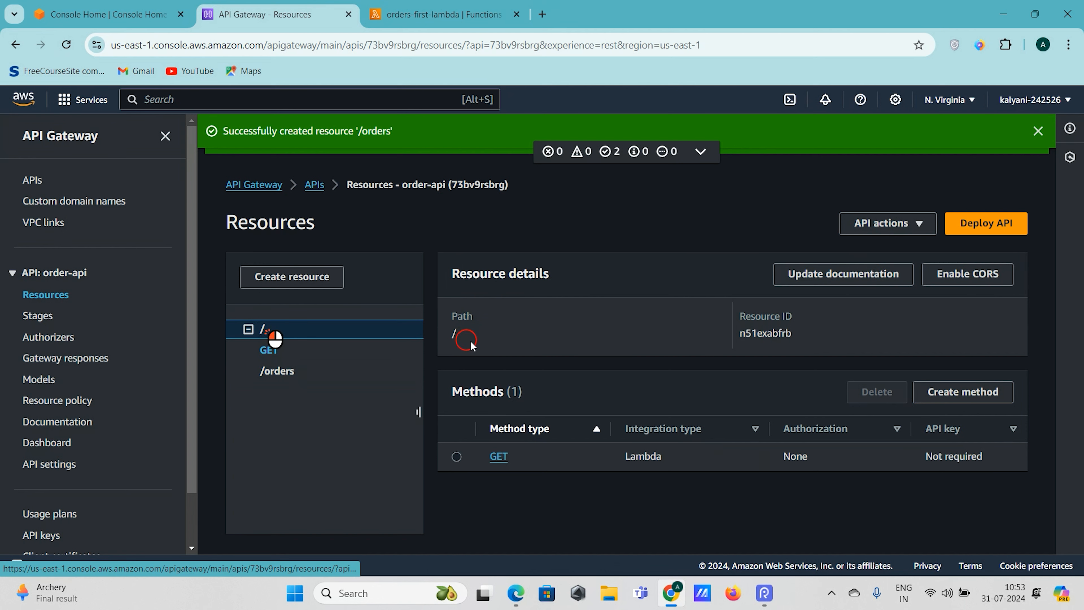
click(277, 371)
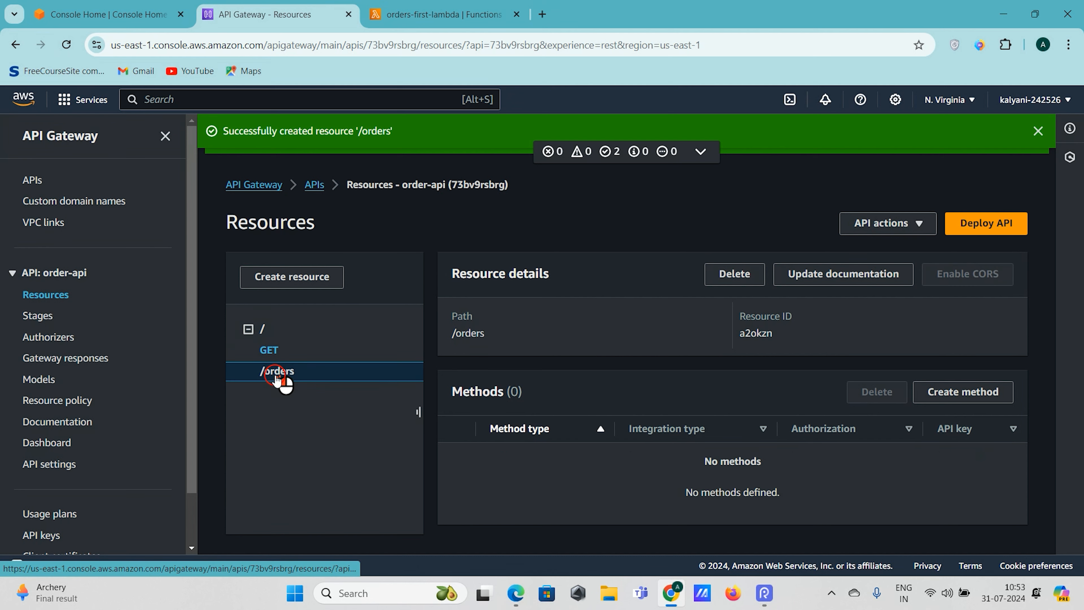
mouse_move(453, 336)
mouse_down()
mouse_move(501, 334)
mouse_move(438, 328)
mouse_up()
click(579, 330)
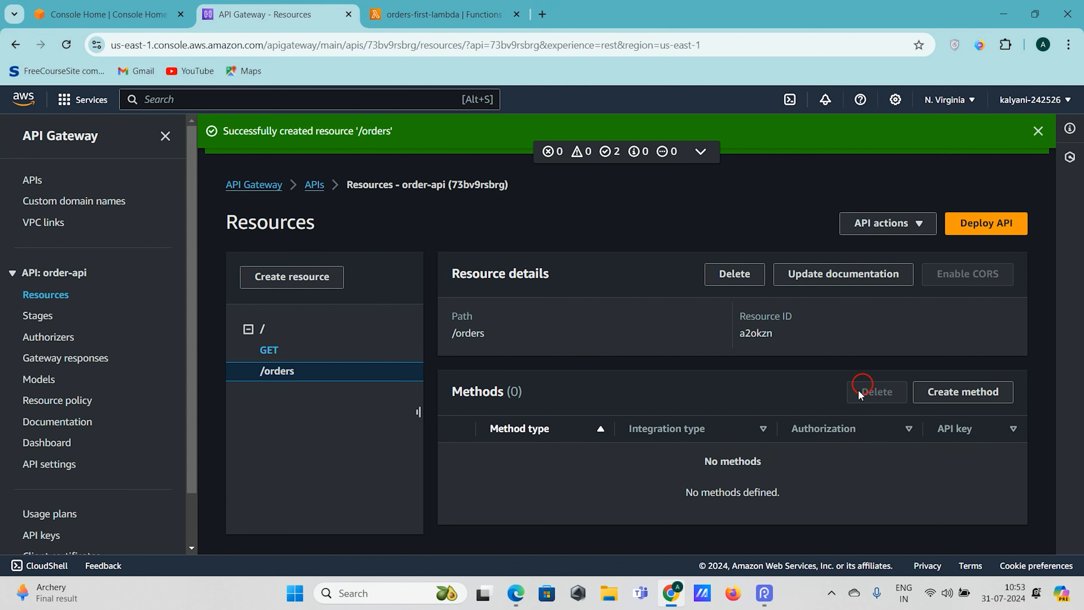
Start creating a method on /orders with method type GET and Lambda function as the integration type
click(977, 388)
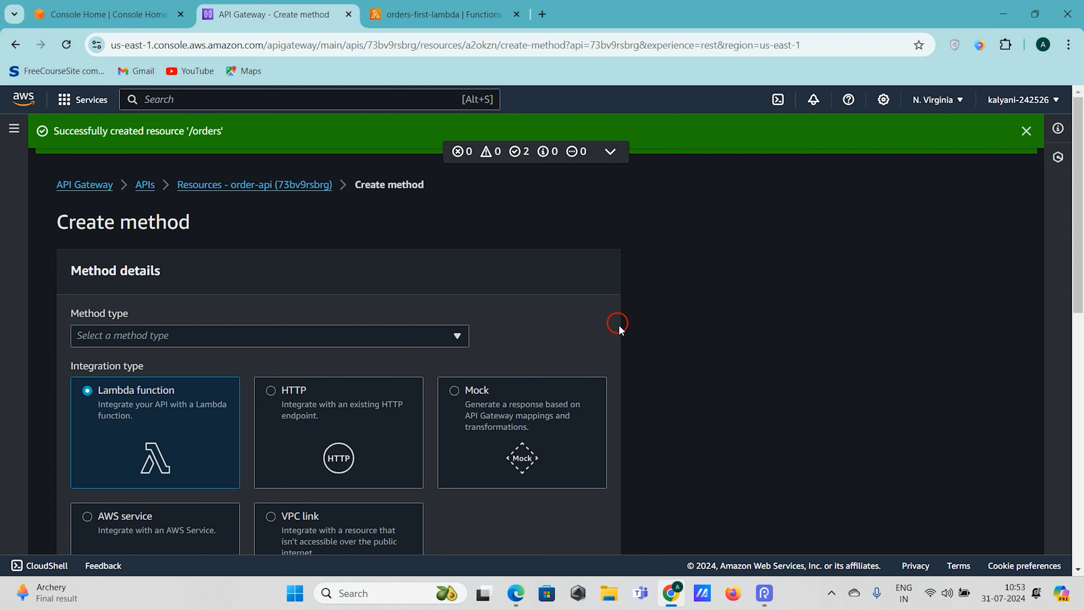
click(175, 262)
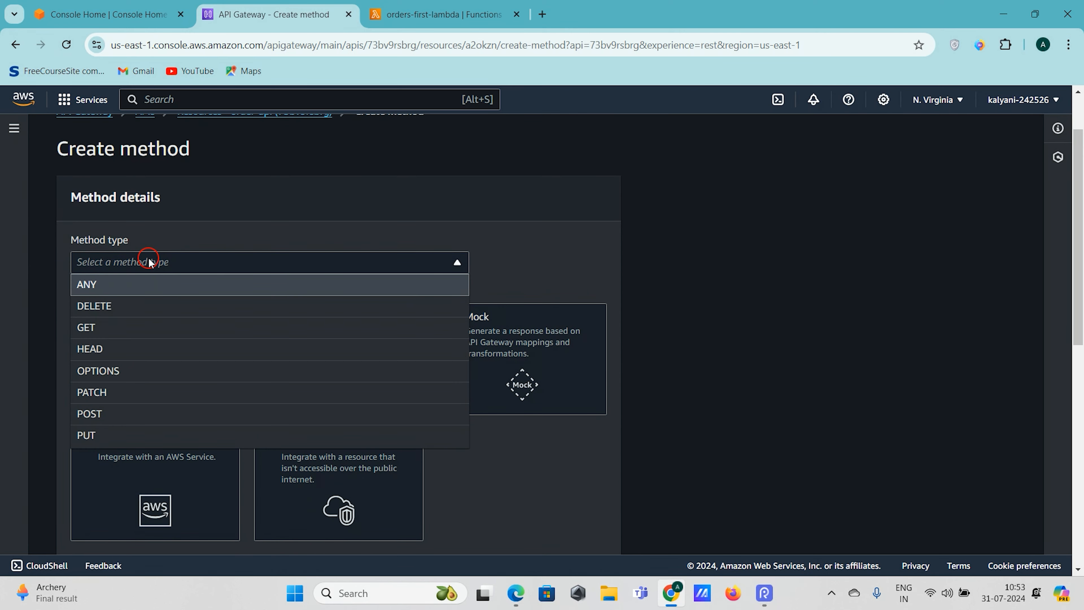
click(169, 327)
scroll(170, 331, down, 1)
click(162, 313)
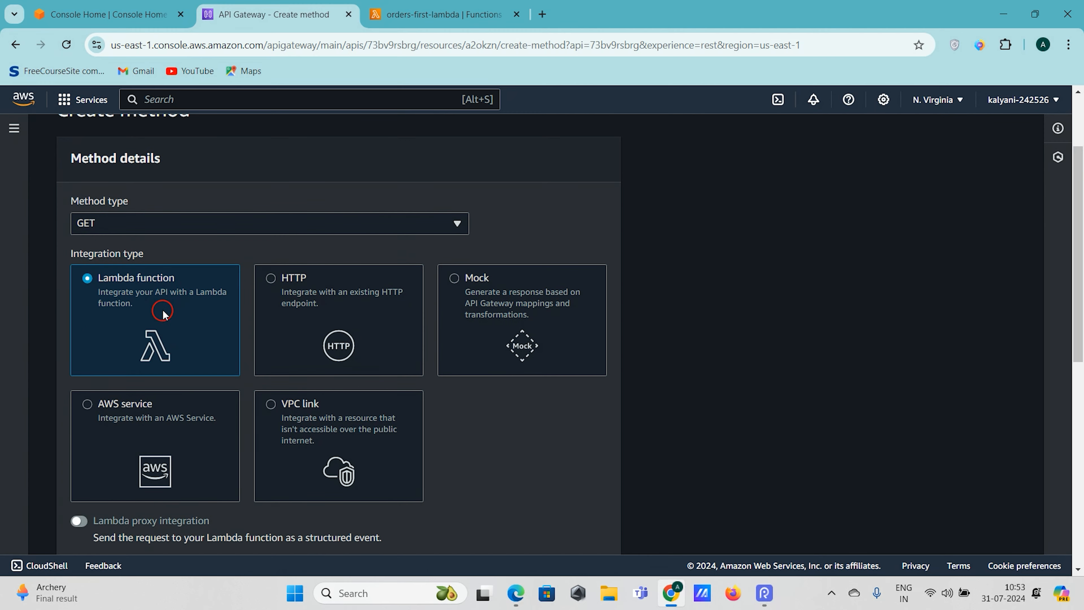
Enable Lambda proxy integration for the /orders GET method and check which Lambda functions are available
scroll(163, 312, down, 7)
scroll(163, 313, up, 2)
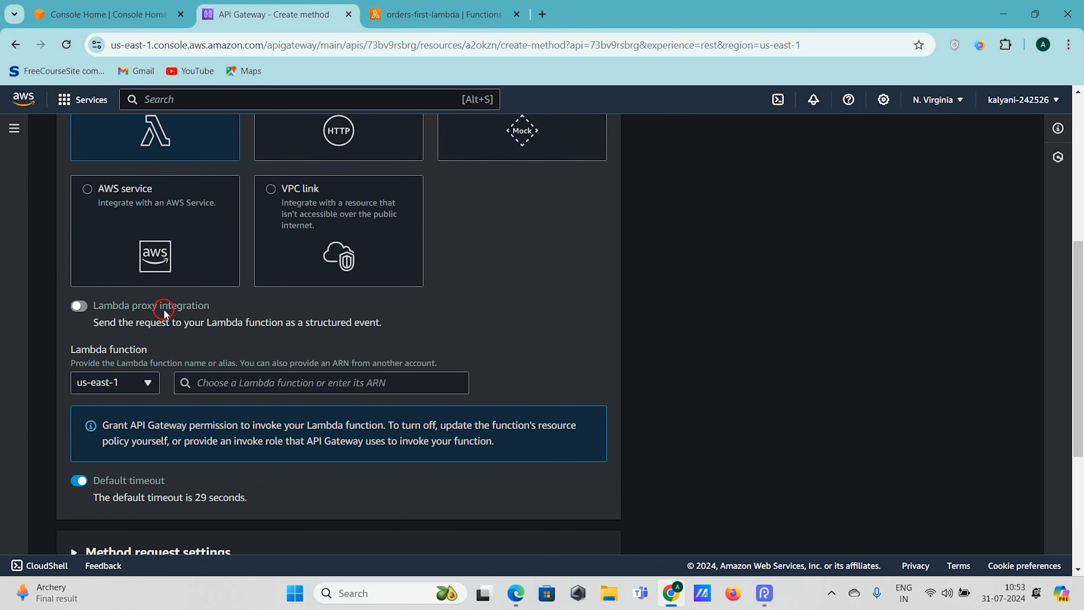
click(76, 306)
click(233, 390)
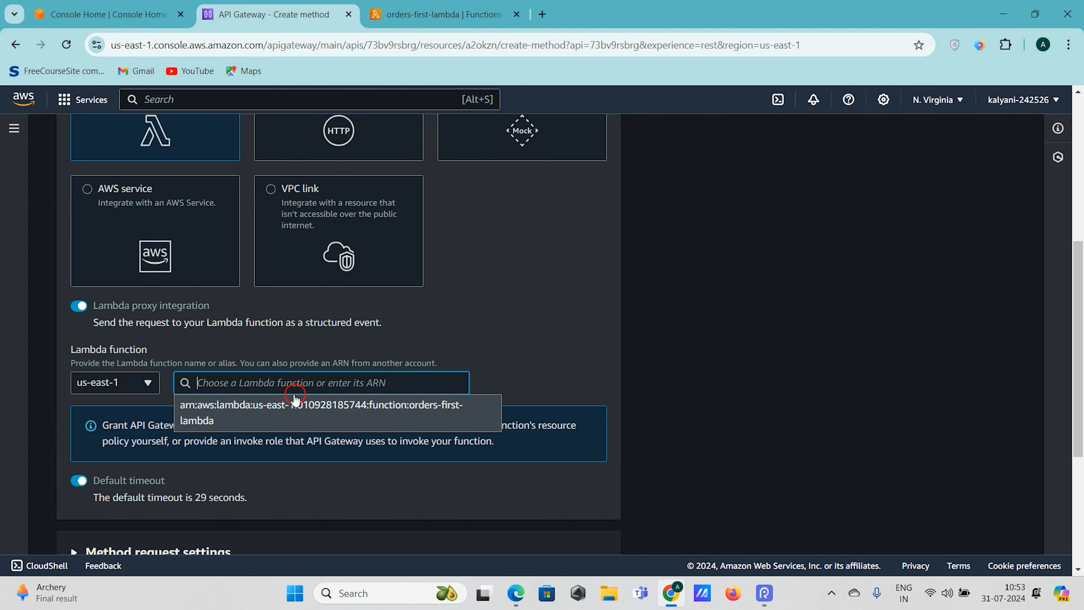
click(495, 353)
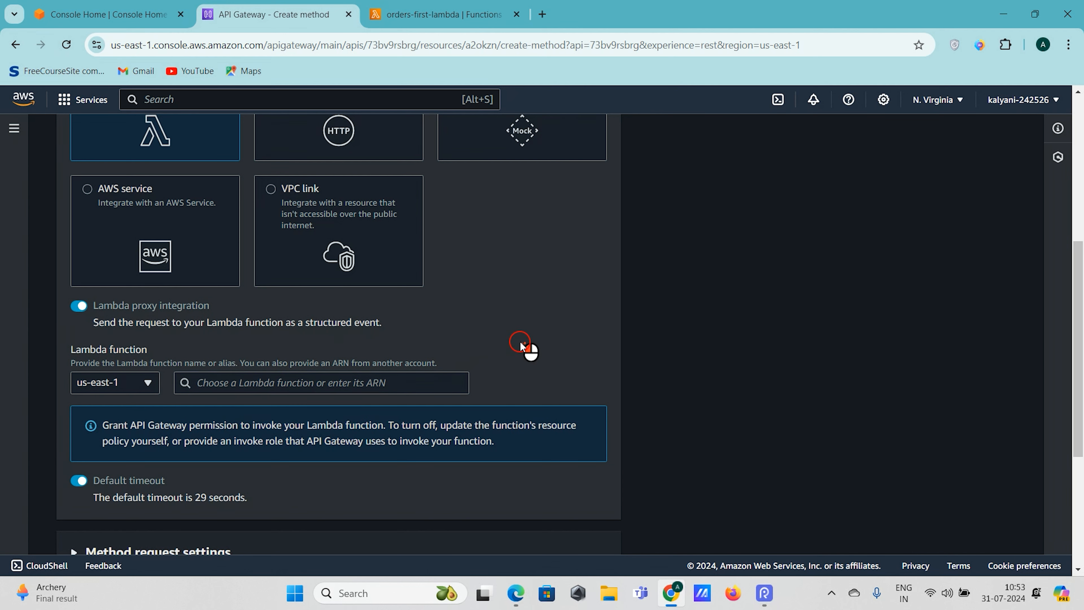
Switch to the Lambda console and create a function from scratch named orders-second-lambda with the Node.js 20.x runtime
click(452, 15)
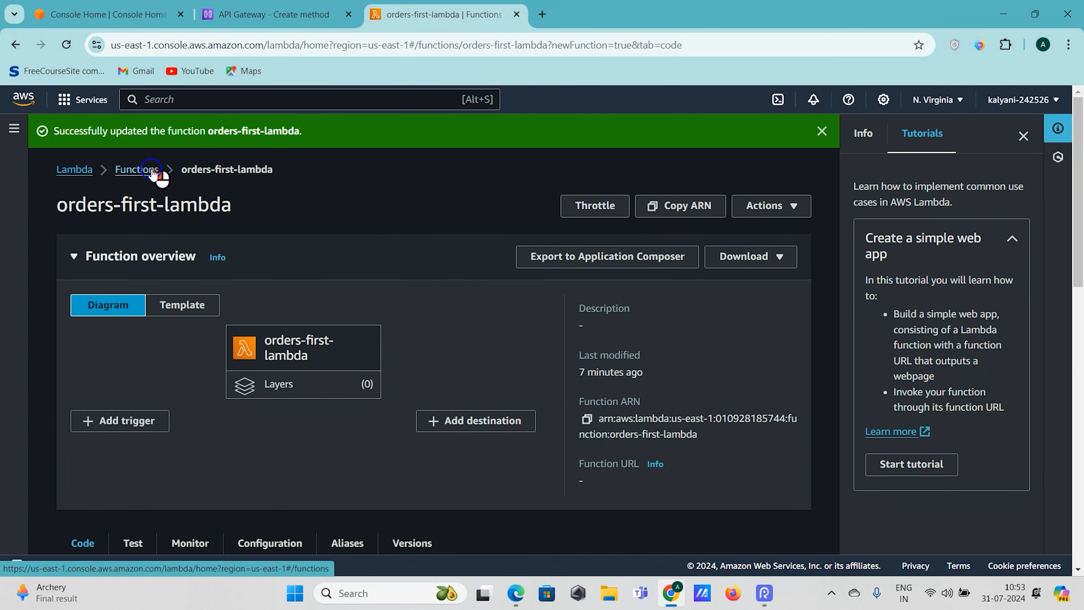
click(138, 169)
click(721, 181)
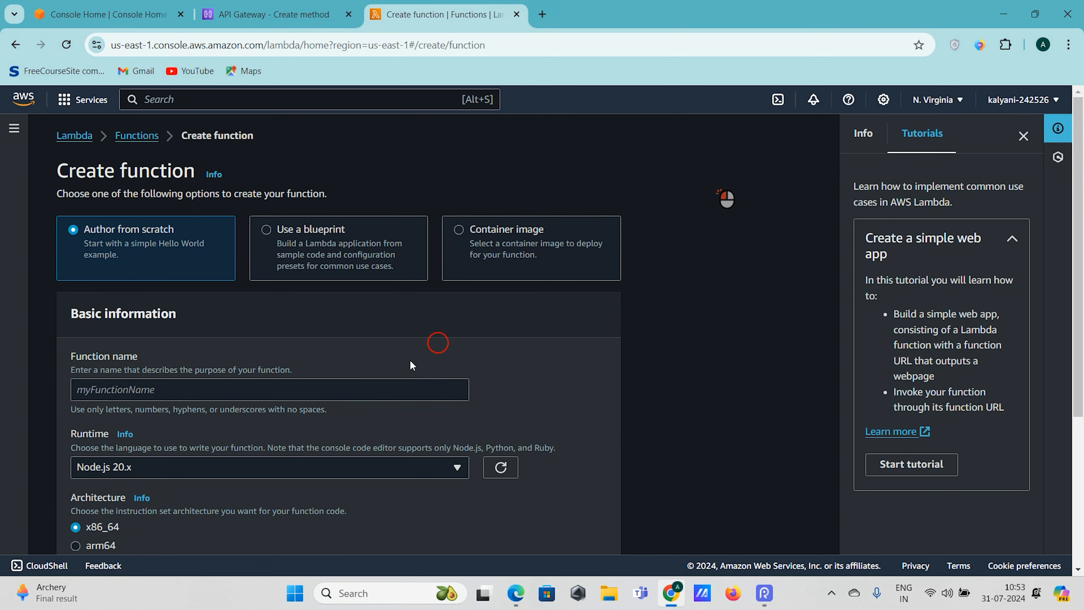
click(267, 388)
text(orders-second-lambda)
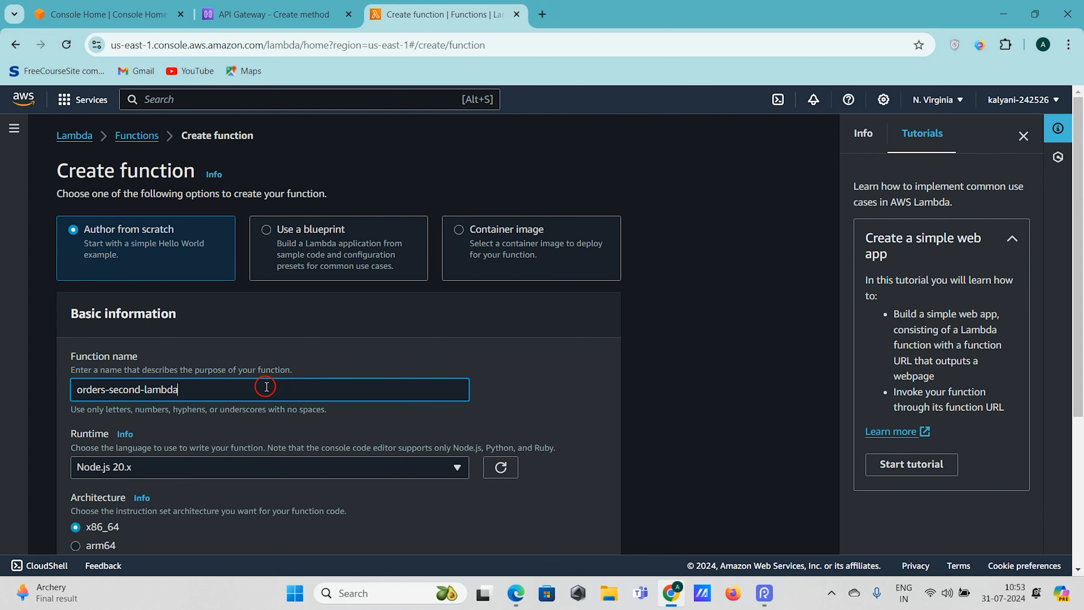
scroll(266, 386, down, 5)
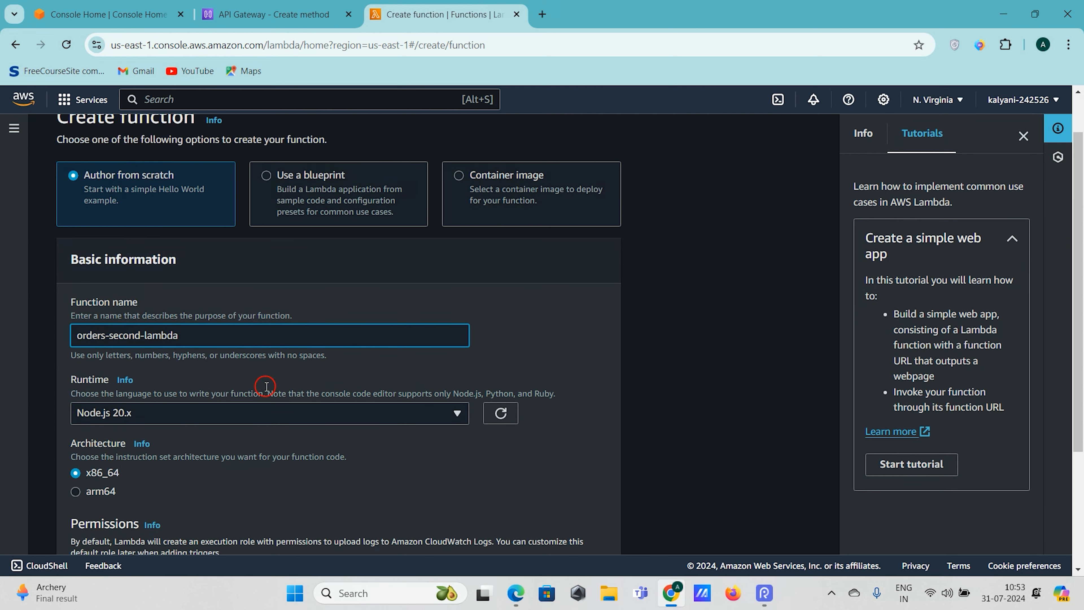
click(523, 527)
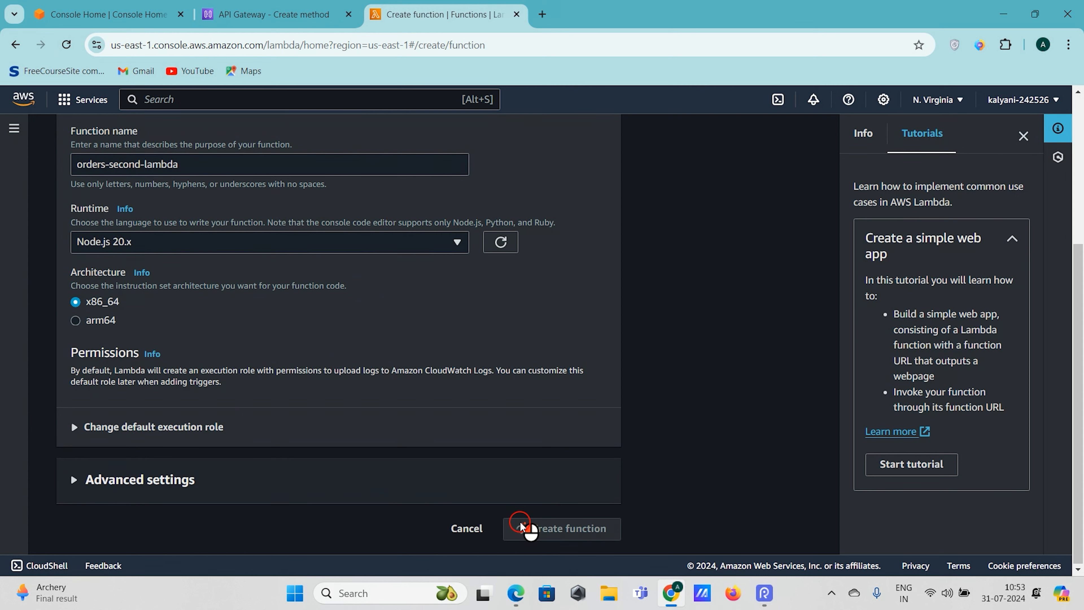
Add console.log(event) as the first line inside the handler of orders-second-lambda's index.mjs
scroll(516, 286, up, 3)
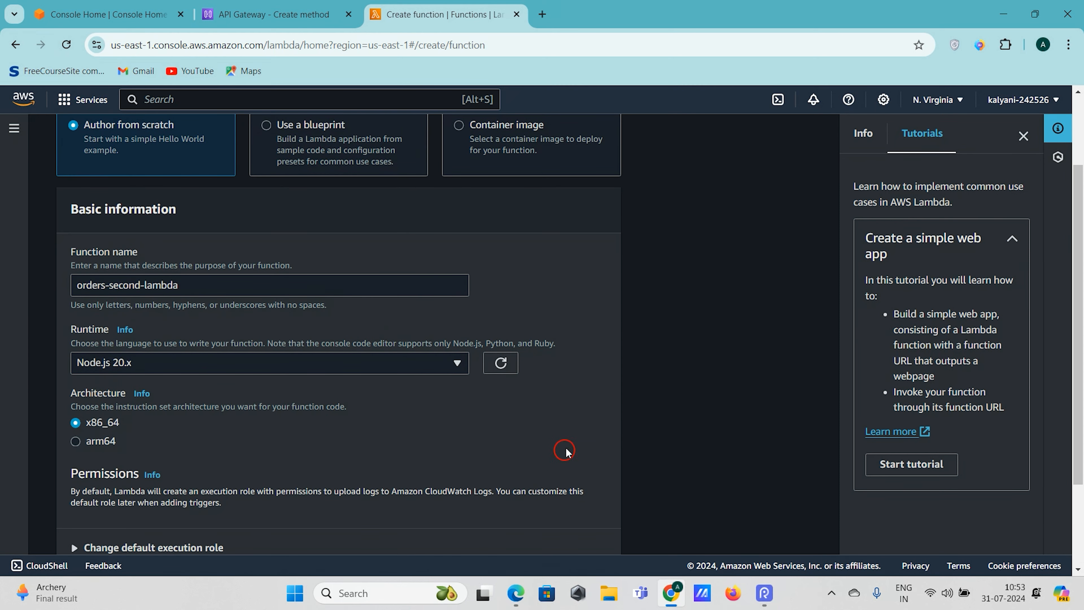
scroll(452, 409, down, 3)
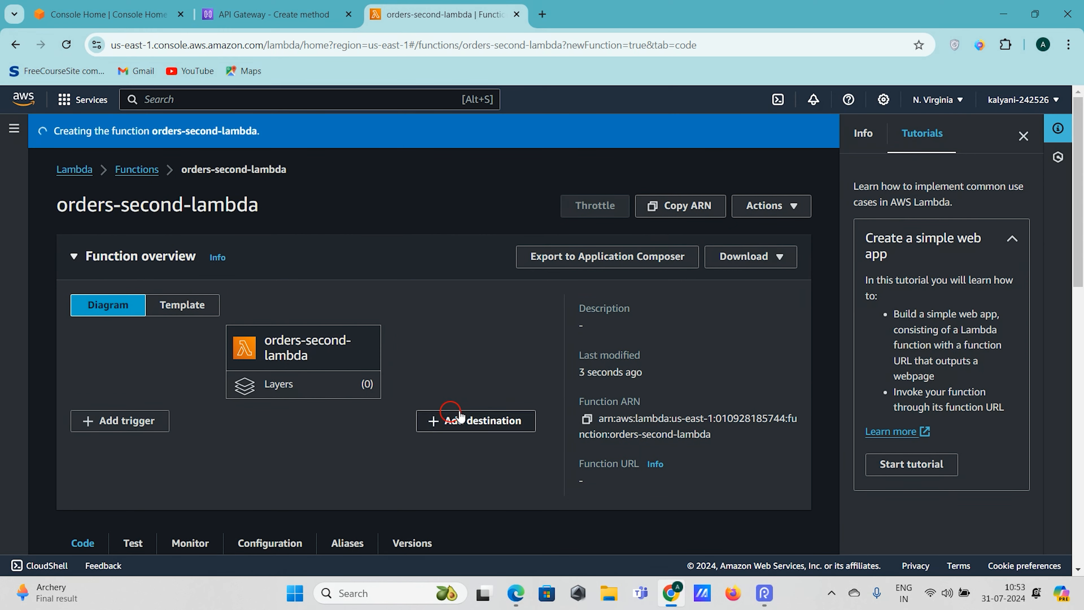
scroll(472, 408, down, 8)
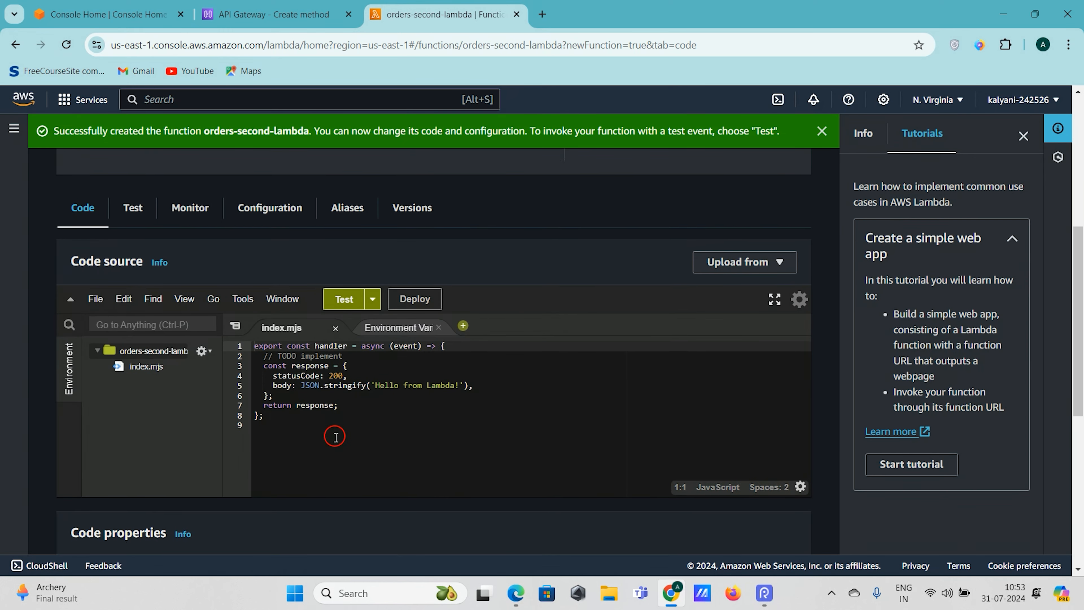
click(466, 349)
key(Return)
text(print()
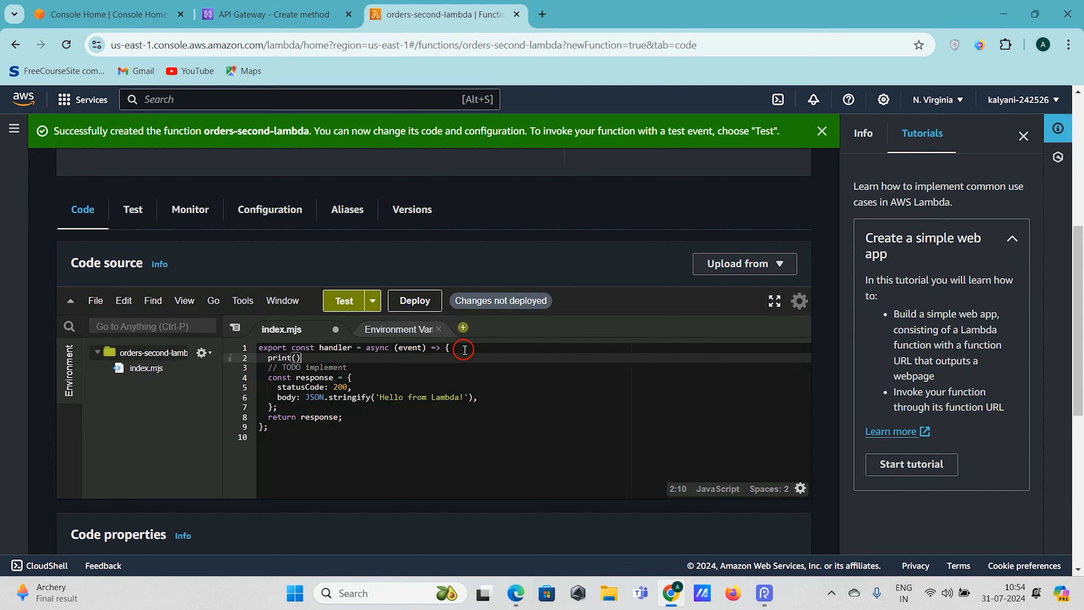
key(BackSpace)
key(BackSpace)
text(console.)
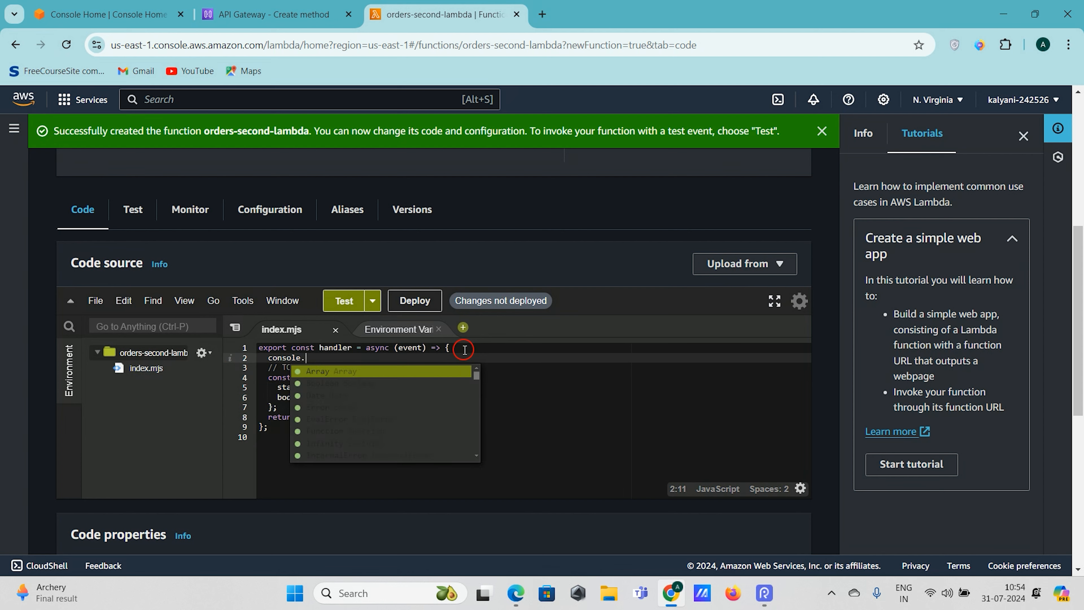
text(log(event))
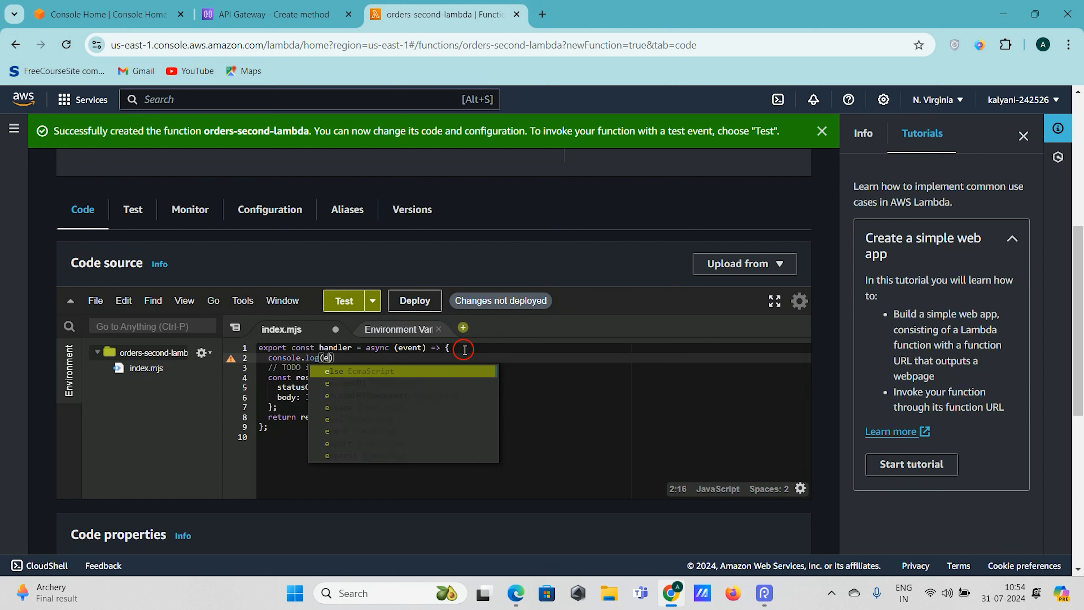
click(348, 426)
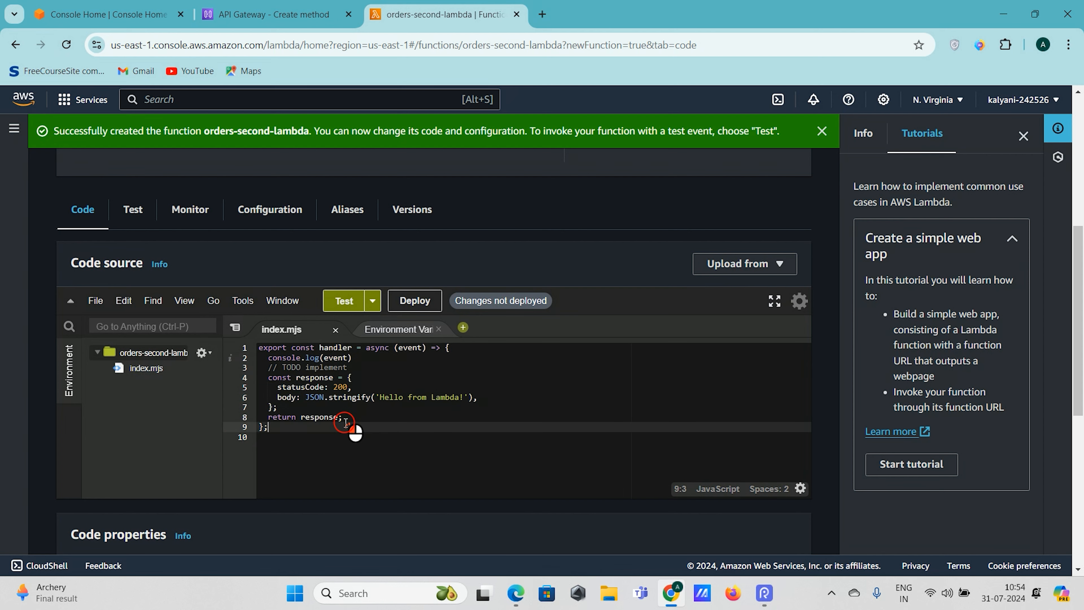
Change the response body text to 'Hello from Orders Second Lambda!' and deploy the function code
click(427, 396)
text(O)
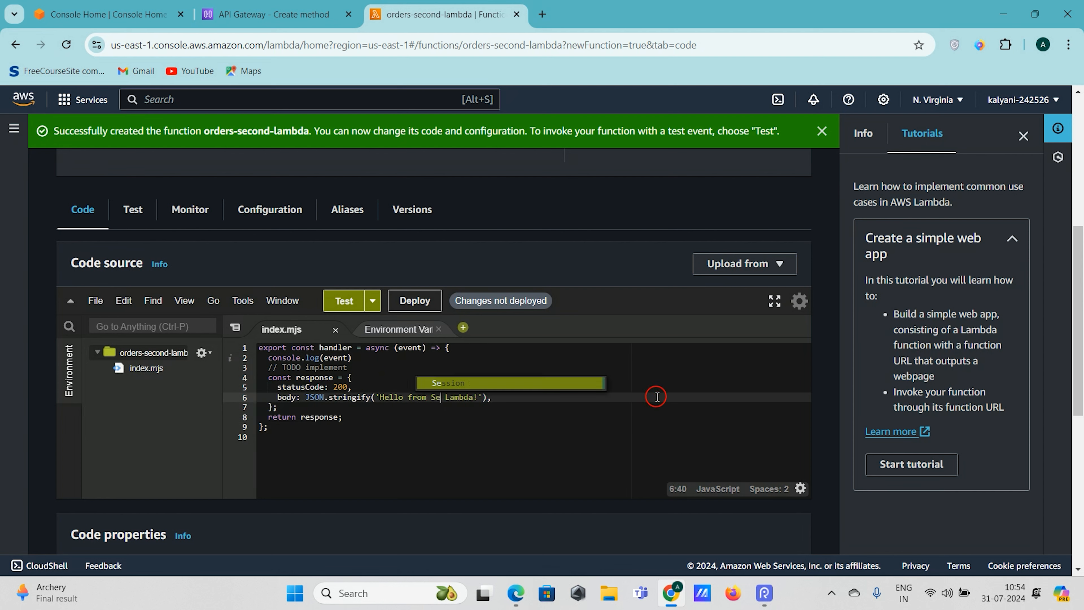
text(rders Second)
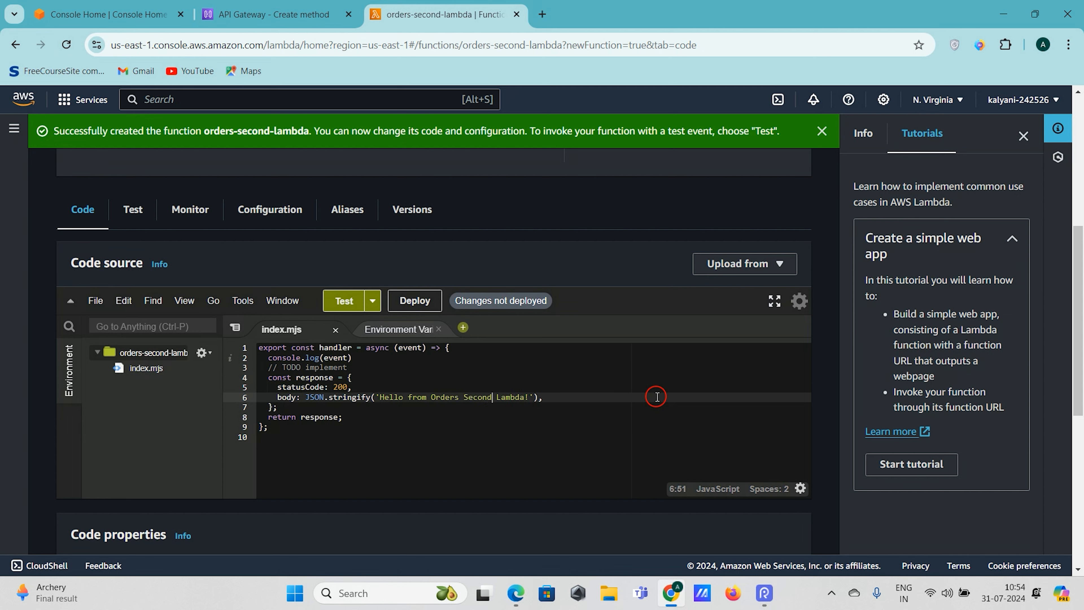
click(403, 307)
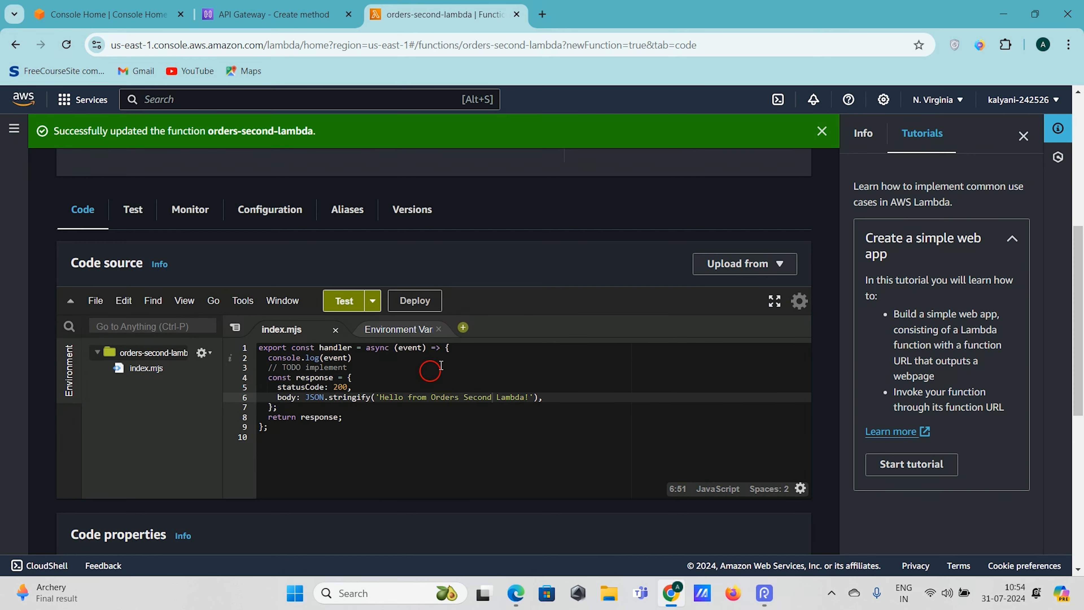
Save a private test event named test from the hello-world template and run the function with it
click(349, 301)
click(384, 324)
text(test)
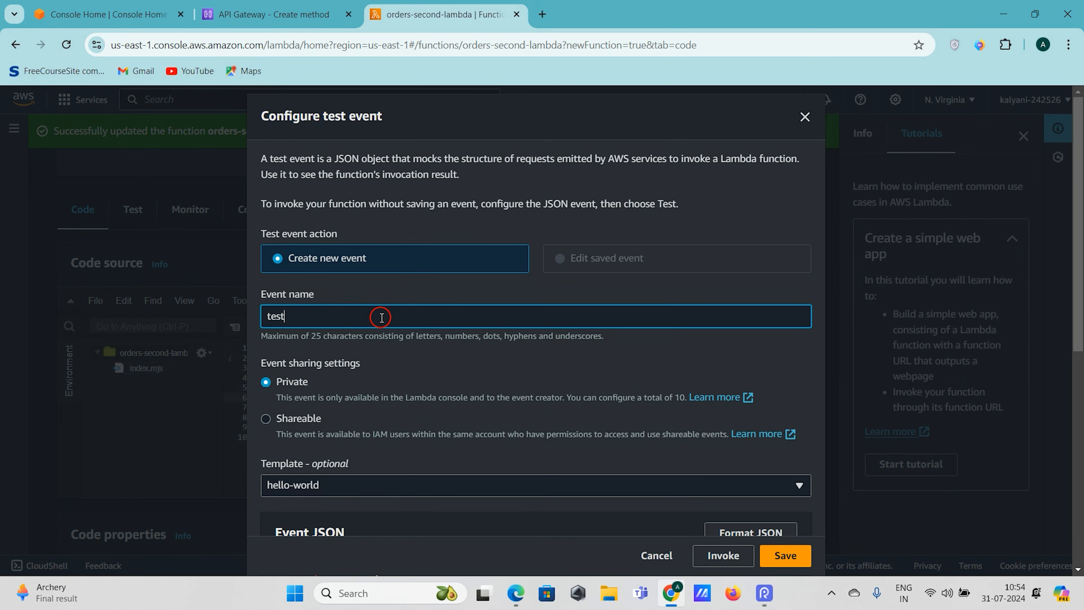
click(784, 555)
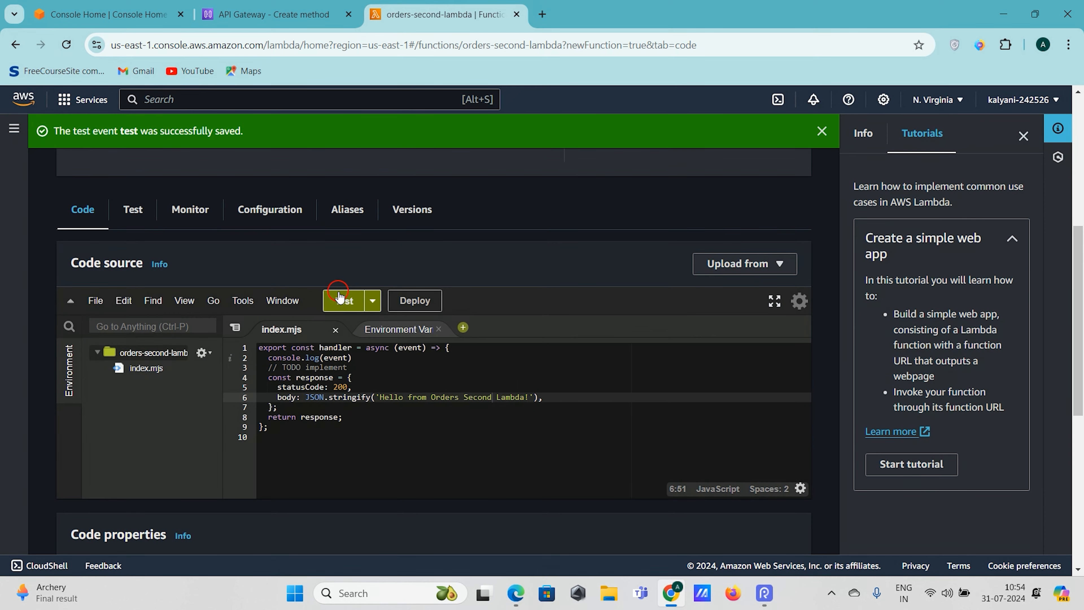
click(342, 300)
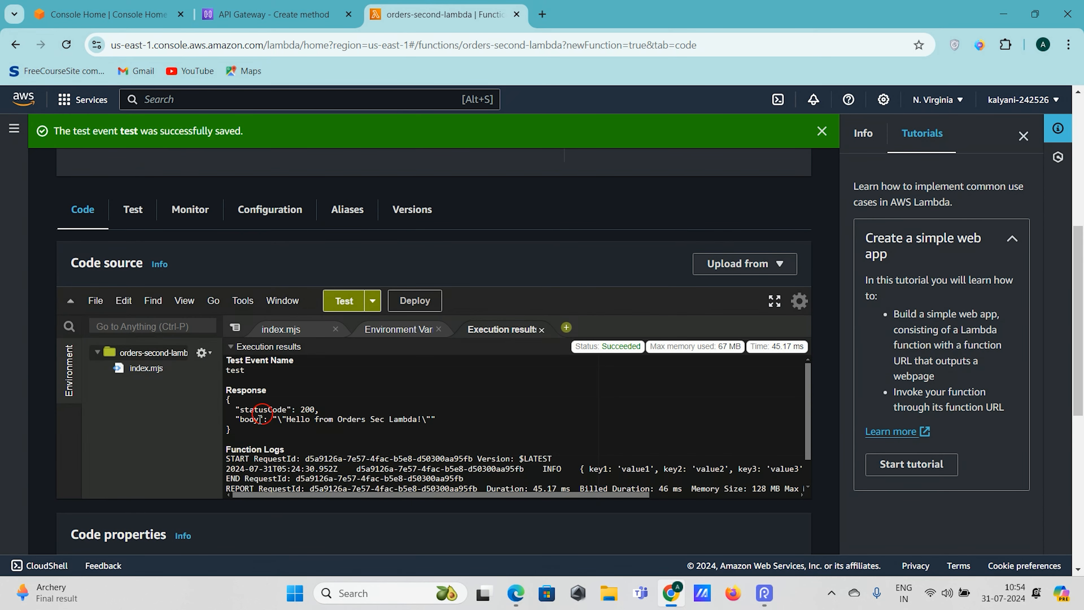
Check the body text and status code in the test run's response
drag(298, 422, 420, 422)
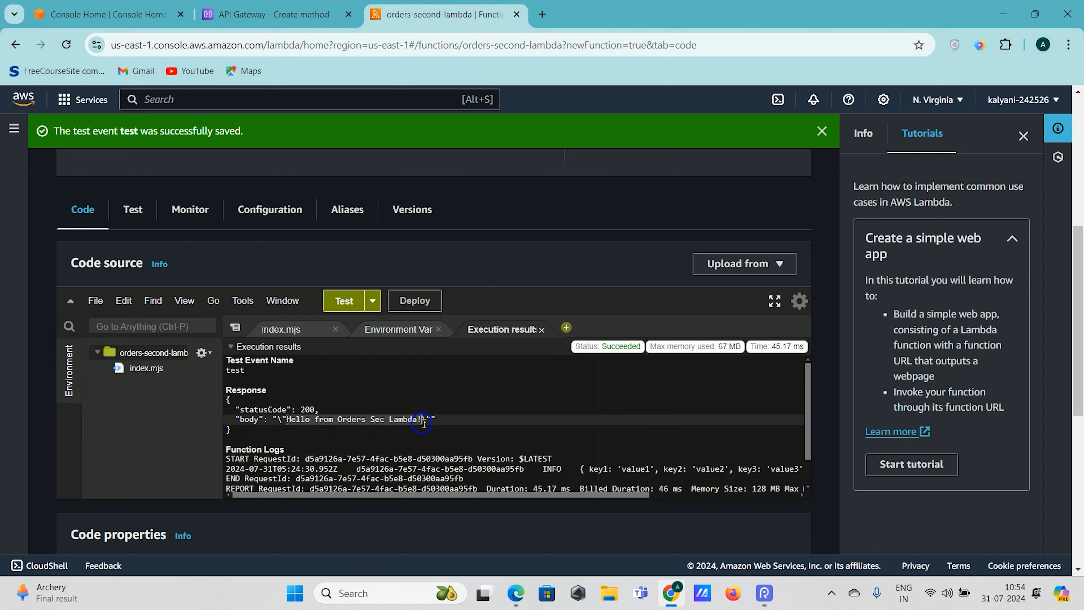
click(278, 392)
double_click(307, 409)
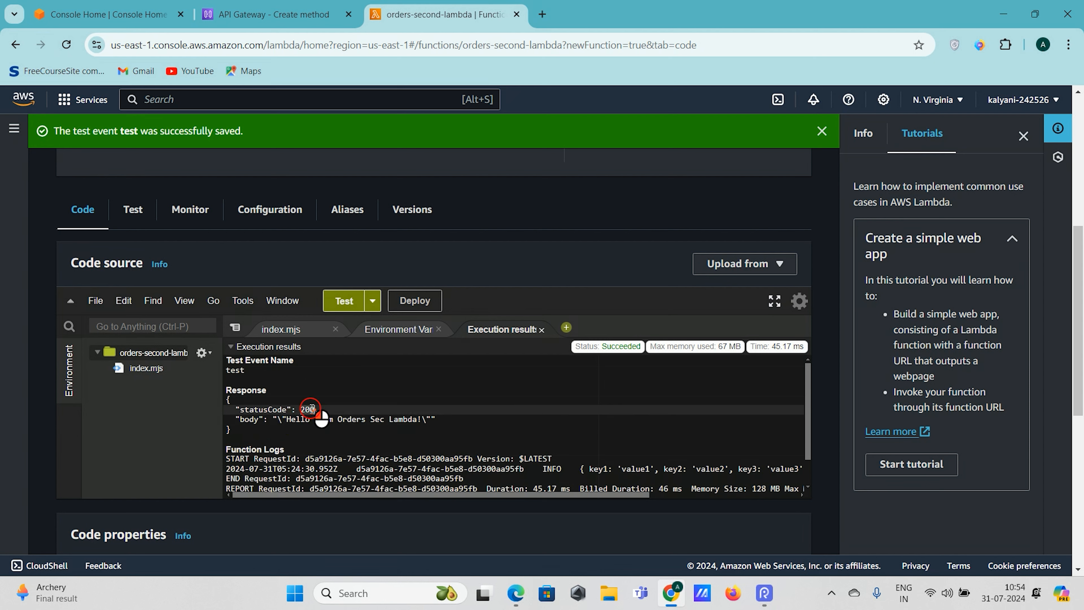
click(393, 402)
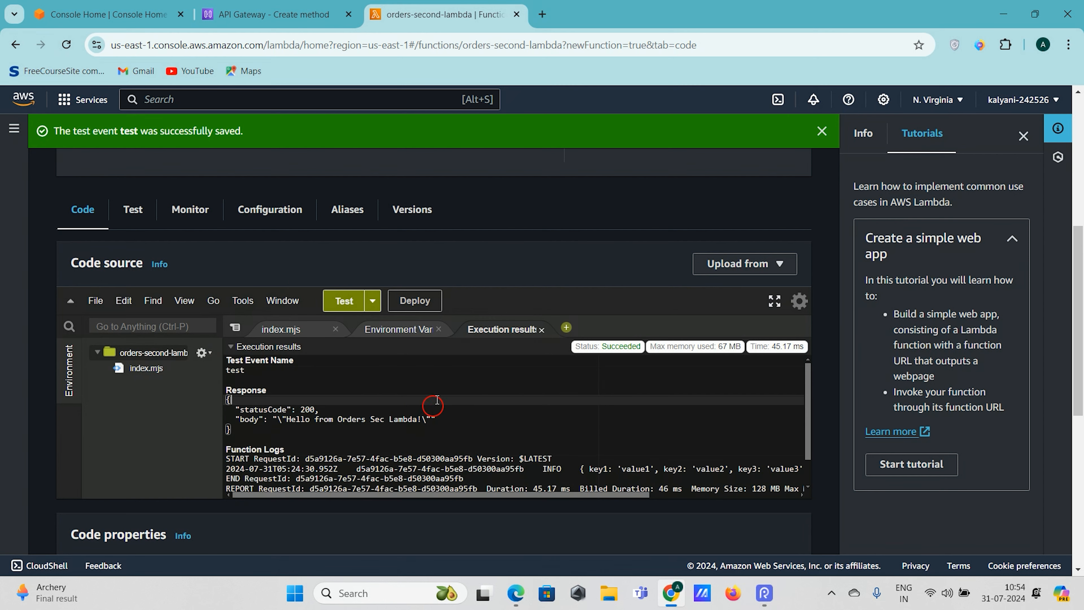
Copy the ARN of orders-second-lambda and choose it as the Lambda function for the new GET method in API Gateway
scroll(411, 326, up, 8)
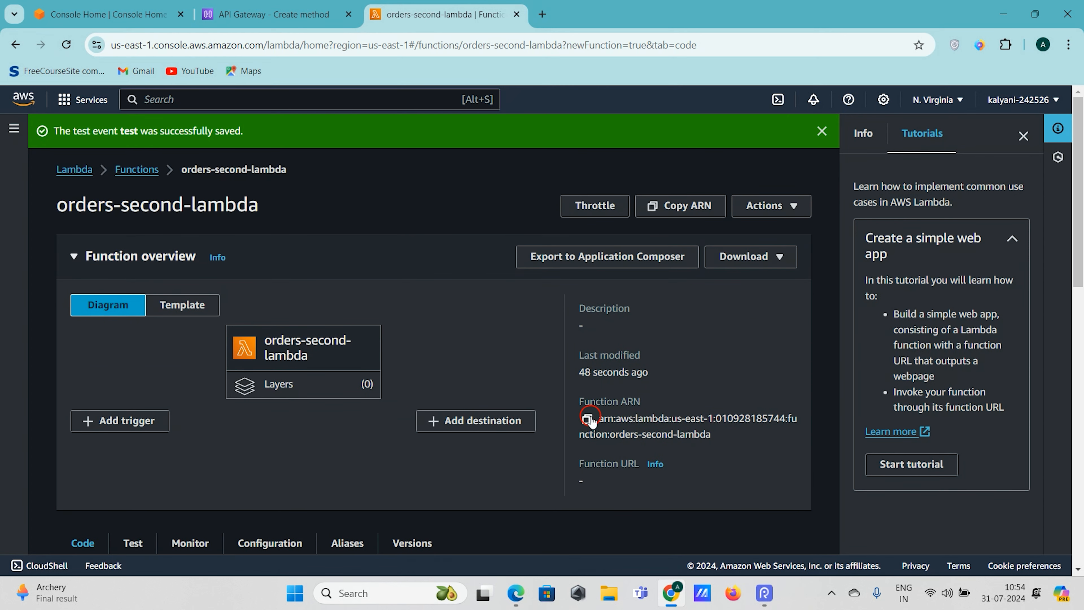
click(587, 418)
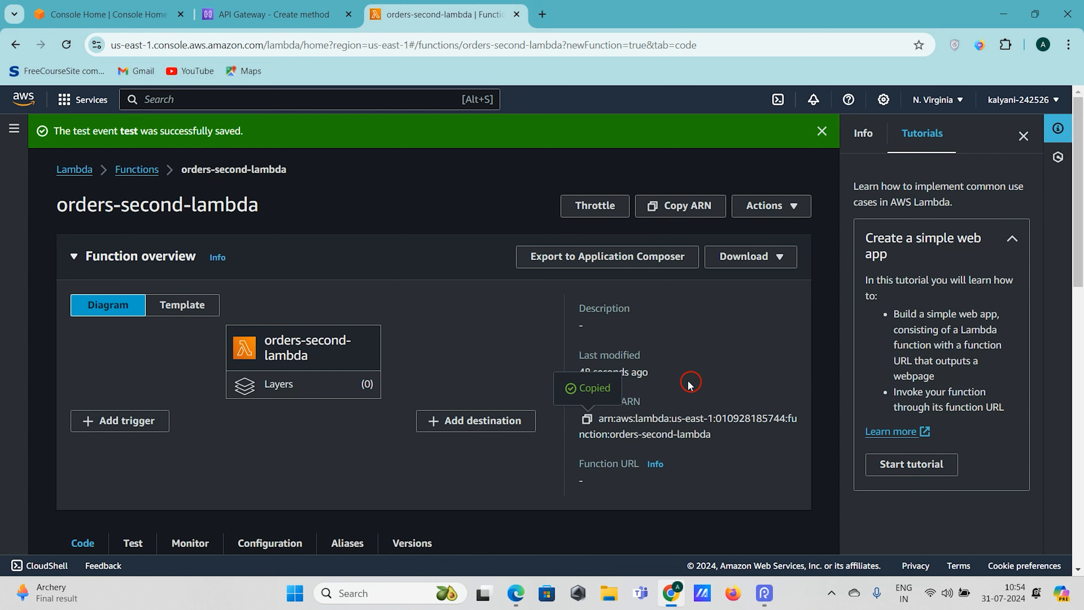
click(290, 13)
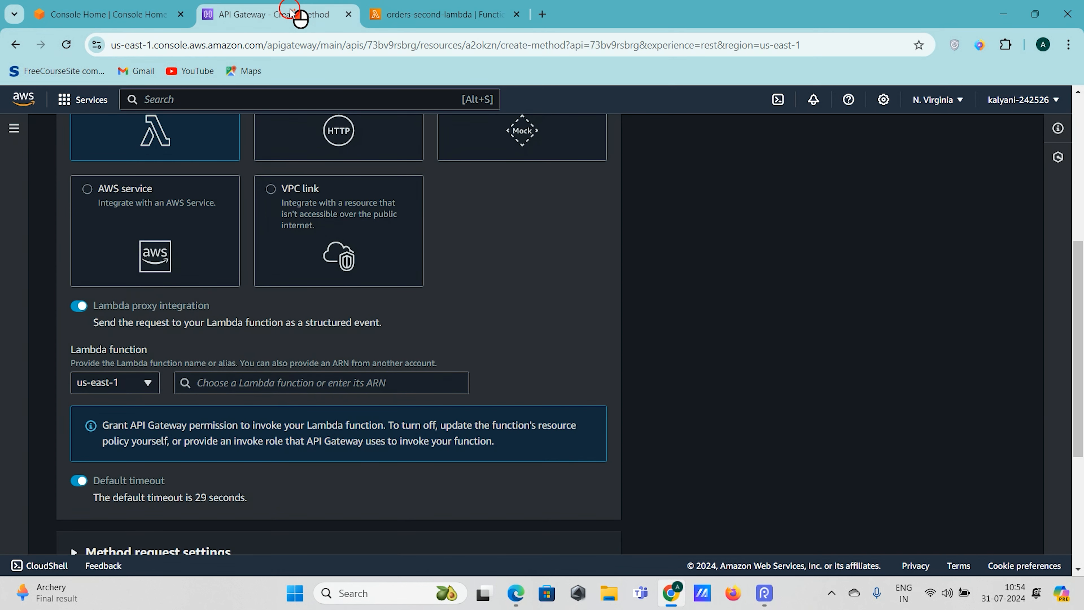
scroll(525, 203, down, 2)
scroll(249, 363, up, 3)
scroll(288, 330, down, 1)
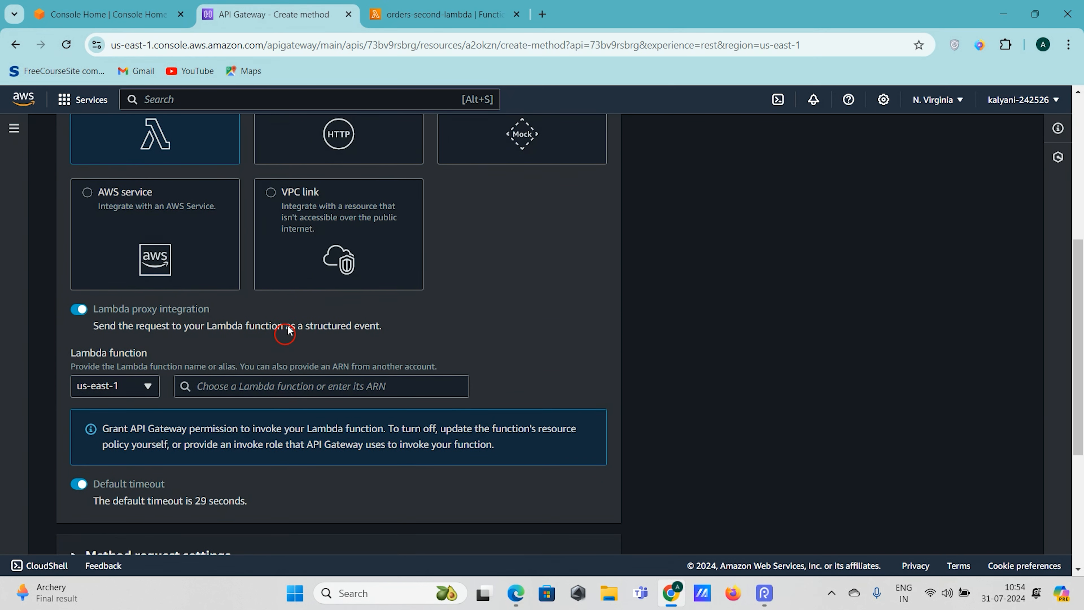
click(219, 381)
key(ctrl+v)
click(516, 358)
click(425, 377)
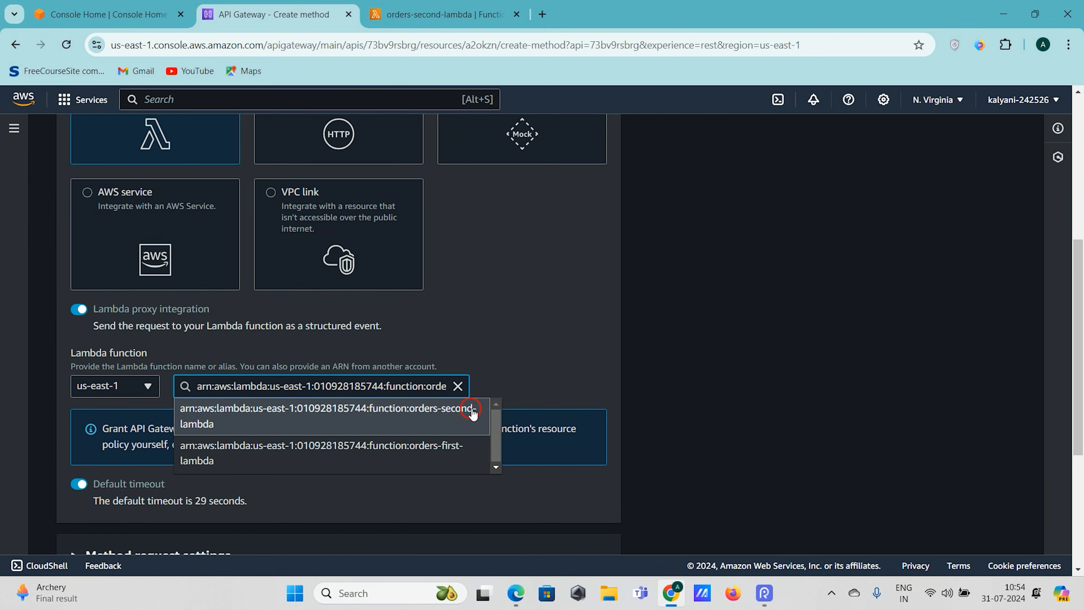
click(362, 427)
Review the integration settings with the default timeout kept on, and create the GET method on /orders
scroll(496, 339, up, 5)
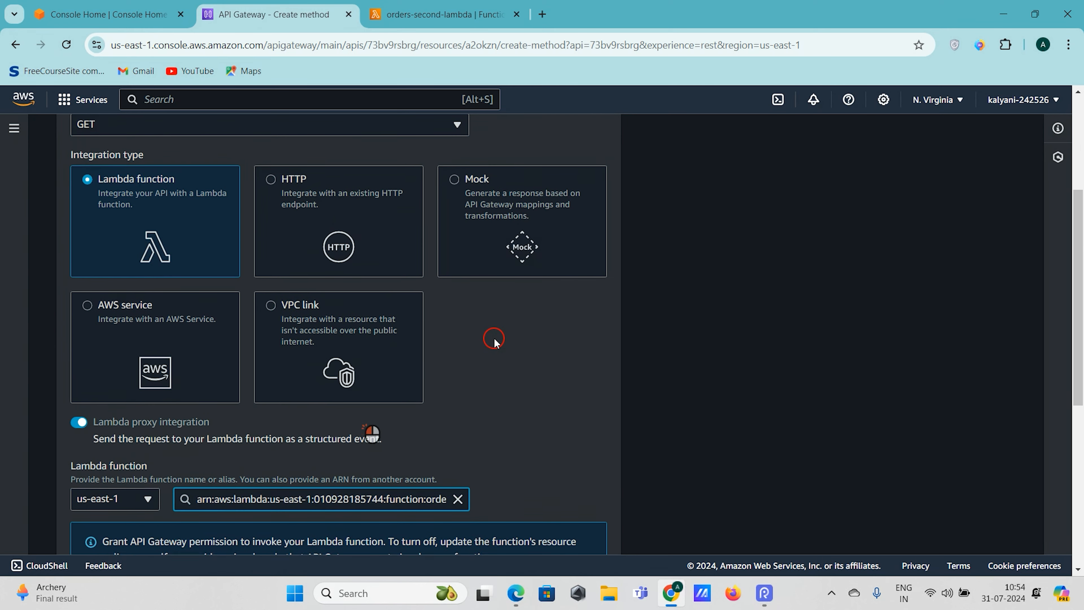
scroll(387, 344, down, 5)
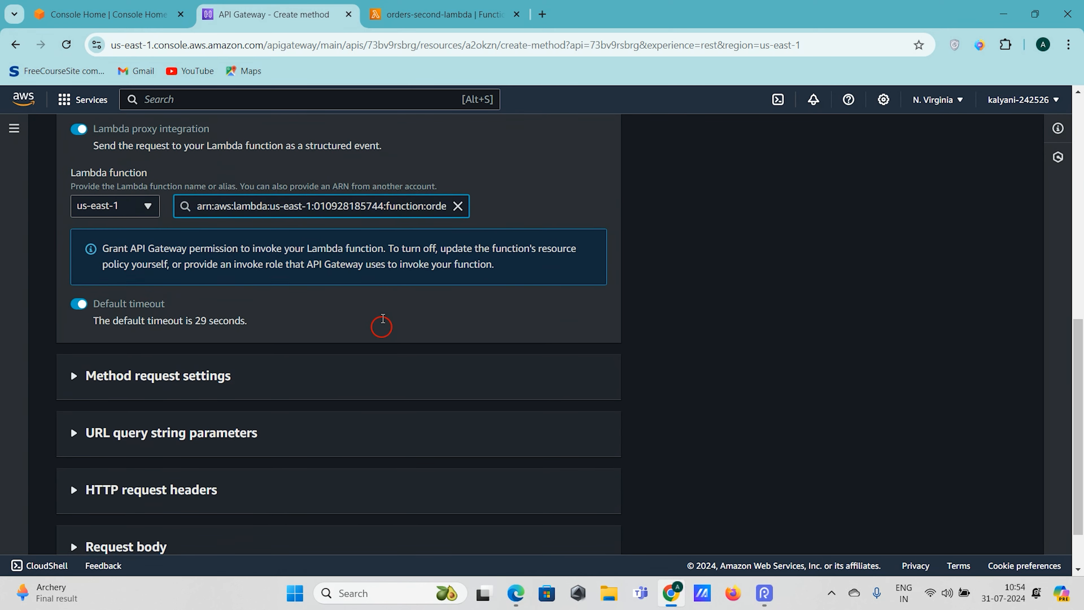
scroll(179, 399, down, 2)
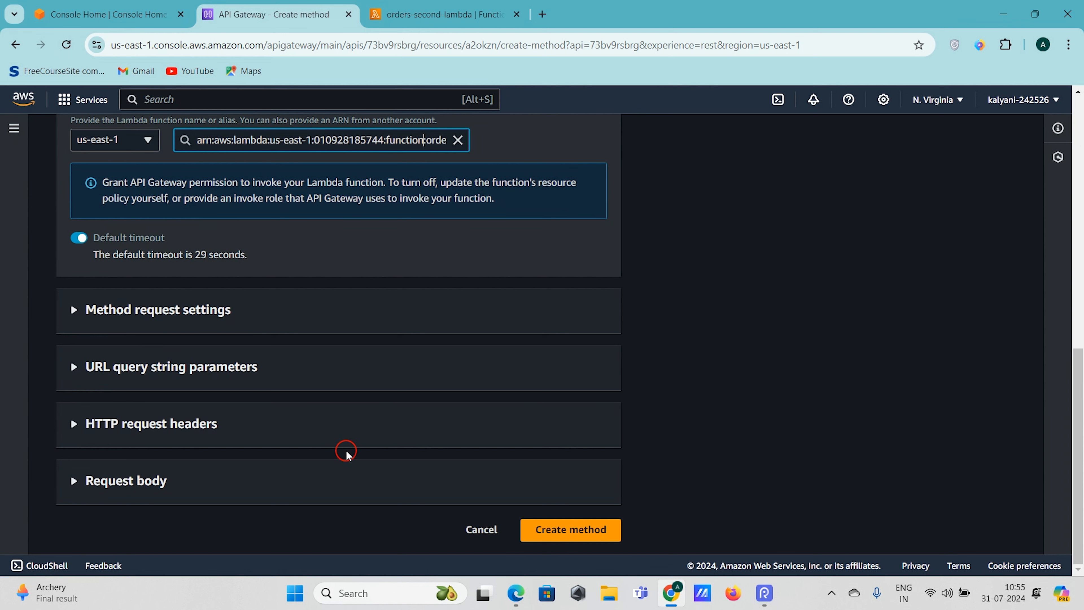
scroll(238, 490, up, 1)
scroll(237, 486, up, 4)
scroll(236, 485, down, 6)
click(577, 529)
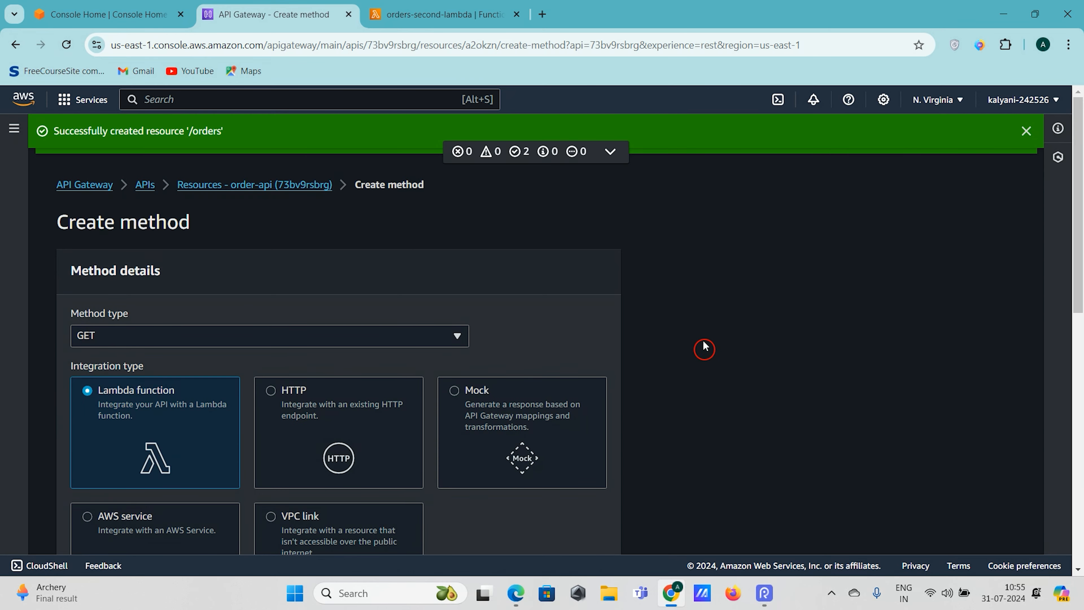
scroll(702, 348, down, 10)
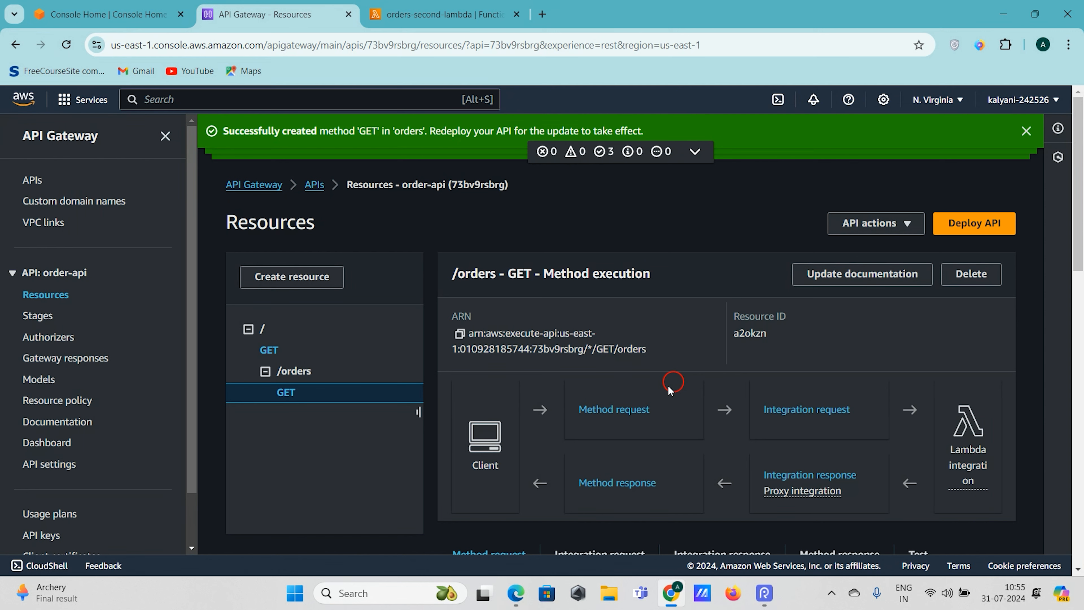
Examine the /orders GET method's execution flow and which function its Lambda integration uses
click(302, 371)
click(298, 395)
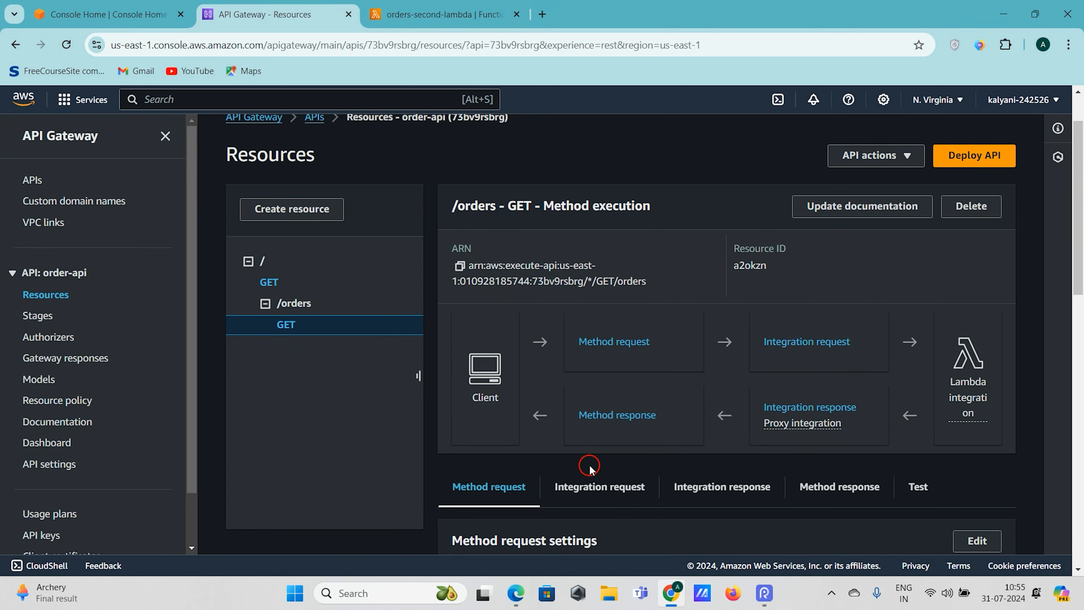
scroll(501, 253, down, 2)
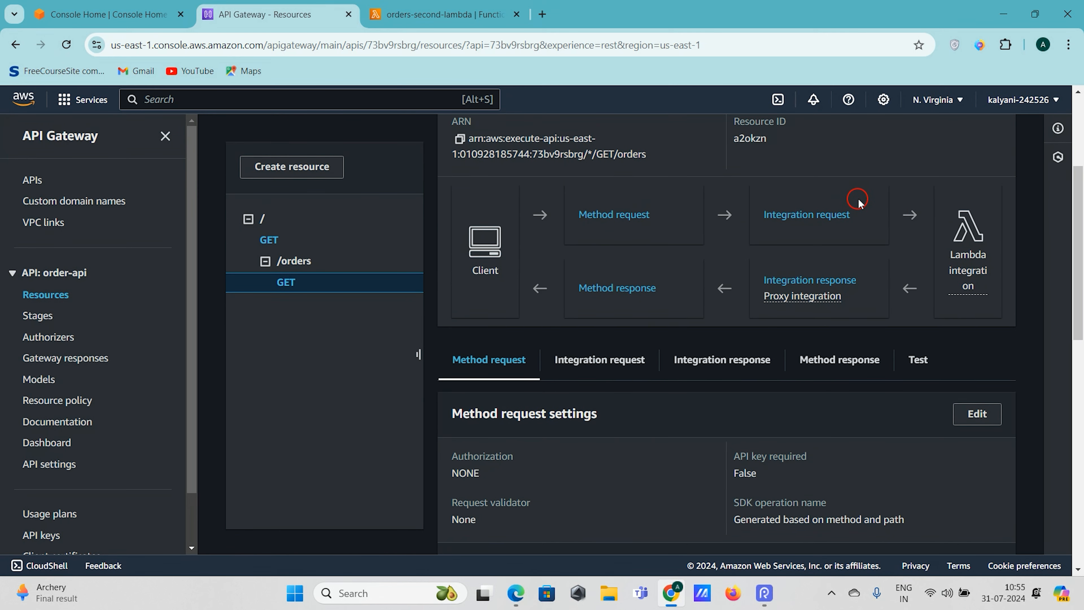
click(981, 294)
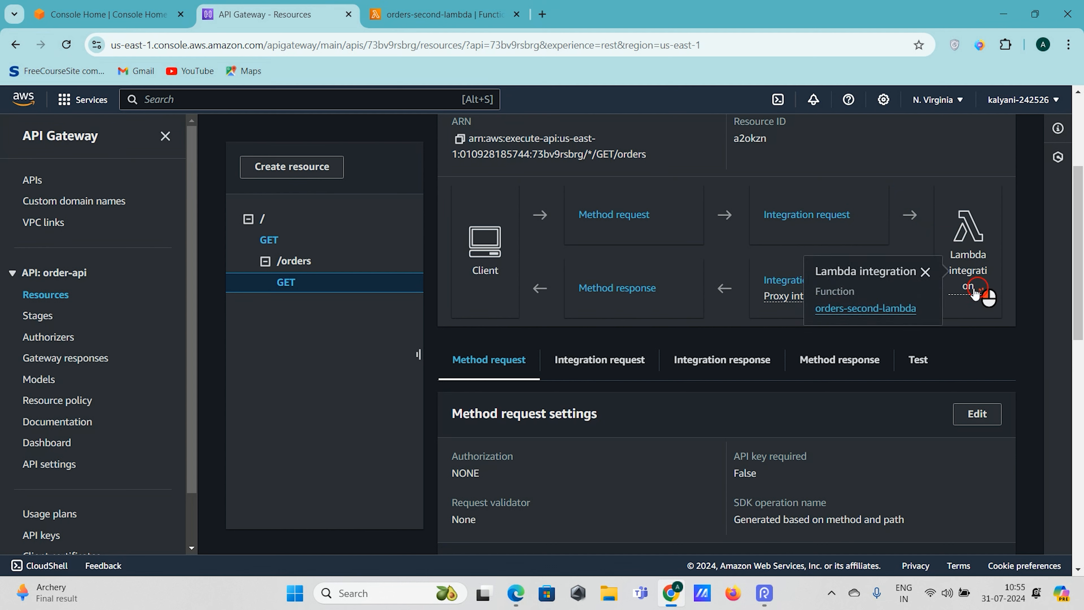
click(968, 291)
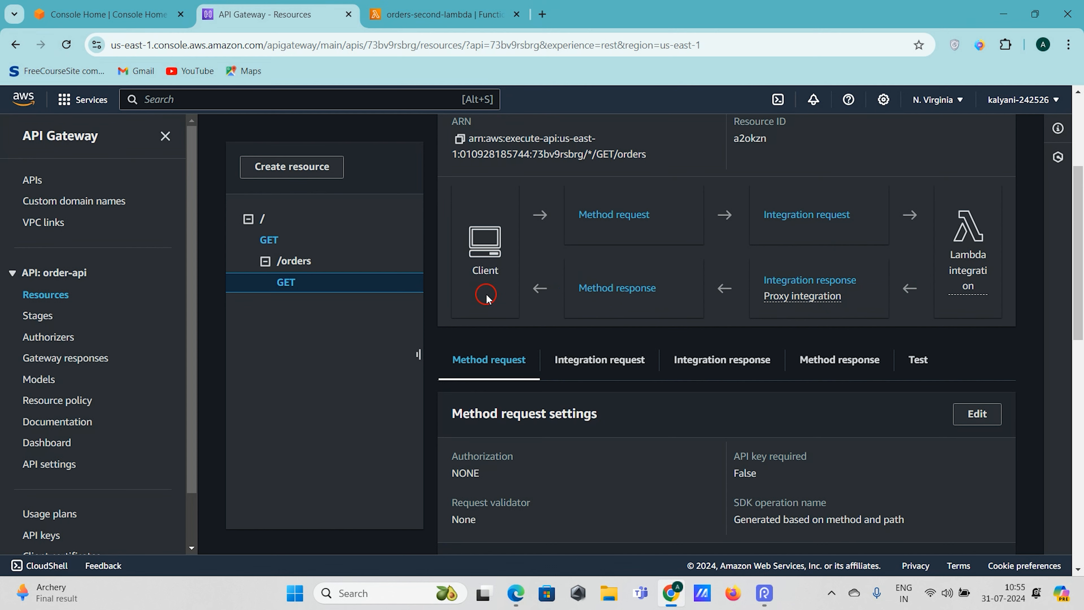
scroll(655, 383, down, 2)
scroll(655, 382, up, 3)
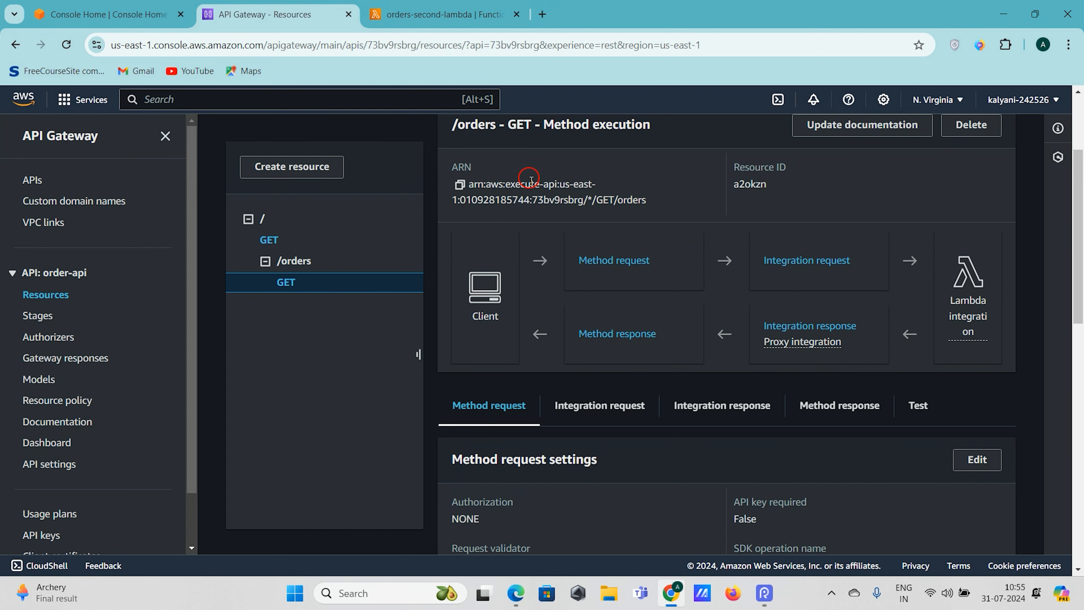
Test the /orders GET method without query strings or headers and check the request path in the results
scroll(505, 169, up, 1)
click(918, 451)
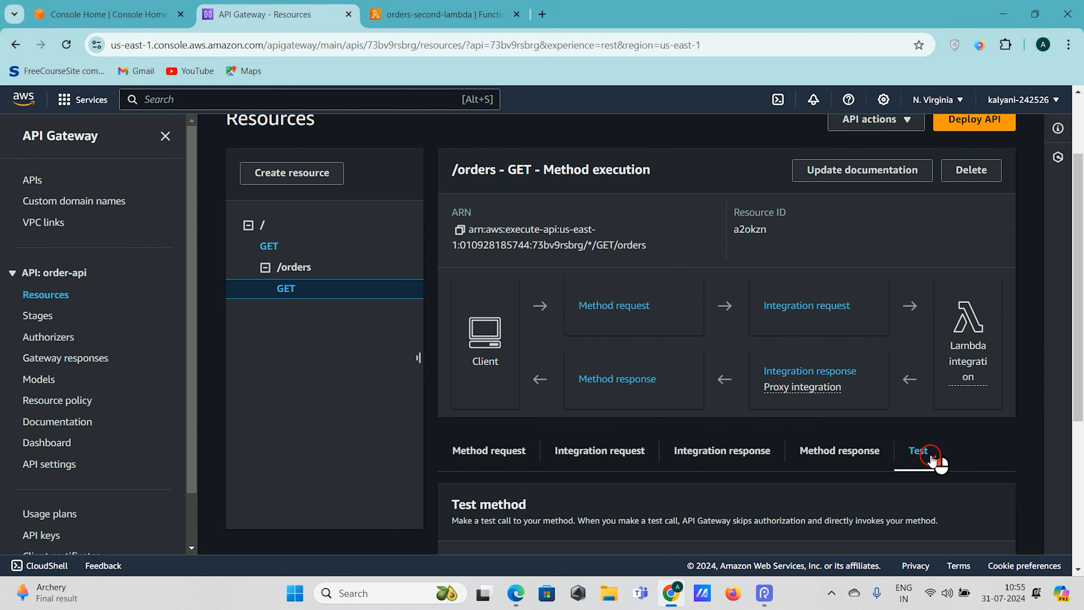
scroll(935, 462, down, 6)
click(637, 317)
click(508, 417)
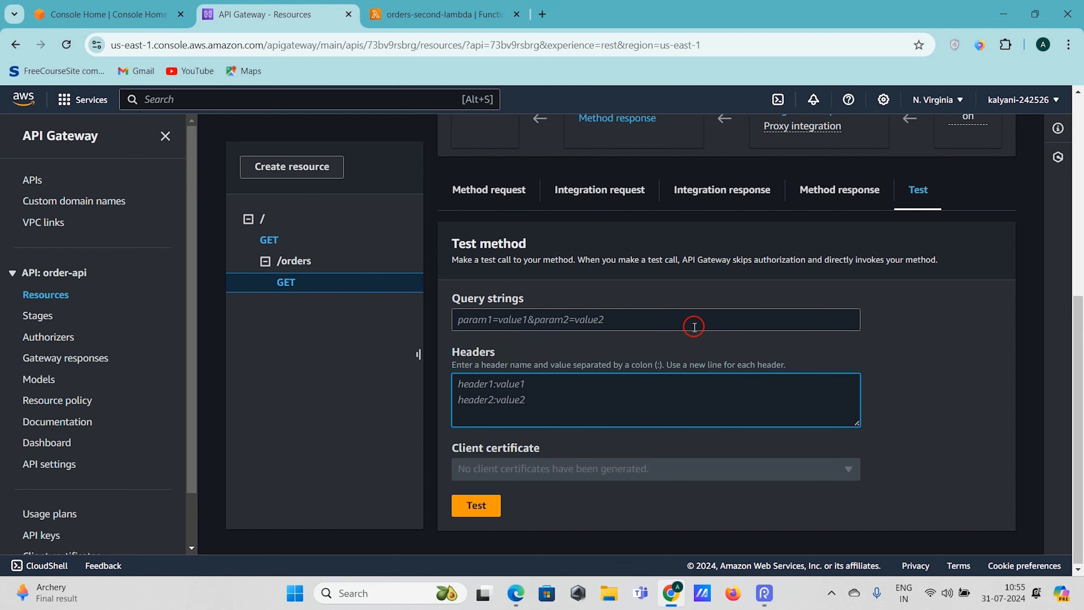
click(492, 512)
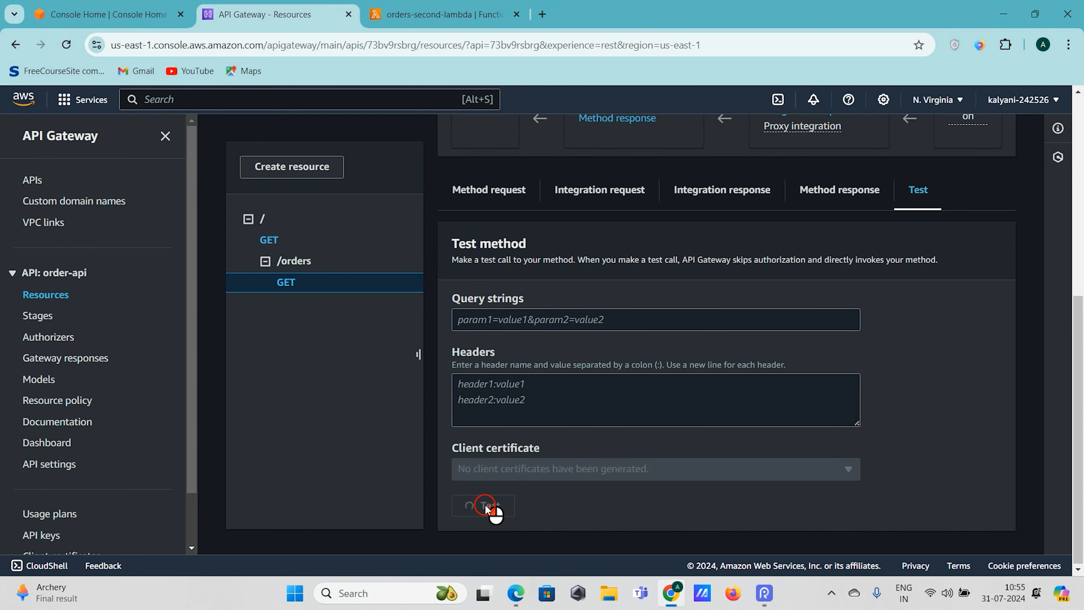
click(494, 178)
drag(577, 170, 564, 179)
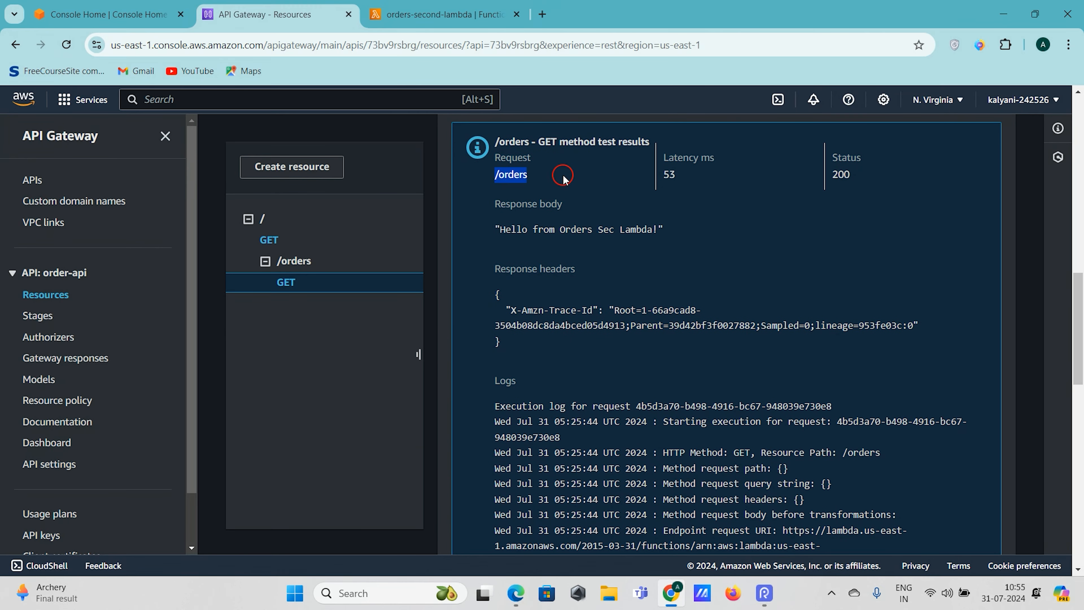
Check the status and response body in the /orders GET method's test results
click(834, 173)
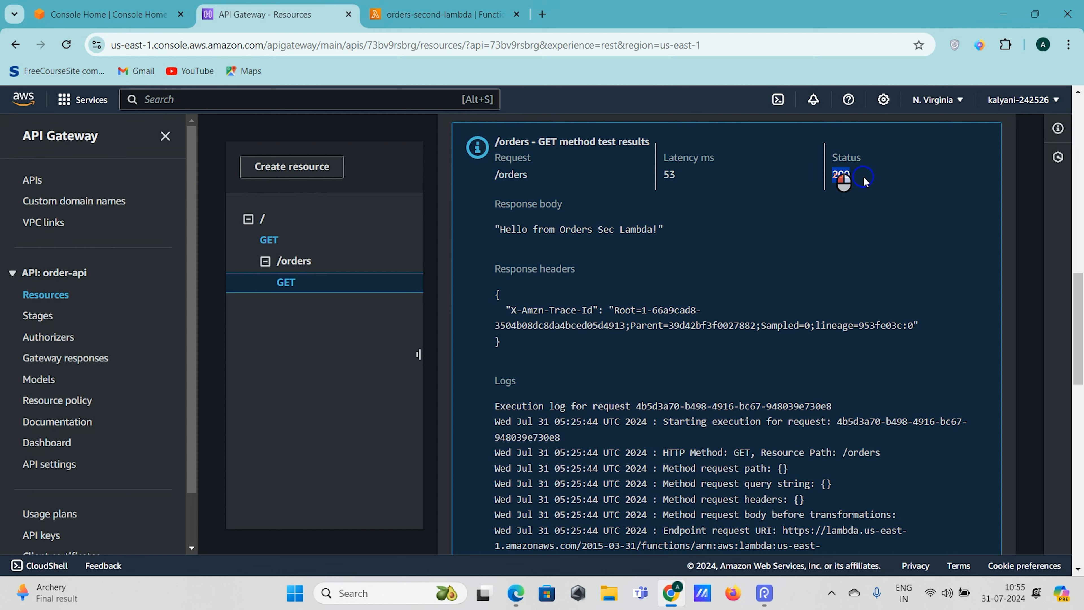
drag(497, 231, 679, 225)
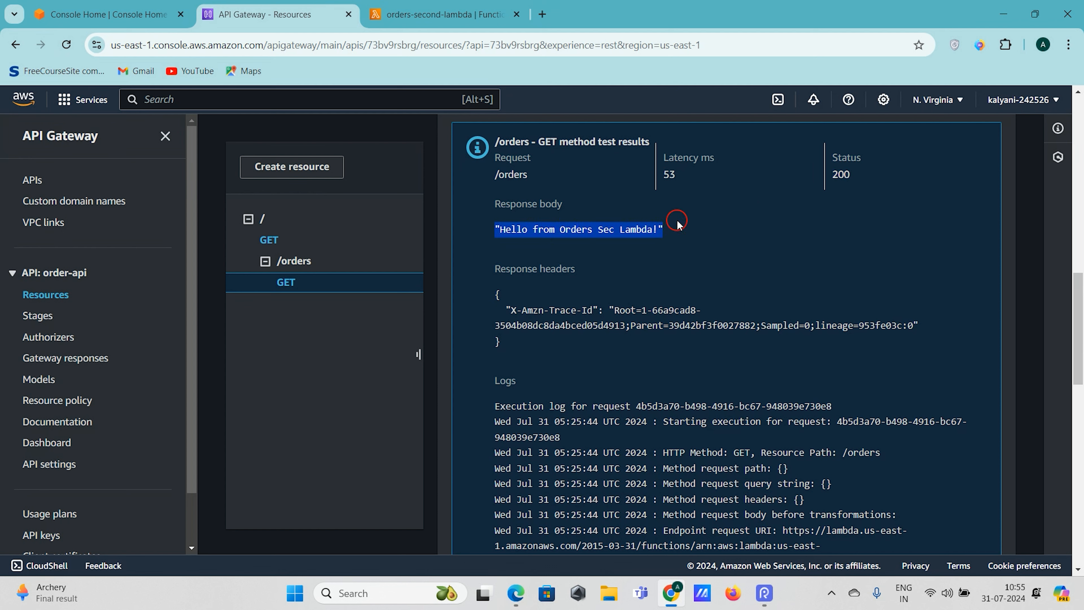
click(679, 225)
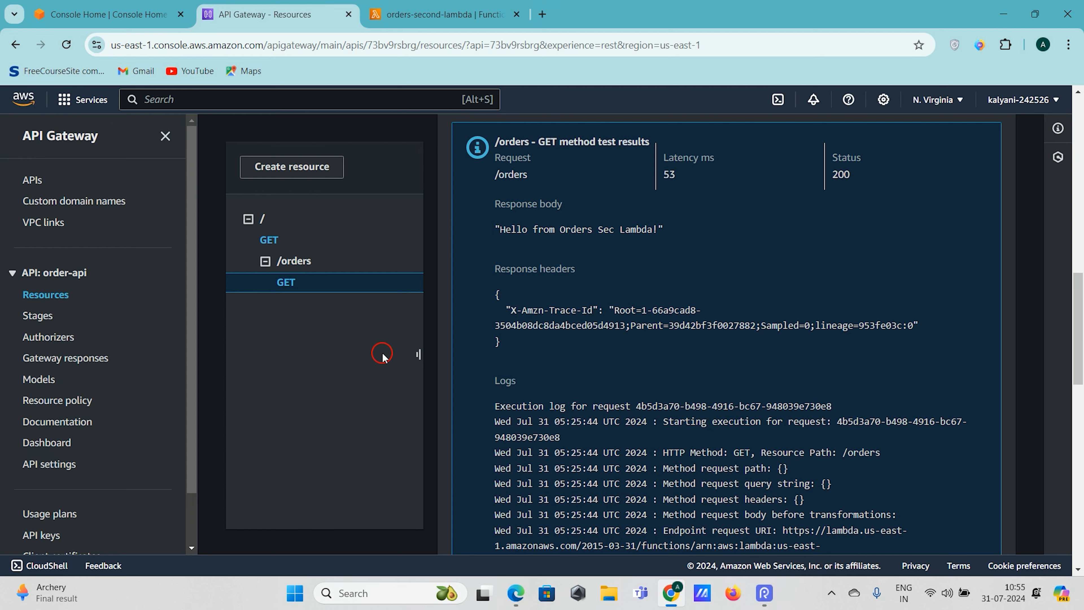
scroll(580, 337, up, 15)
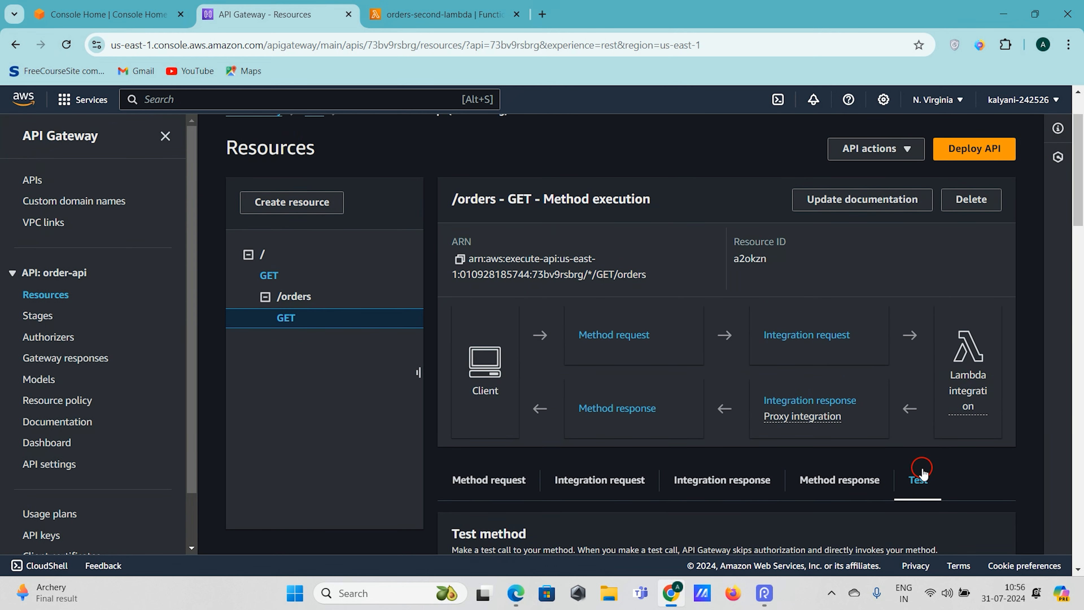
scroll(922, 484, down, 3)
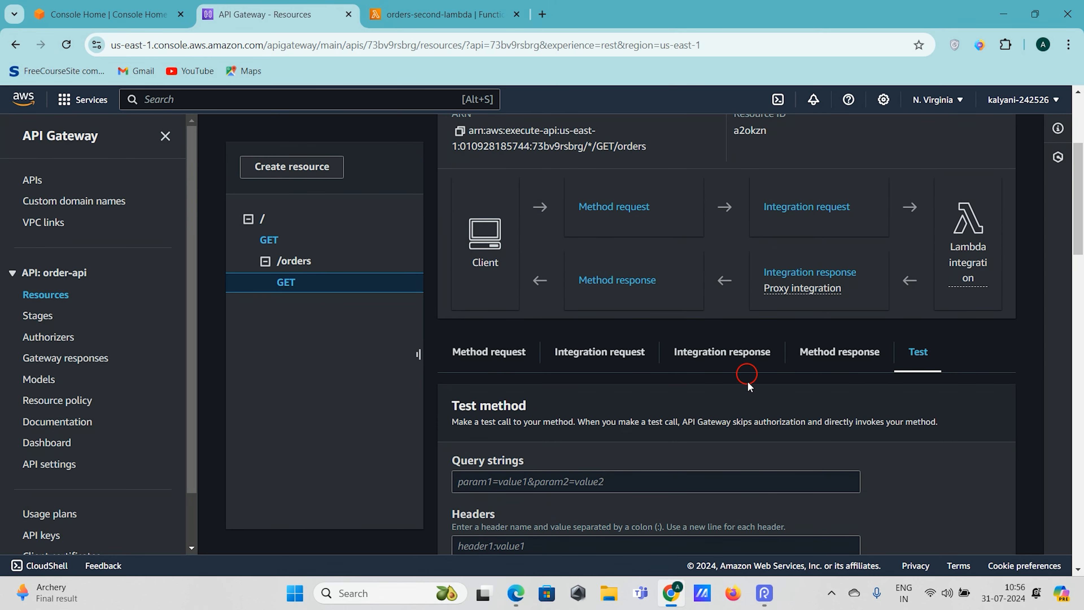
scroll(747, 387, up, 2)
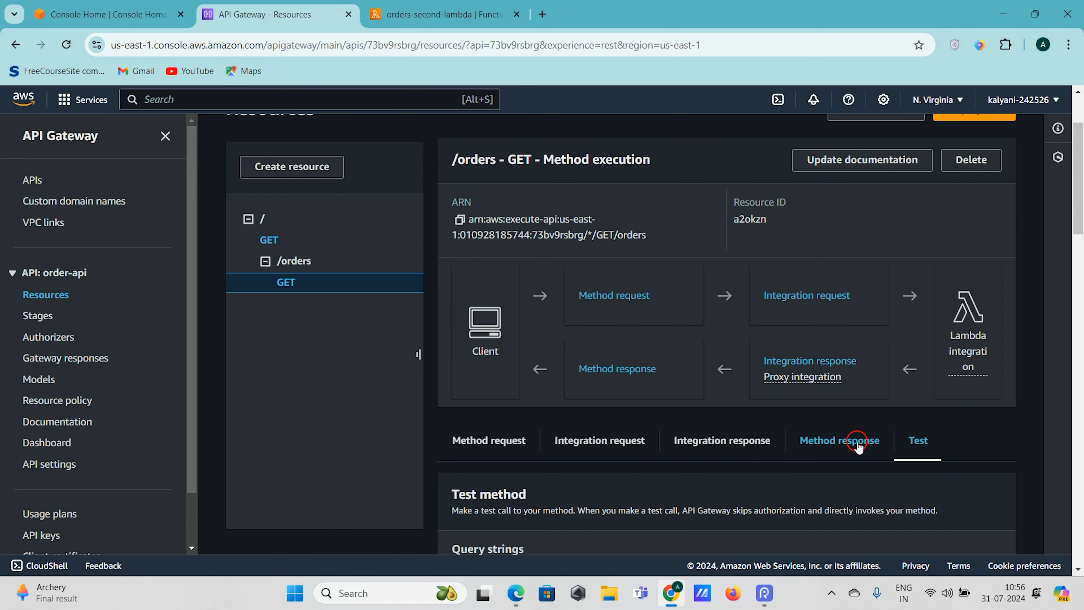
scroll(859, 444, up, 2)
scroll(853, 444, up, 1)
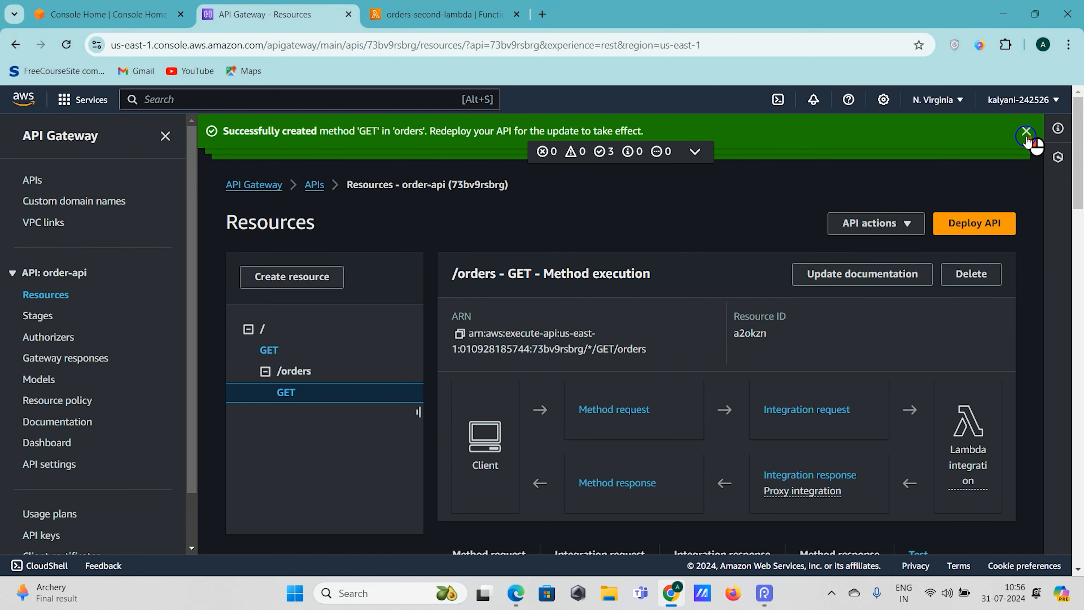
Deploy order-api to a new stage named dev, leaving the deployment description empty
click(1026, 132)
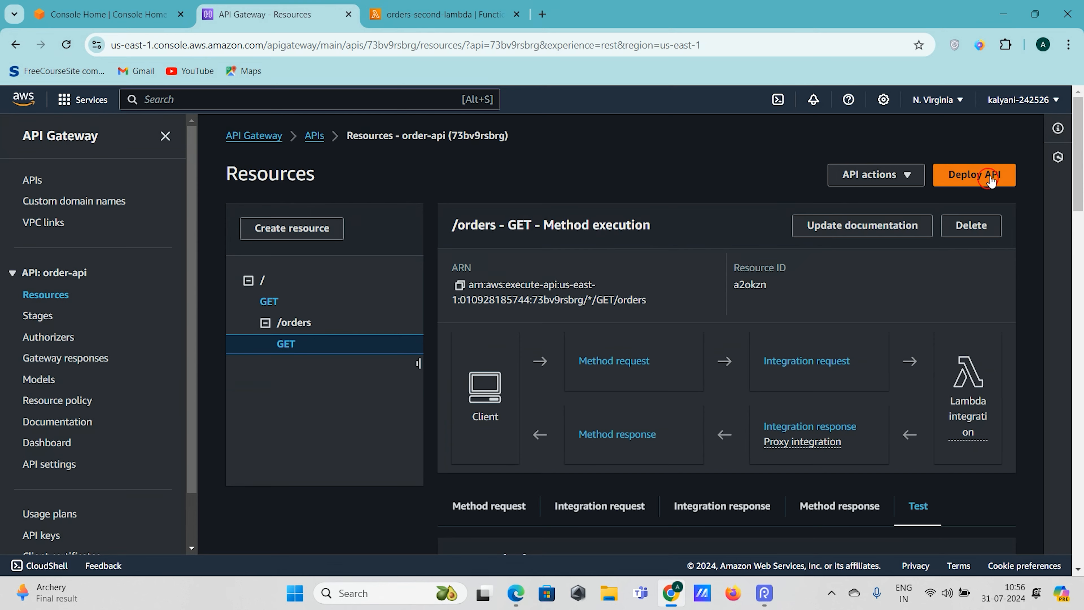
click(980, 170)
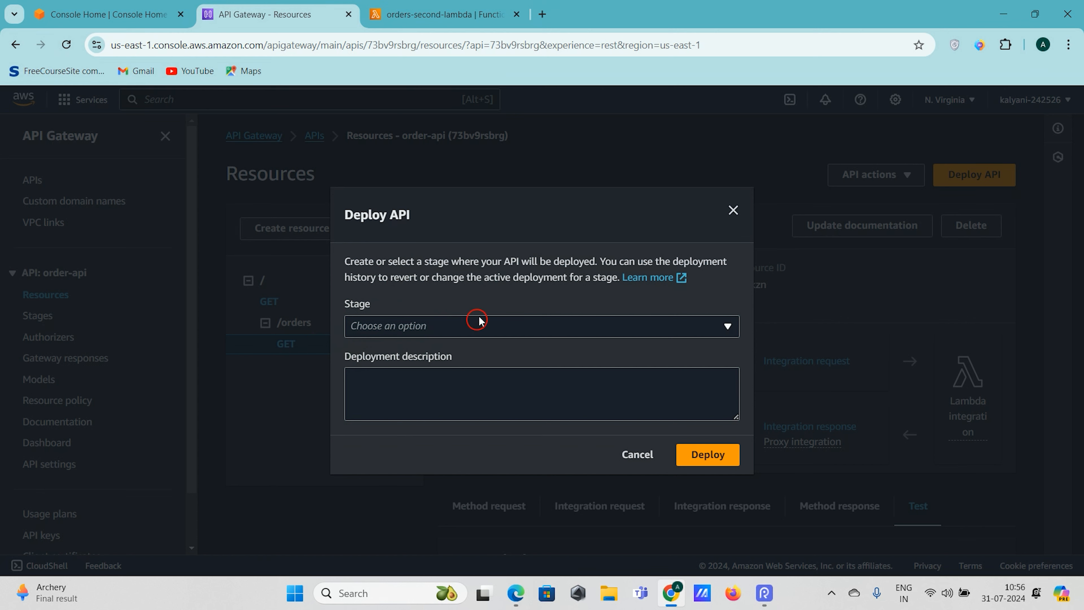
click(442, 330)
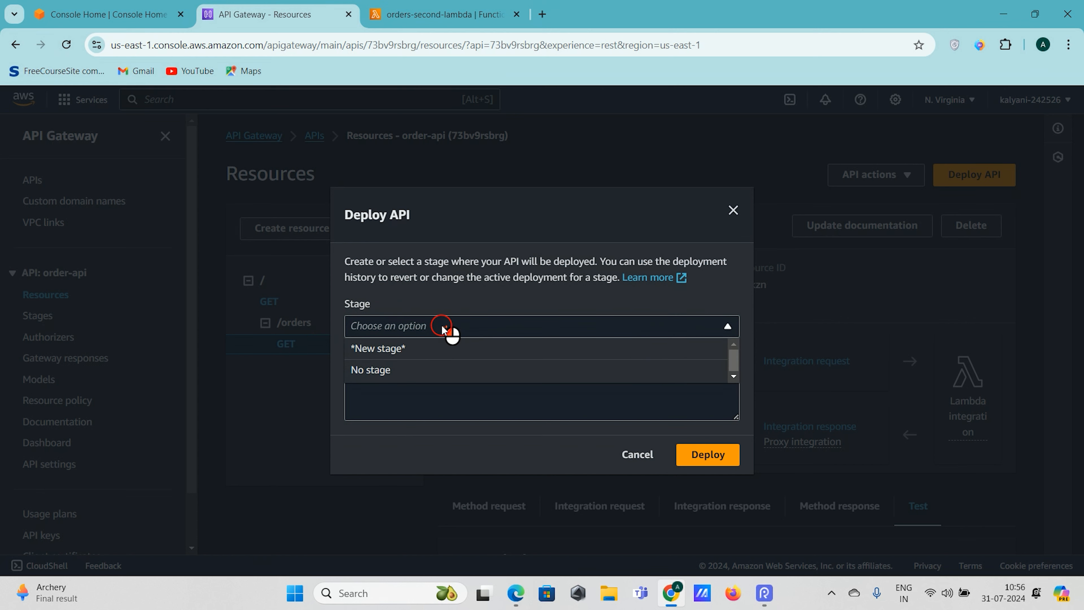
click(411, 355)
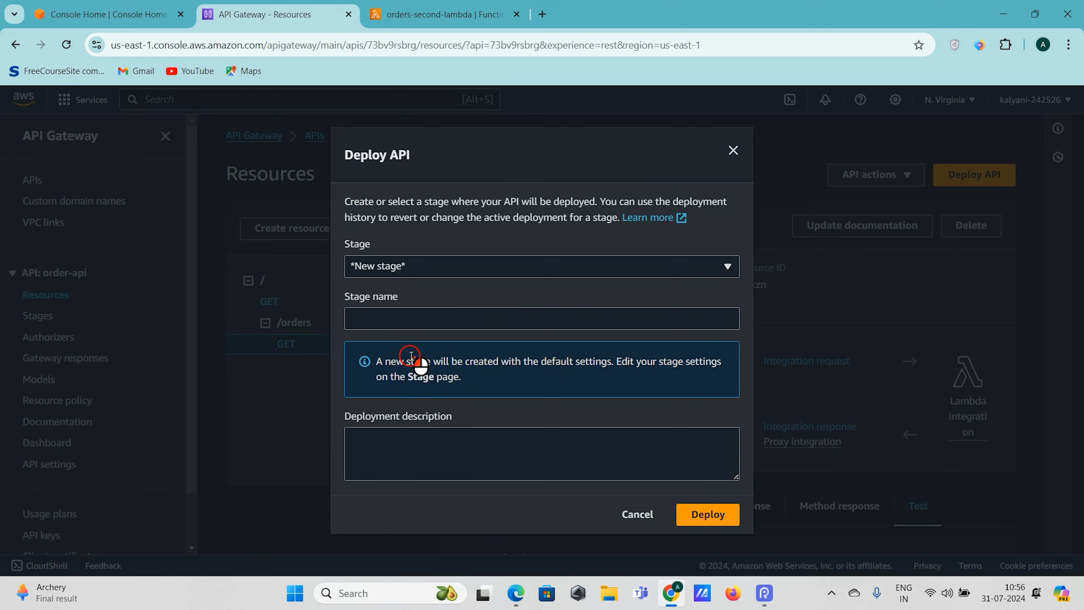
click(401, 322)
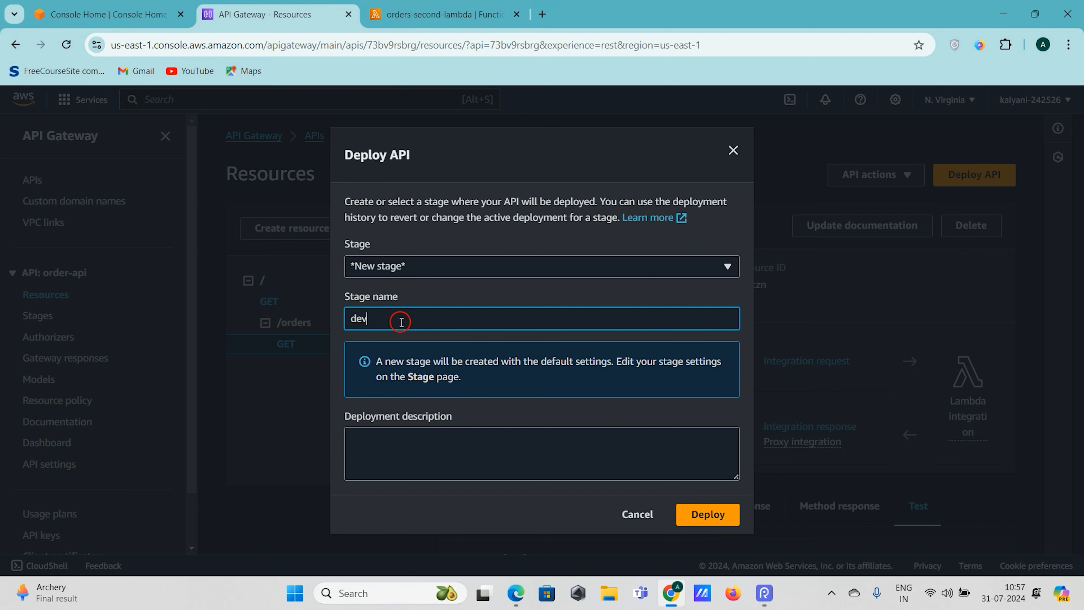
click(400, 449)
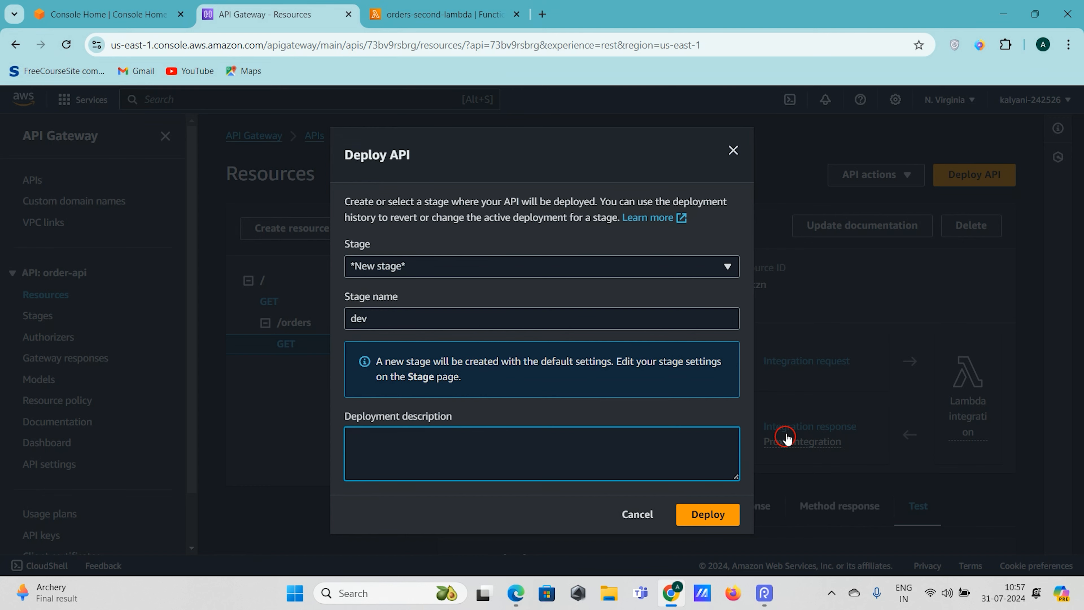
click(706, 518)
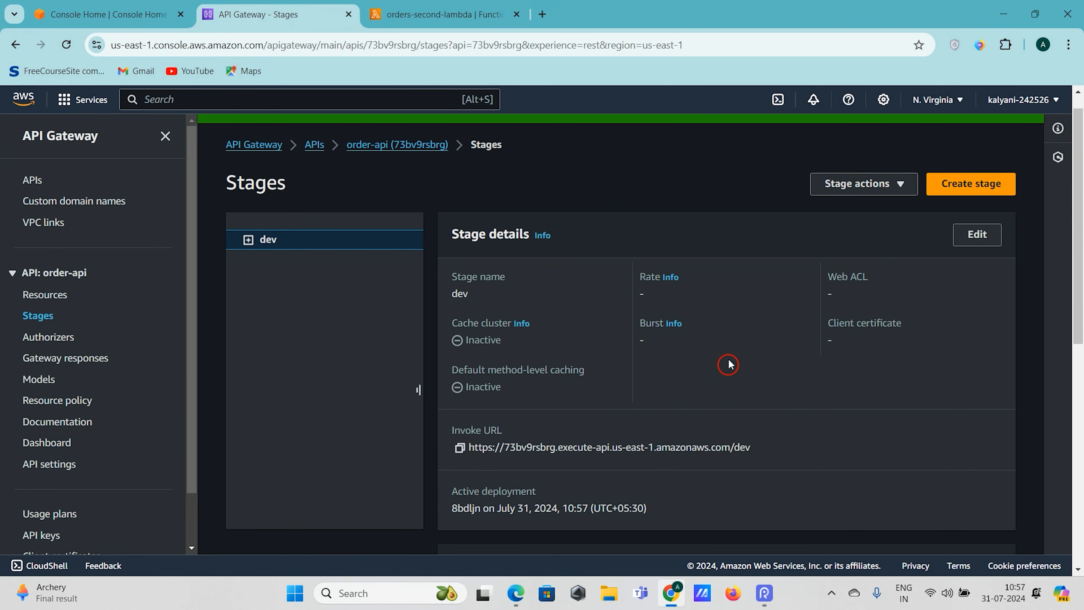
Examine the dev stage's details, including the stage name and how its invoke URL is composed
drag(457, 435, 508, 429)
click(517, 439)
drag(484, 250, 545, 269)
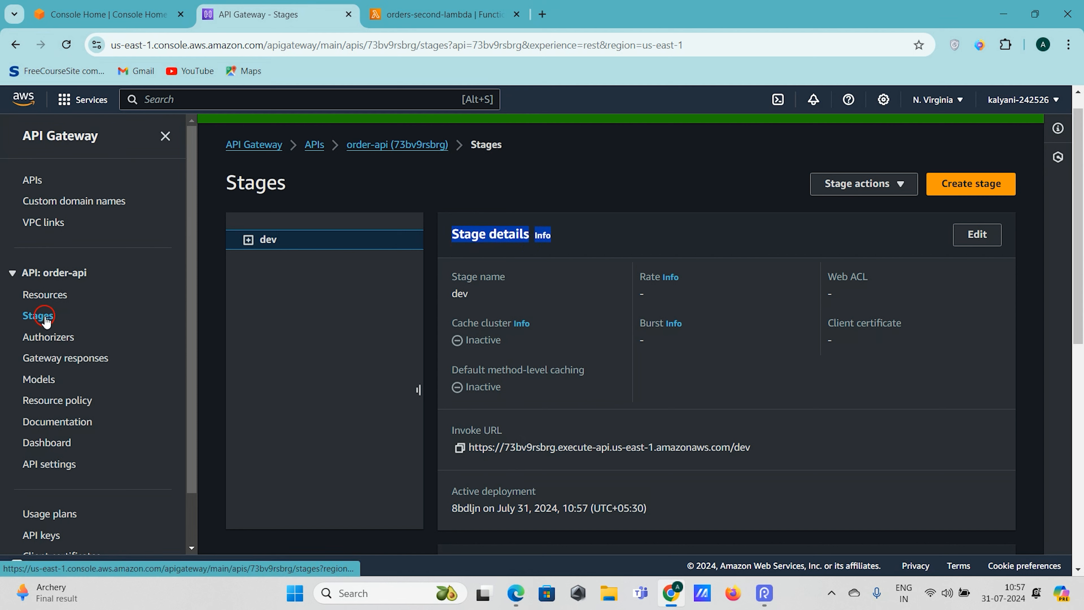
click(467, 290)
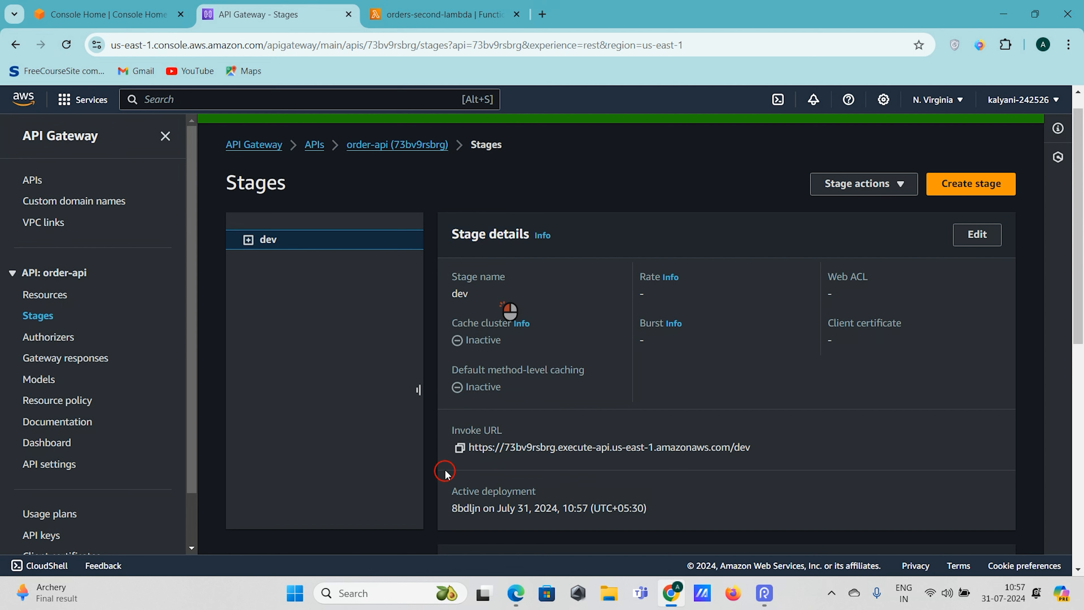
drag(450, 430, 523, 432)
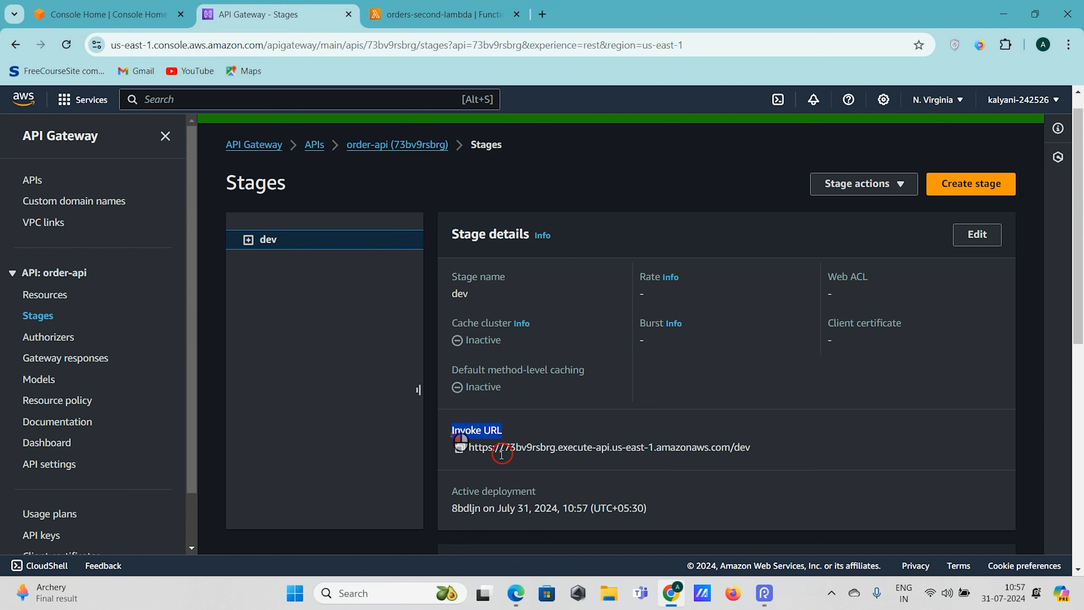
double_click(478, 448)
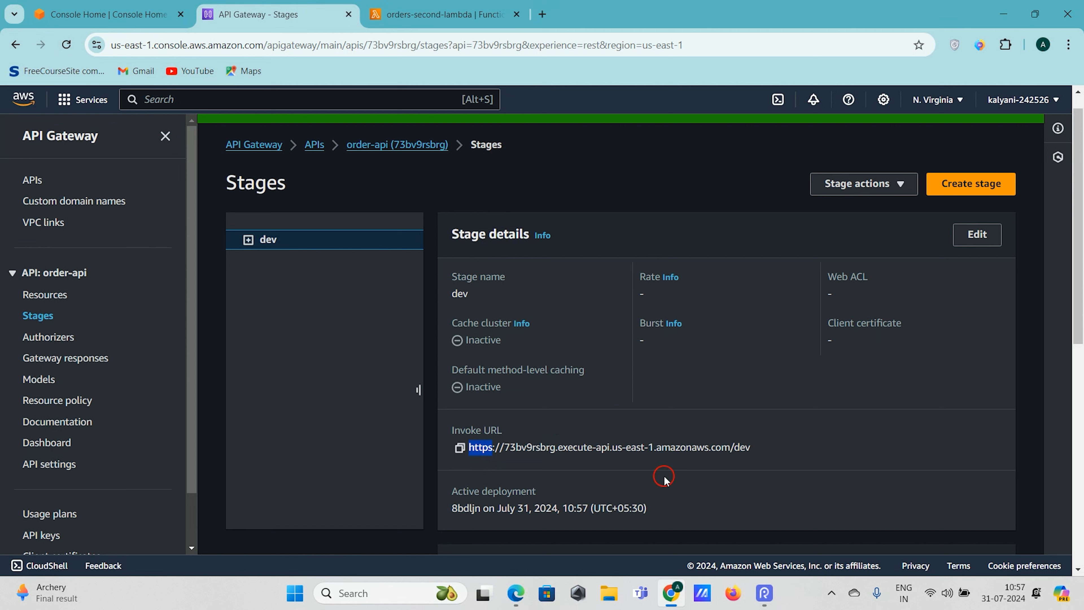
double_click(658, 450)
click(715, 449)
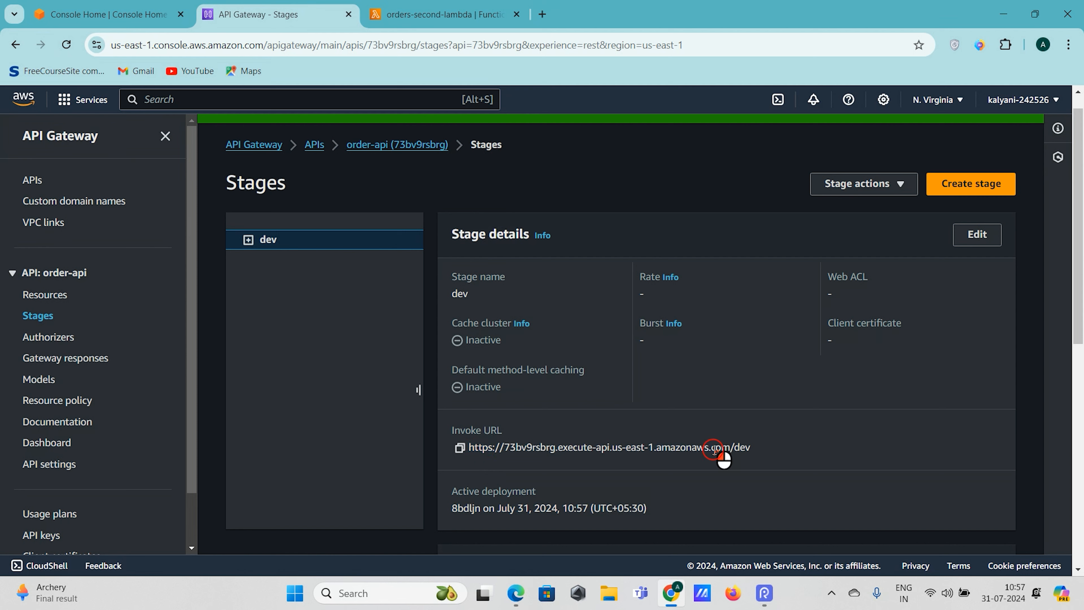
double_click(674, 448)
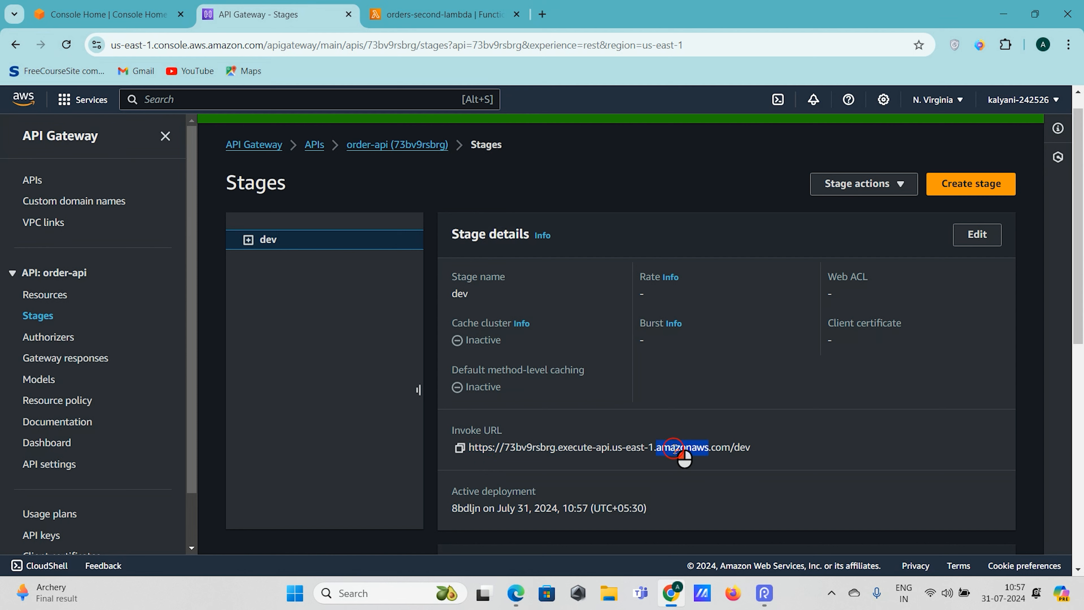
drag(760, 449, 736, 445)
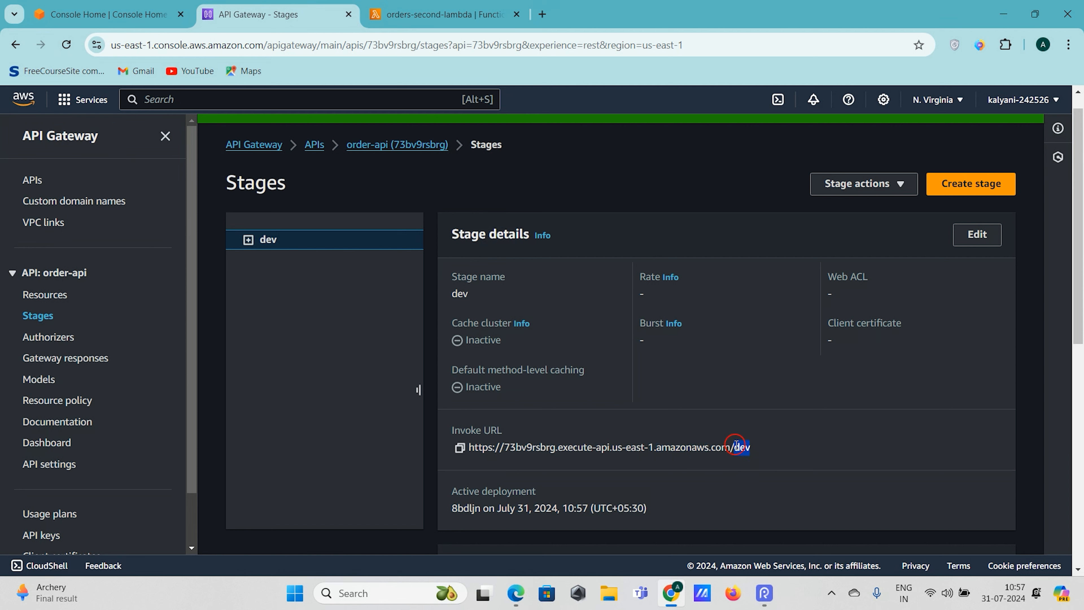
click(813, 446)
Expand the dev stage's resources and check the invoke URLs of the root GET and /orders GET methods
click(460, 448)
click(249, 239)
click(265, 261)
click(285, 282)
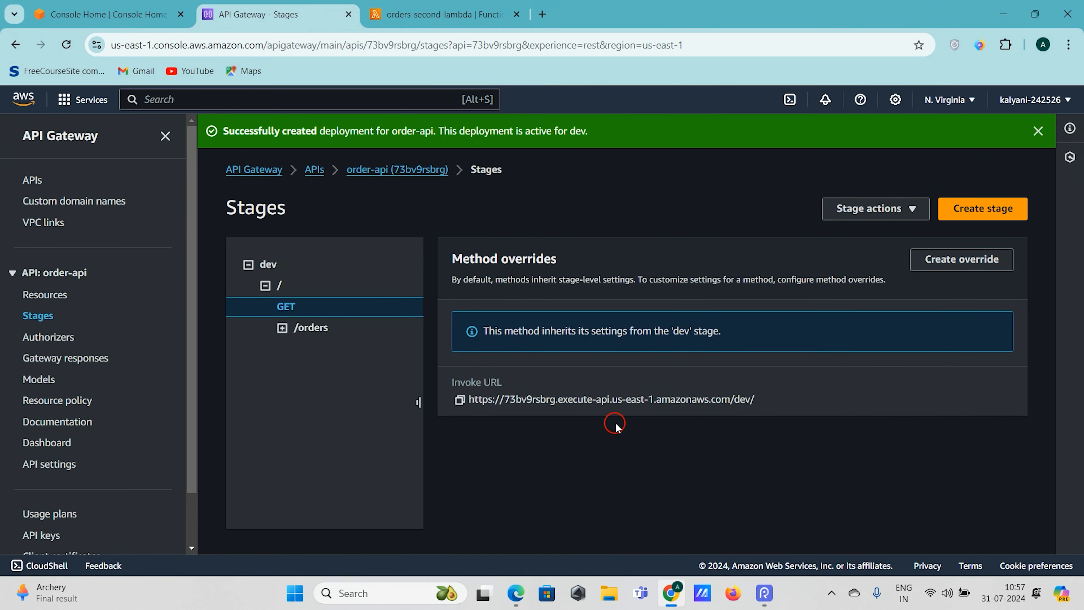
click(282, 328)
click(304, 349)
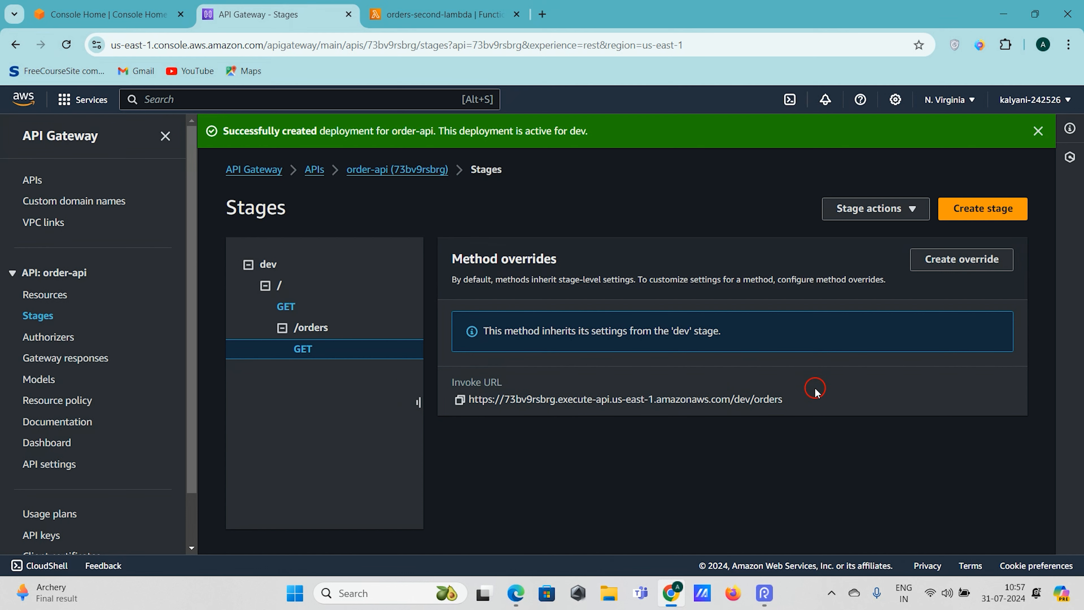
Copy the dev stage's invoke URL, open it in a new browser tab and check the response
click(268, 265)
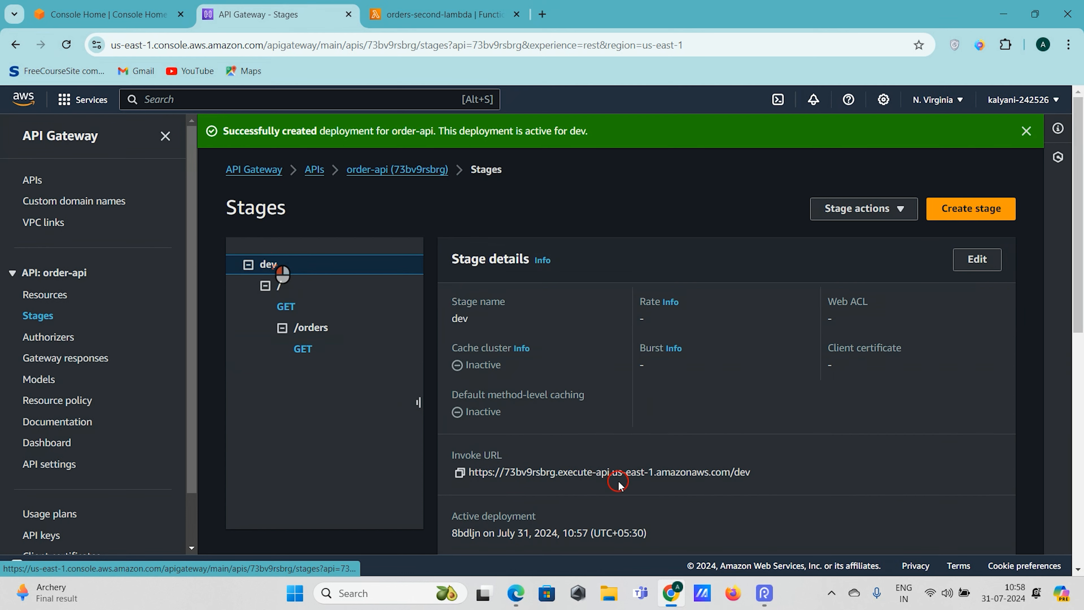
click(460, 472)
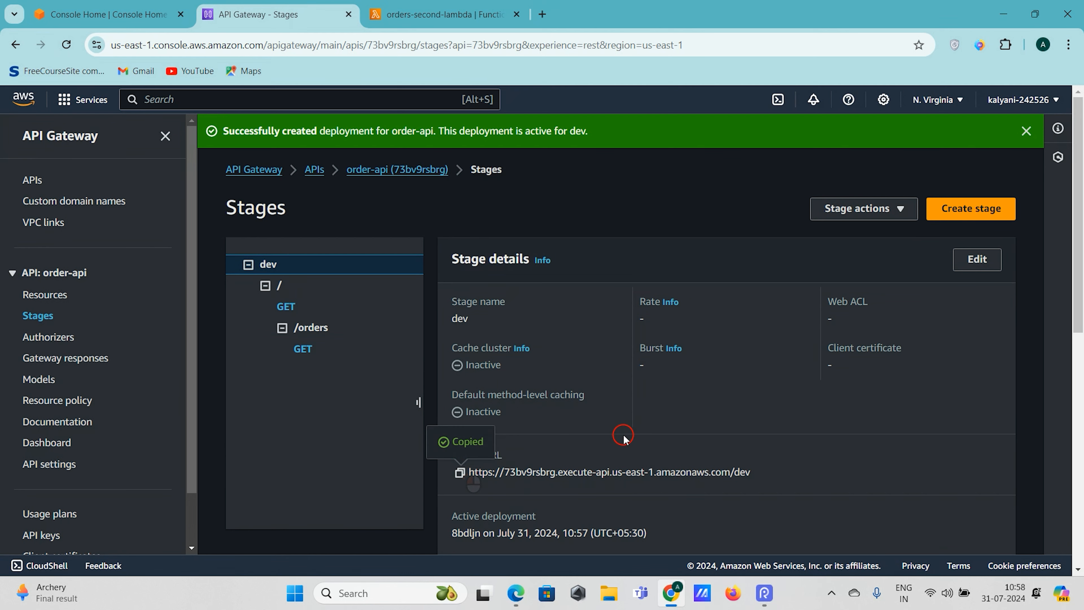
click(542, 14)
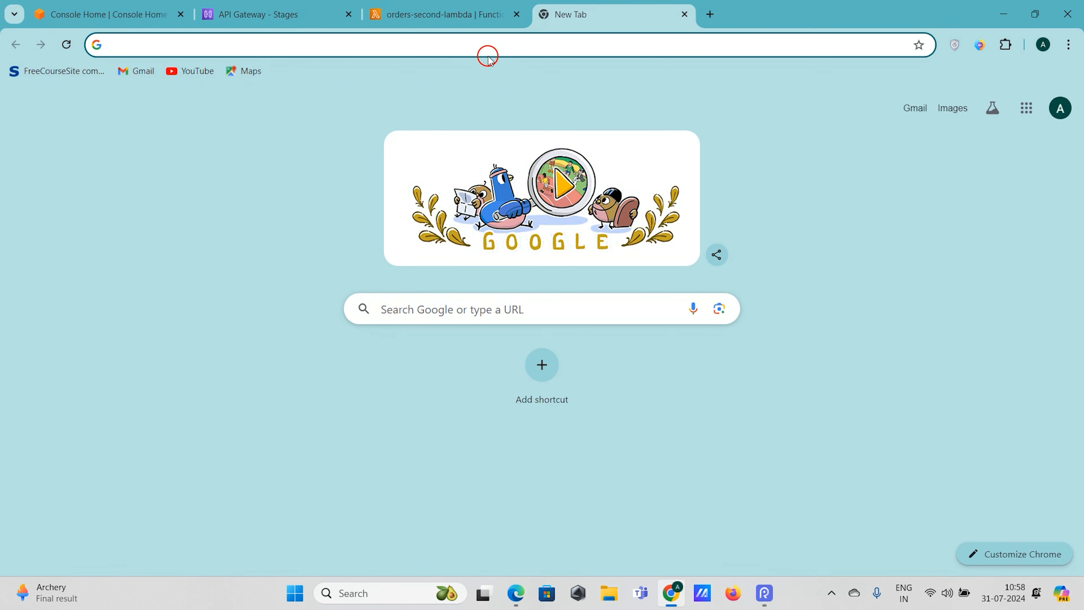
key(ctrl+v)
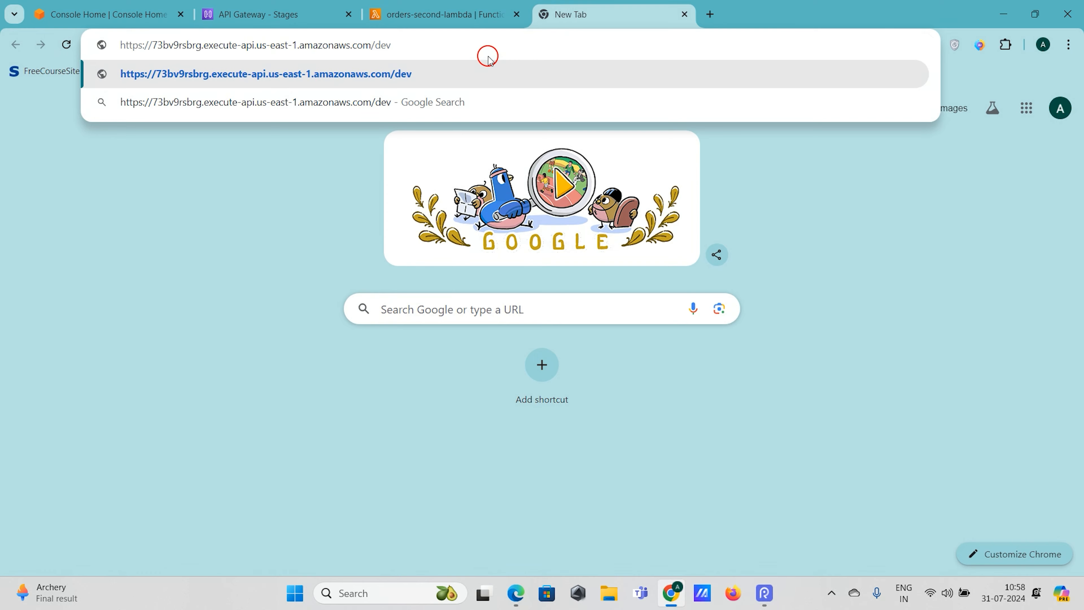
key(Return)
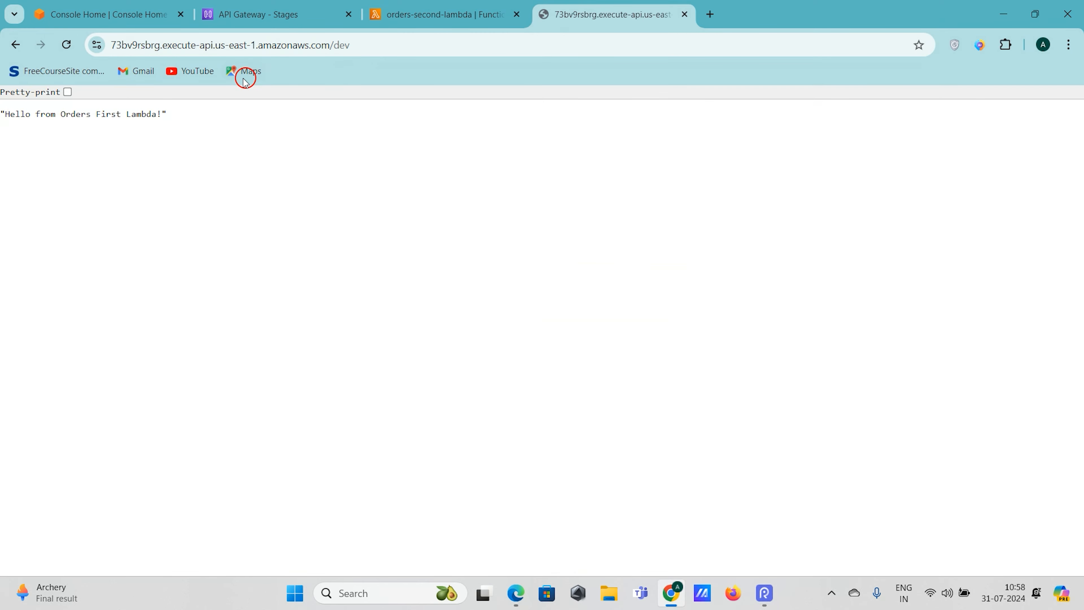
drag(5, 118, 174, 116)
Request the dev stage's root path again with a trailing slash added to the URL
click(378, 47)
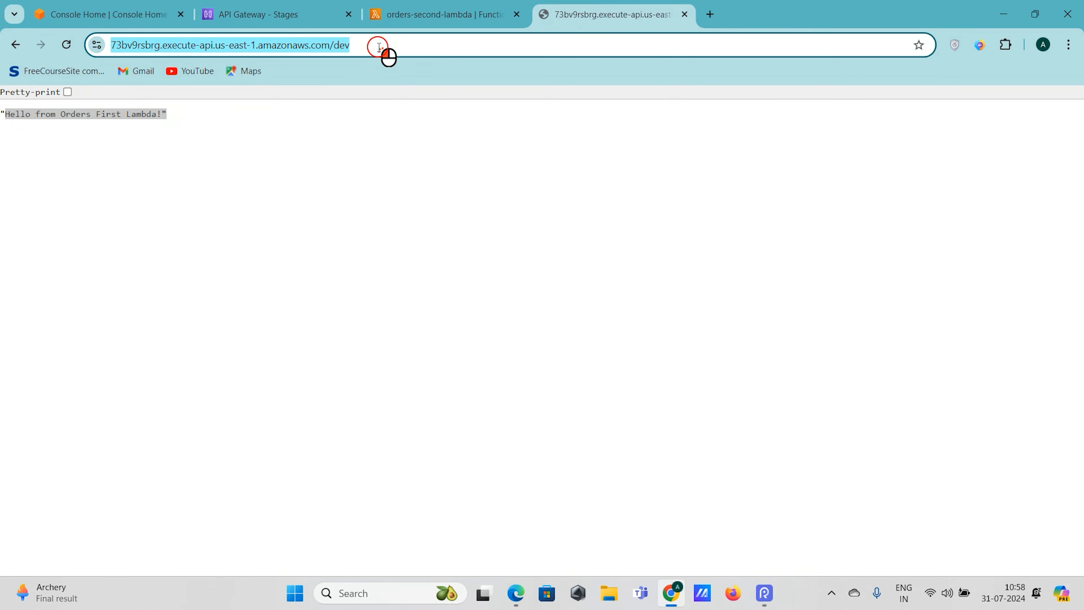
click(378, 47)
text(//)
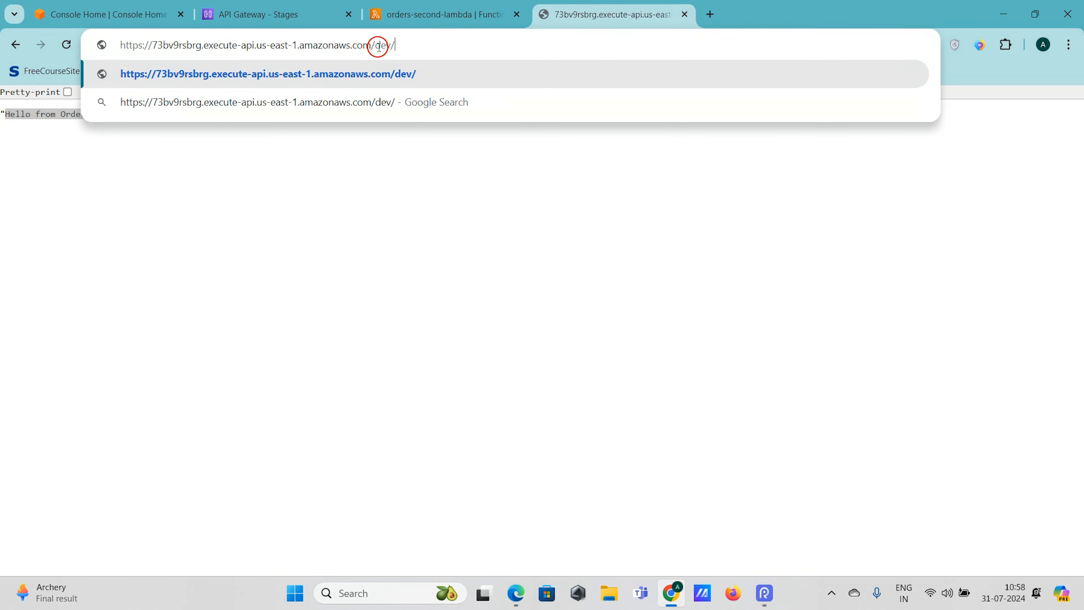
key(Return)
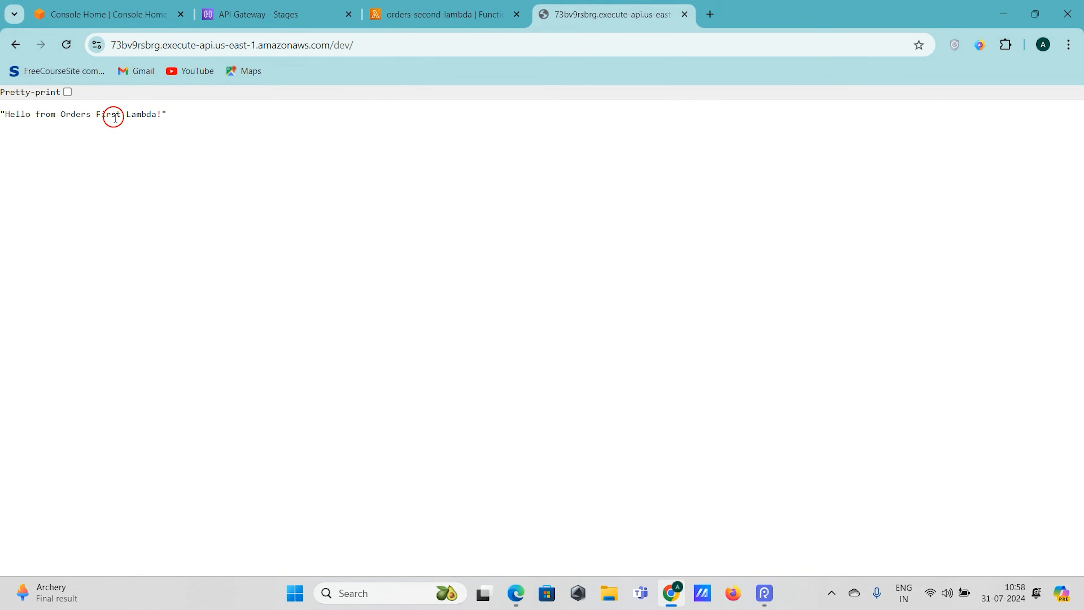
Extend the stage URL to /dev/orders, load it and check the response text
click(374, 45)
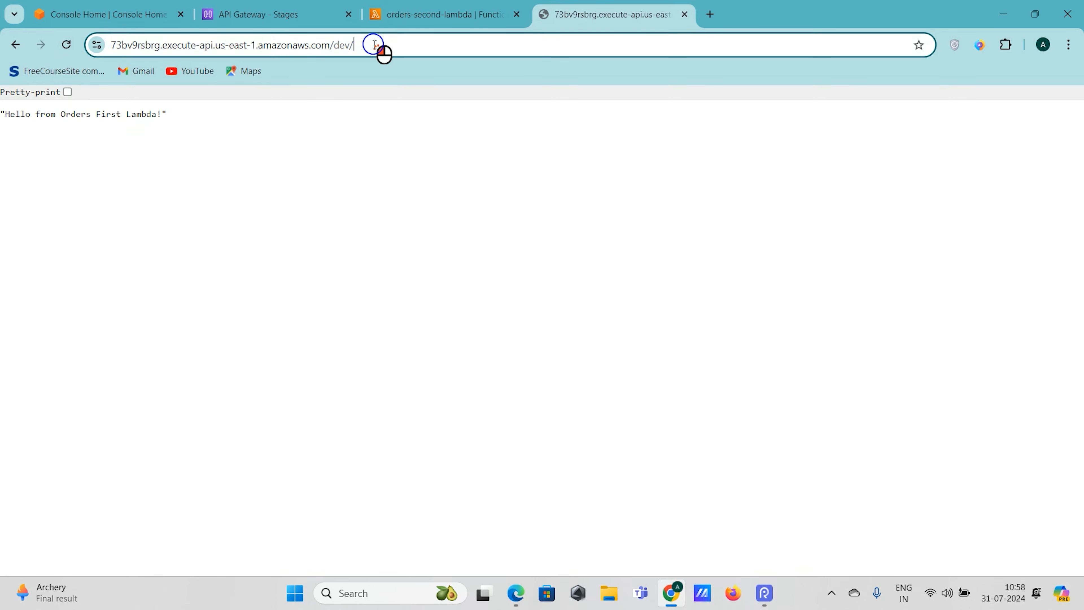
click(374, 45)
text(or)
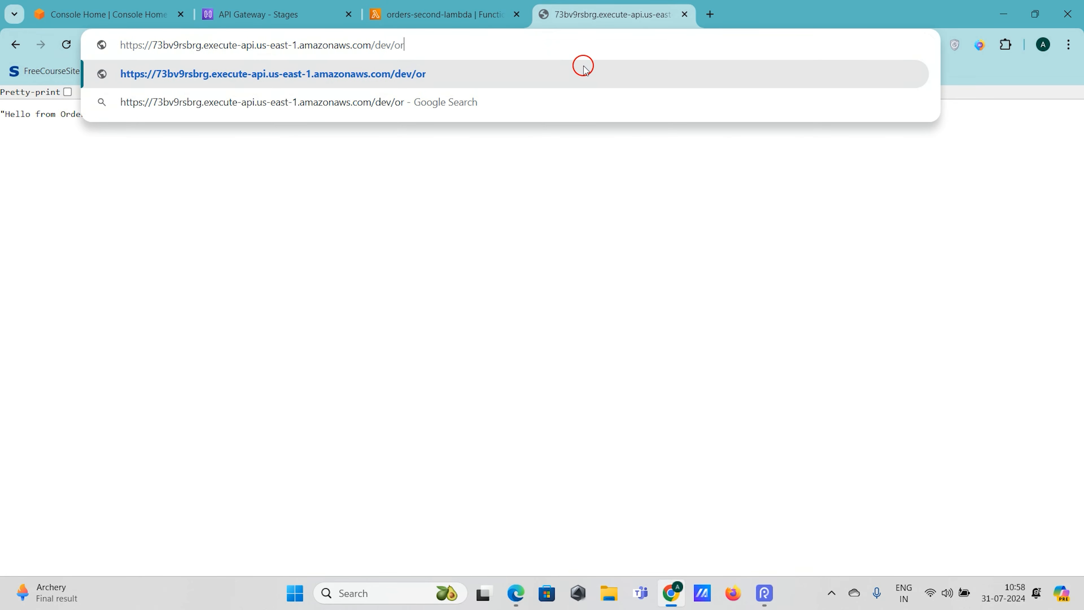
text(ders)
key(Return)
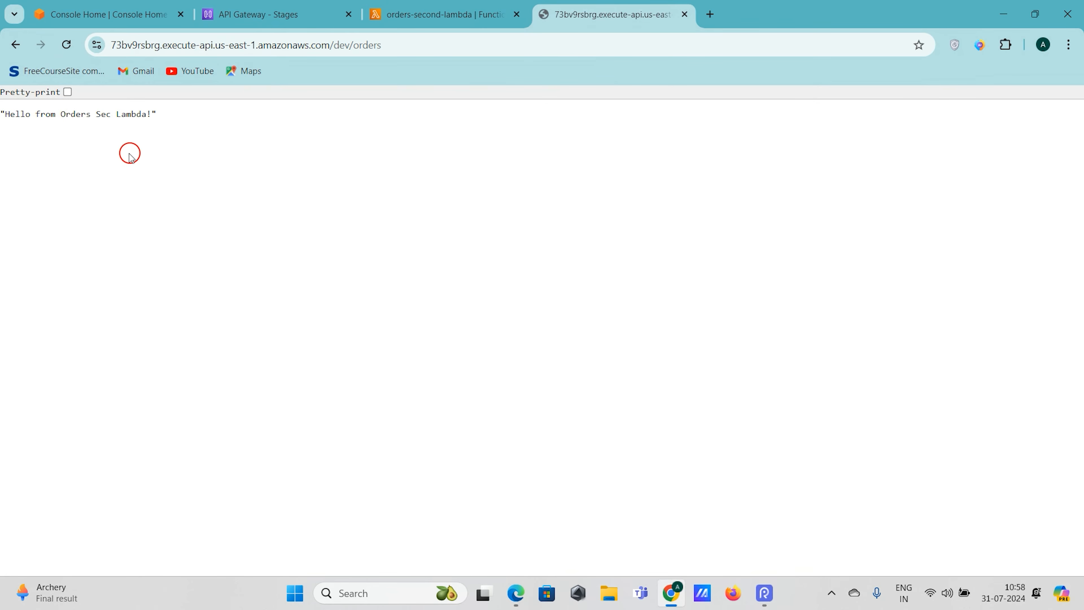
drag(95, 113, 4, 124)
right_click(164, 125)
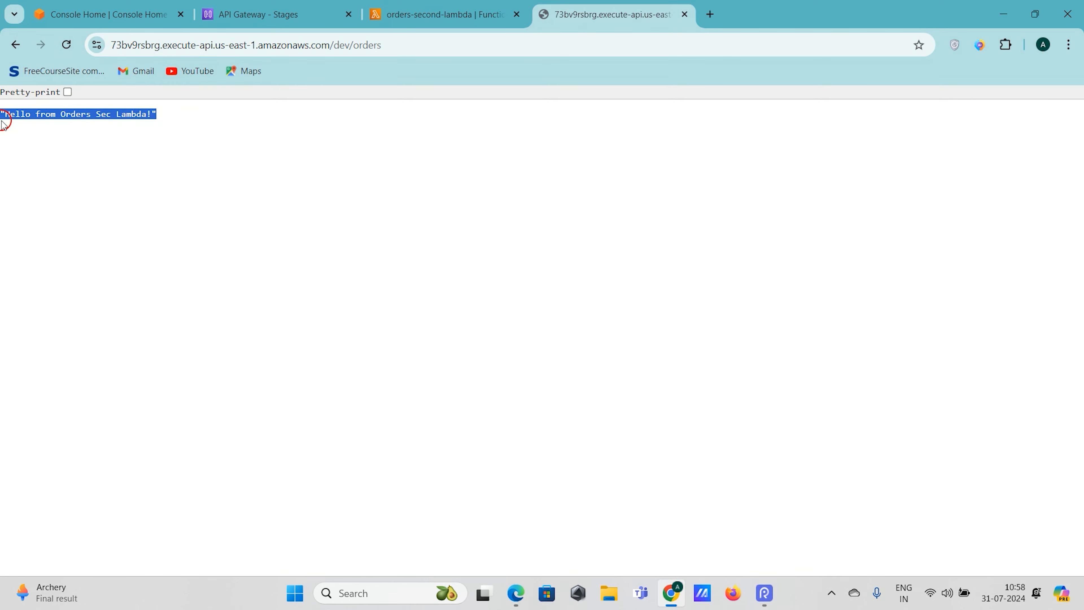
click(200, 124)
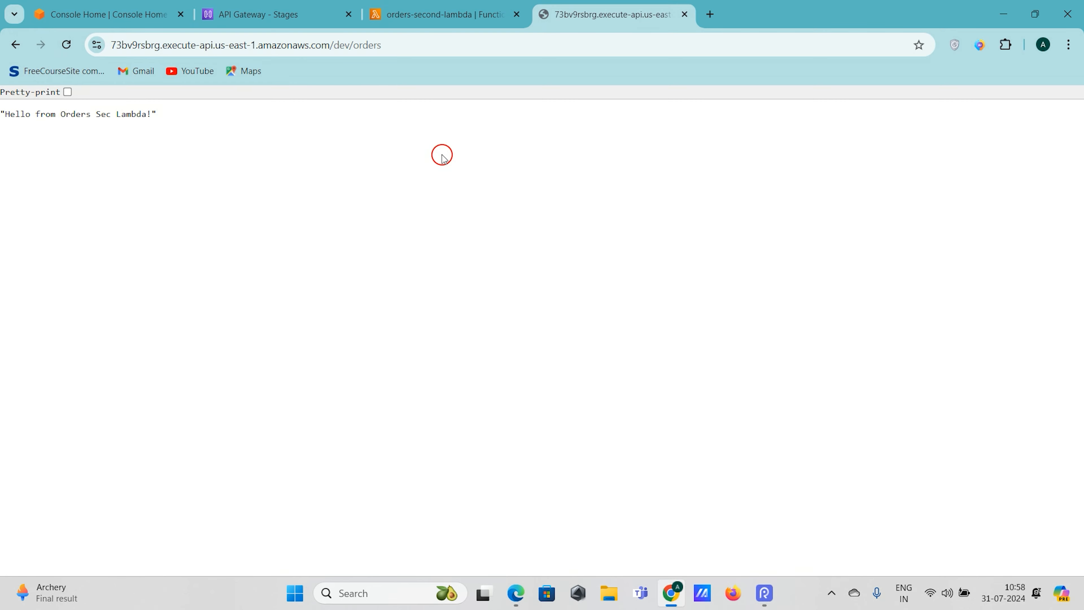
Look over the orders-second-lambda function page and return to the dev stage details in API Gateway
click(440, 12)
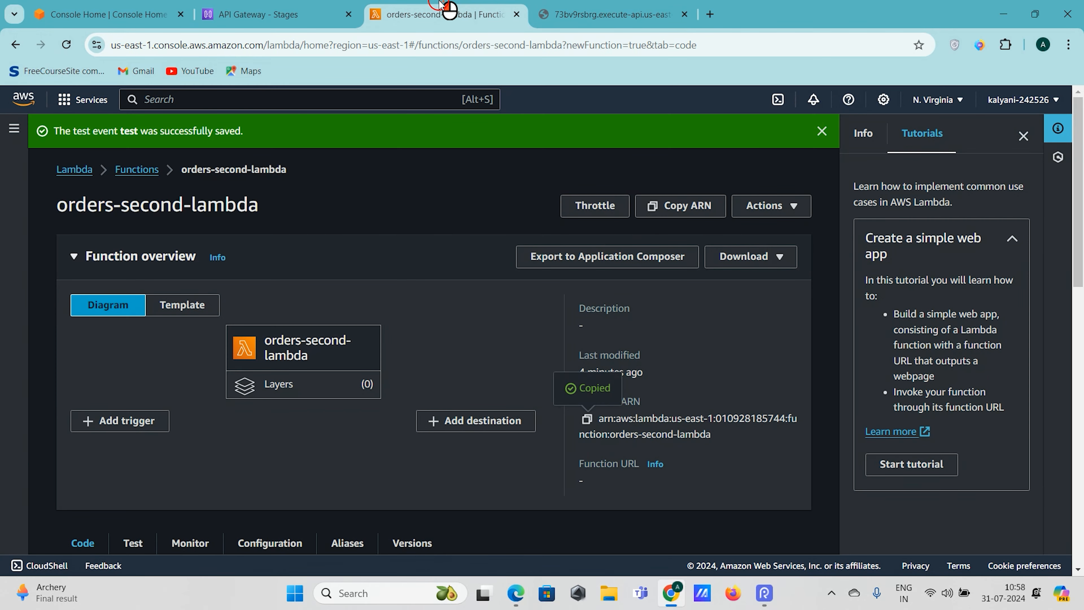
scroll(527, 313, down, 4)
scroll(526, 313, up, 4)
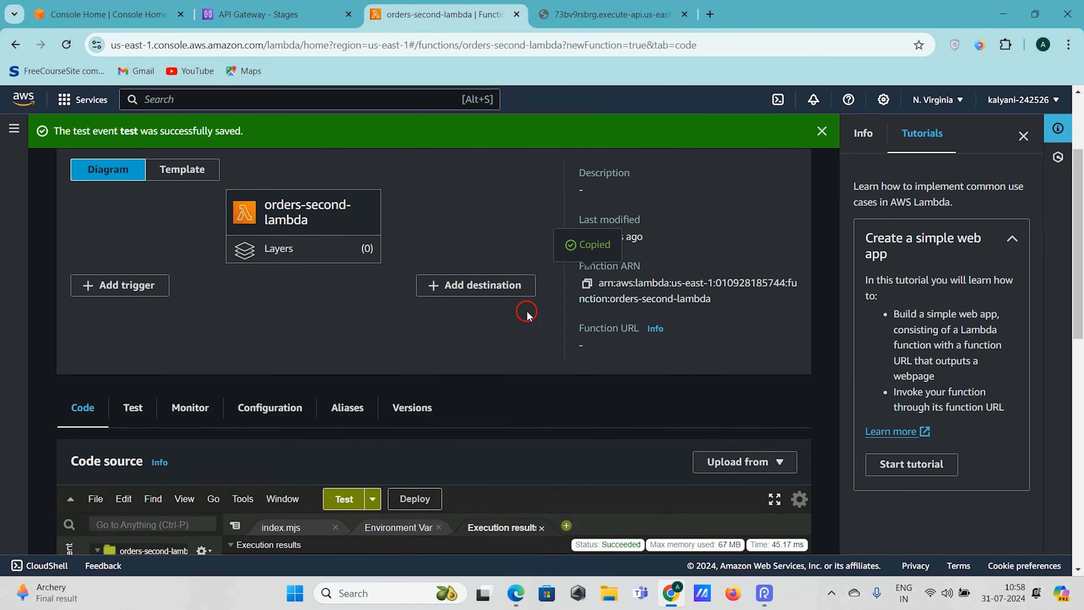
click(268, 9)
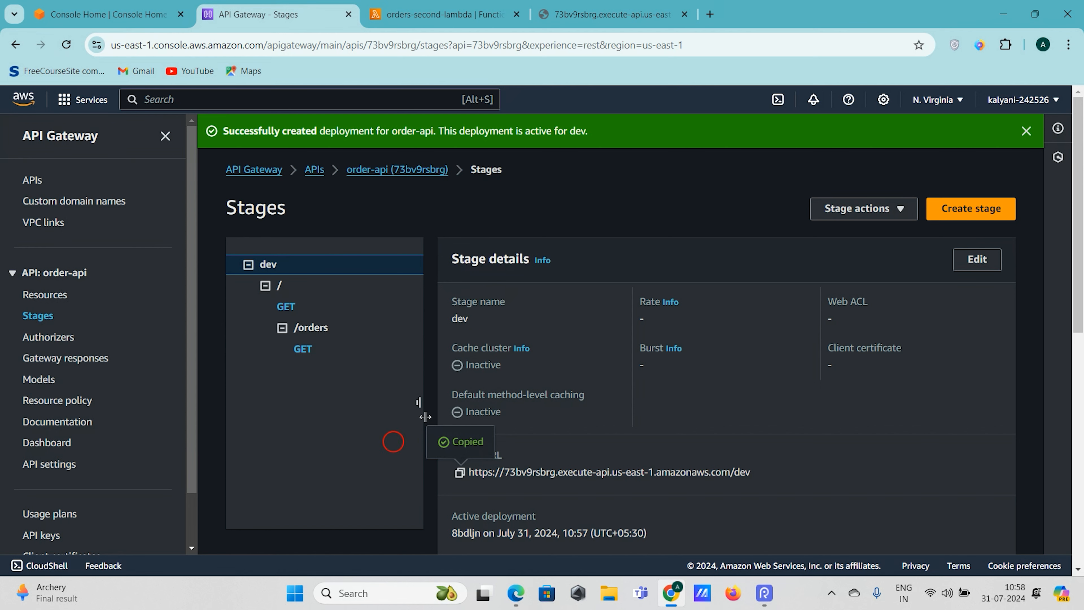
click(793, 427)
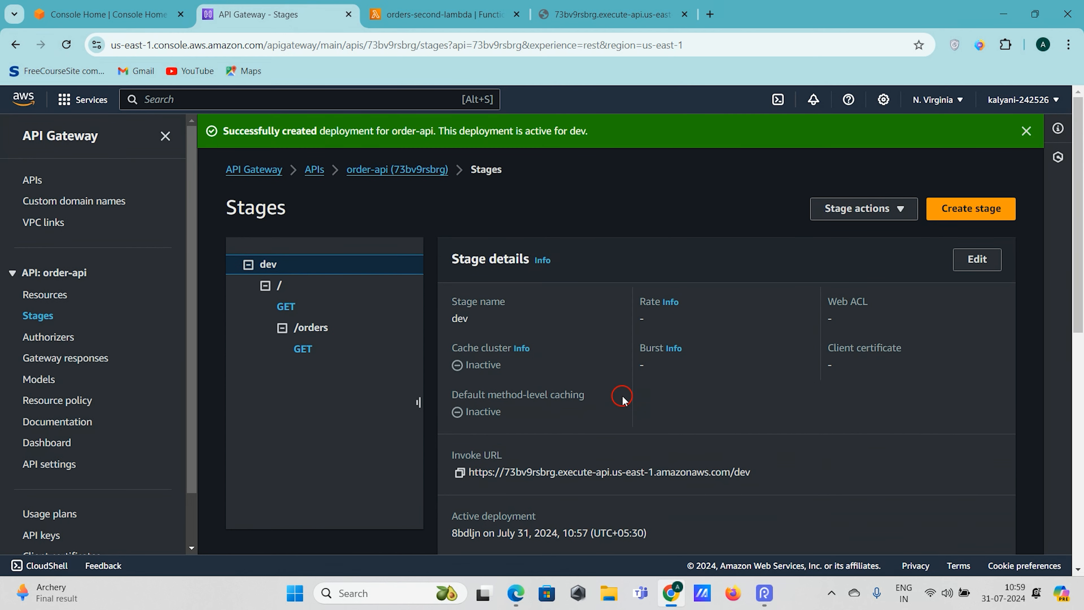